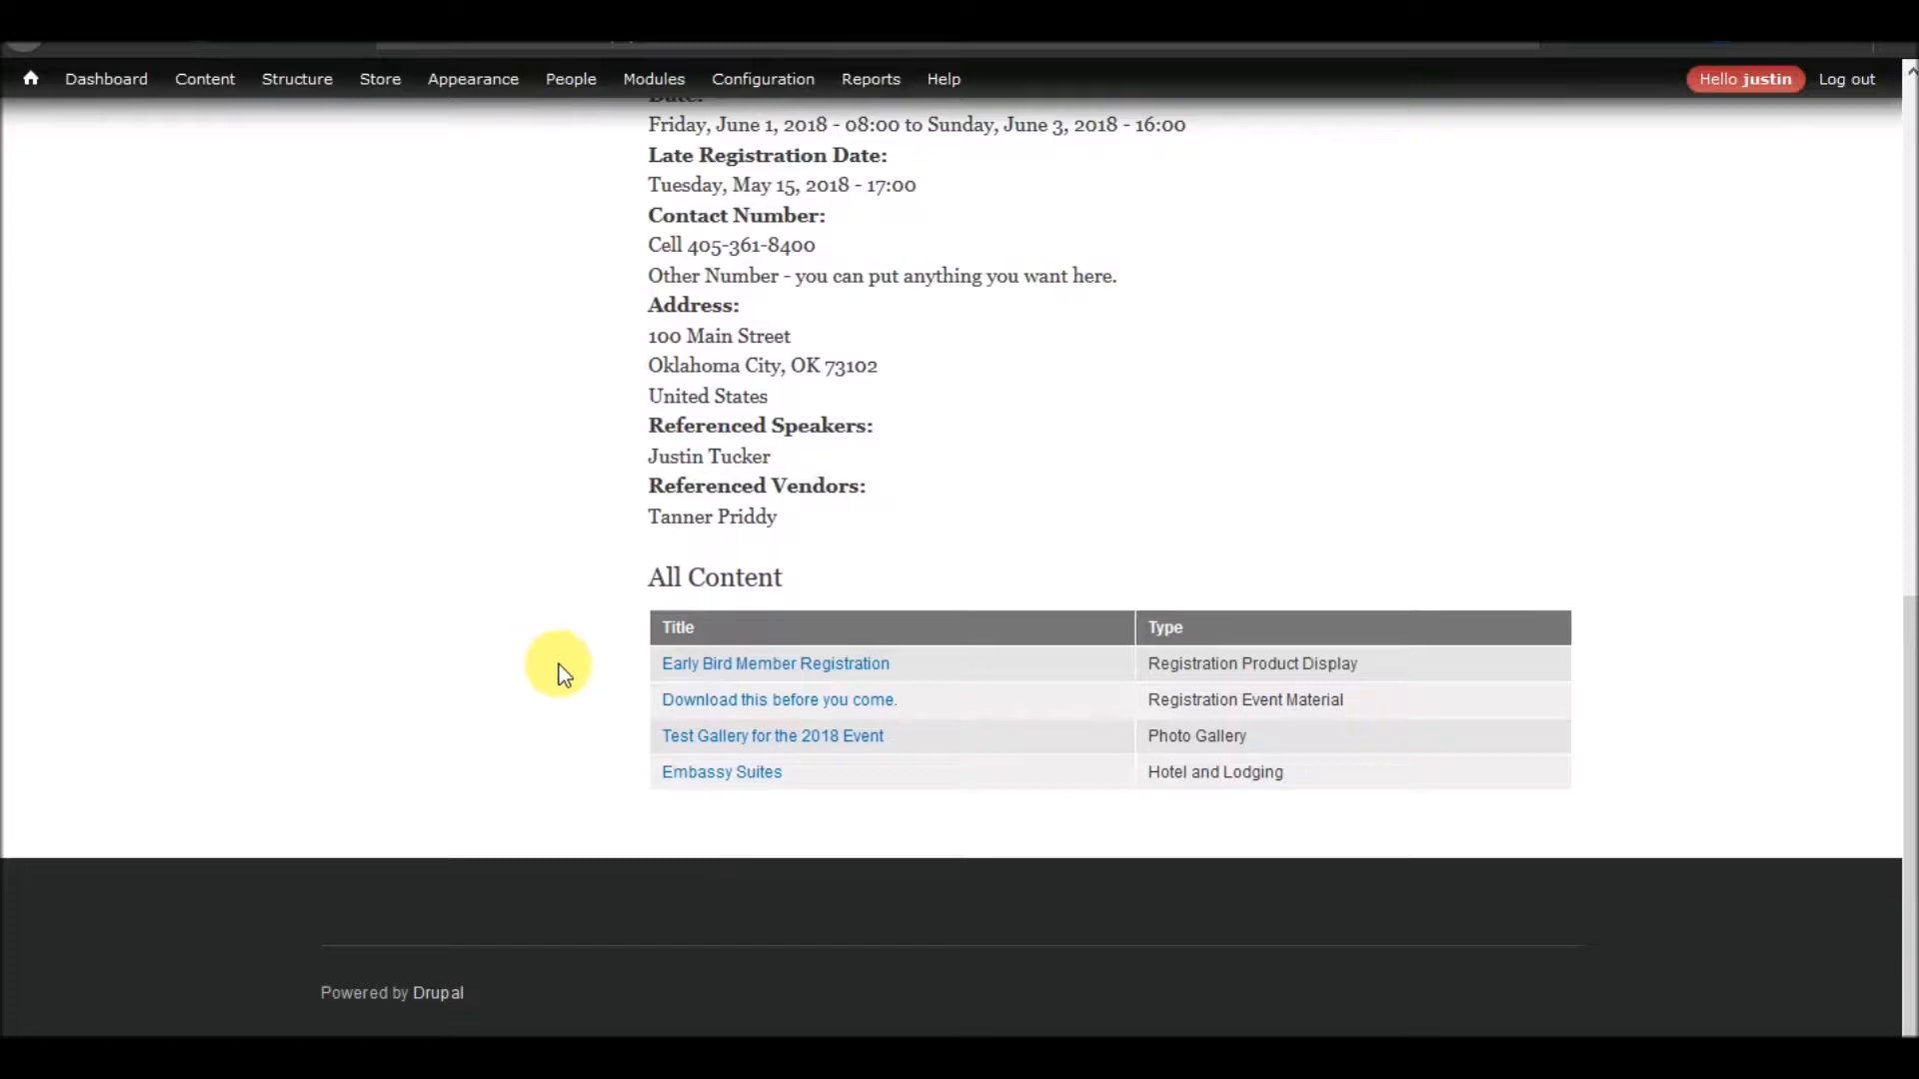
Open the Early Bird Member Registration page, select the 2018 Non Member Early Bird Registration product and review the registration form
{"action": "left_click", "coordinate": [705, 672]}
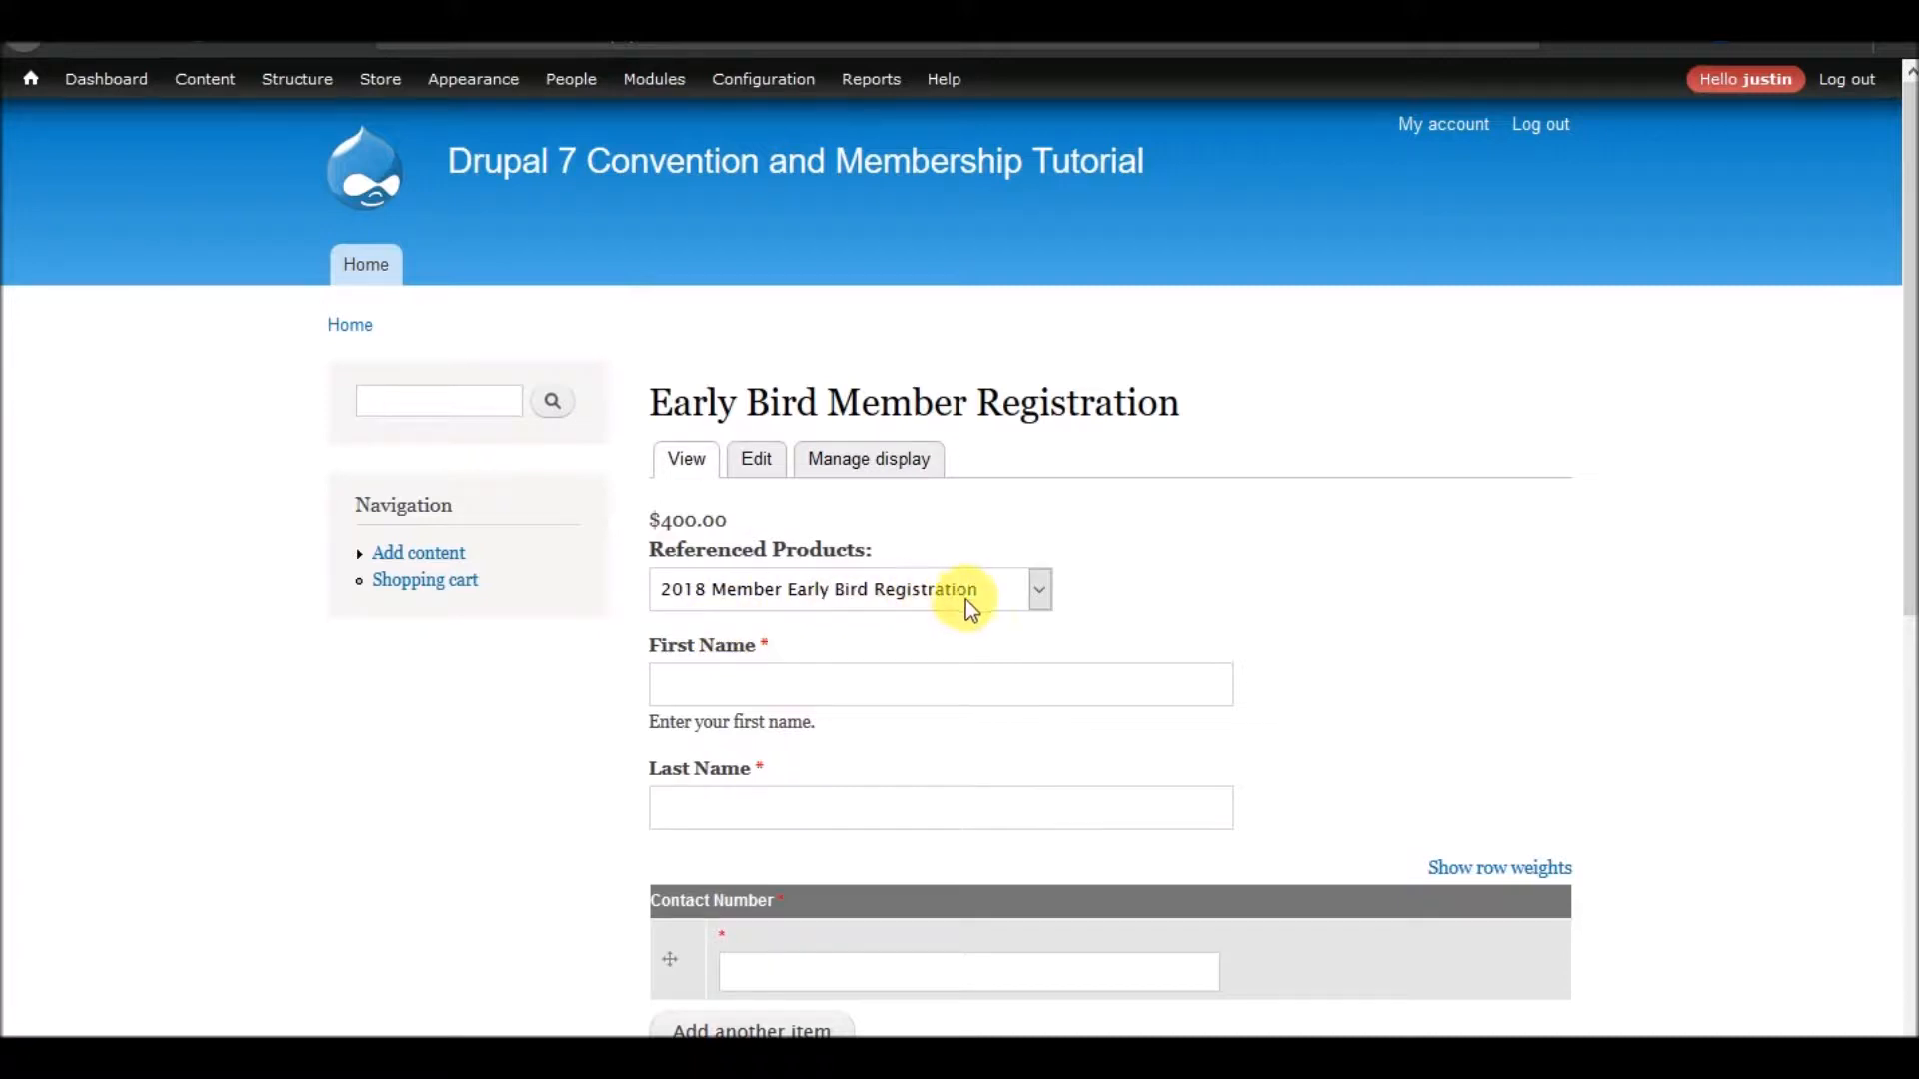
{"action": "left_click", "coordinate": [1030, 594]}
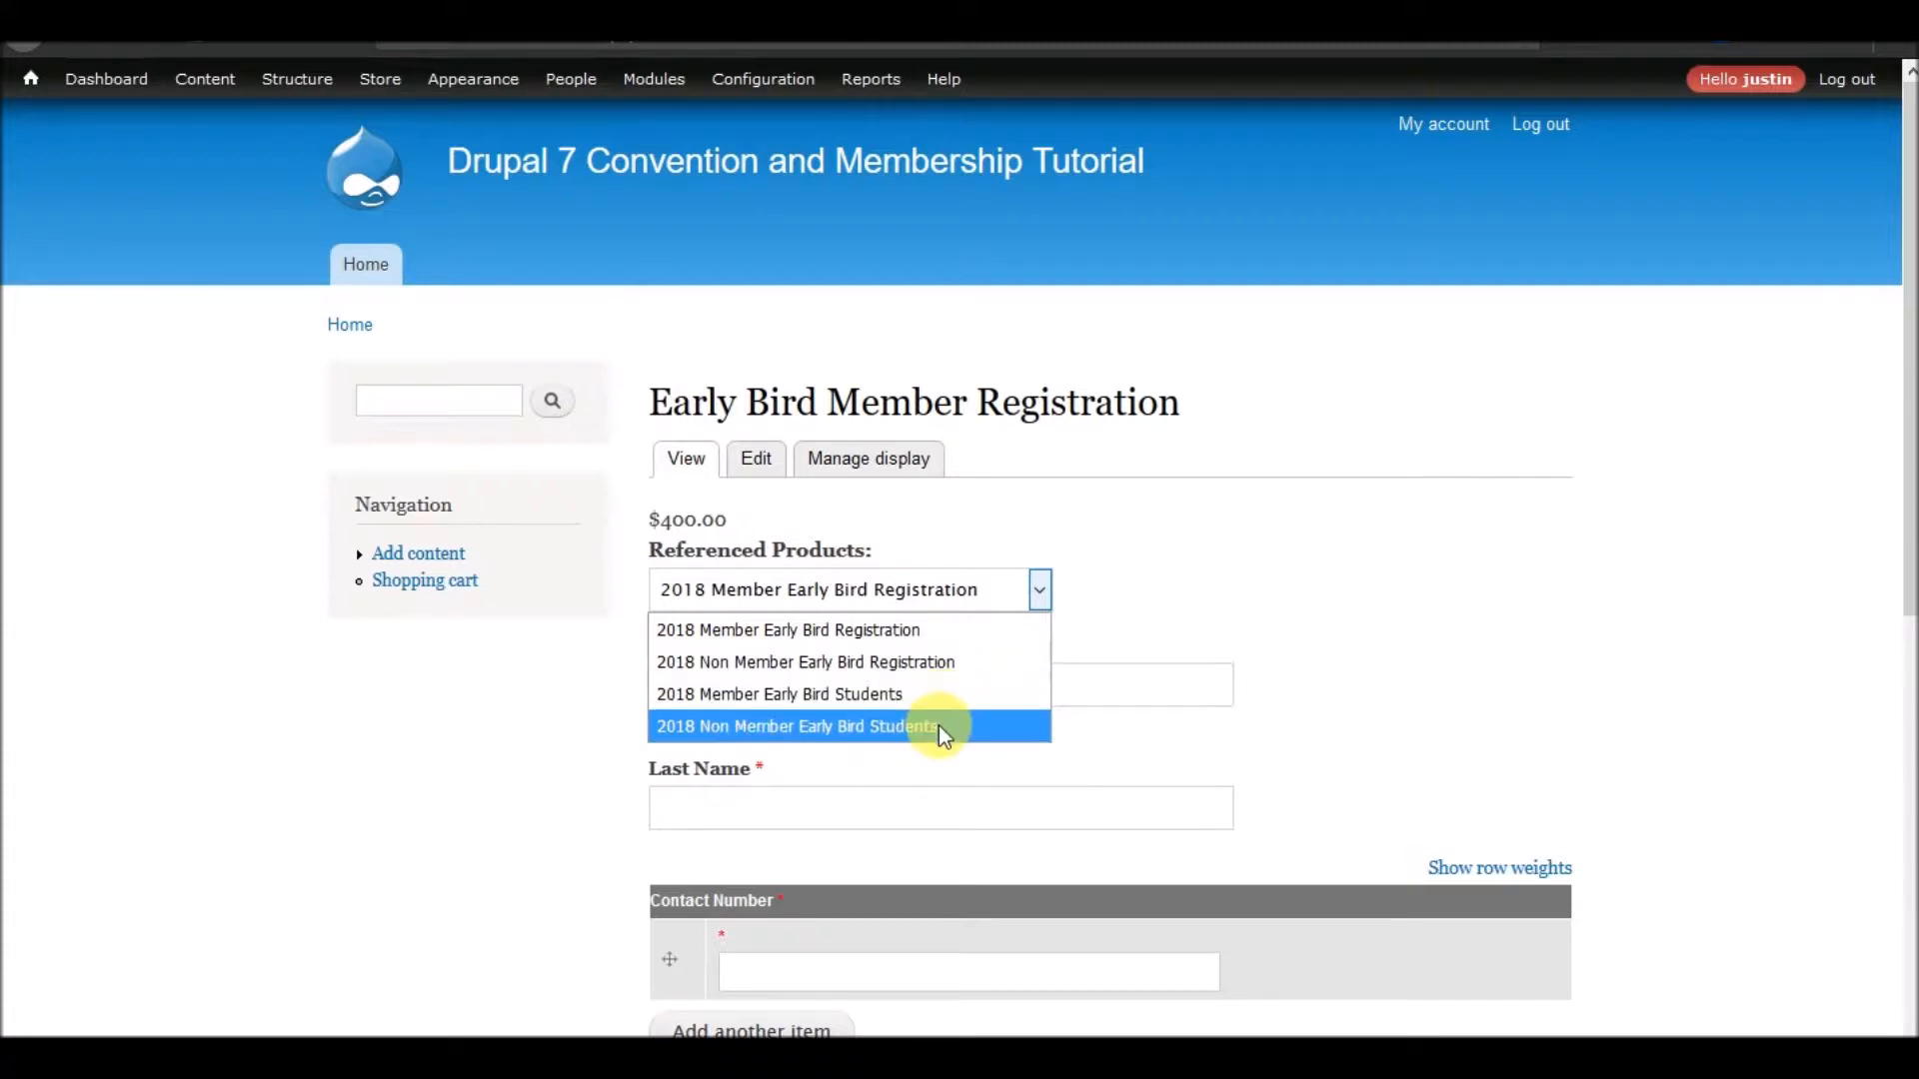
{"action": "left_click", "coordinate": [1134, 632]}
{"action": "left_click", "coordinate": [958, 606]}
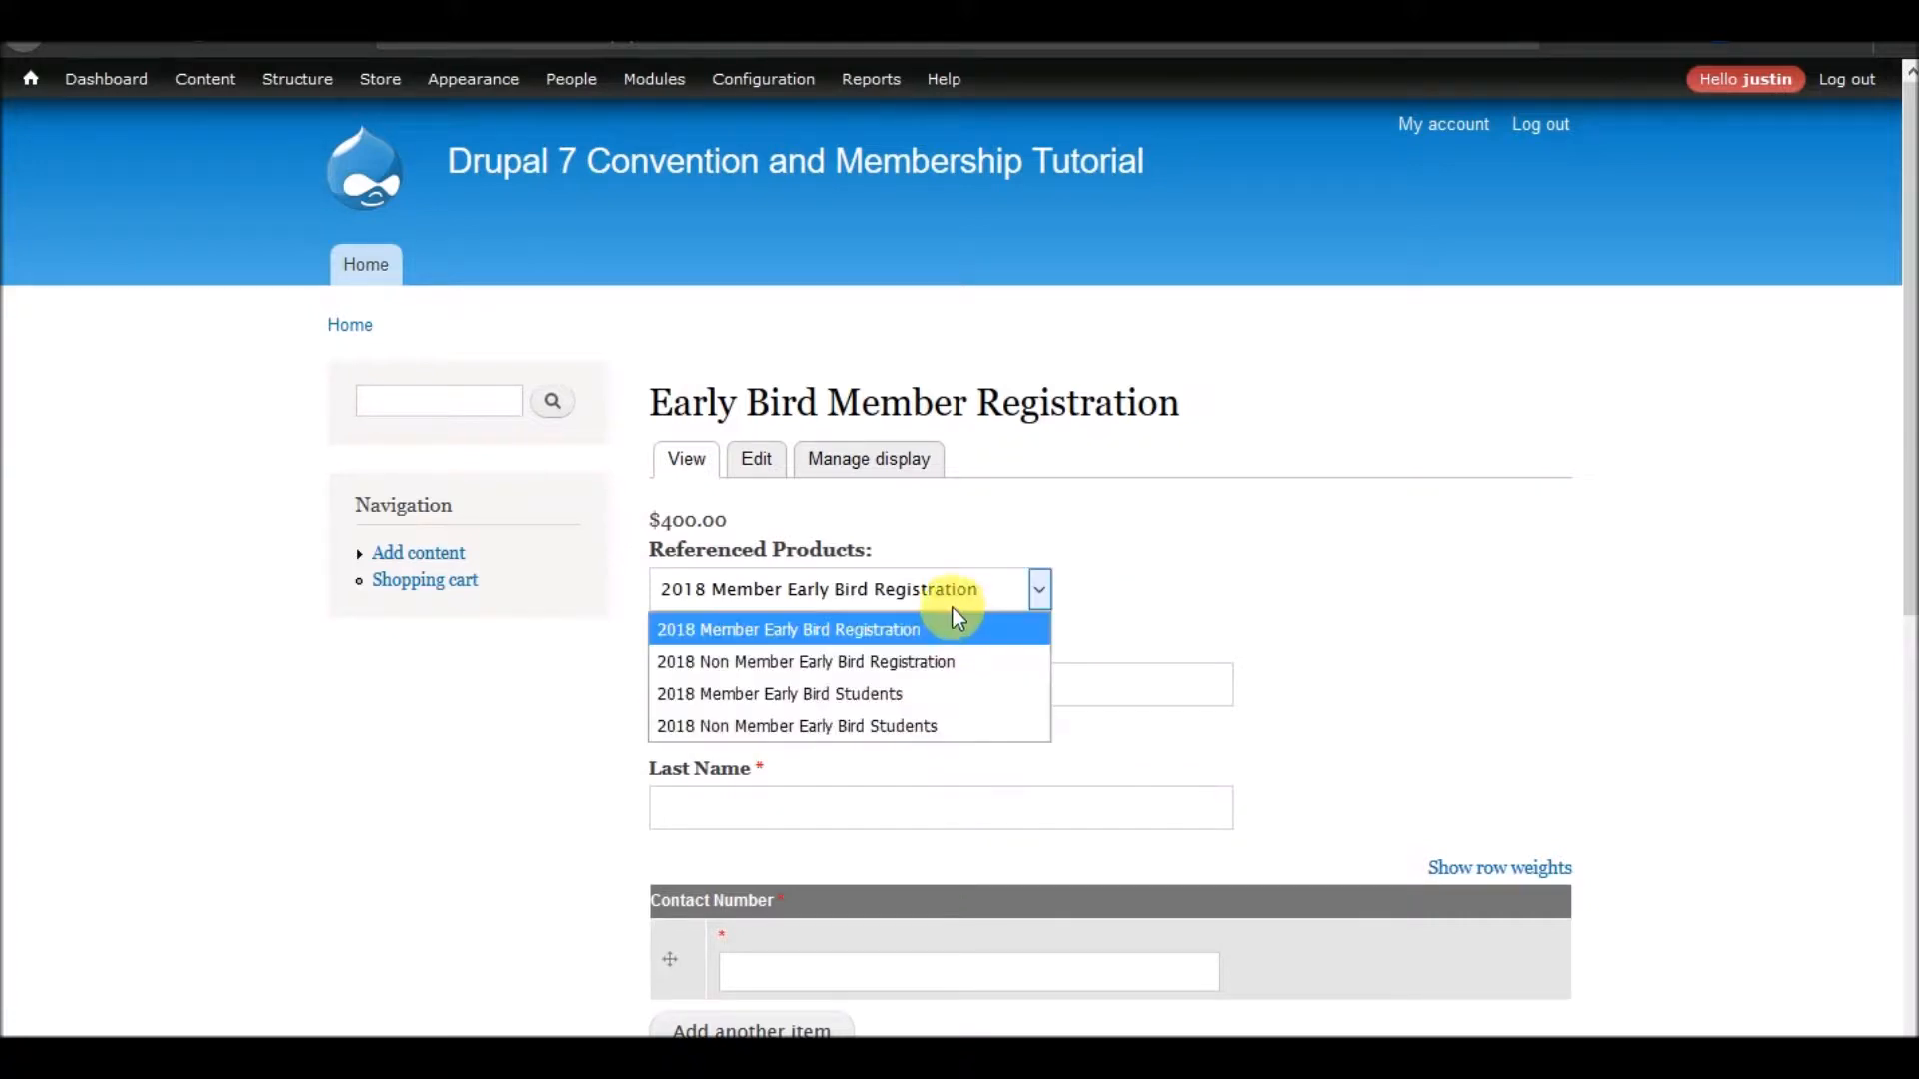
{"action": "left_click", "coordinate": [904, 662]}
{"action": "scroll", "coordinate": [664, 700], "scroll_direction": "down", "scroll_amount": 6}
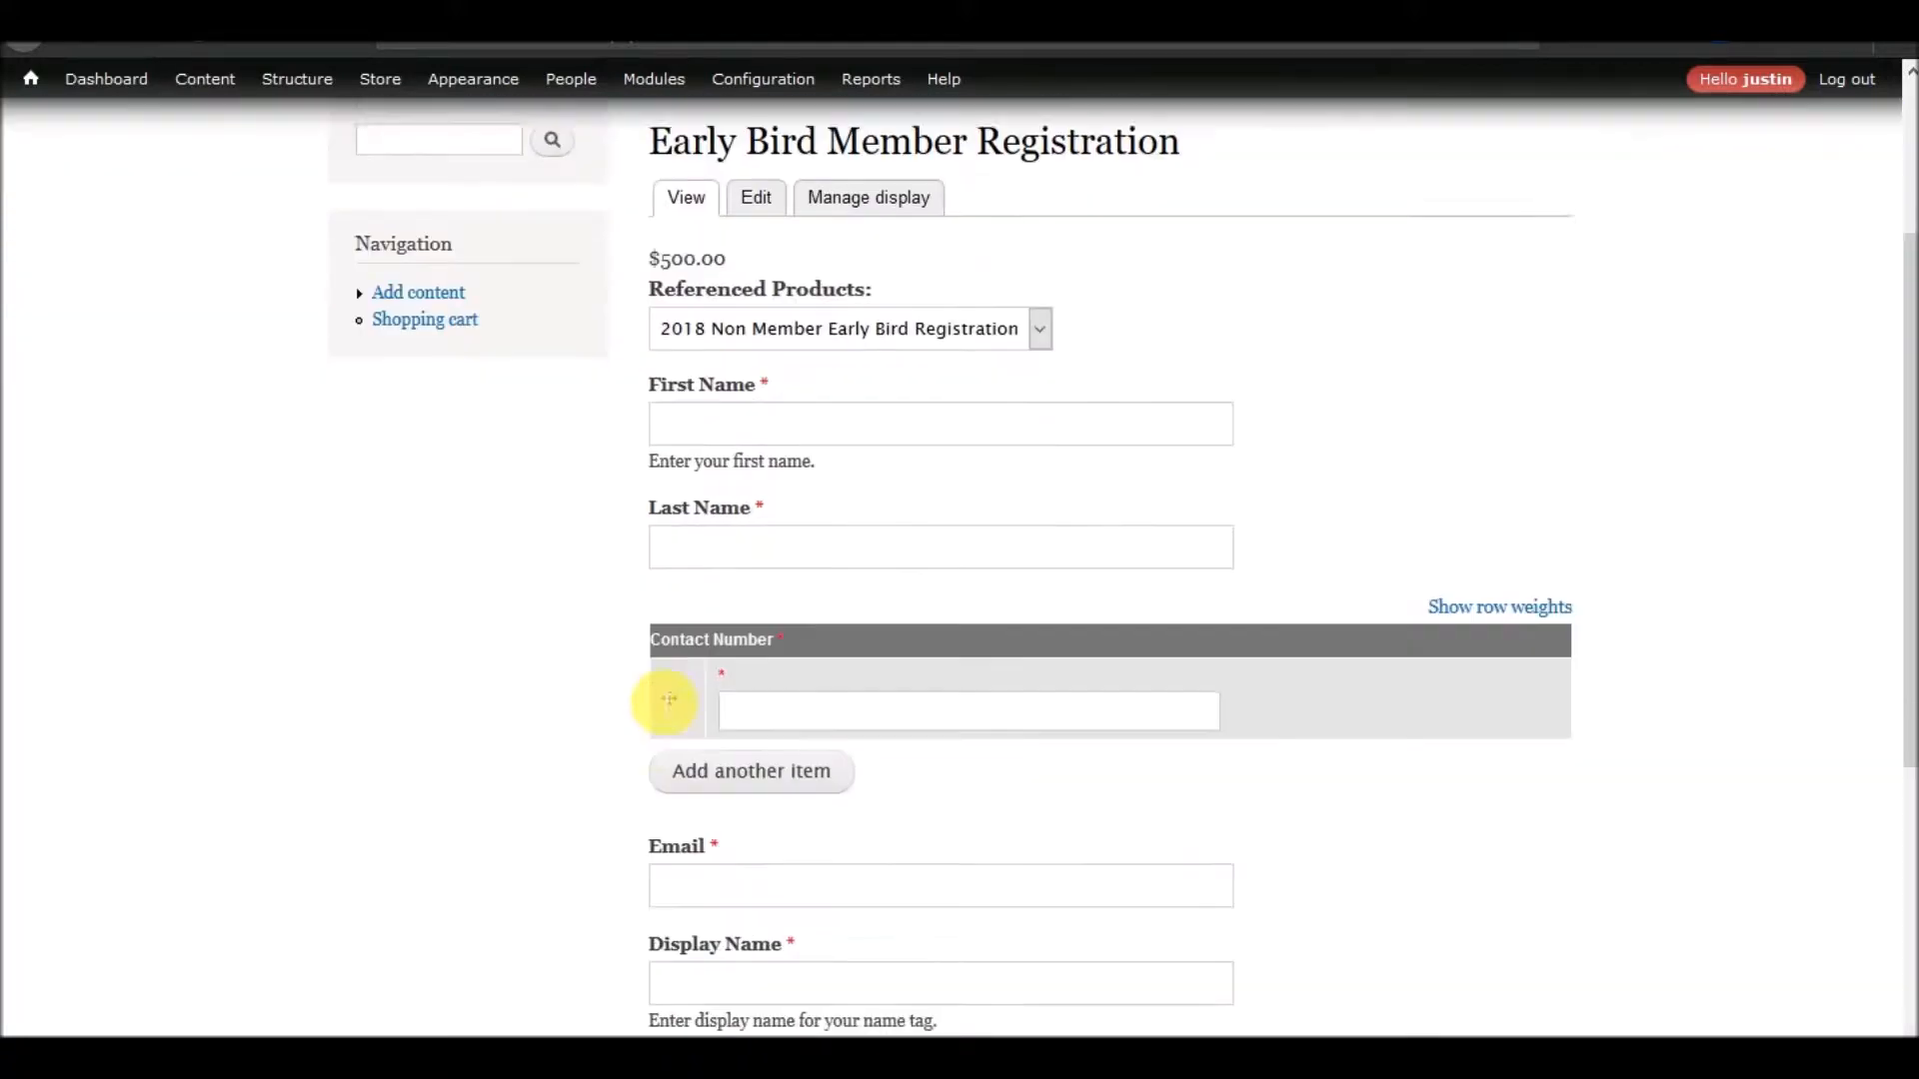
{"action": "scroll", "coordinate": [685, 749], "scroll_direction": "up", "scroll_amount": 6}
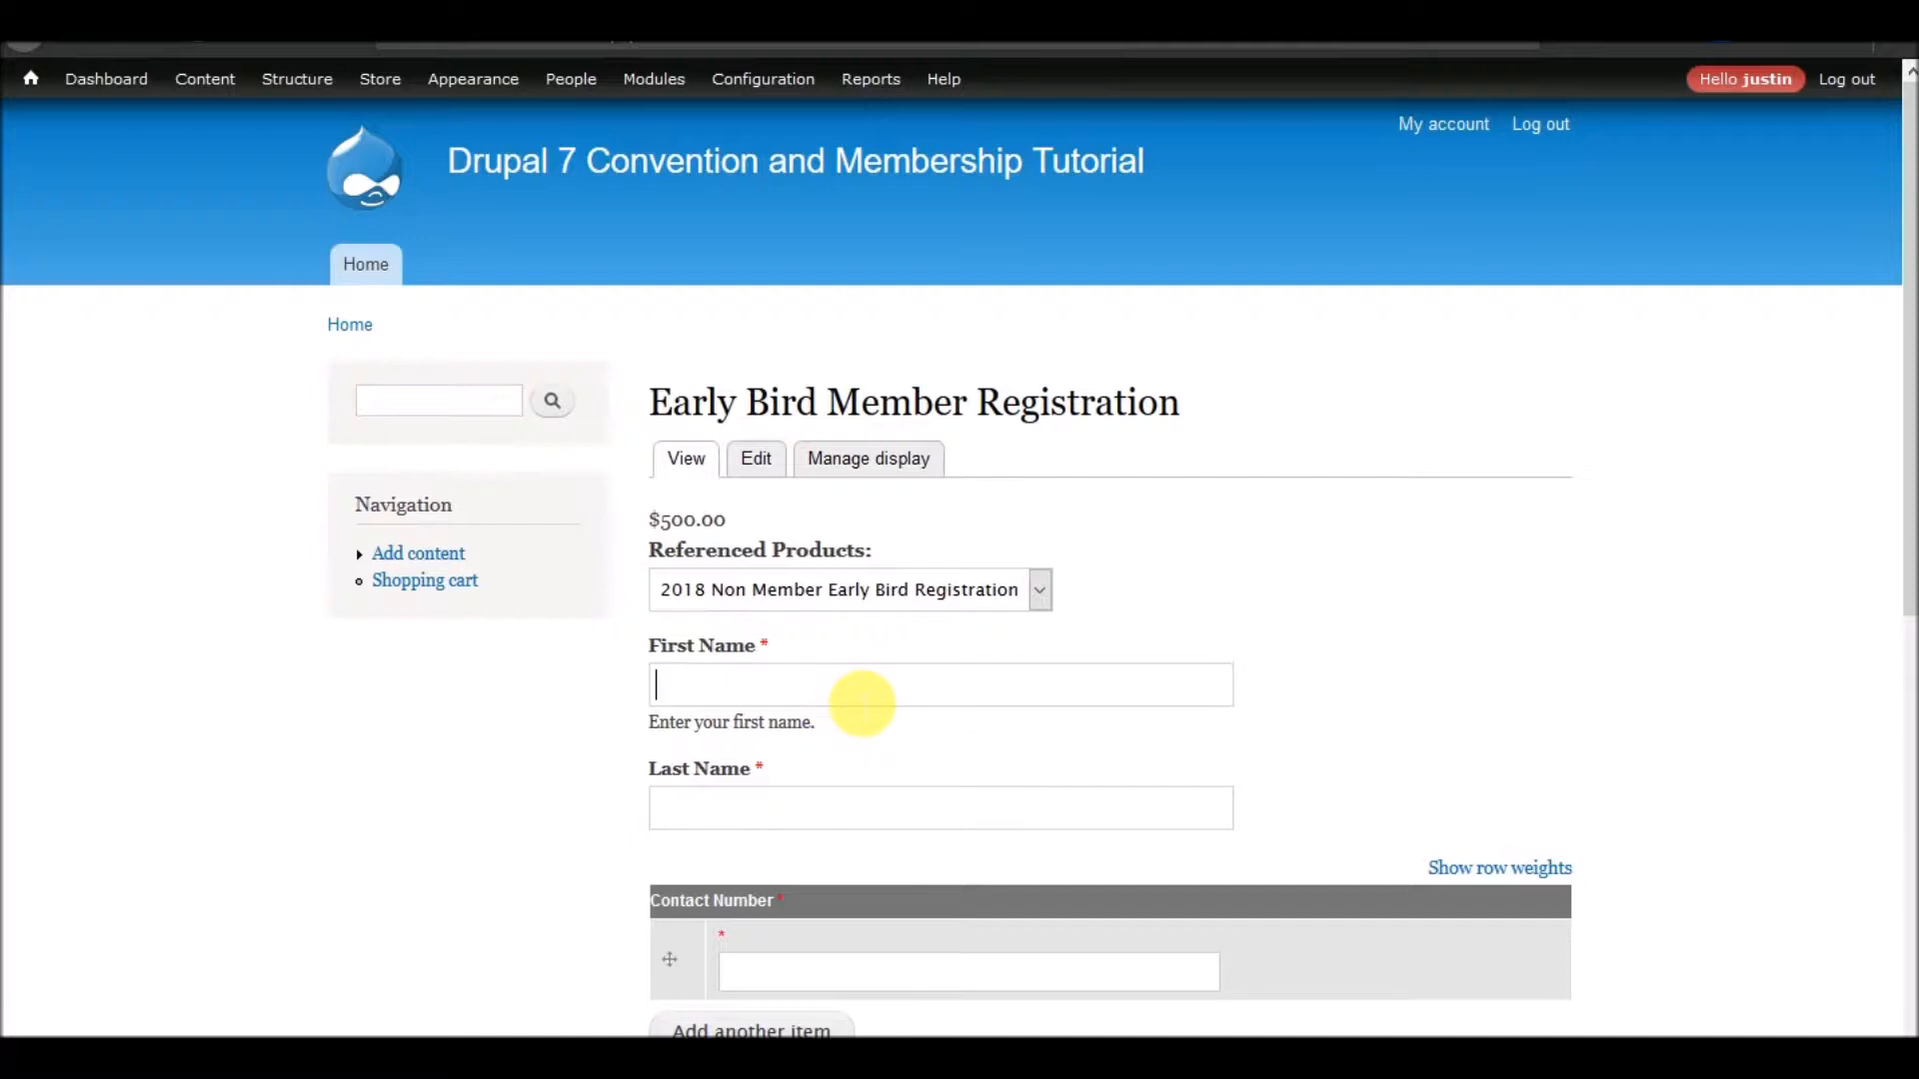
{"action": "scroll", "coordinate": [861, 703], "scroll_direction": "down", "scroll_amount": 7}
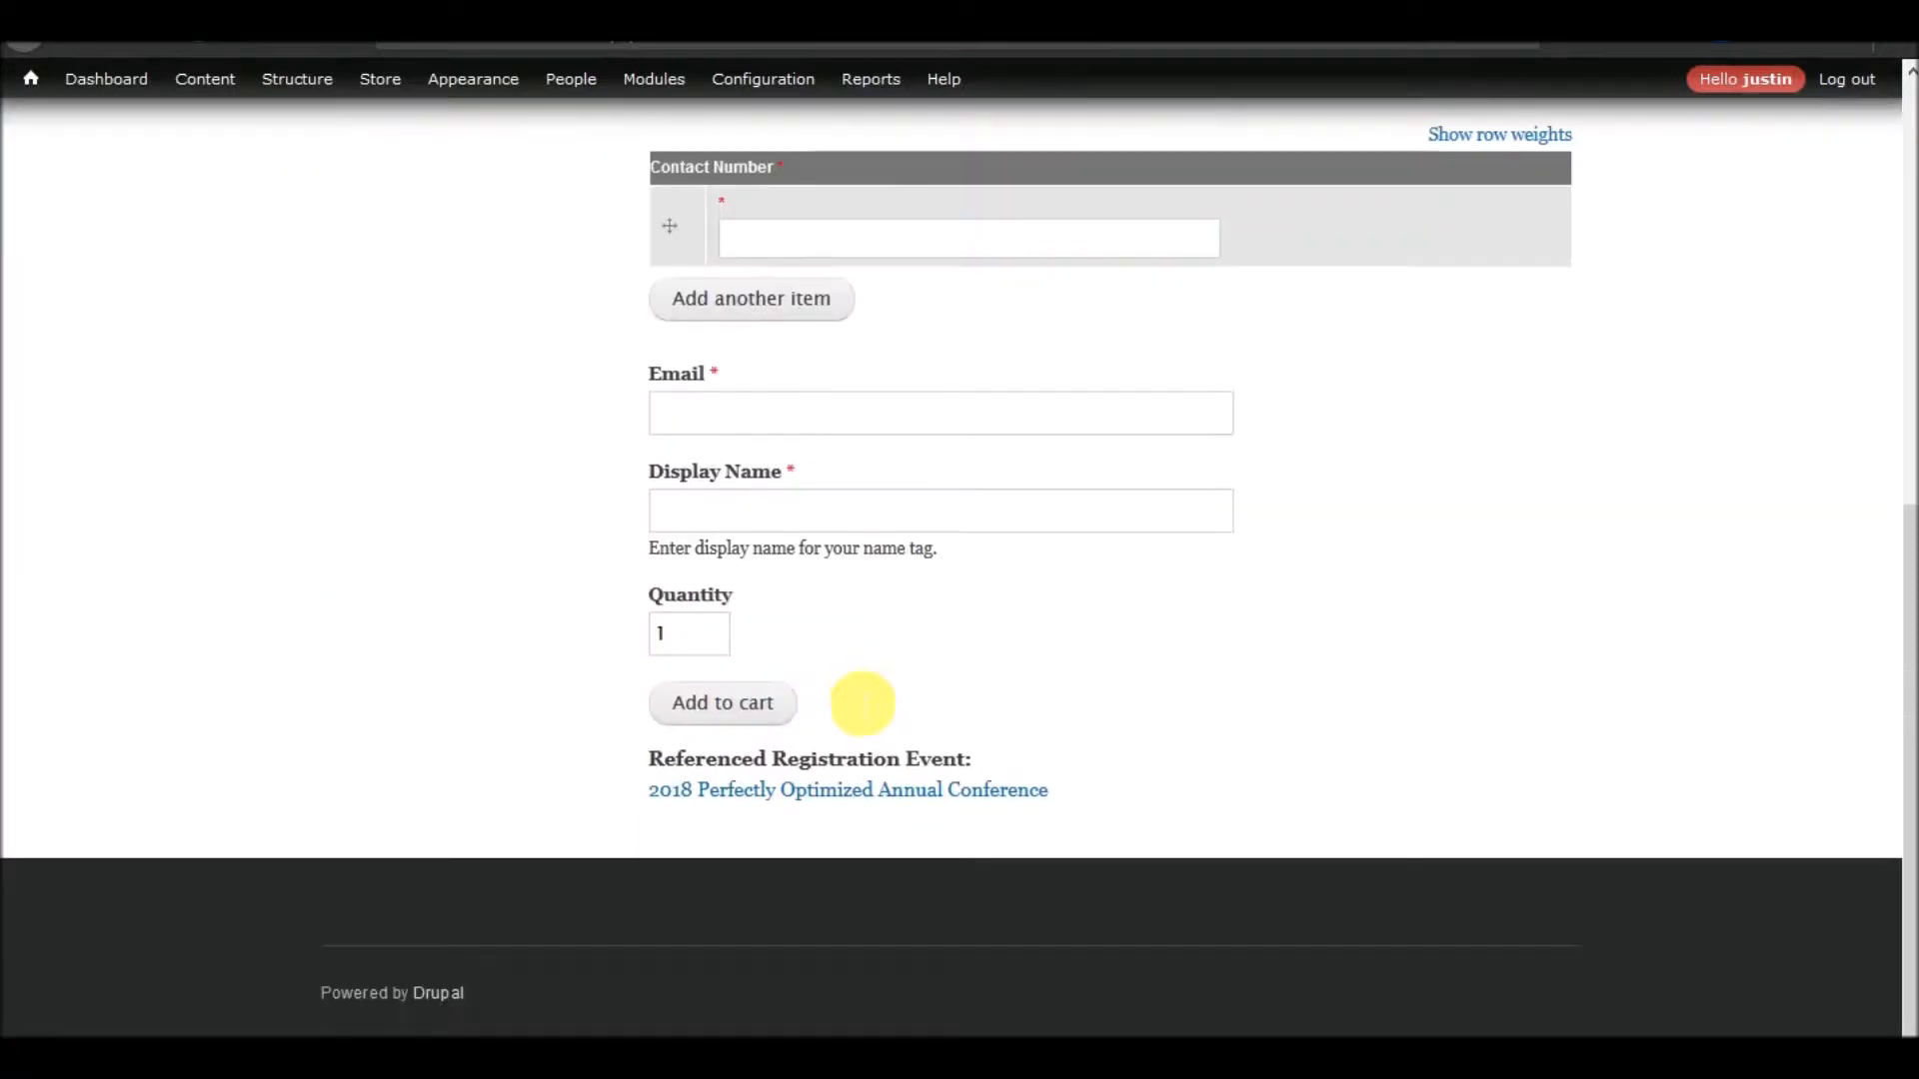
From the 2018 Perfectly Optimized Annual Conference page, start a new Registration Product Display titled "Late Member Registration"
{"action": "left_click", "coordinate": [796, 790]}
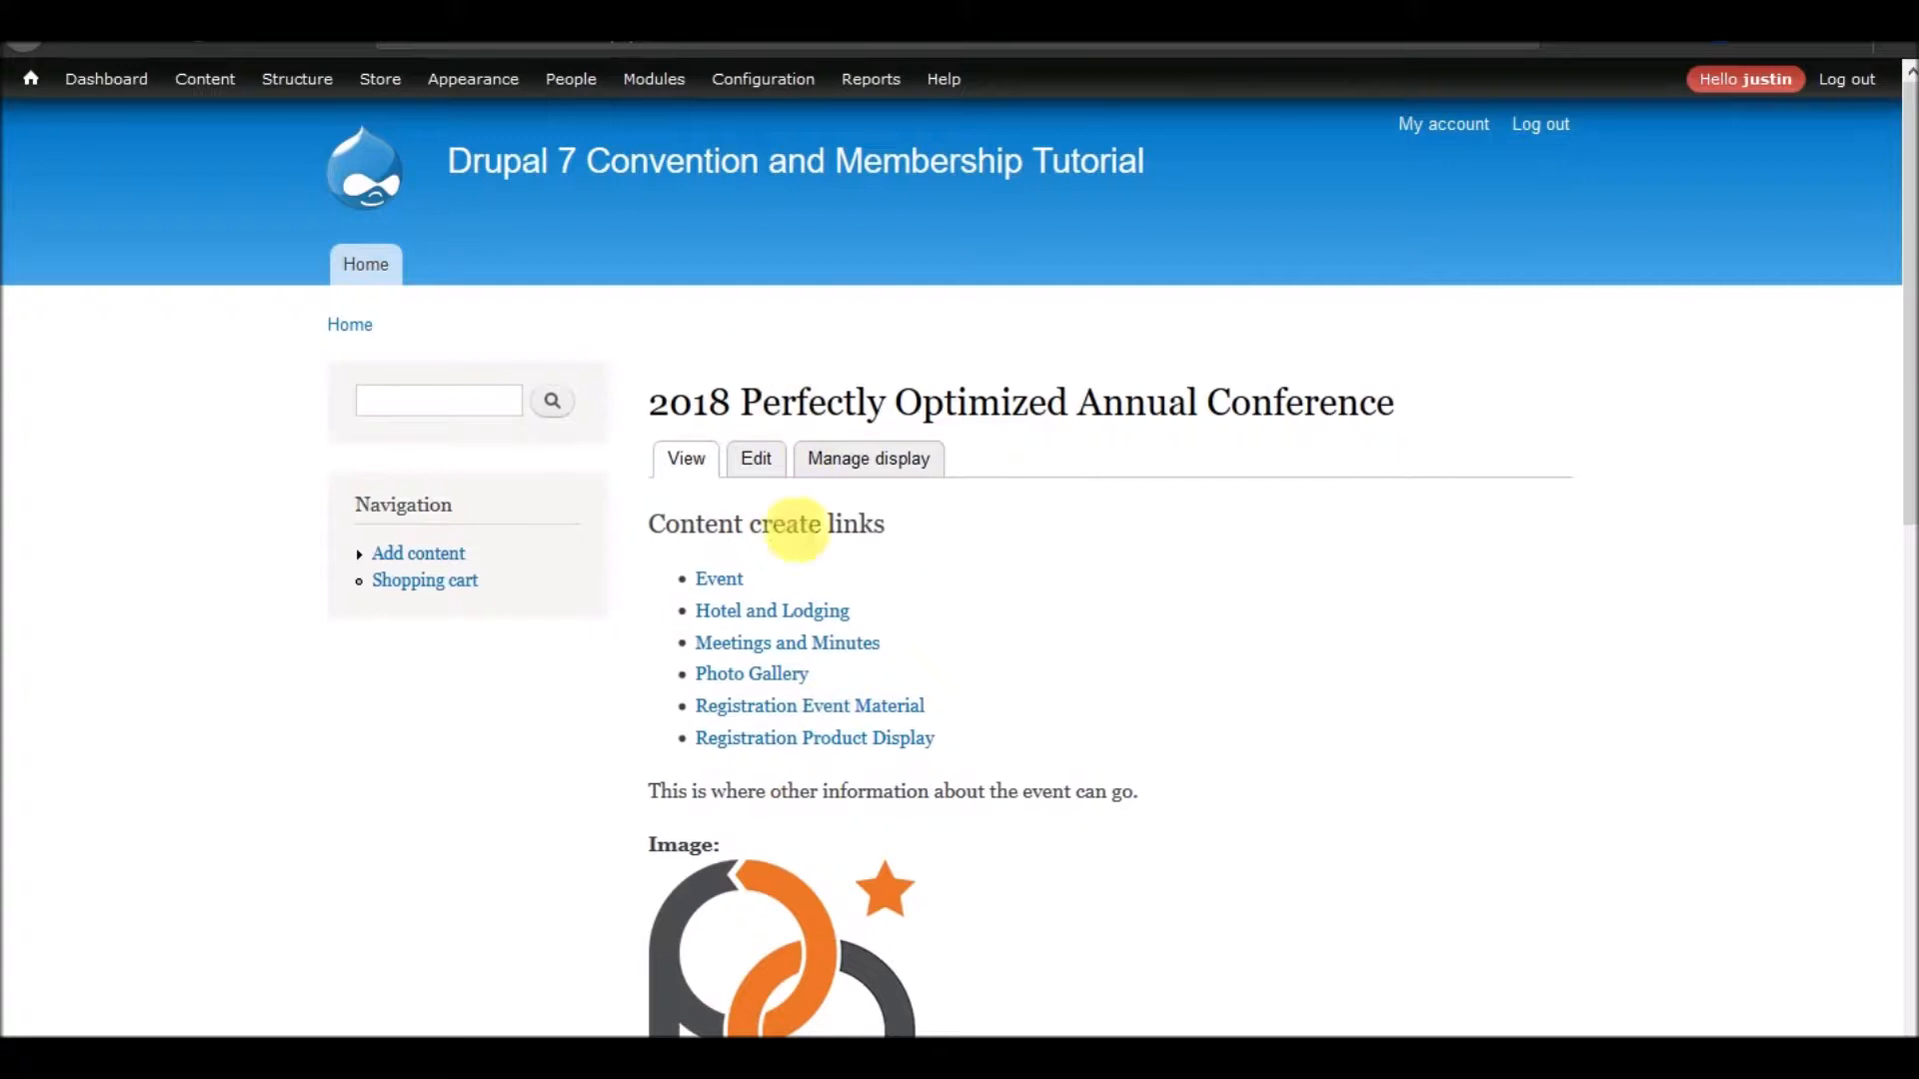
{"action": "scroll", "coordinate": [792, 599], "scroll_direction": "down", "scroll_amount": 8}
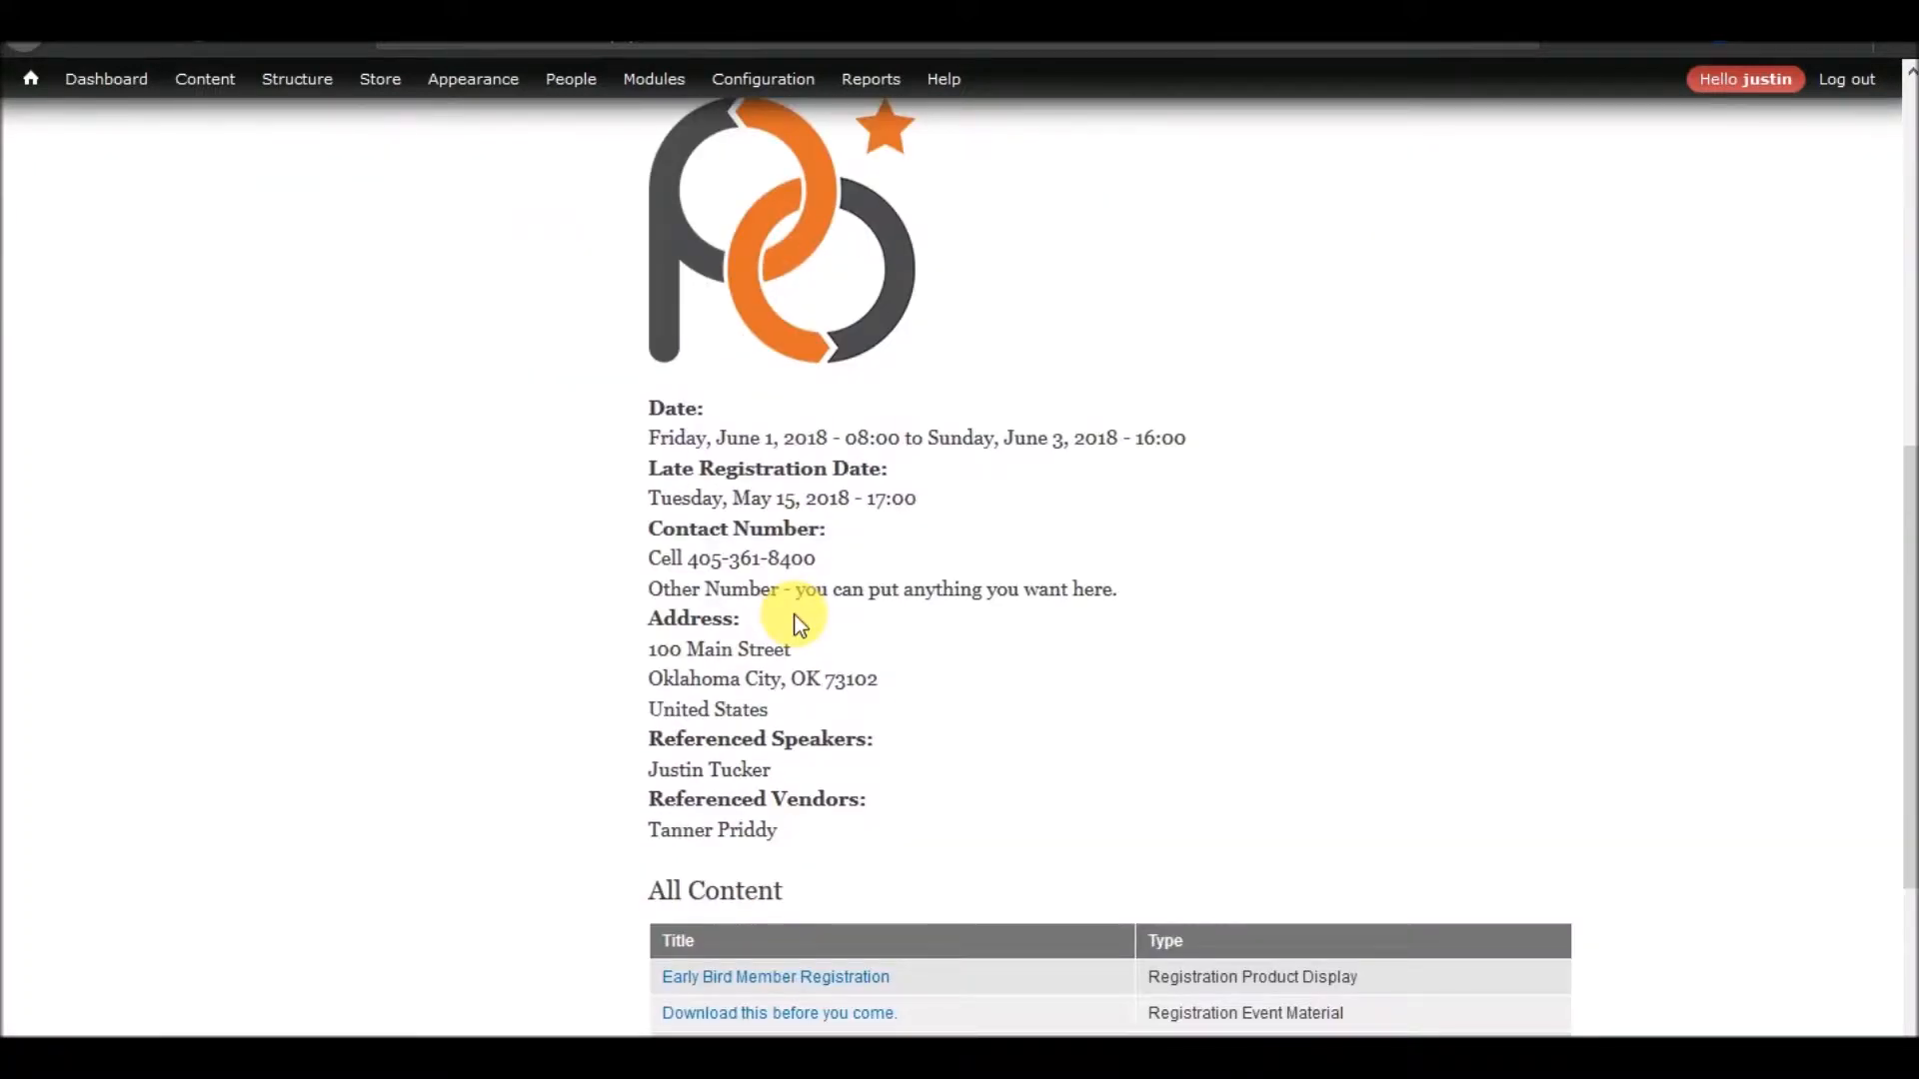
{"action": "scroll", "coordinate": [800, 625], "scroll_direction": "up", "scroll_amount": 5}
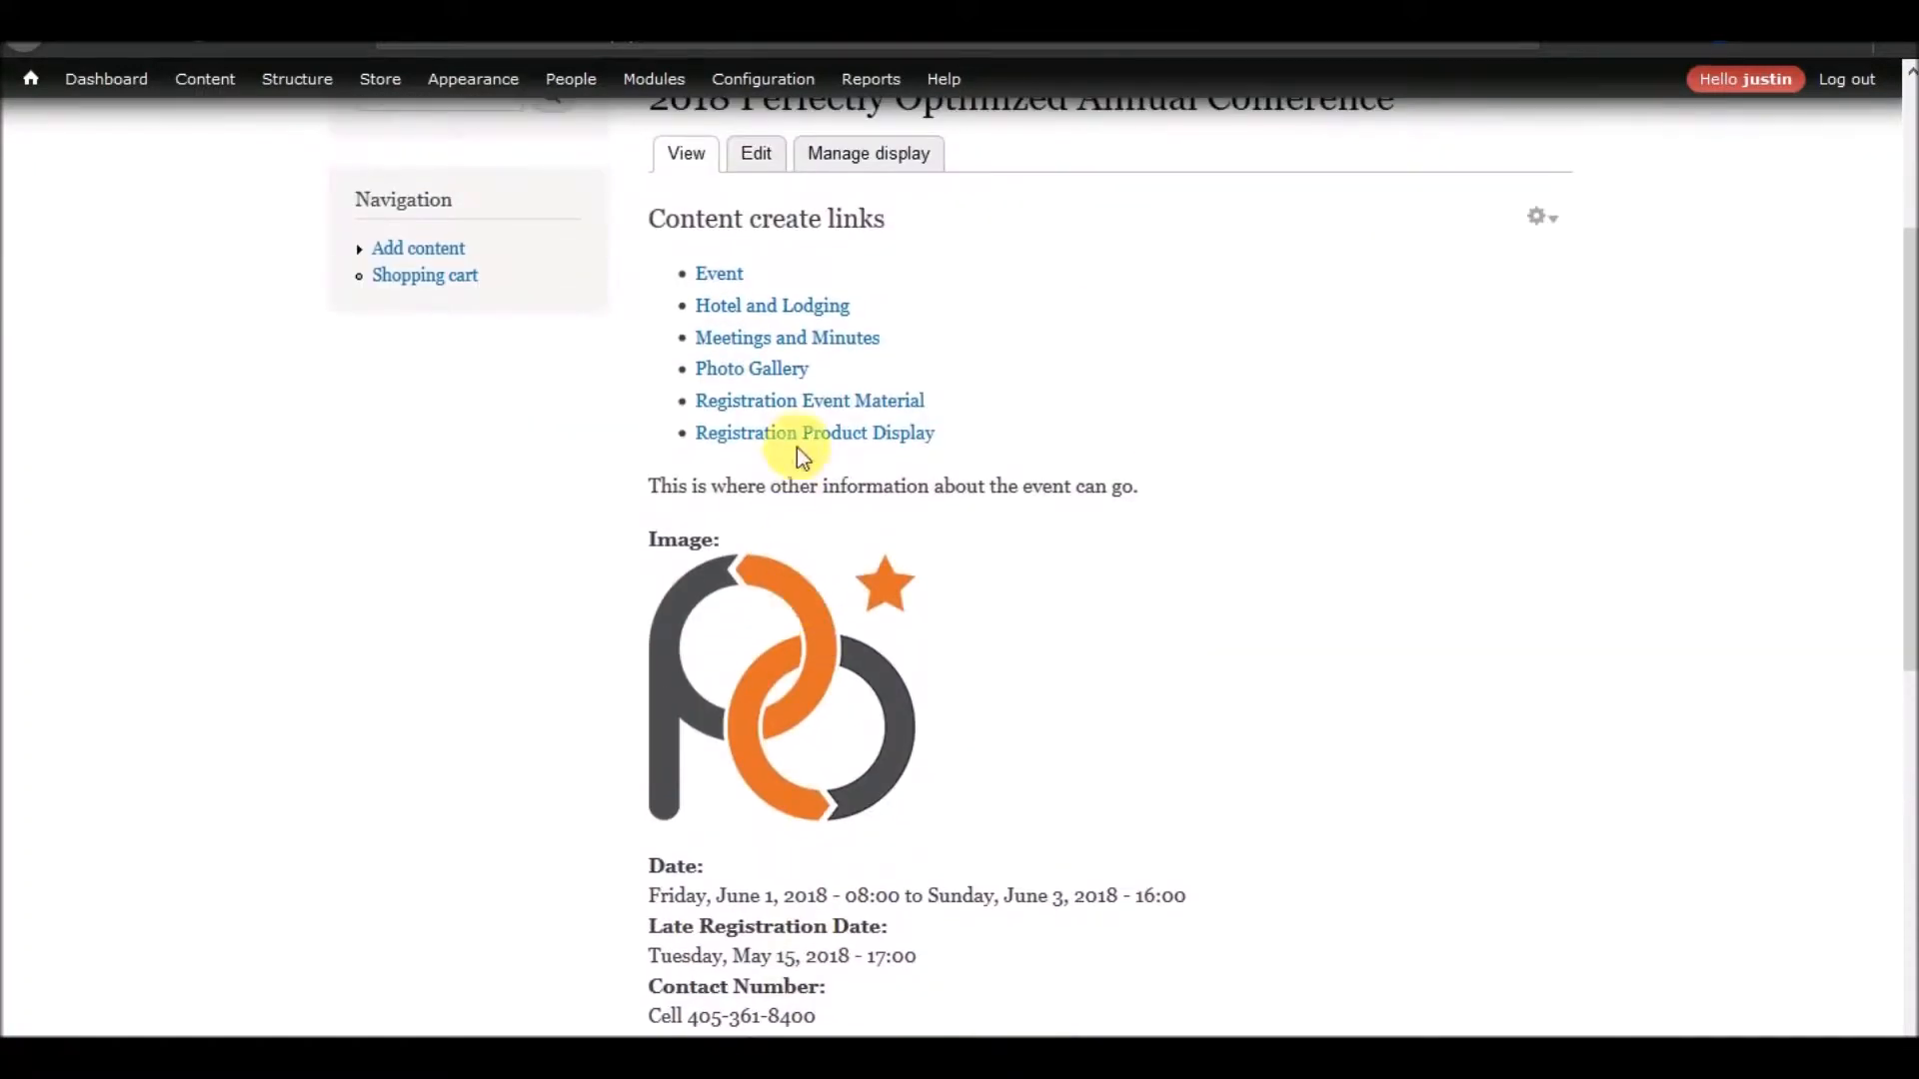
{"action": "left_click", "coordinate": [800, 440]}
{"action": "left_click", "coordinate": [447, 278]}
{"action": "type", "text": "Late Memb"}
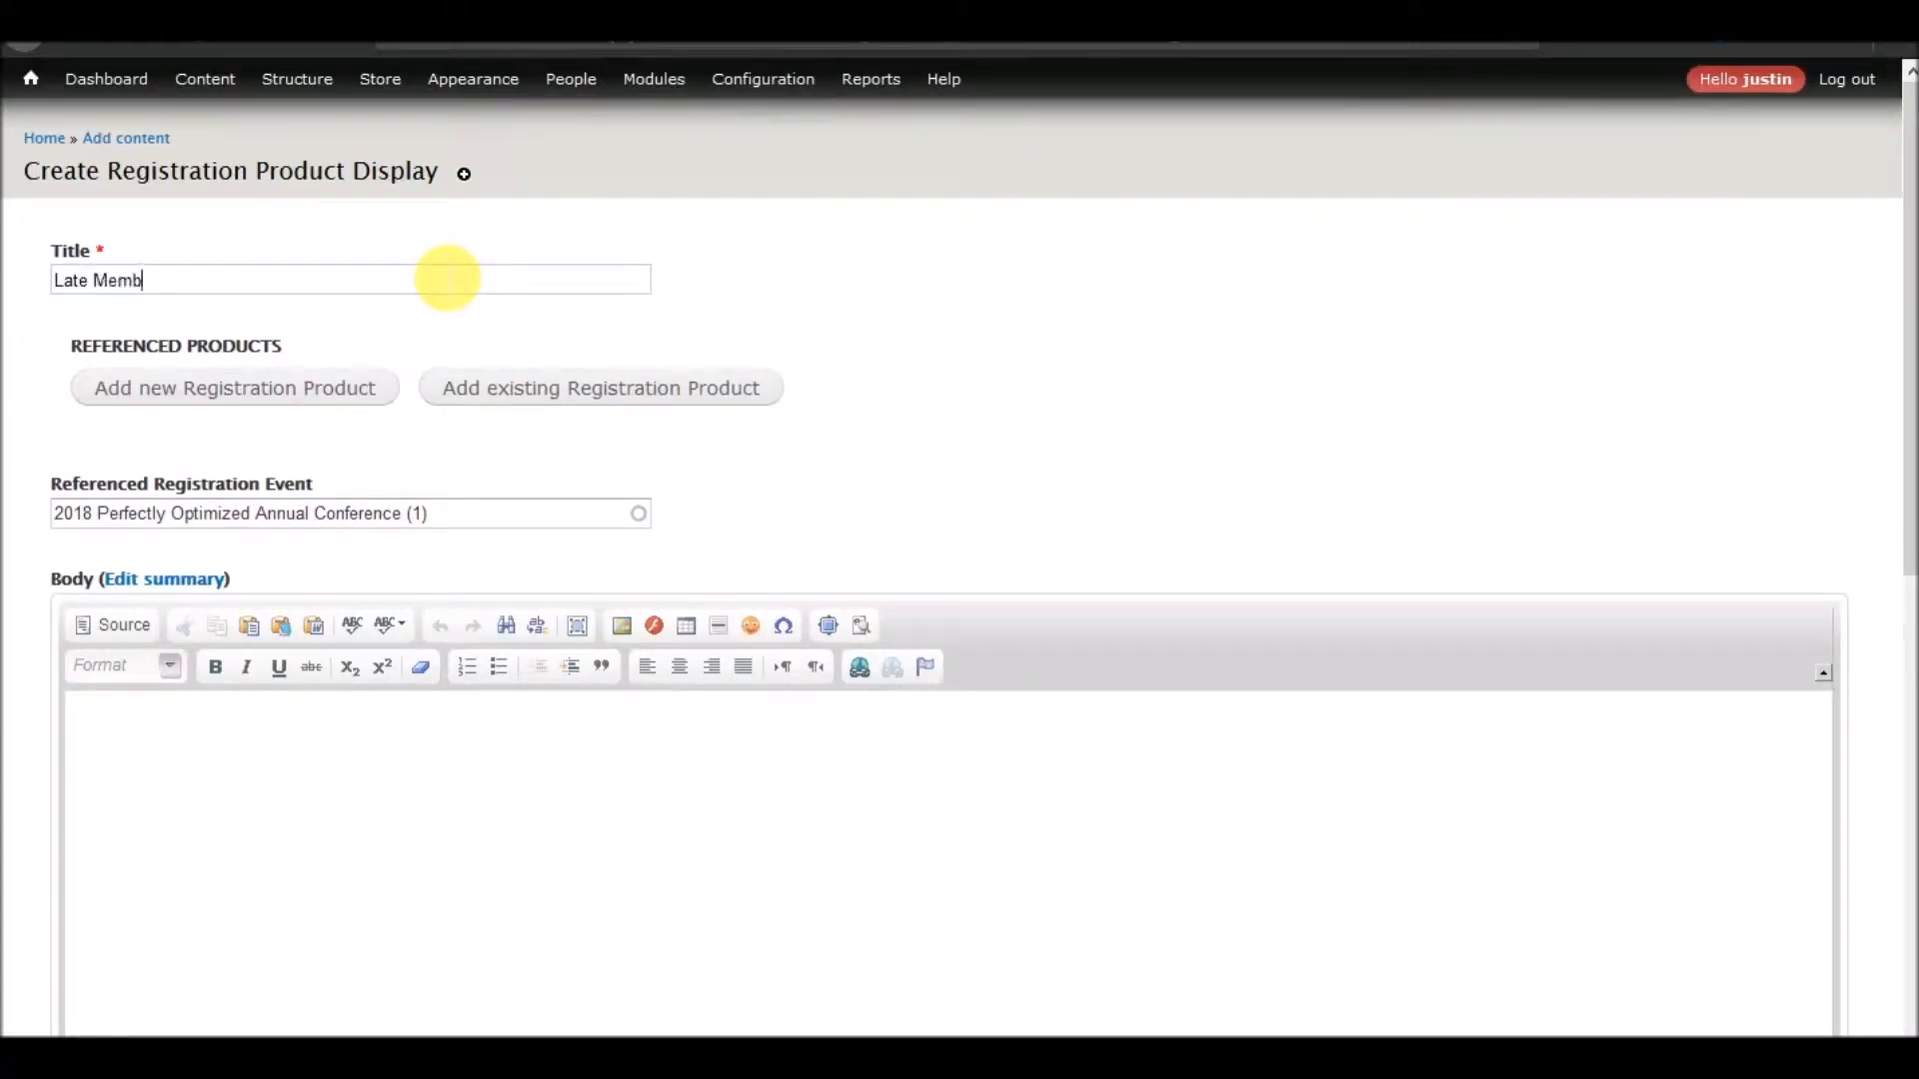
{"action": "type", "text": "er Registration"}
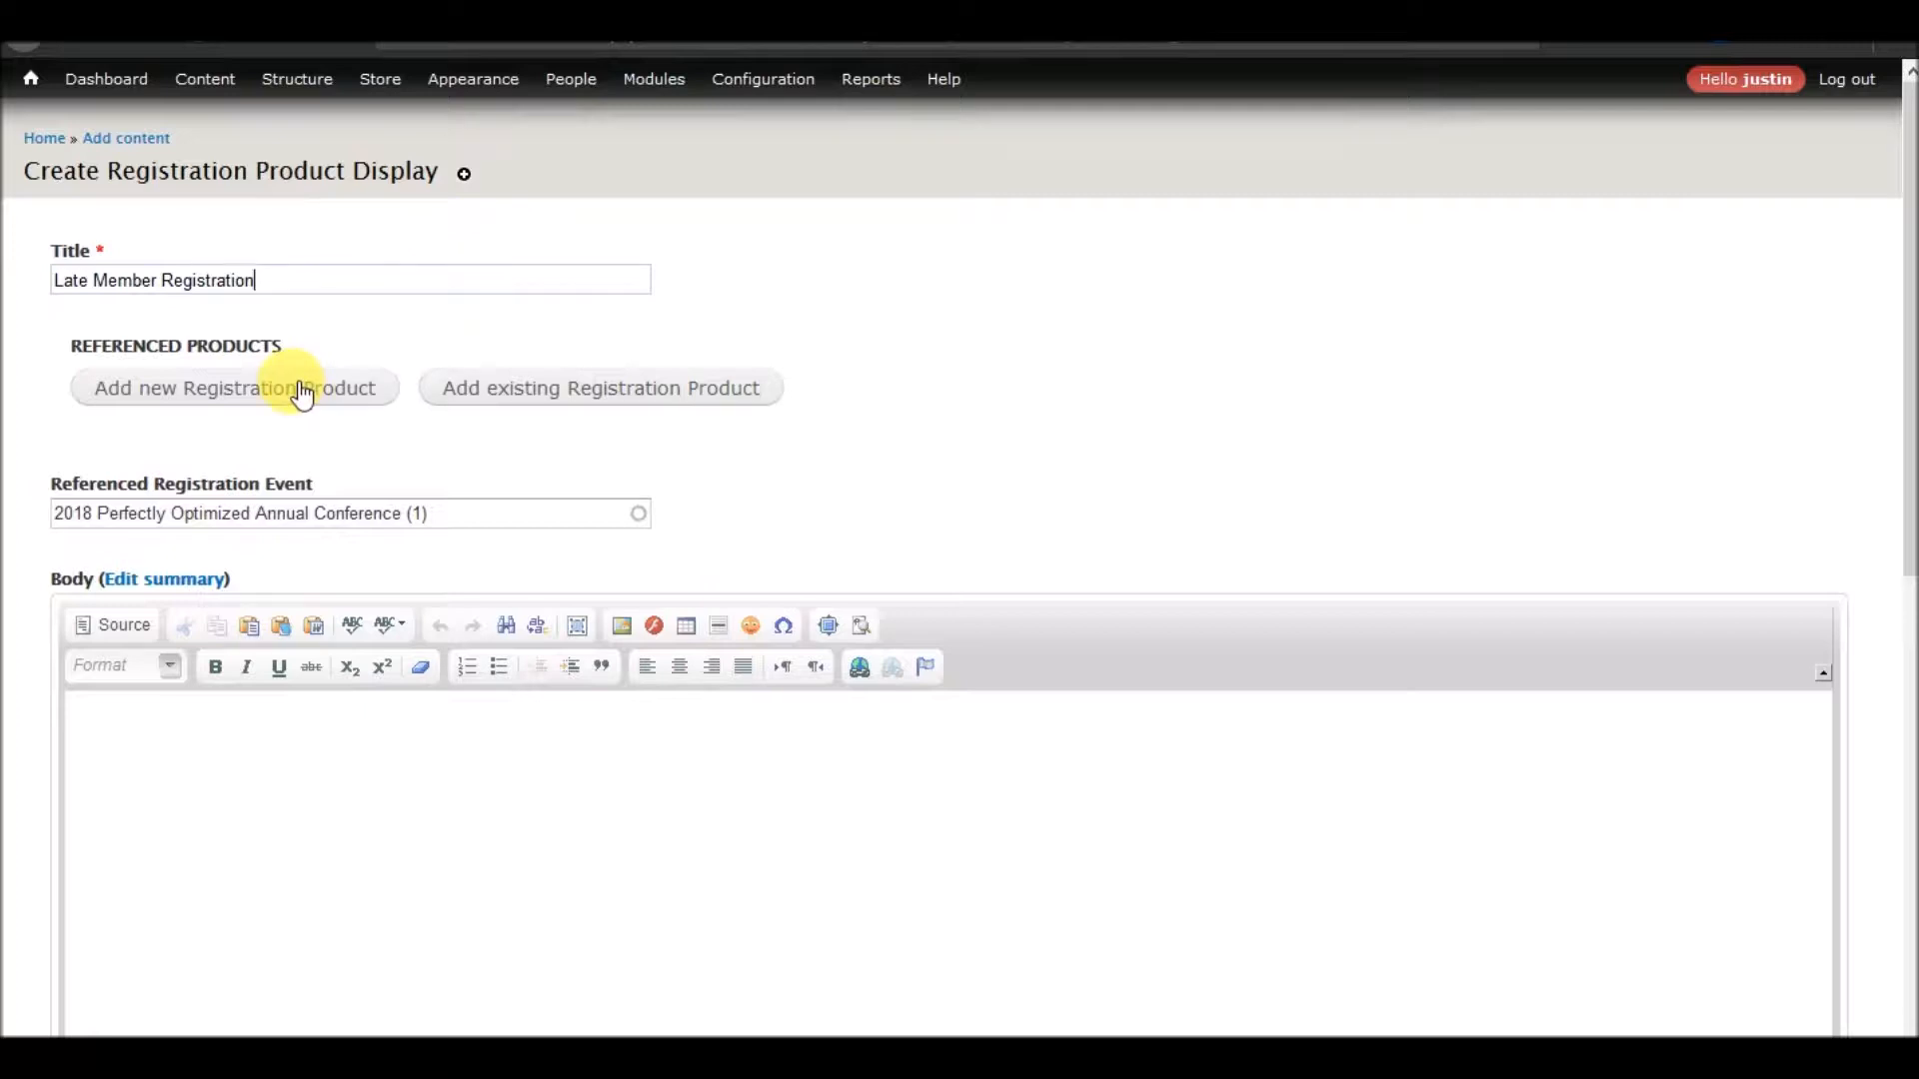
Start a new registration product with the SKU 2018_late_member_registration
{"action": "left_click", "coordinate": [302, 389]}
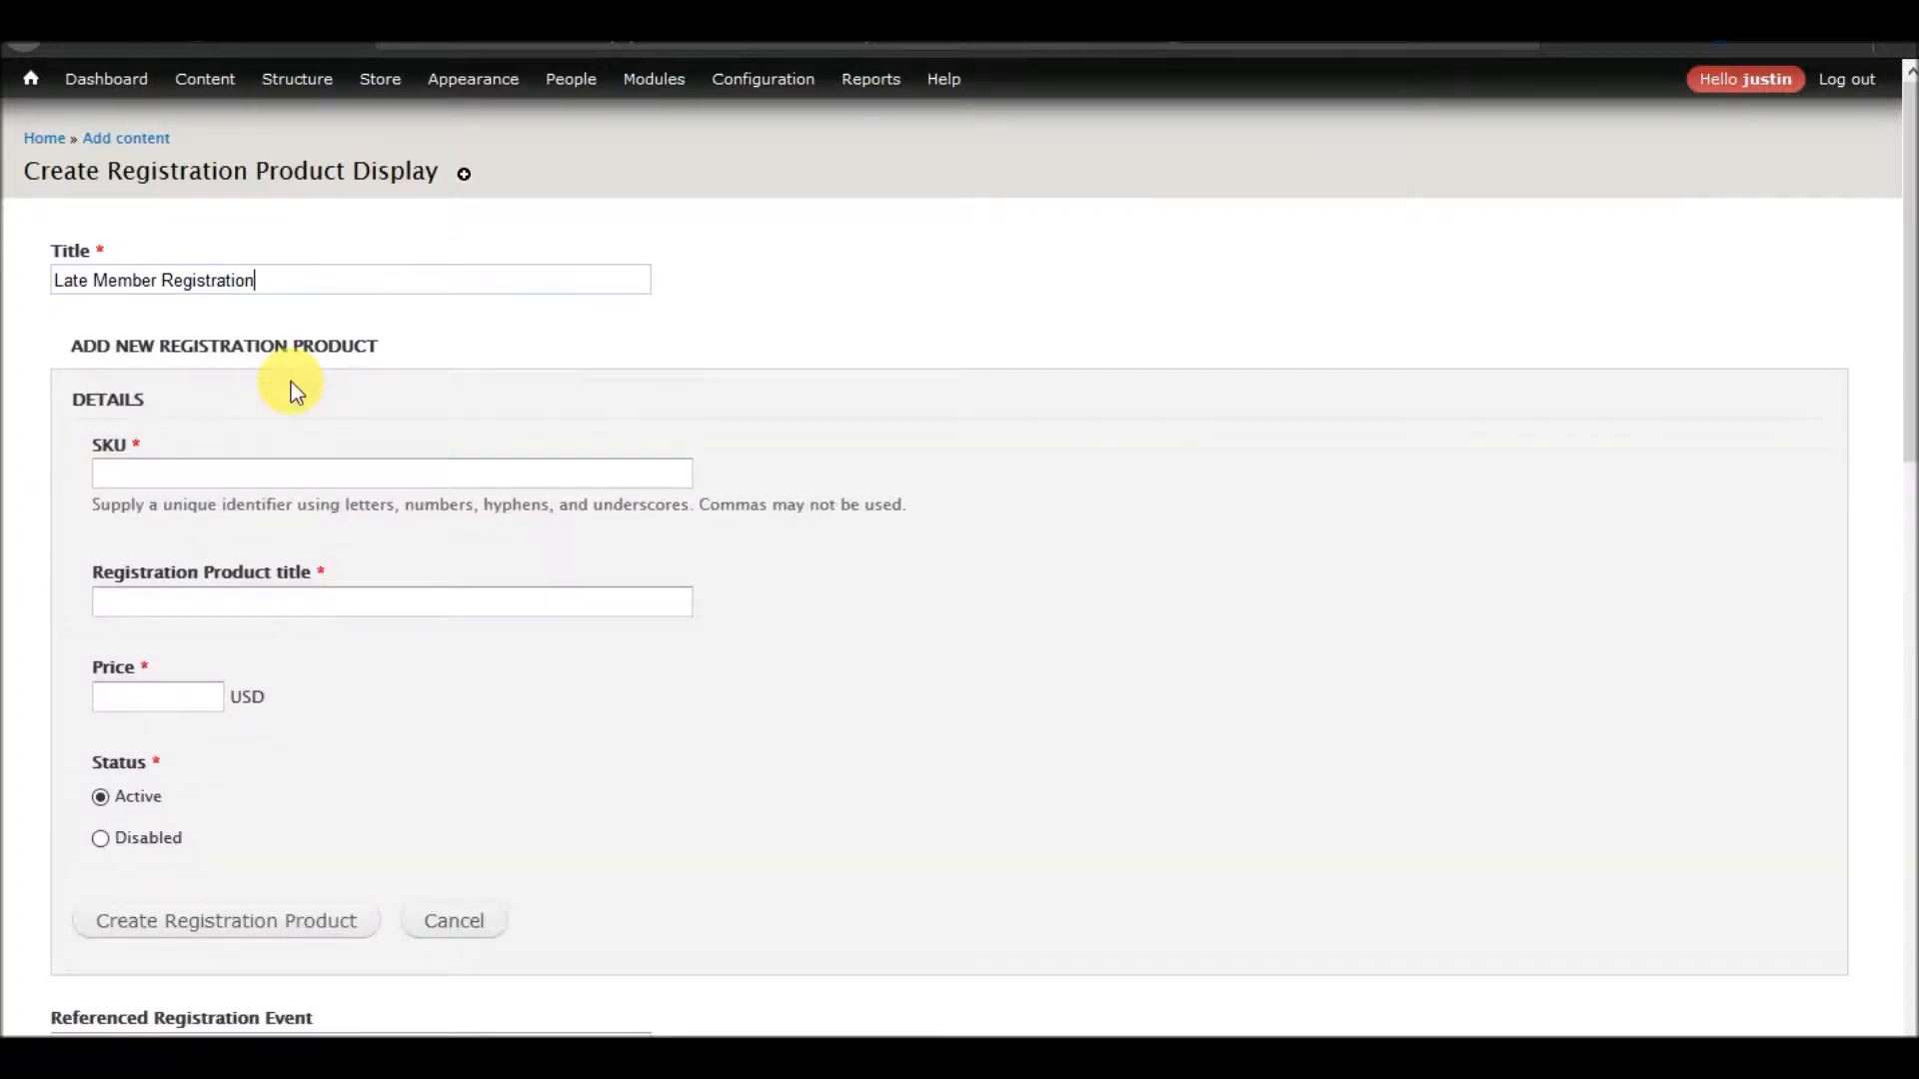
{"action": "left_click", "coordinate": [282, 476]}
{"action": "type", "text": "2018_late_member"}
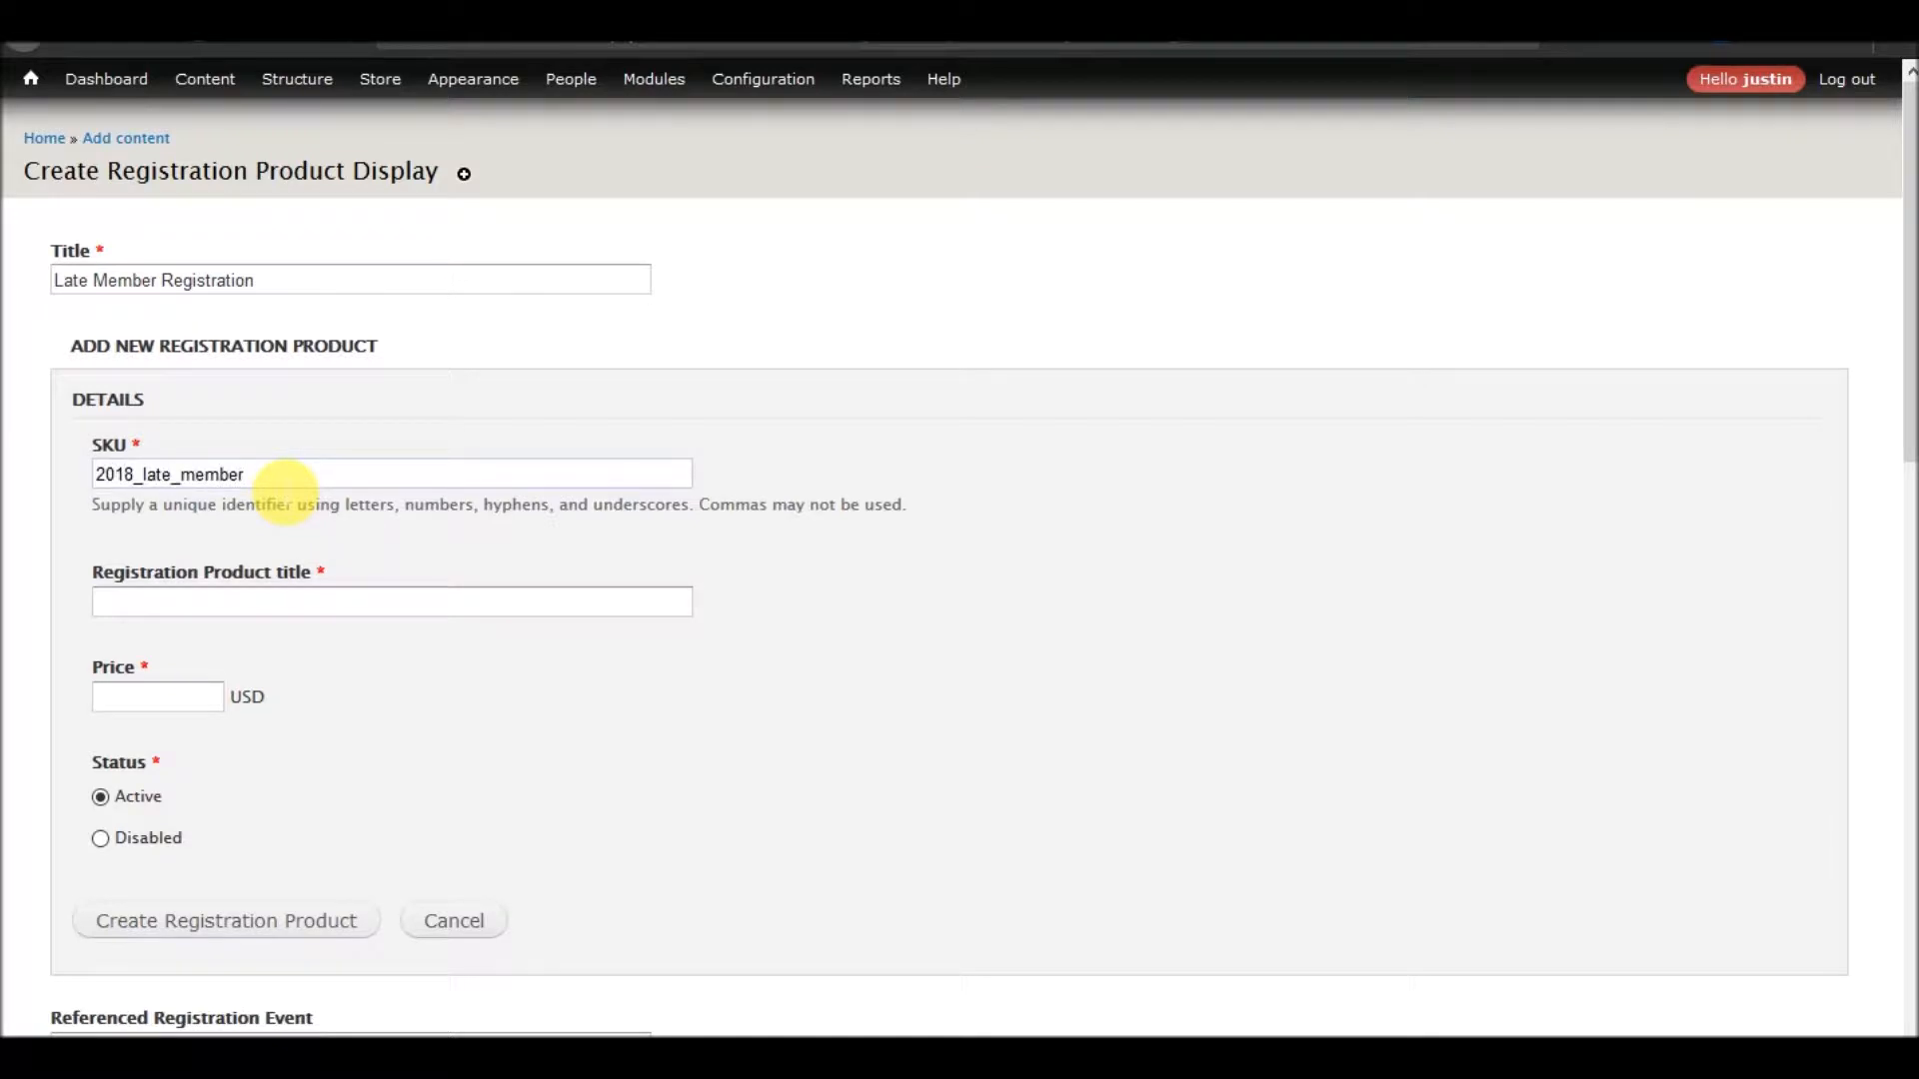
{"action": "type", "text": "_registration"}
Title the product "2018 Late Member Registration", price it at 700 USD and create it
{"action": "left_click", "coordinate": [362, 599]}
{"action": "type", "text": "201"}
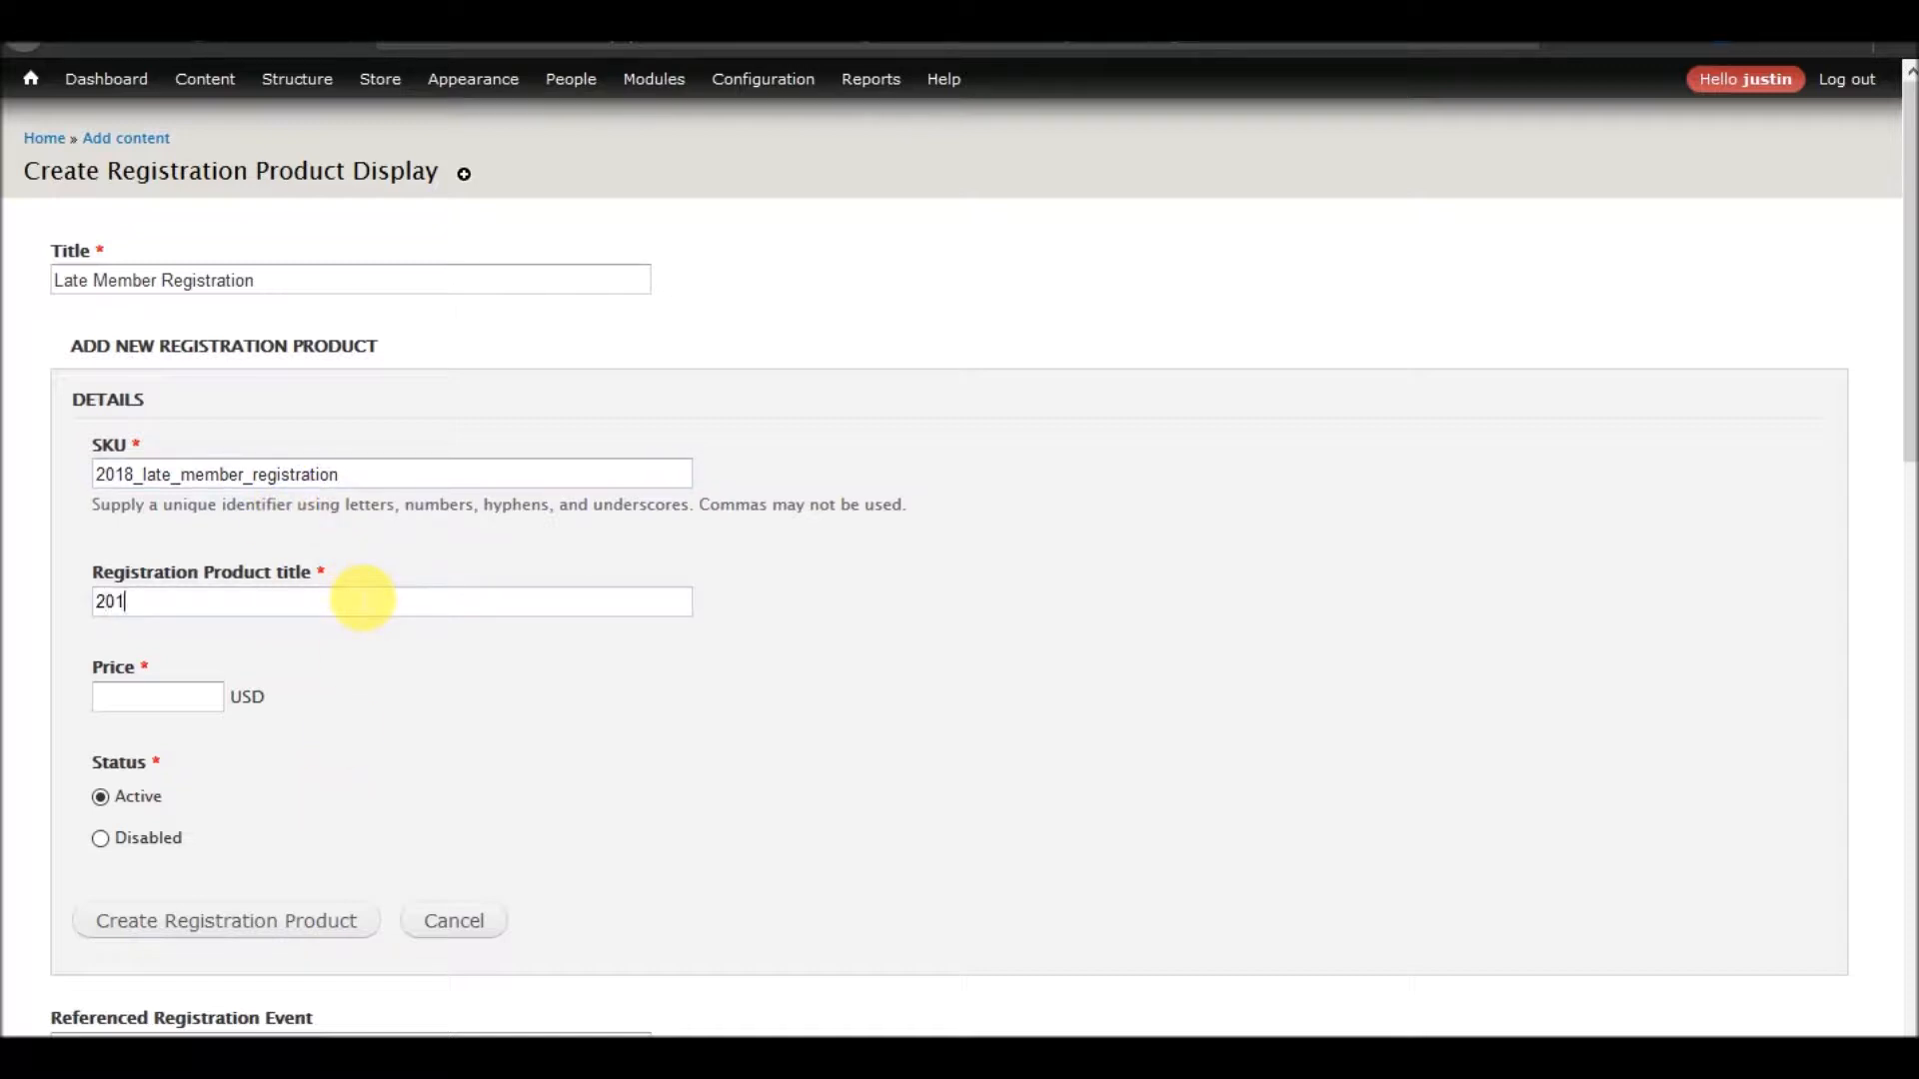
{"action": "type", "text": "8 Late Member Registration"}
{"action": "key", "text": "Tab"}
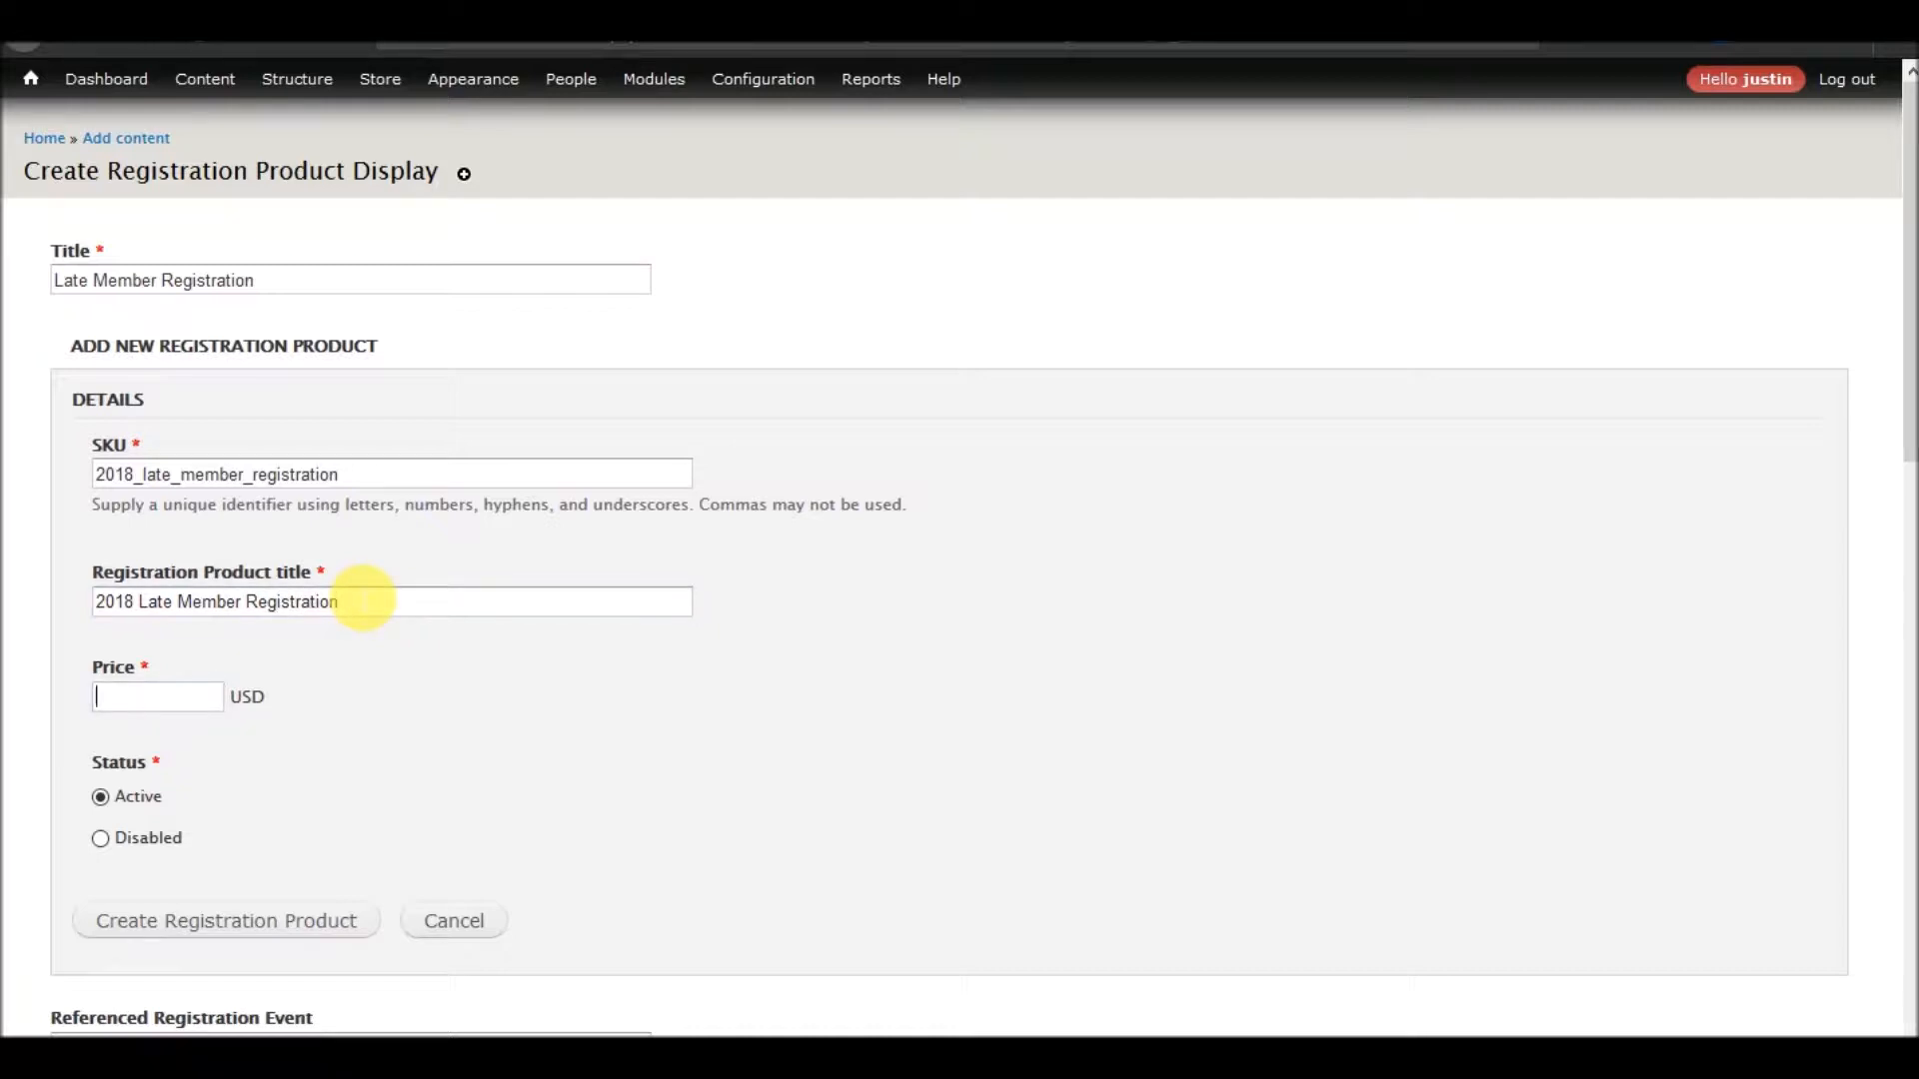
{"action": "type", "text": "700"}
{"action": "left_click", "coordinate": [244, 925]}
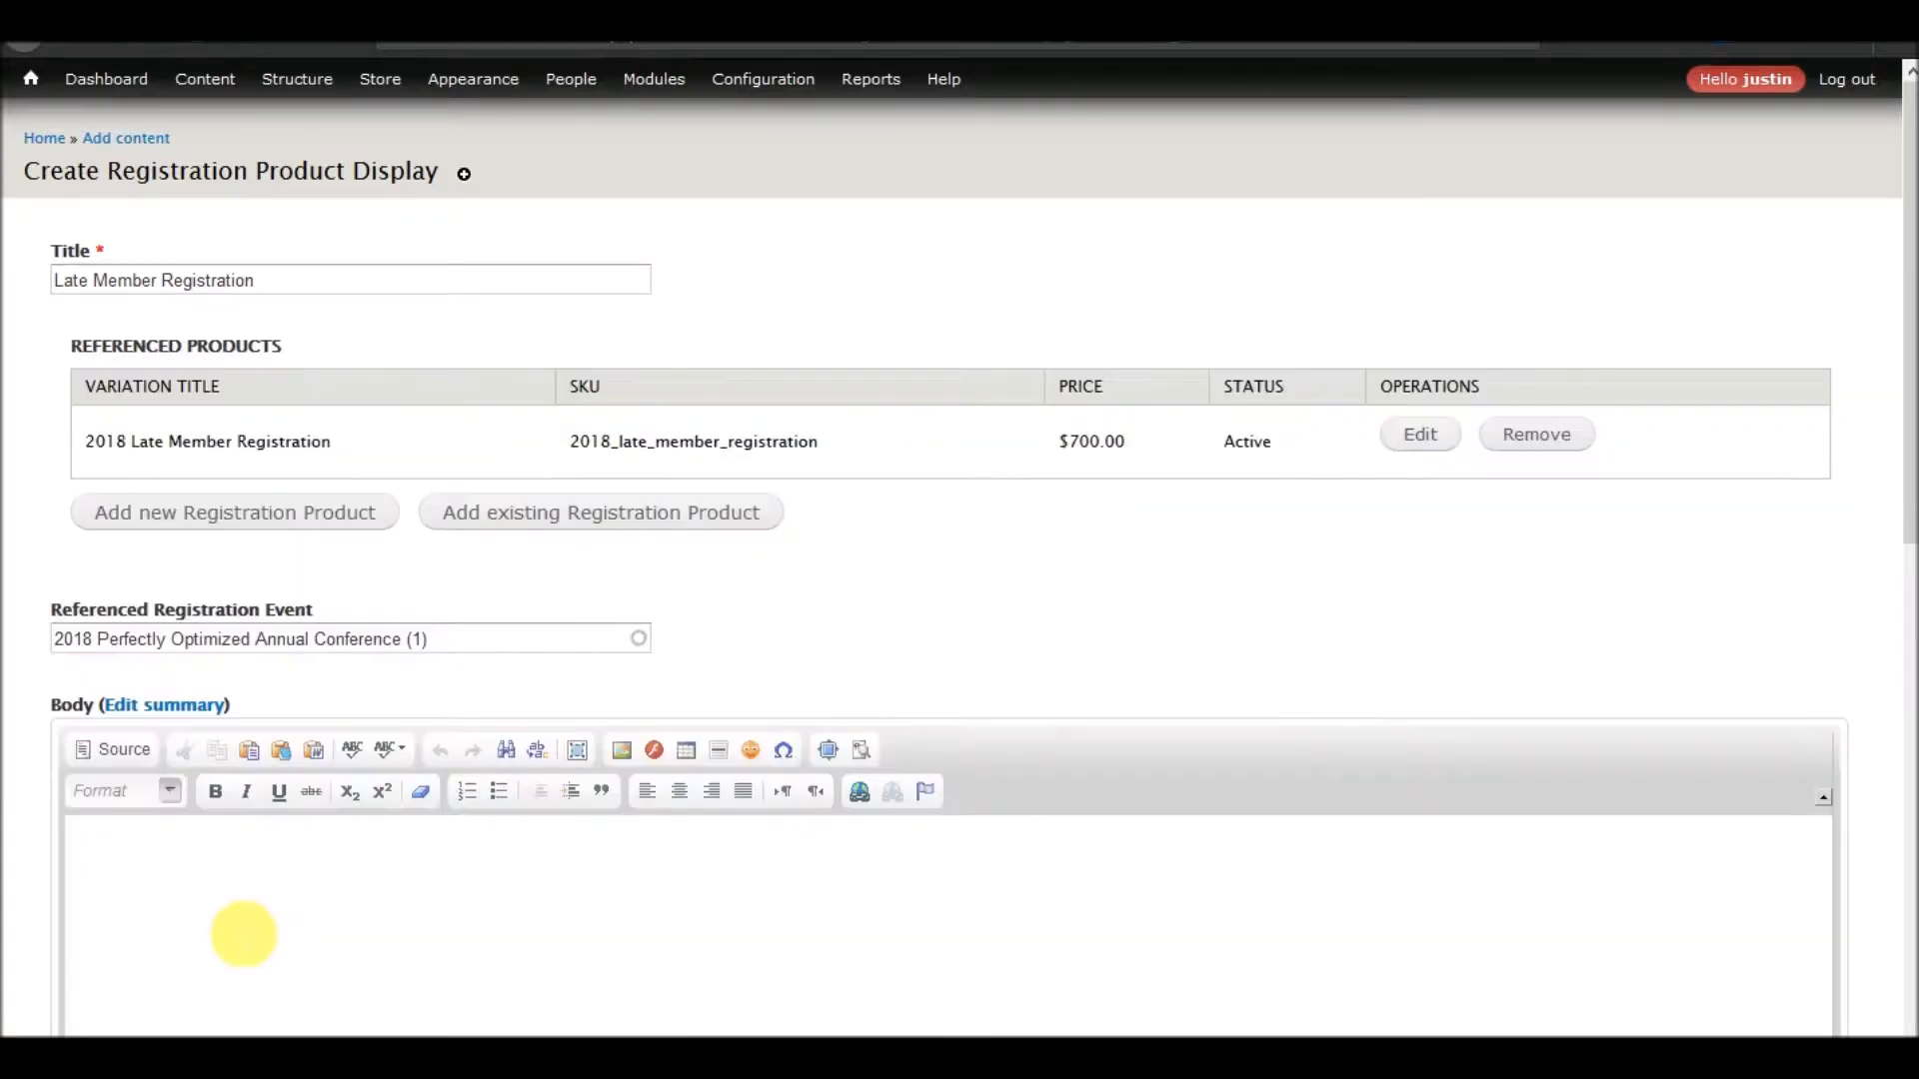
Start a second registration product with the SKU 2018_late_non_member_registration
{"action": "left_click", "coordinate": [289, 512]}
{"action": "left_click", "coordinate": [282, 655]}
{"action": "type", "text": "2018"}
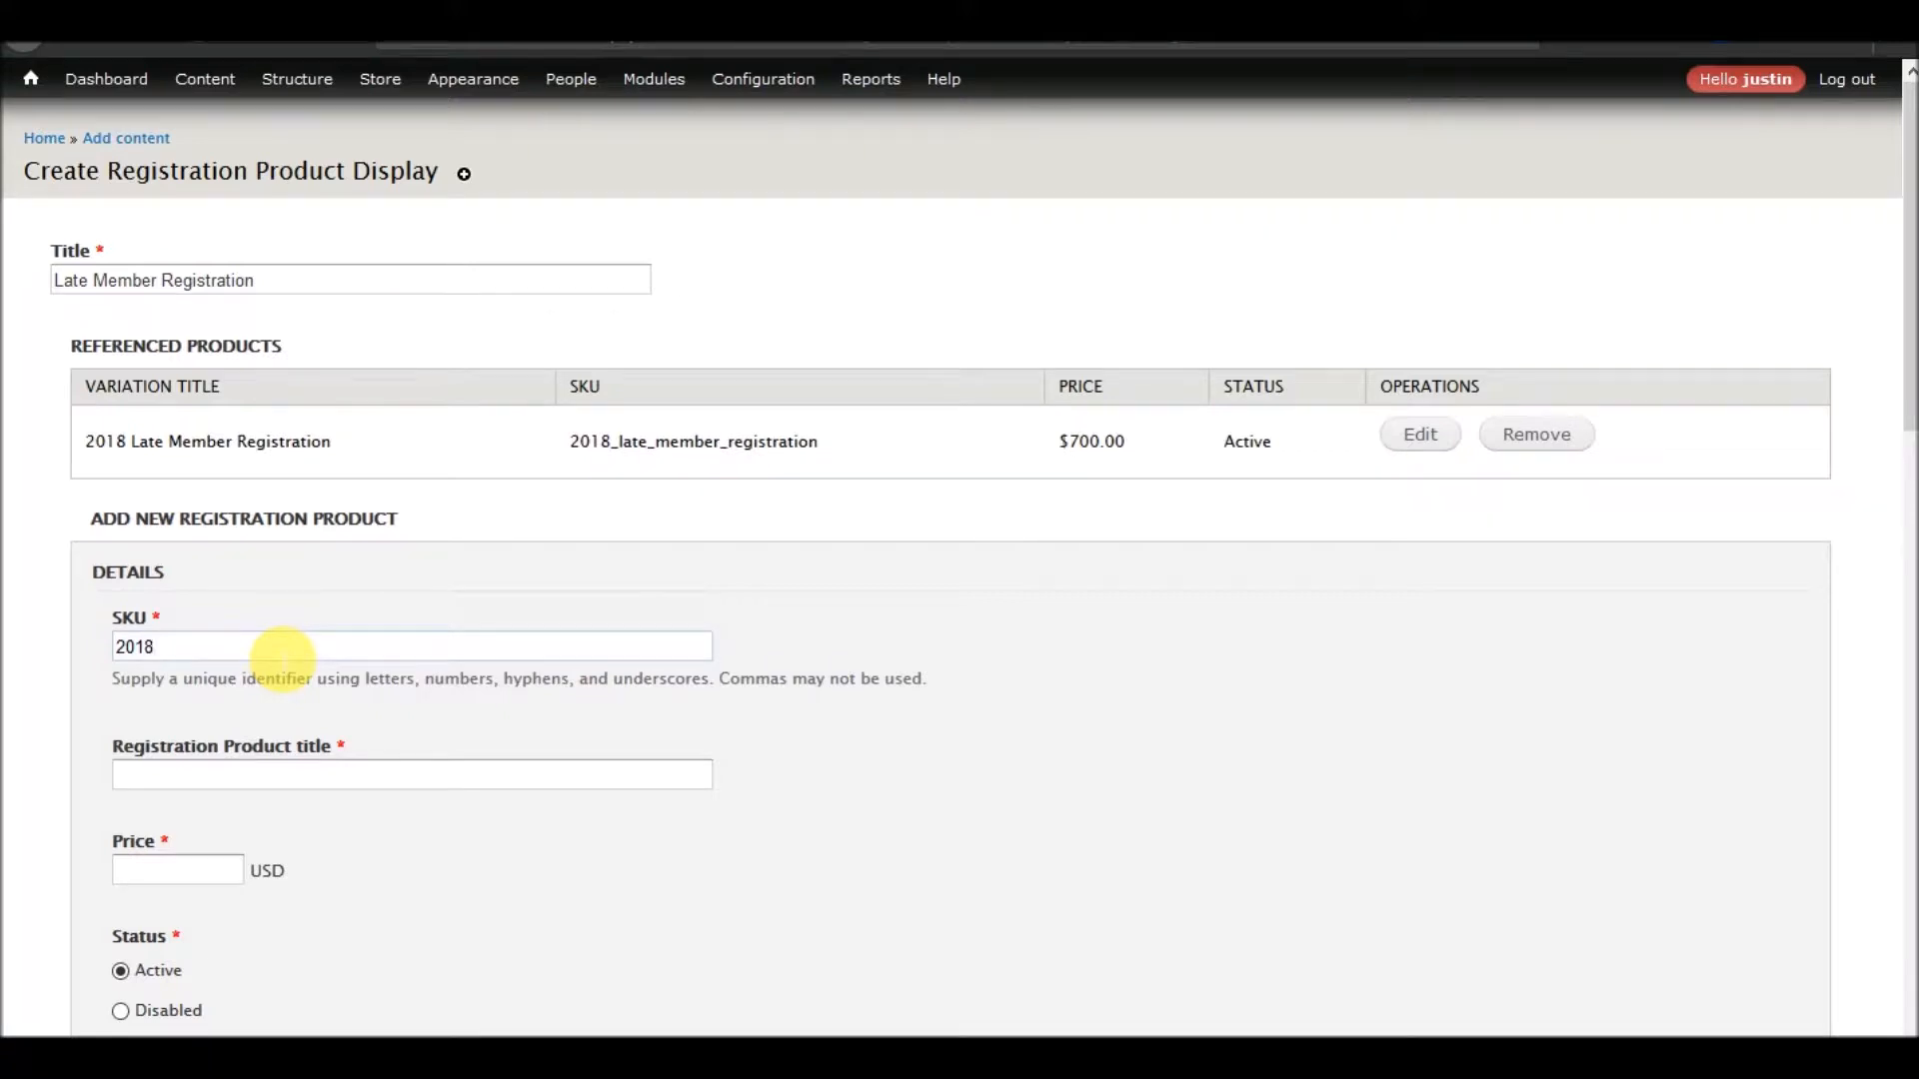
{"action": "type", "text": ")"}
{"action": "type", "text": "late"}
{"action": "type", "text": "_non_mbme"}
{"action": "key", "text": "BackSpace"}
{"action": "key", "text": "BackSpace"}
{"action": "type", "text": "ember_registration"}
{"action": "key", "text": "Tab"}
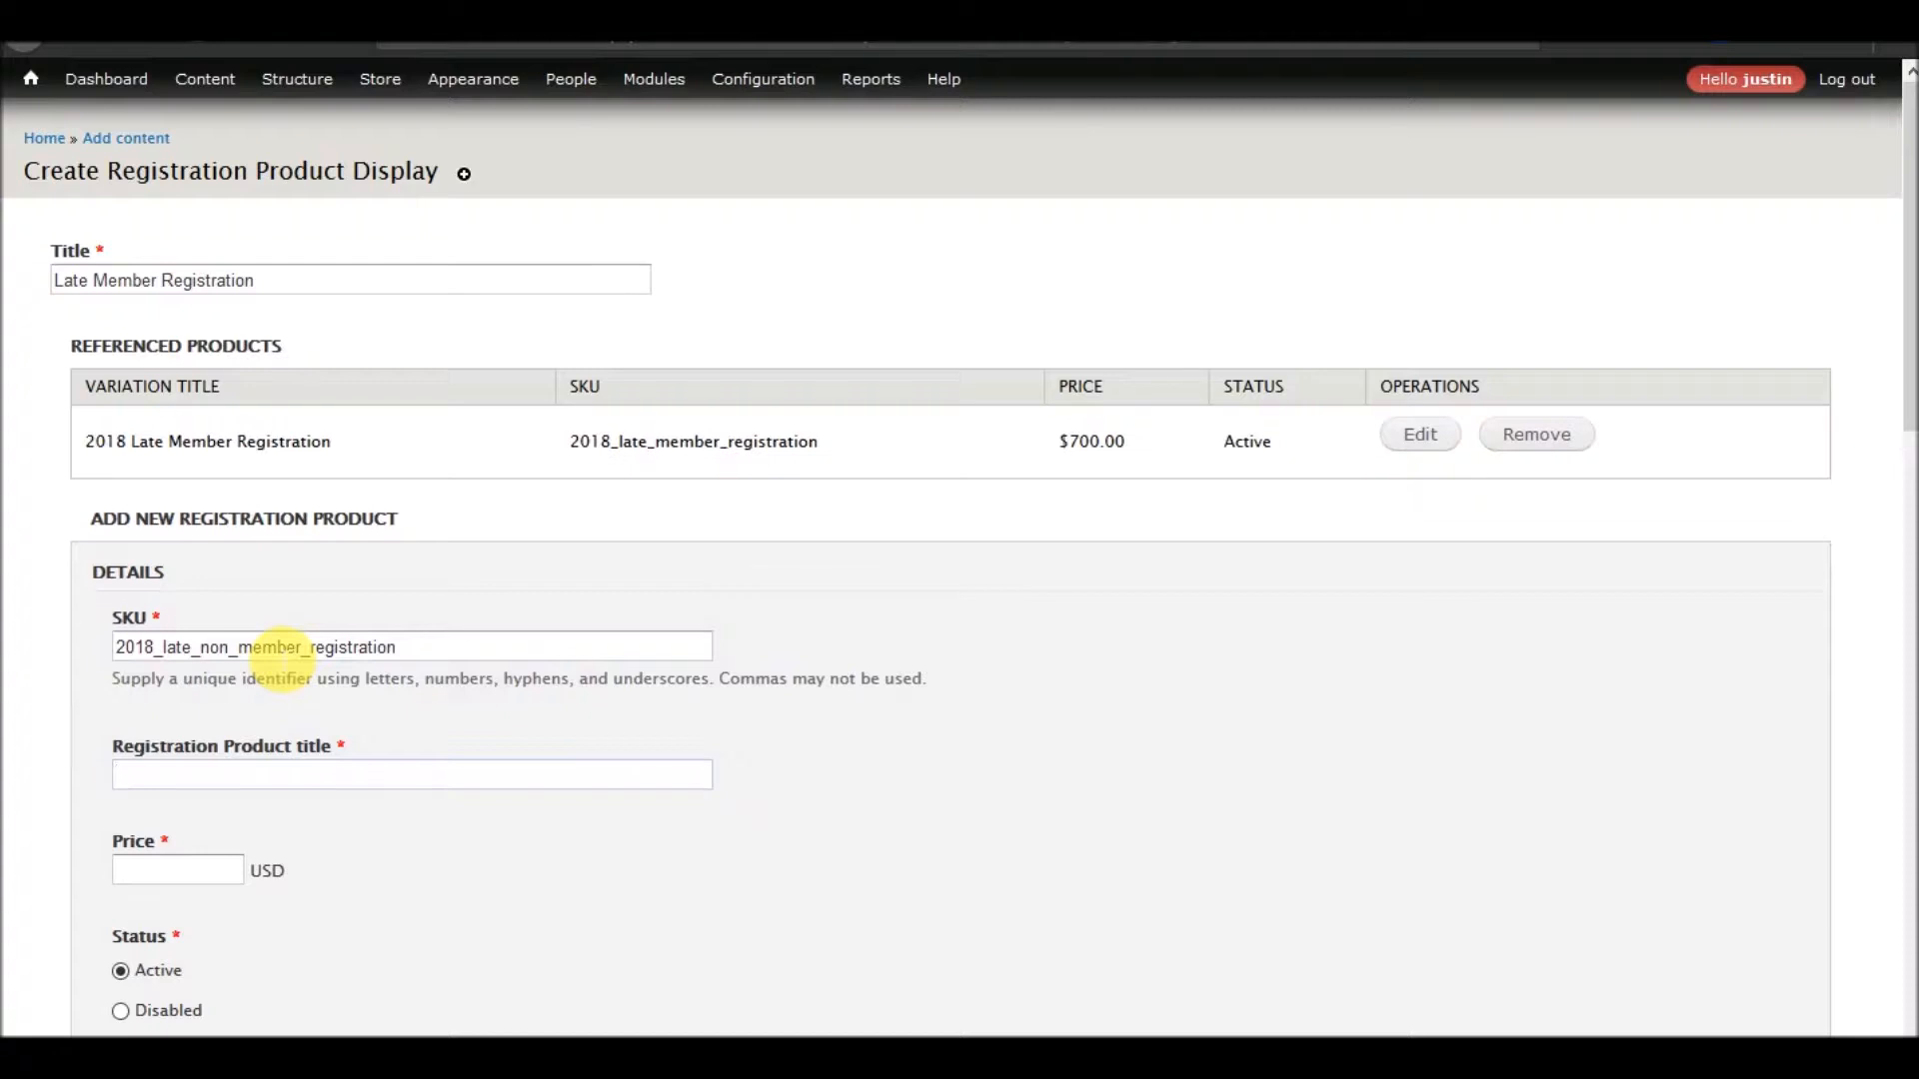
Enter "2018 Late Non Member Registration" as the second product's title
{"action": "type", "text": "2018 Late Non Member Re"}
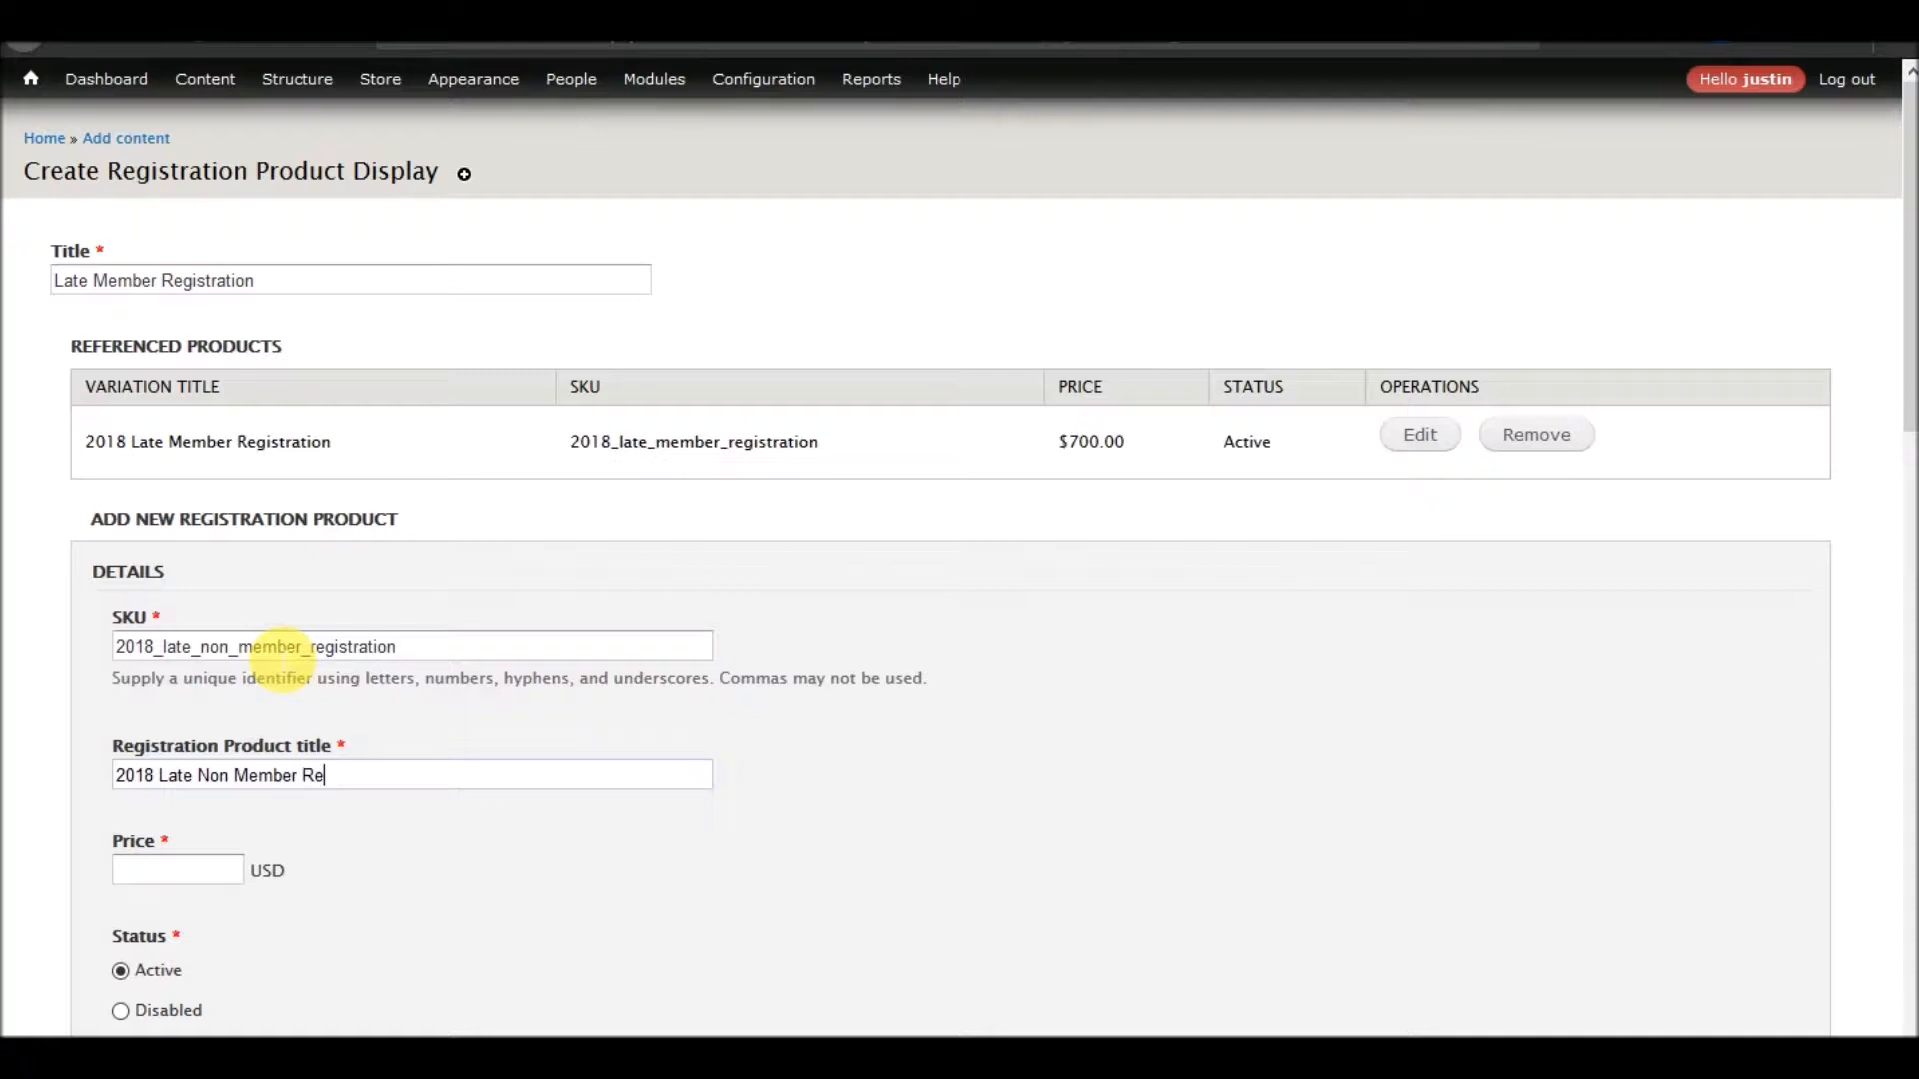
{"action": "type", "text": "gistration"}
Set the non-member registration product's price to 600 USD and create the product
{"action": "left_click", "coordinate": [176, 880]}
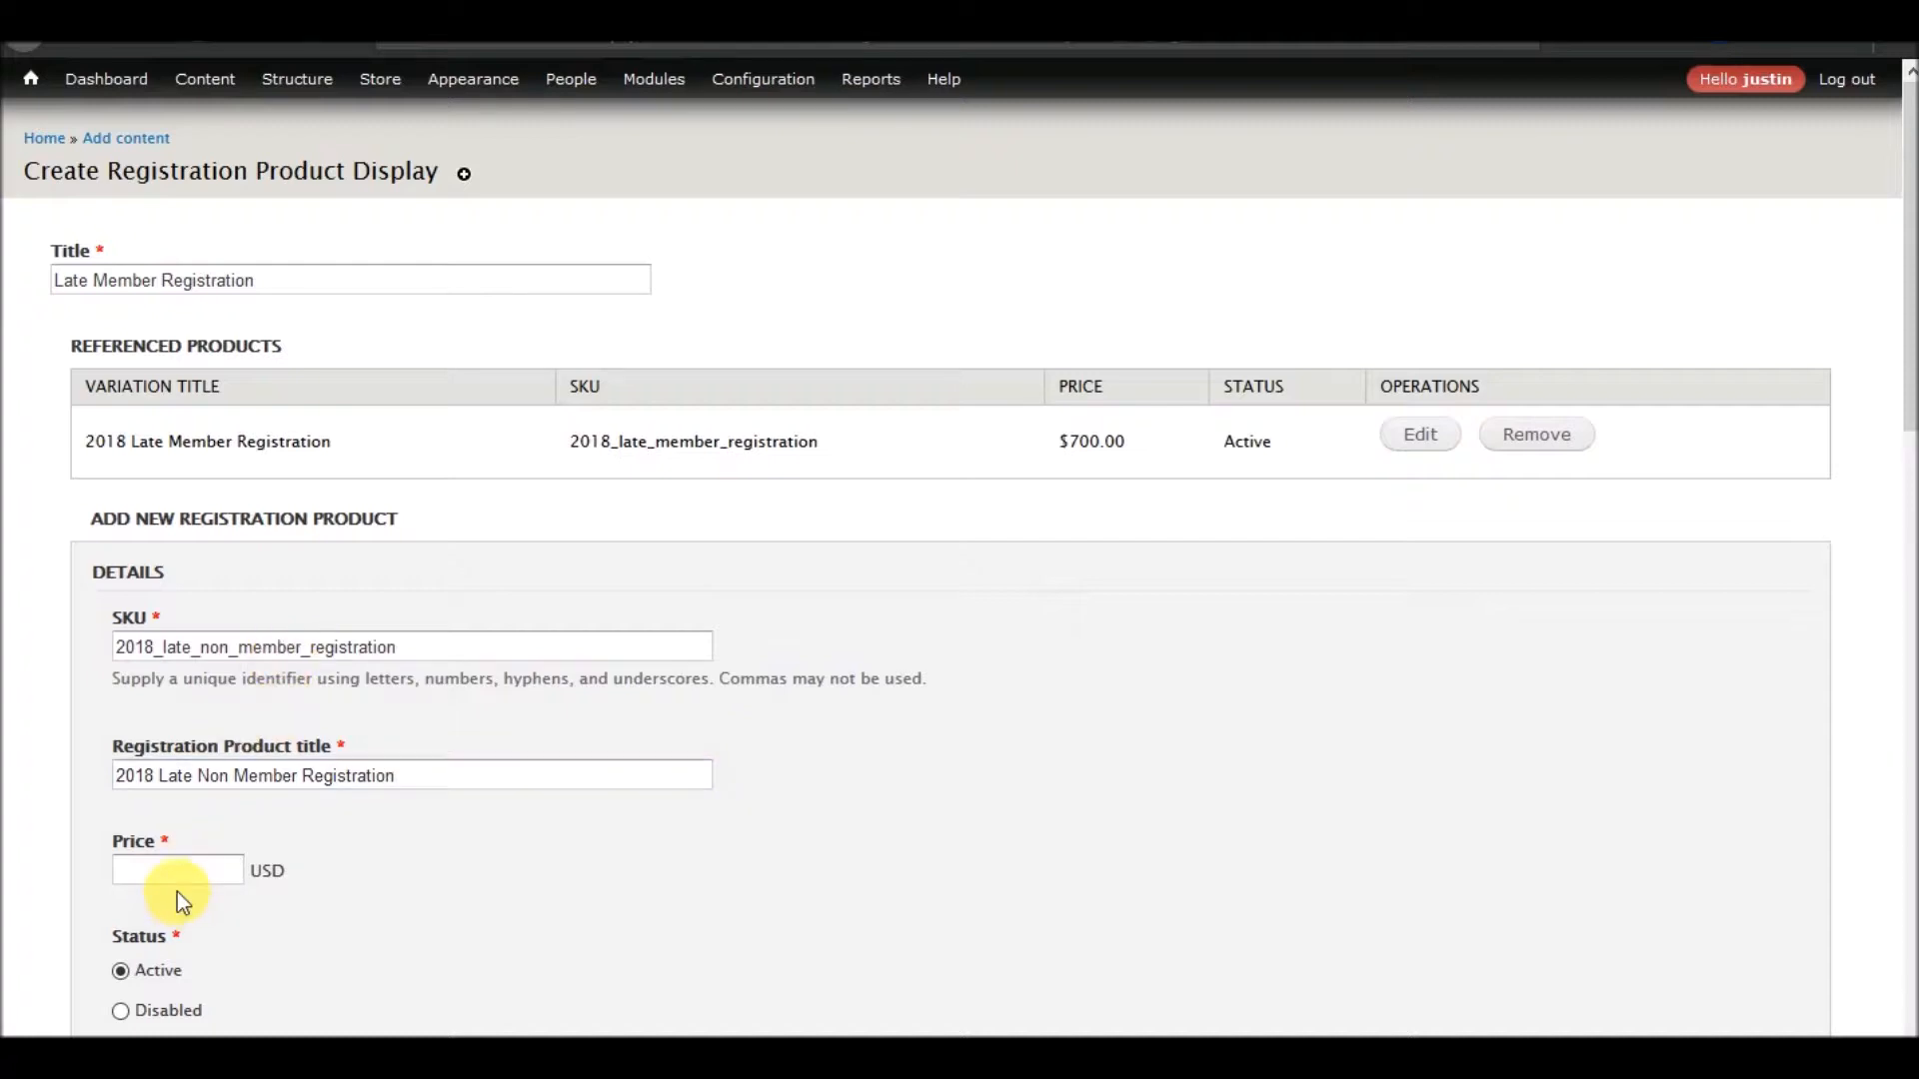
{"action": "type", "text": "600"}
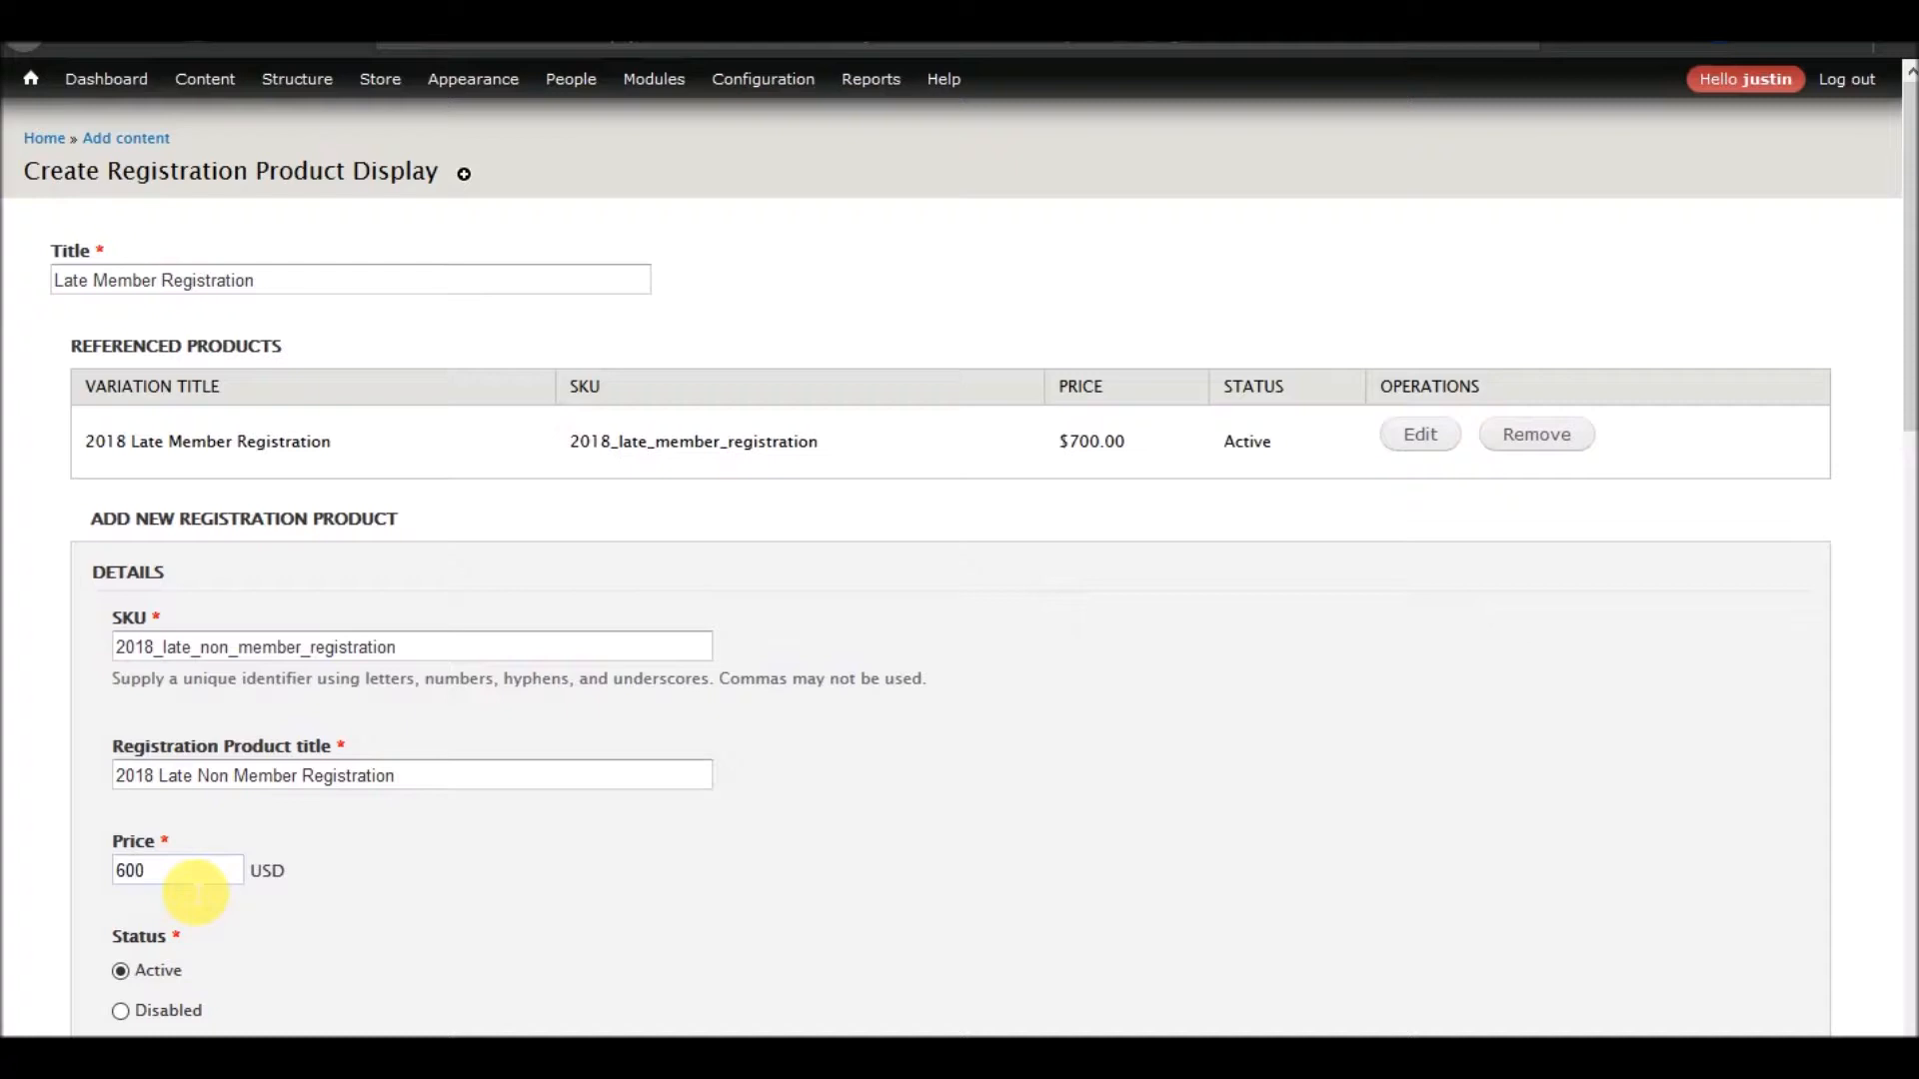
{"action": "scroll", "coordinate": [430, 735], "scroll_direction": "down", "scroll_amount": 1}
{"action": "scroll", "coordinate": [430, 735], "scroll_direction": "down", "scroll_amount": 7}
{"action": "left_click", "coordinate": [280, 339]}
{"action": "scroll", "coordinate": [158, 550], "scroll_direction": "up", "scroll_amount": 7}
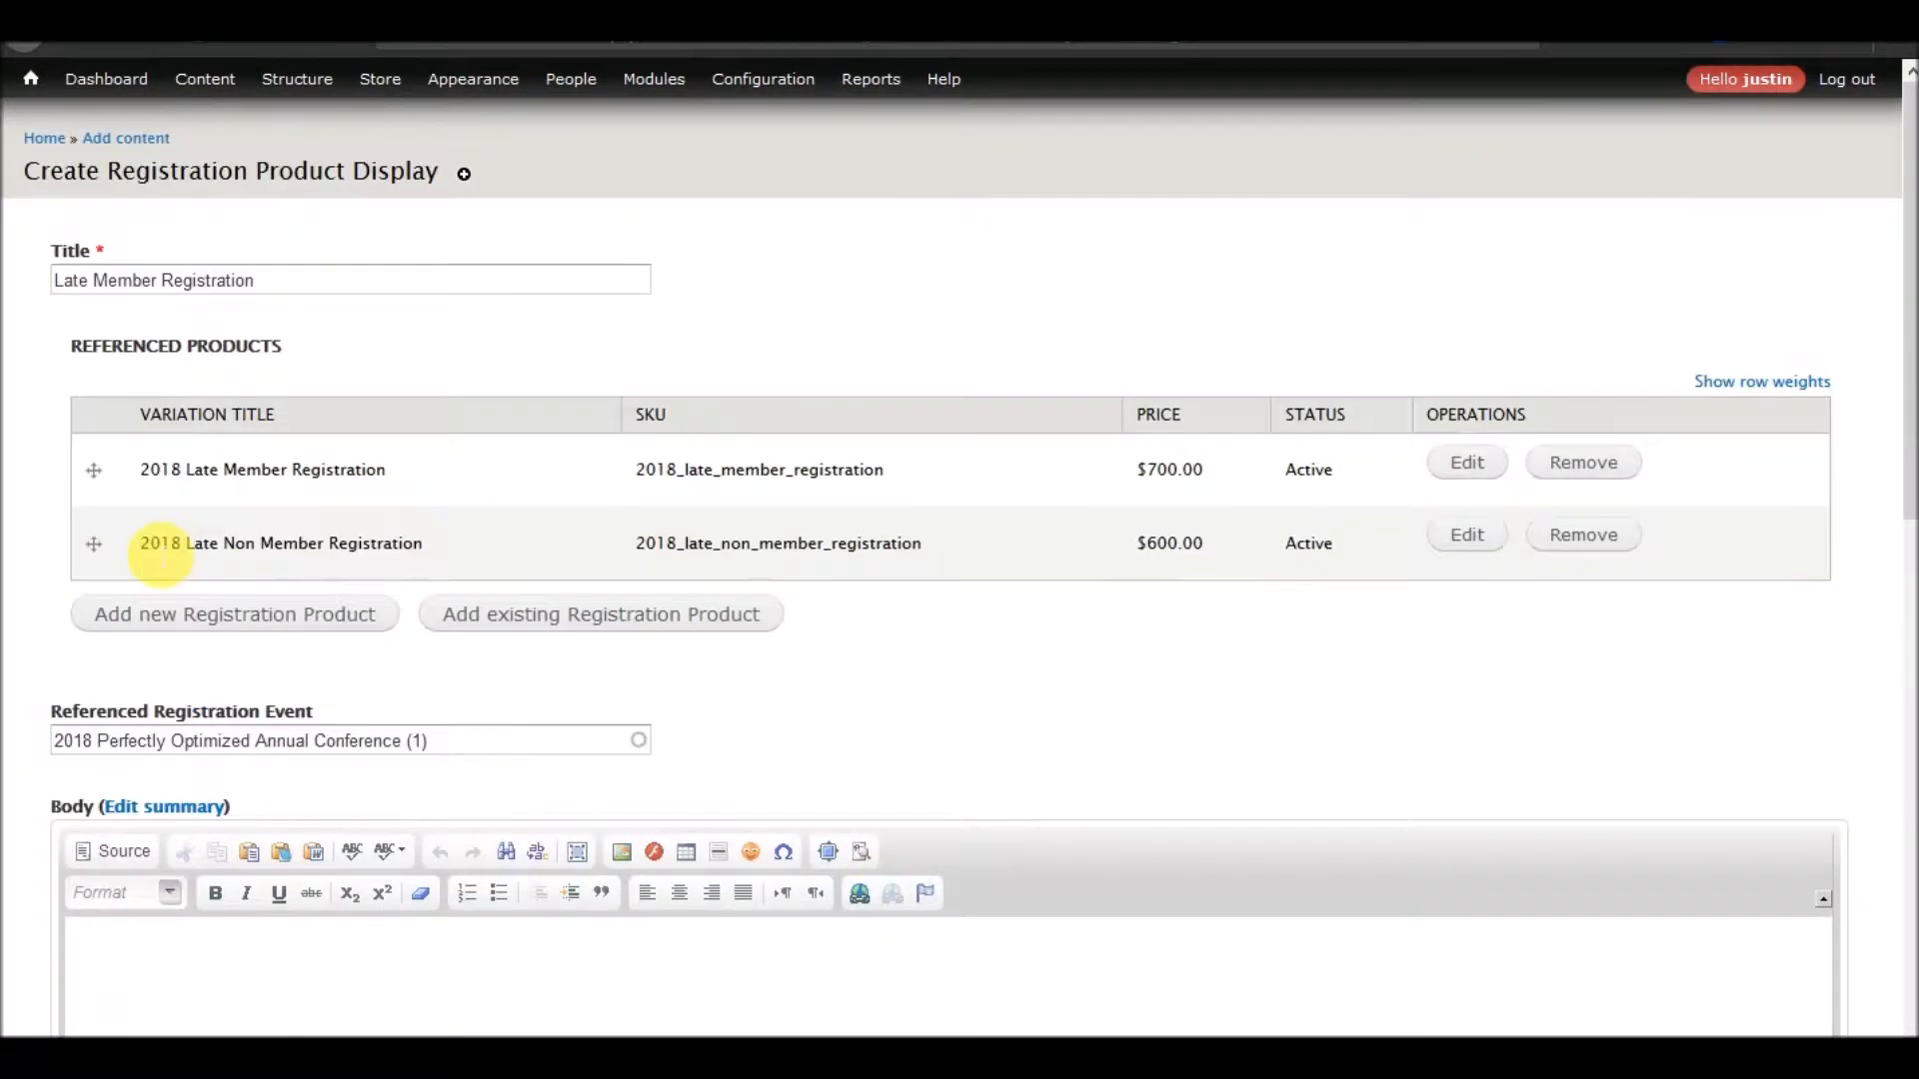
Start a third registration product with the SKU 2018_late_member_student
{"action": "left_click", "coordinate": [265, 614]}
{"action": "left_click", "coordinate": [325, 748]}
{"action": "type", "text": "2018"}
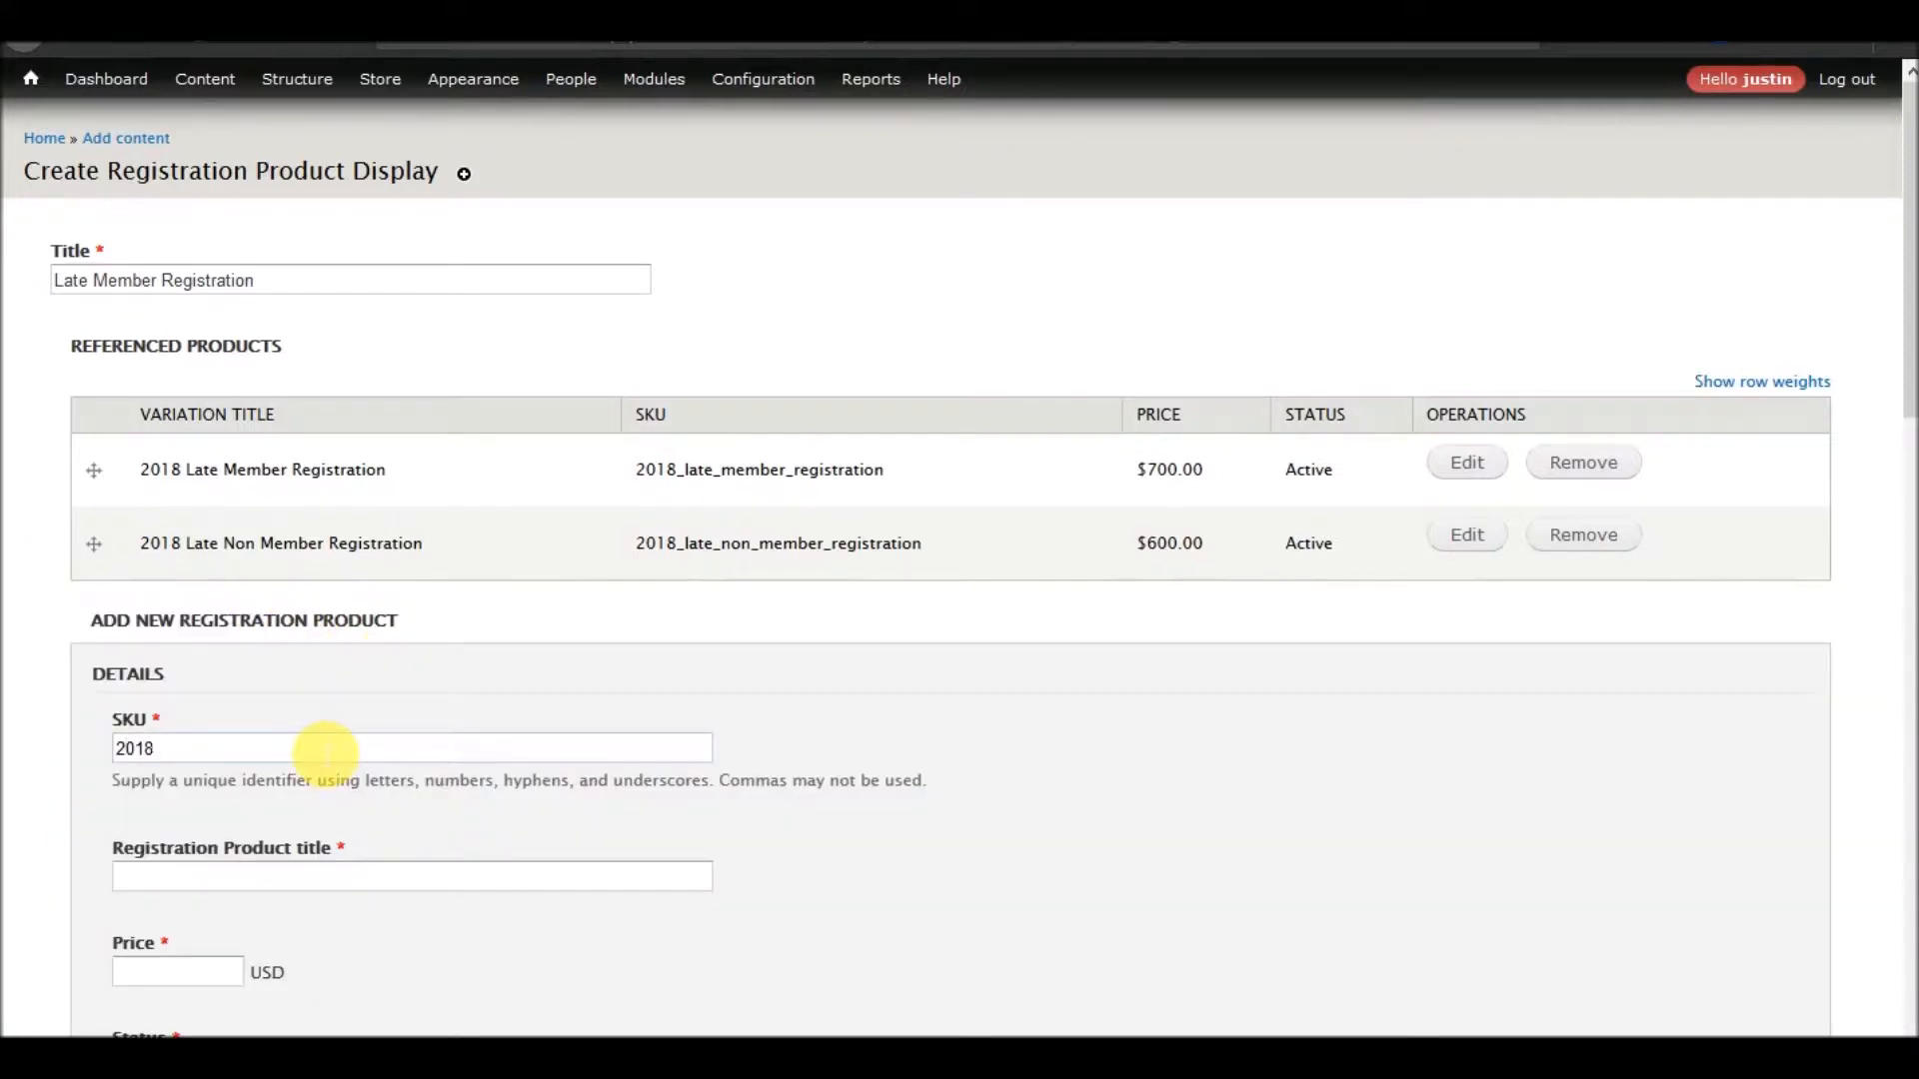
{"action": "type", "text": "_late_member_student"}
{"action": "key", "text": "Tab"}
Title the third product "2018 Late Member Student", price it at 500 USD and create it
{"action": "type", "text": "2018 Late "}
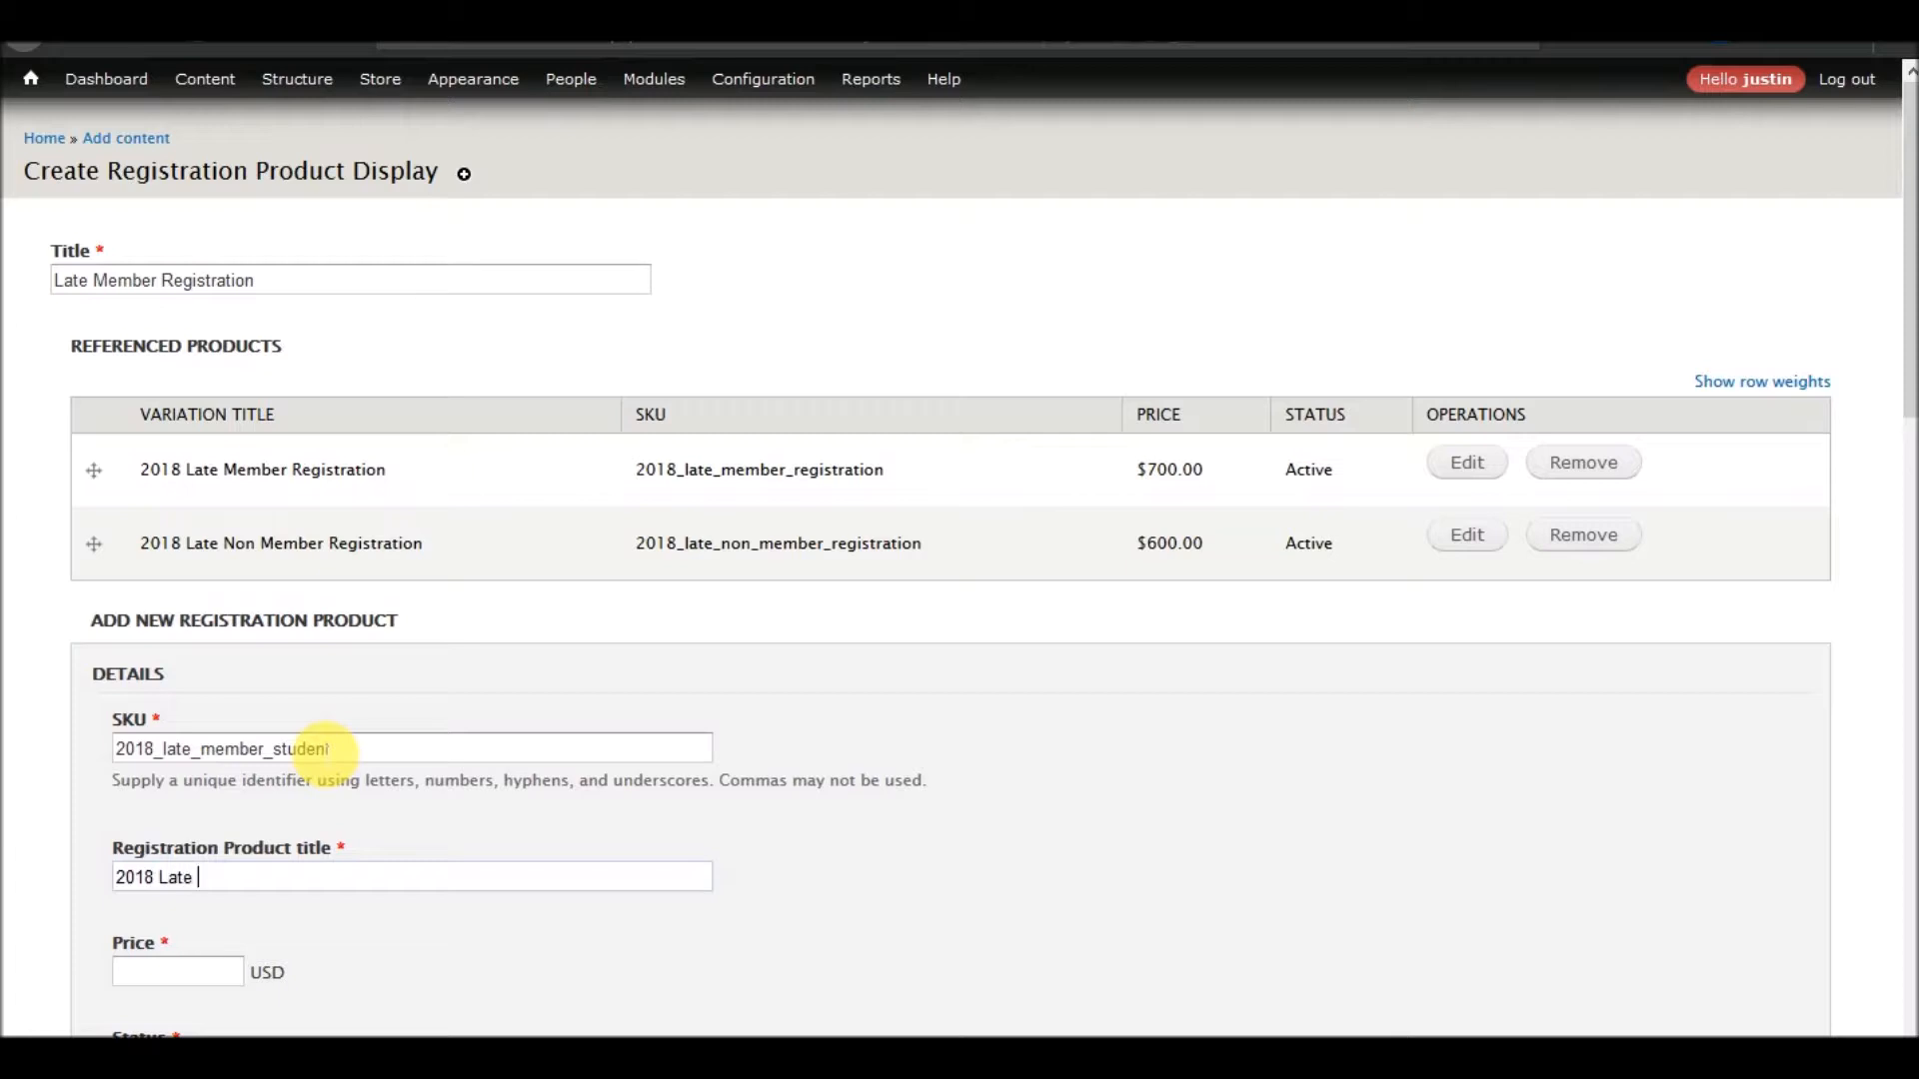
{"action": "type", "text": "Member Student"}
{"action": "key", "text": "Tab"}
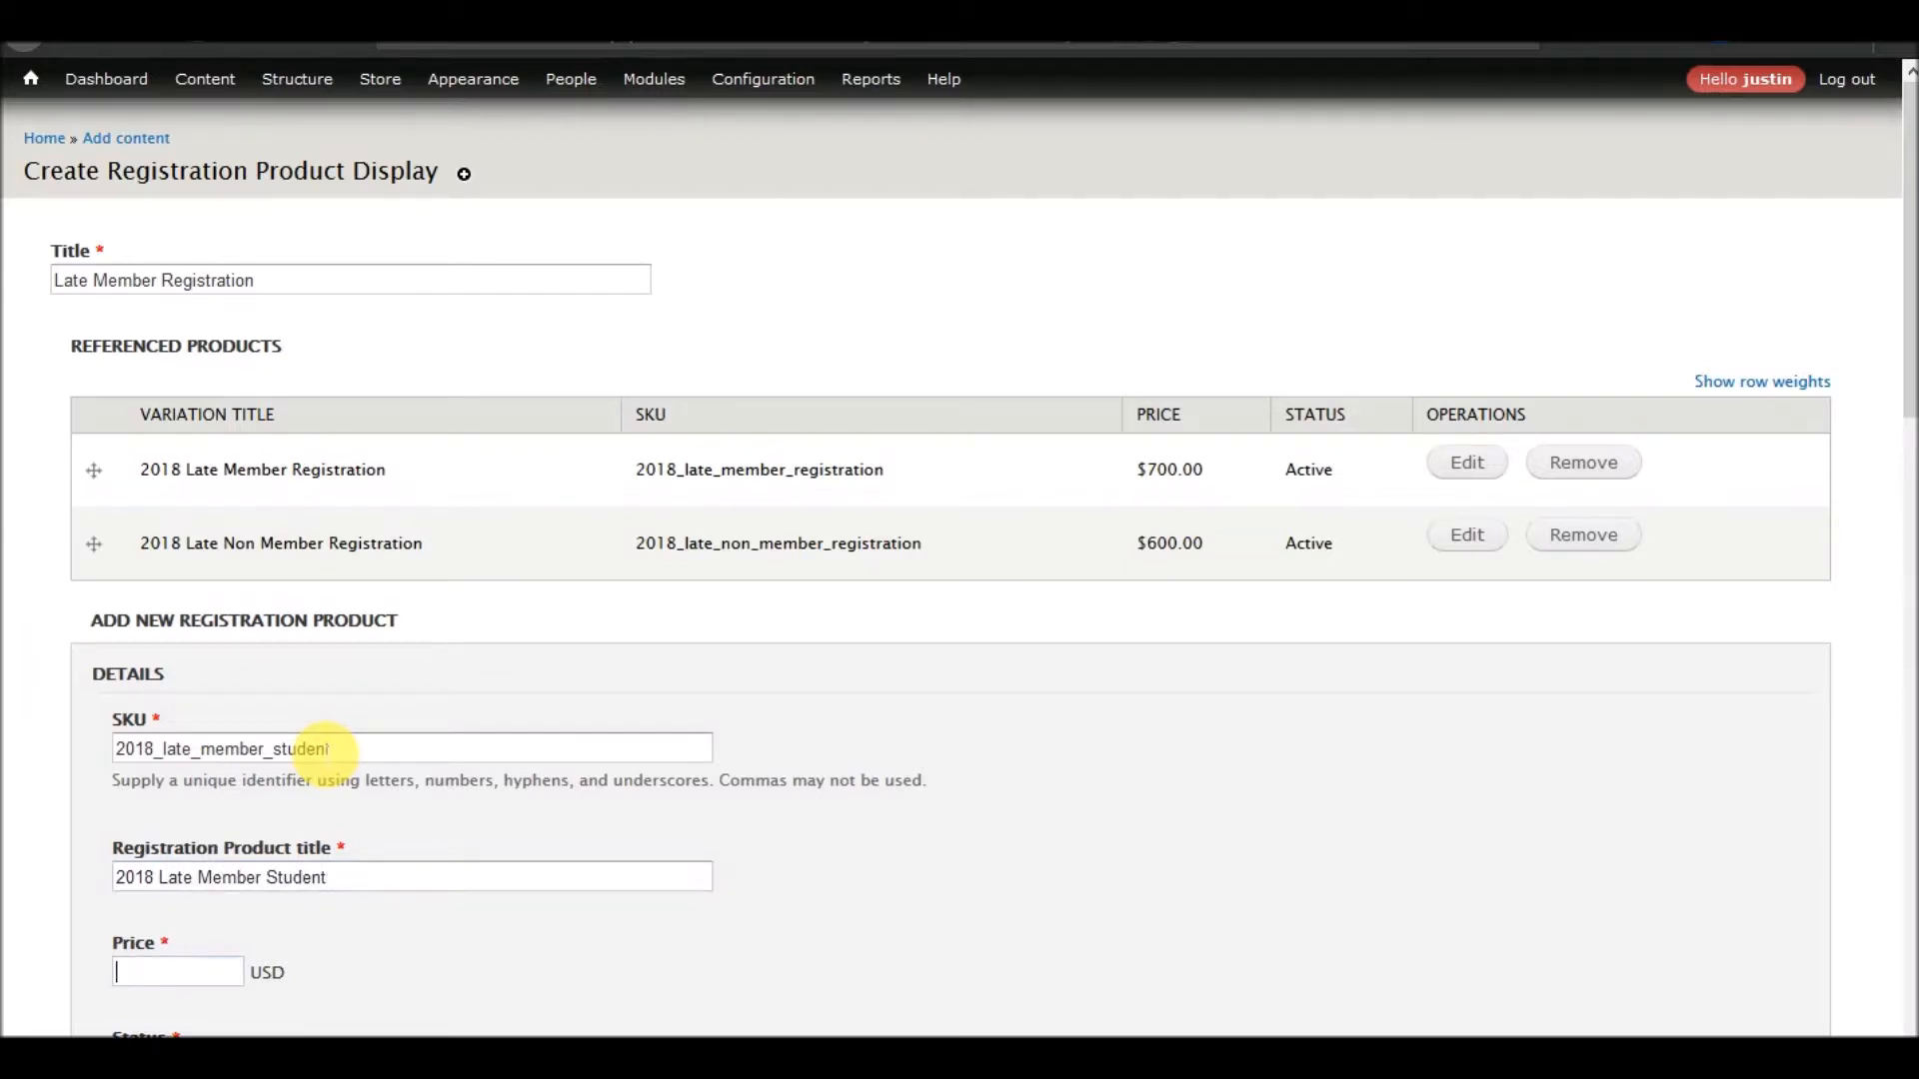
{"action": "type", "text": "500"}
{"action": "scroll", "coordinate": [585, 705], "scroll_direction": "down", "scroll_amount": 6}
{"action": "left_click", "coordinate": [350, 586]}
{"action": "scroll", "coordinate": [400, 649], "scroll_direction": "up", "scroll_amount": 3}
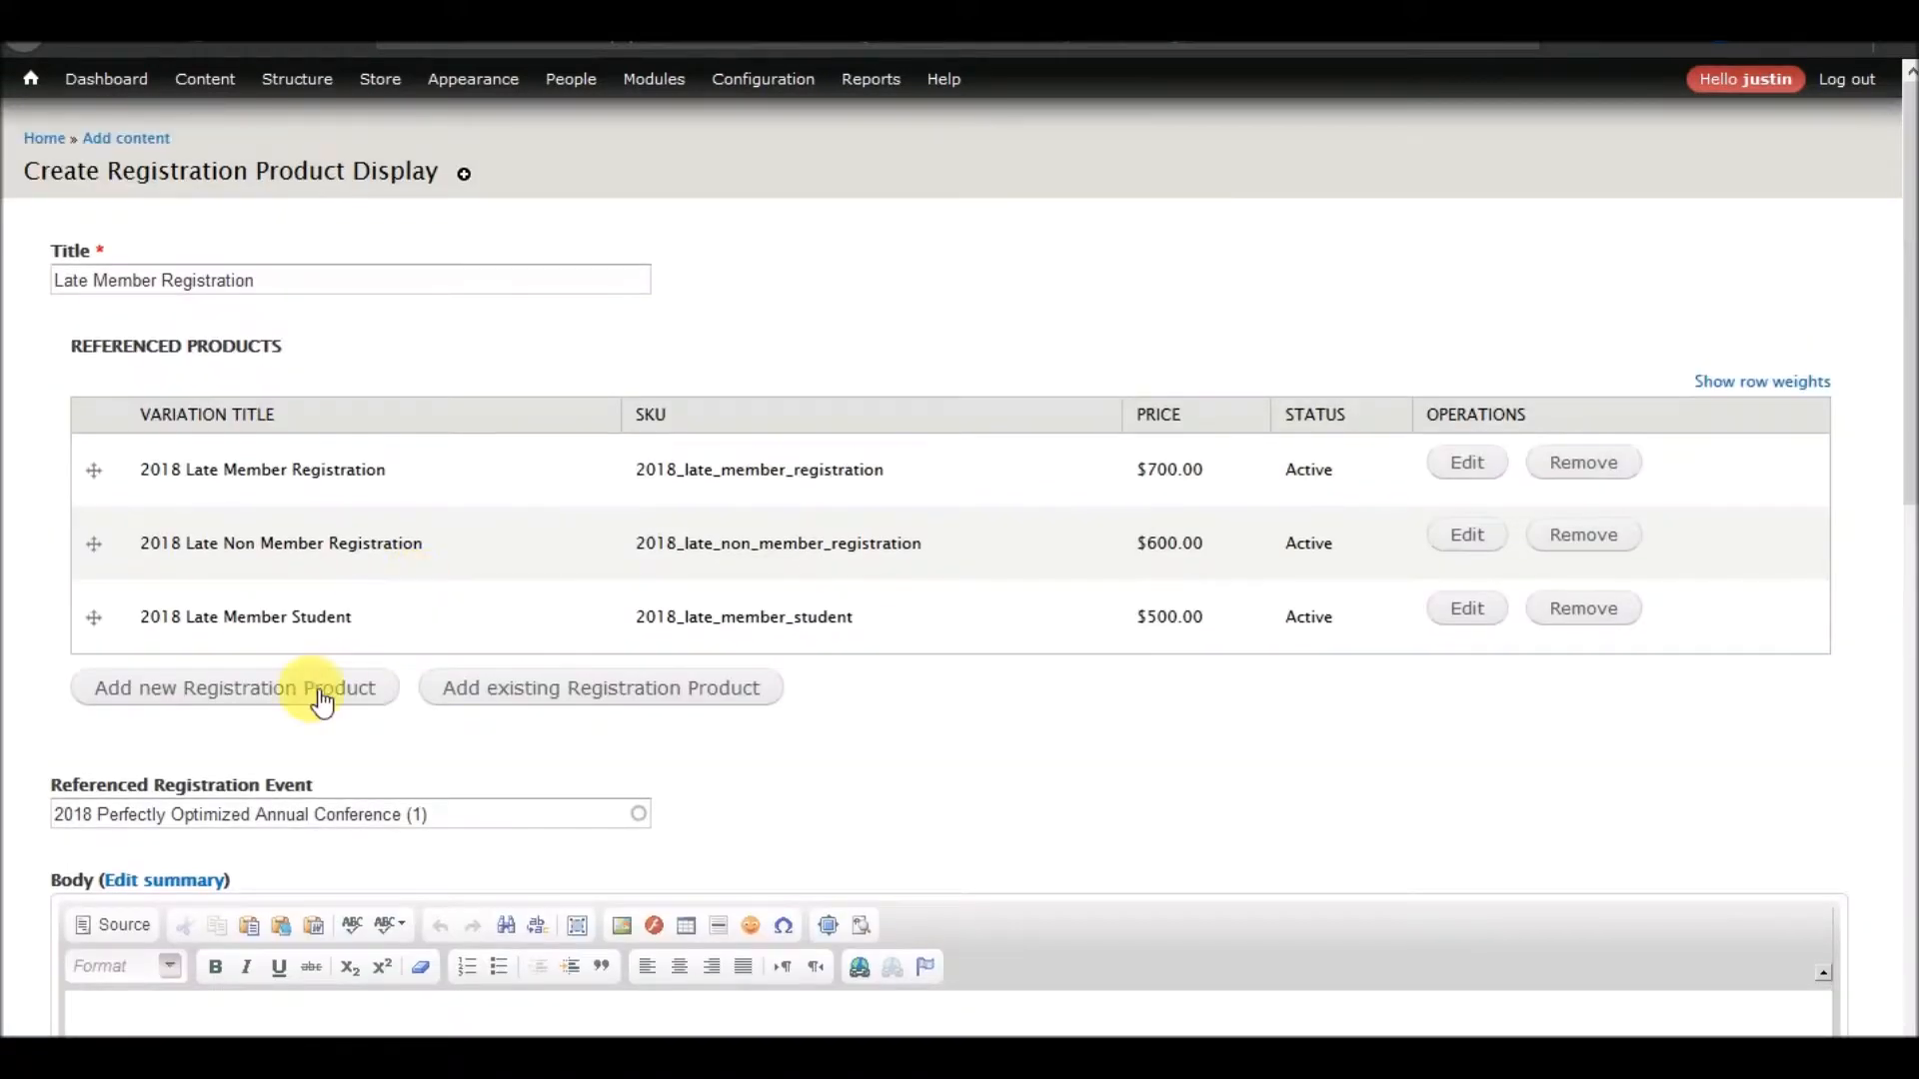
Start a fourth registration product with the SKU 2018_late_non_member_student
{"action": "left_click", "coordinate": [318, 703]}
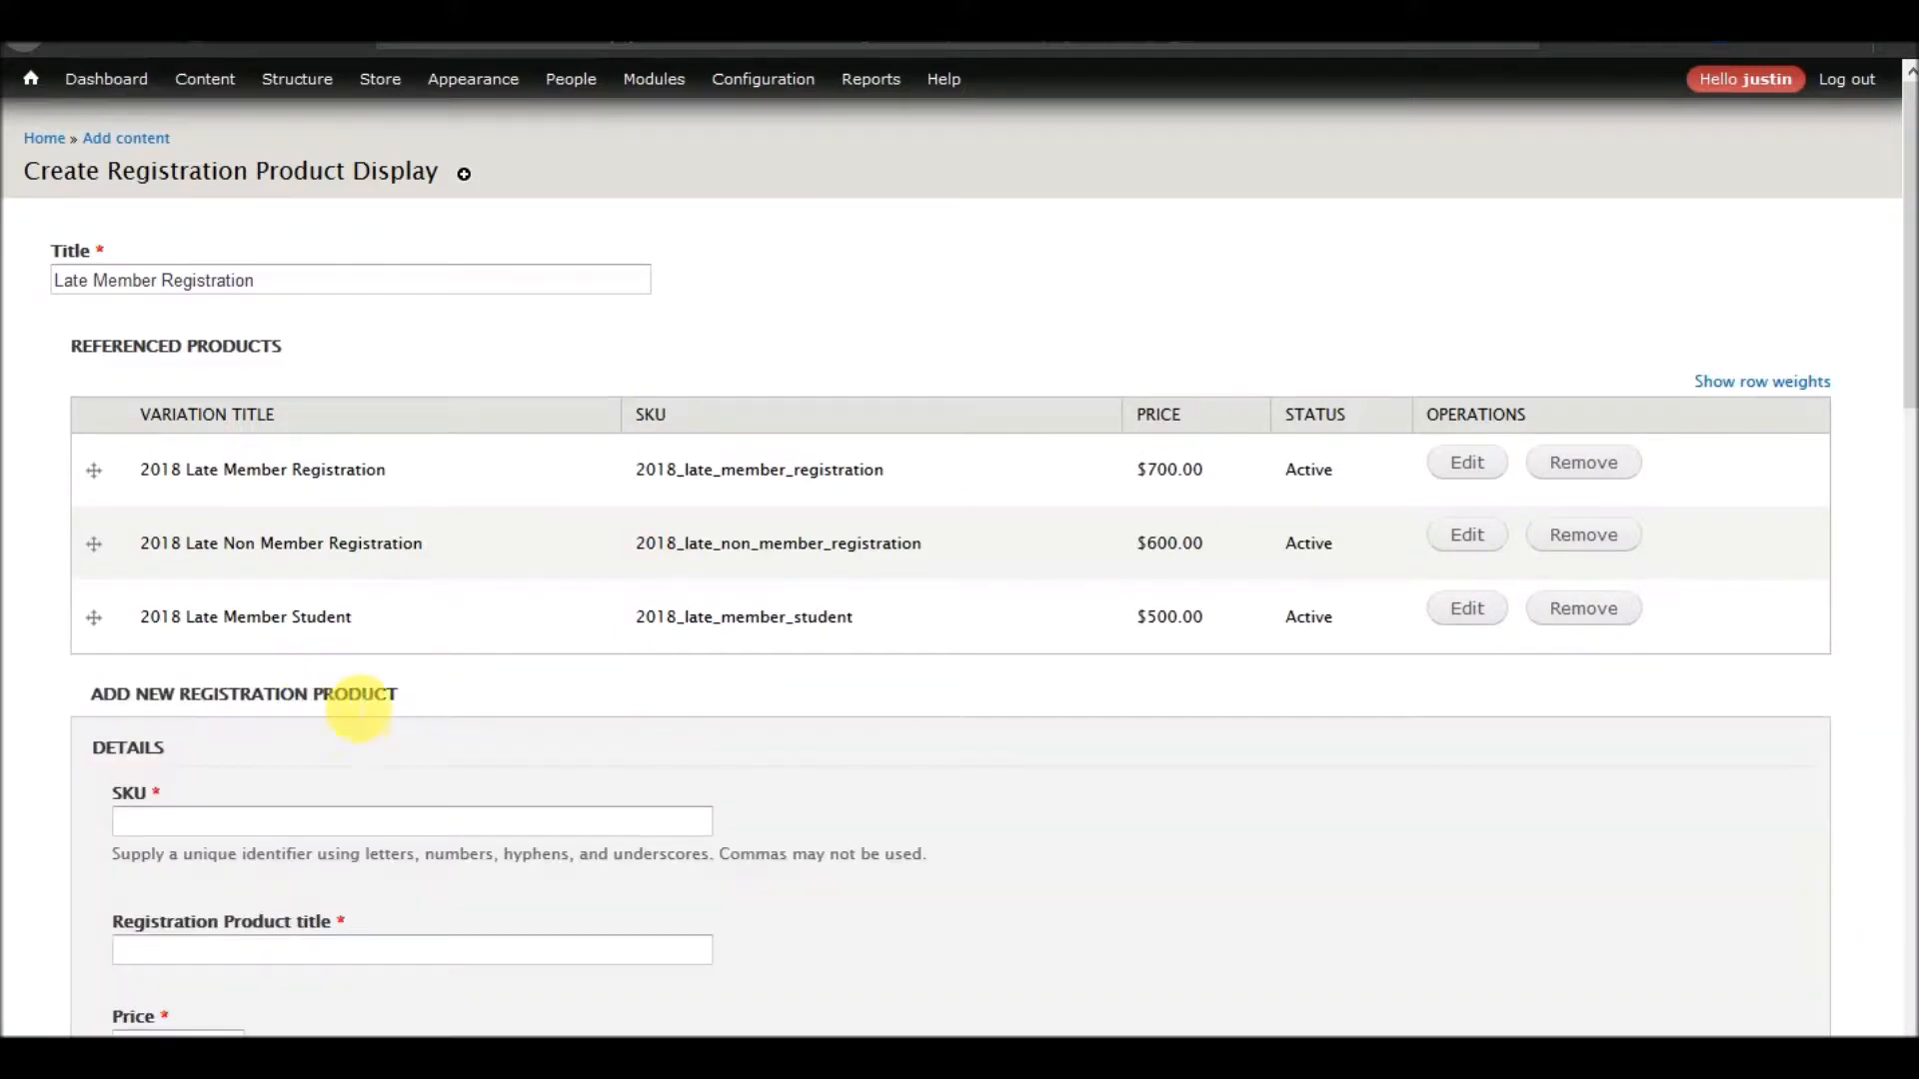
{"action": "left_click", "coordinate": [256, 827]}
{"action": "type", "text": "2018_late"}
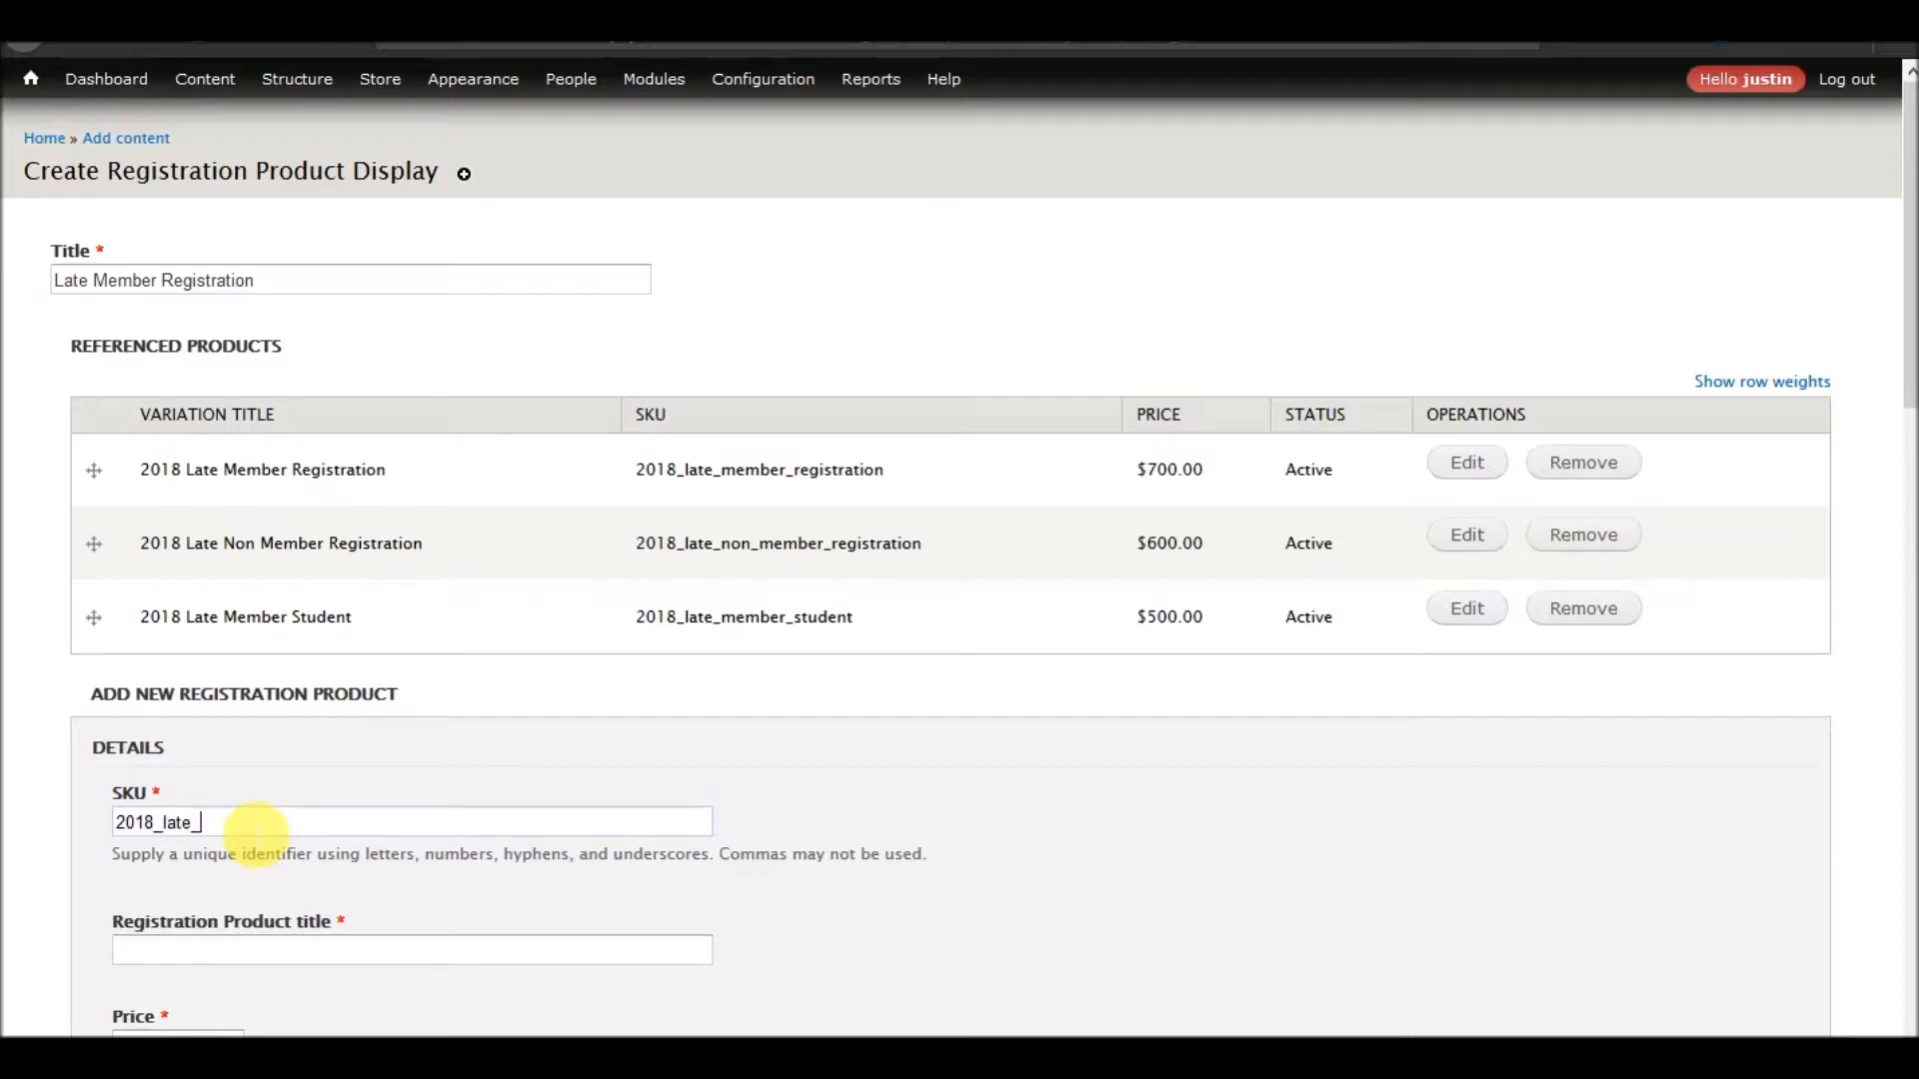
{"action": "type", "text": "_non_member_student"}
{"action": "key", "text": "Tab"}
Enter "2018 Late None Member Student" as the fourth product's title
{"action": "type", "text": "2018 late"}
{"action": "key", "text": "BackSpace"}
{"action": "key", "text": "BackSpace"}
{"action": "key", "text": "BackSpace"}
{"action": "key", "text": "BackSpace"}
{"action": "type", "text": "Late No"}
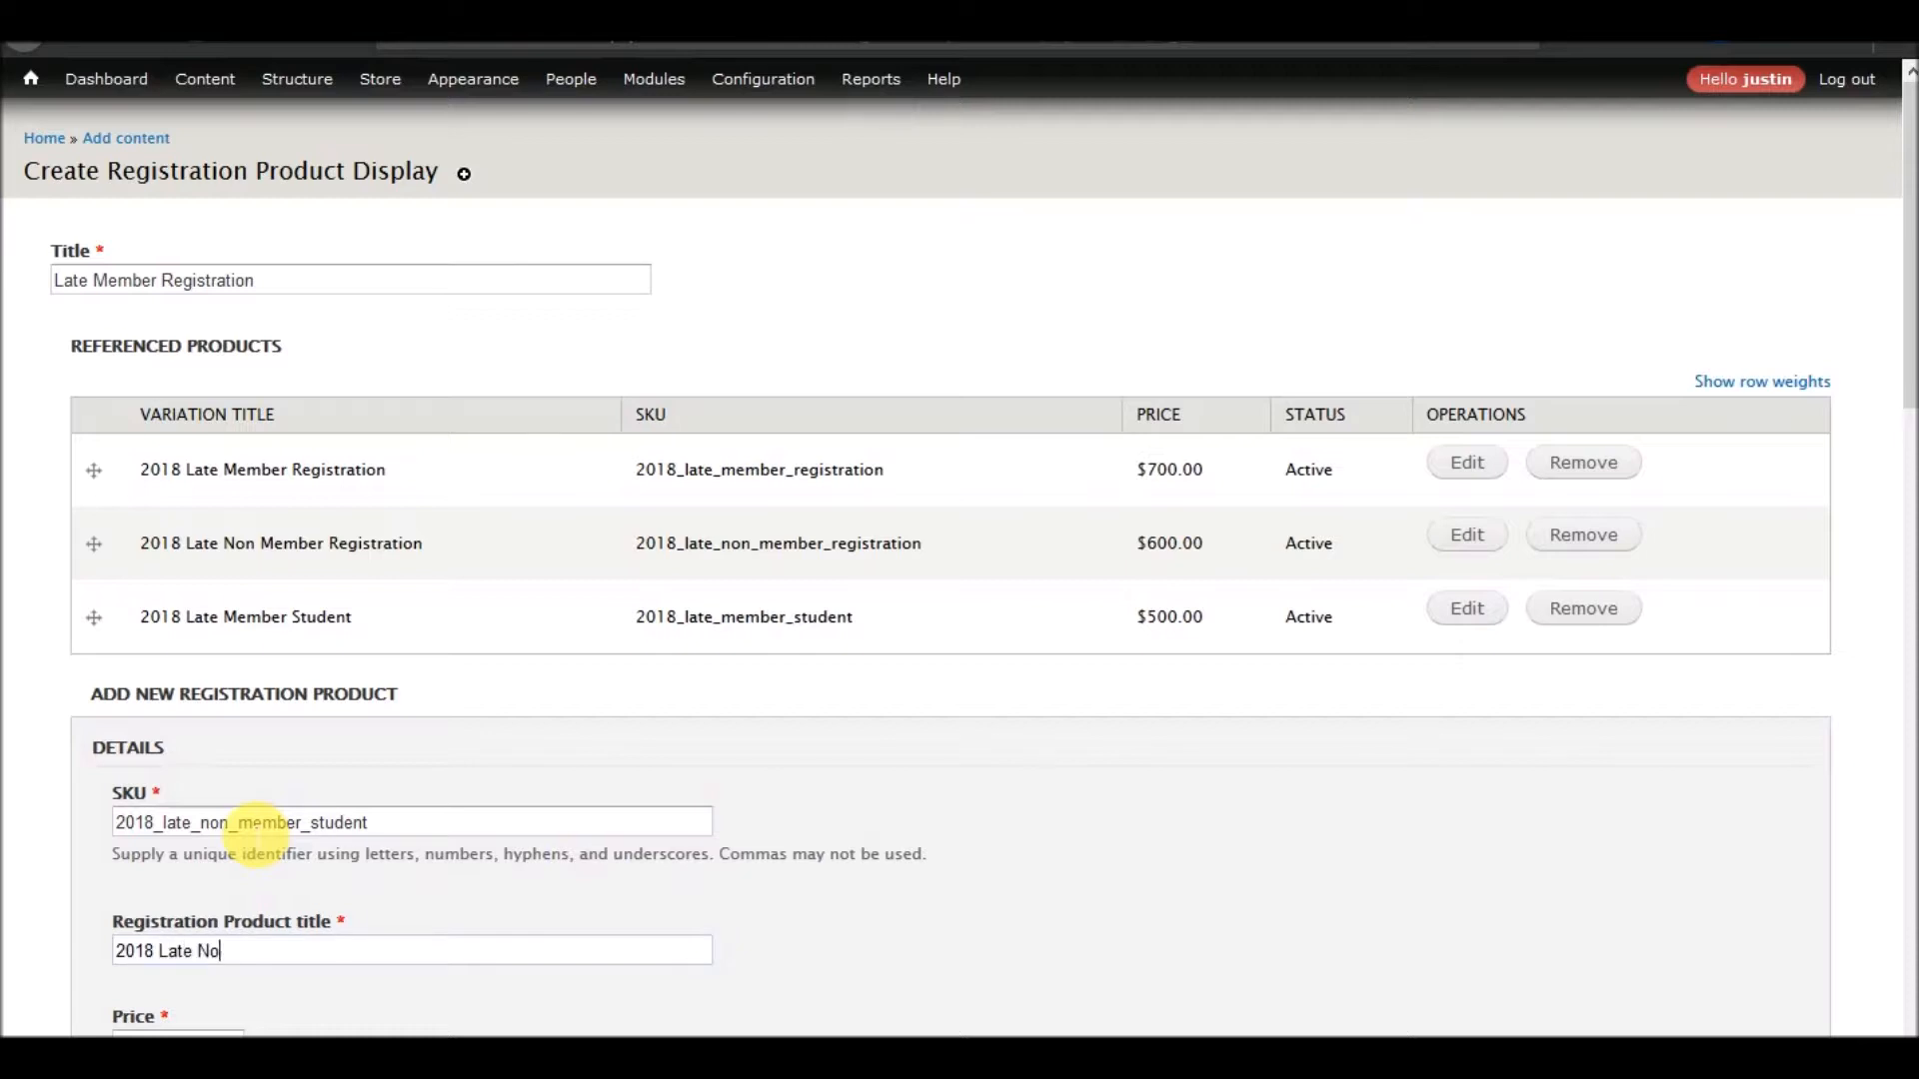
{"action": "type", "text": "ne Member Student"}
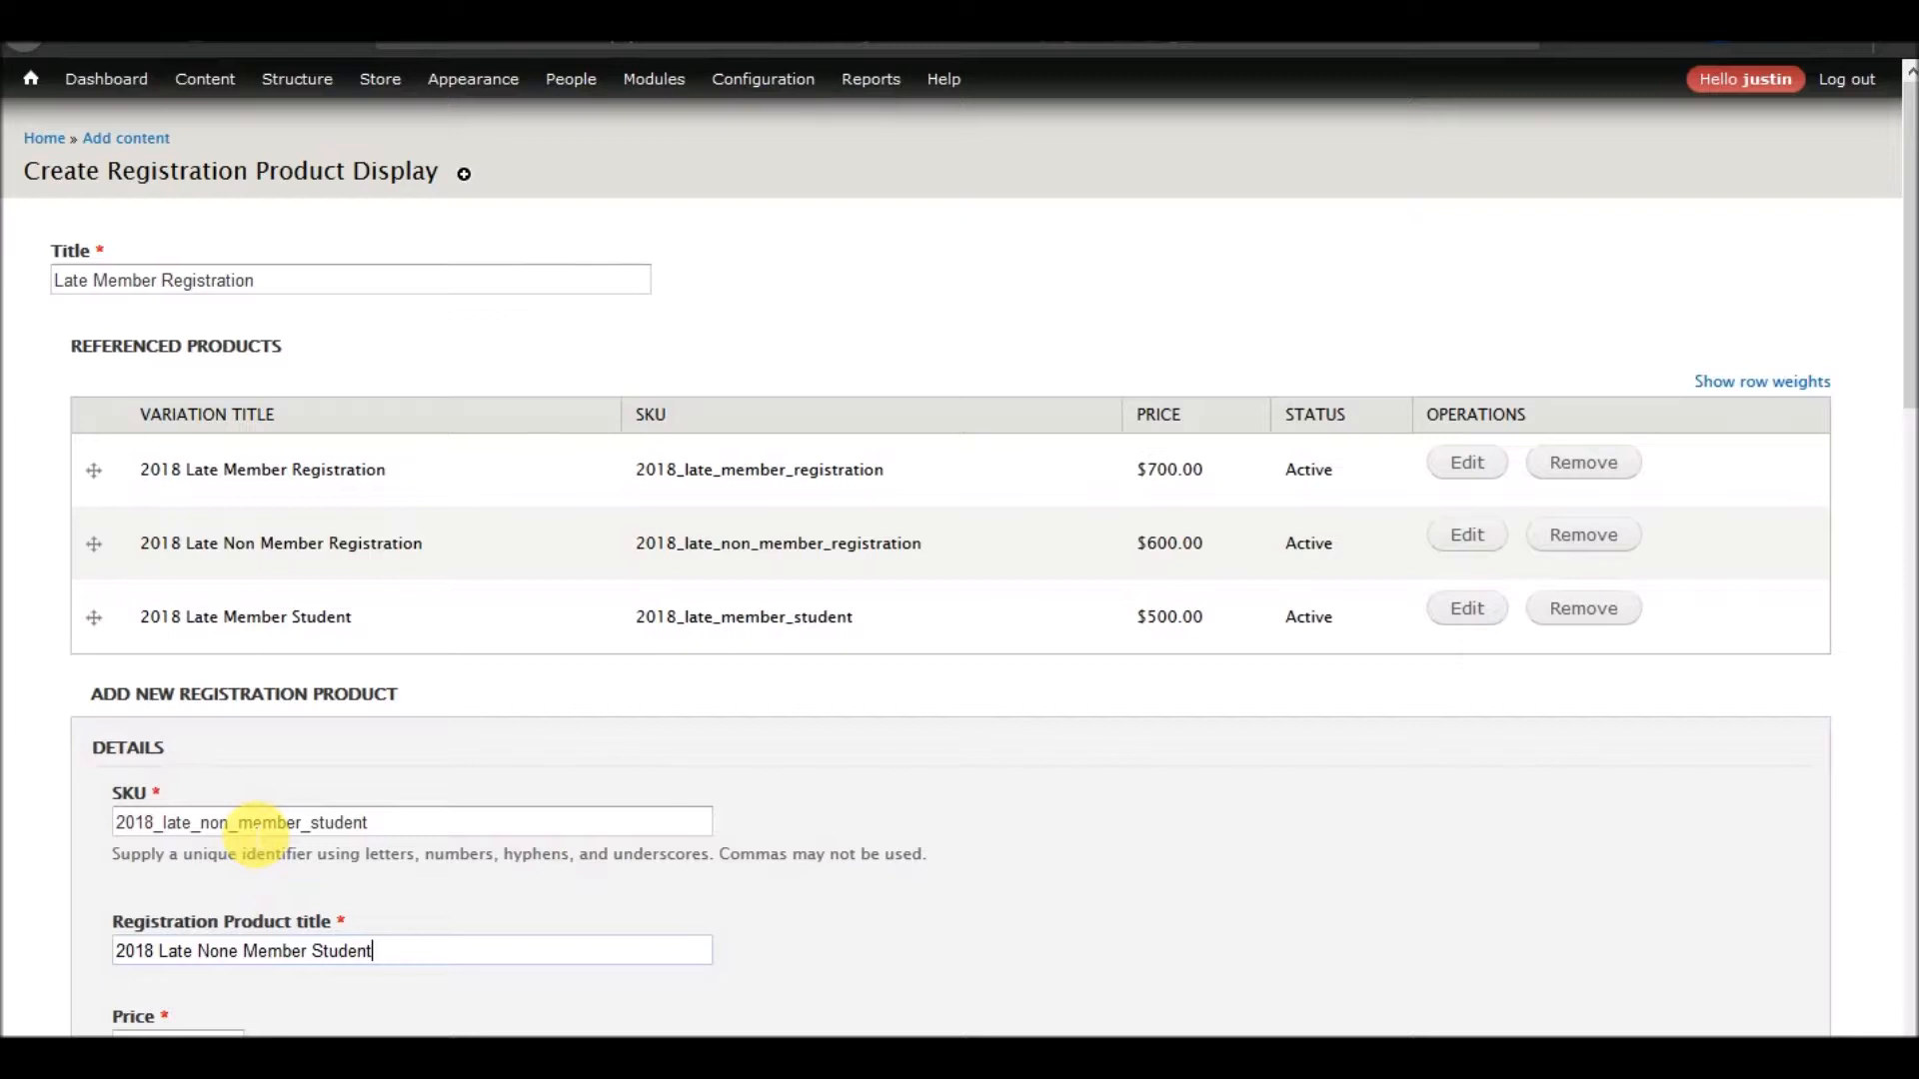
Set the non-member student product's price to 400 USD and create the product
{"action": "scroll", "coordinate": [410, 772], "scroll_direction": "down", "scroll_amount": 3}
{"action": "left_click", "coordinate": [233, 740]}
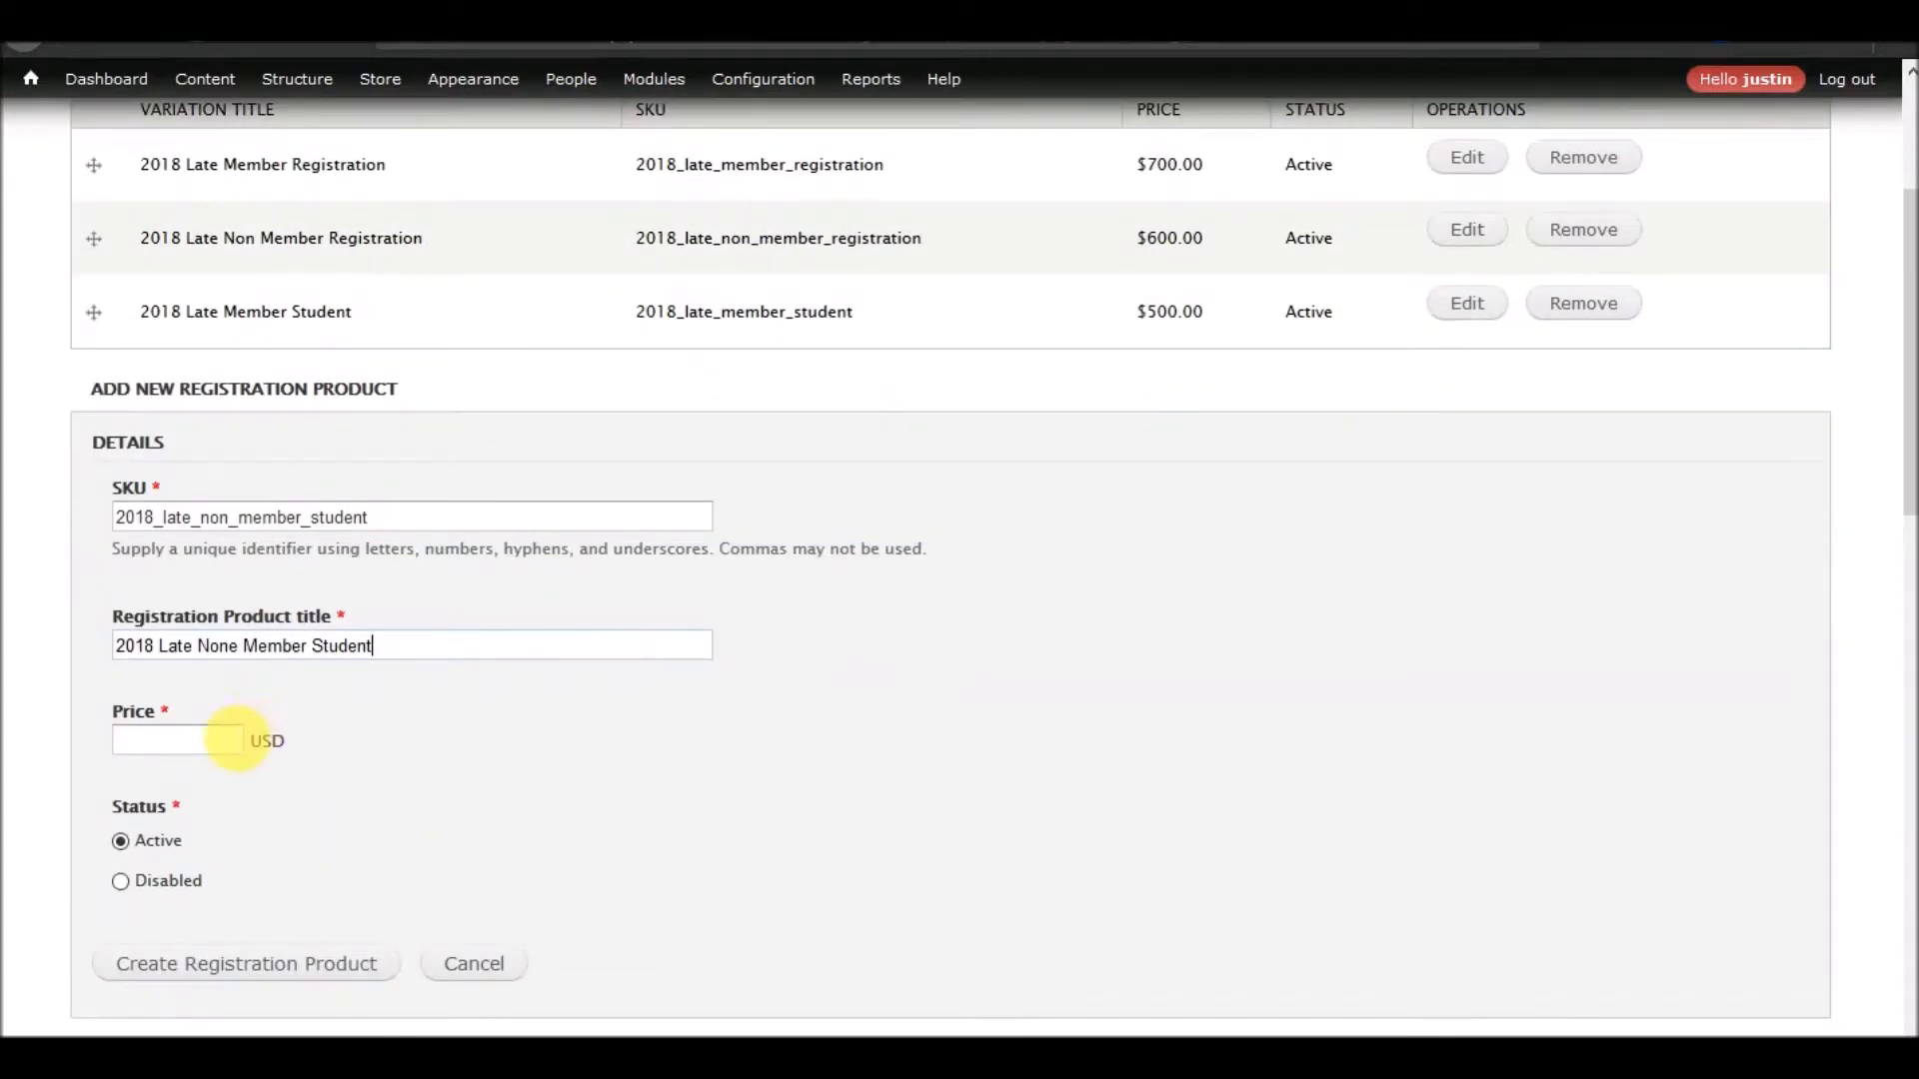
{"action": "type", "text": "400"}
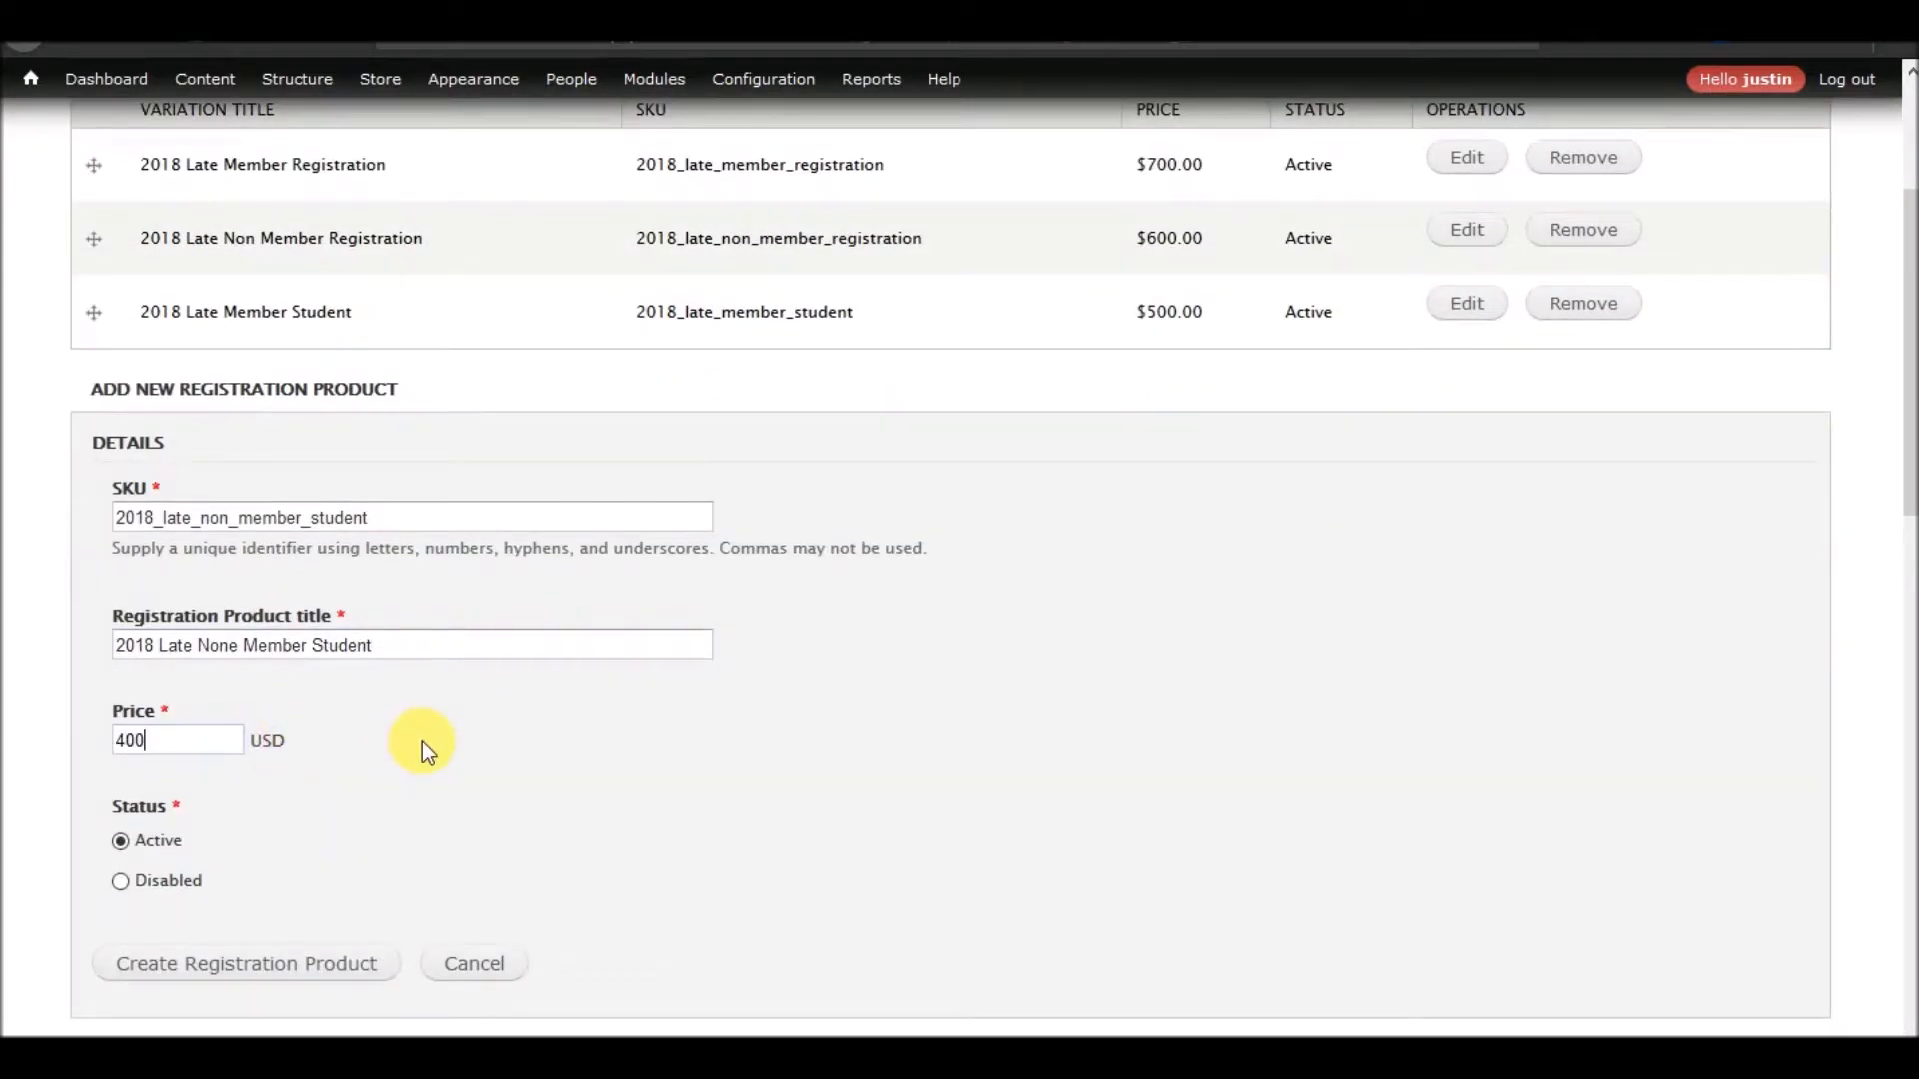
{"action": "left_click", "coordinate": [333, 961]}
Save the Late Member Registration product display and check the conference page's content list
{"action": "scroll", "coordinate": [478, 756], "scroll_direction": "down", "scroll_amount": 10}
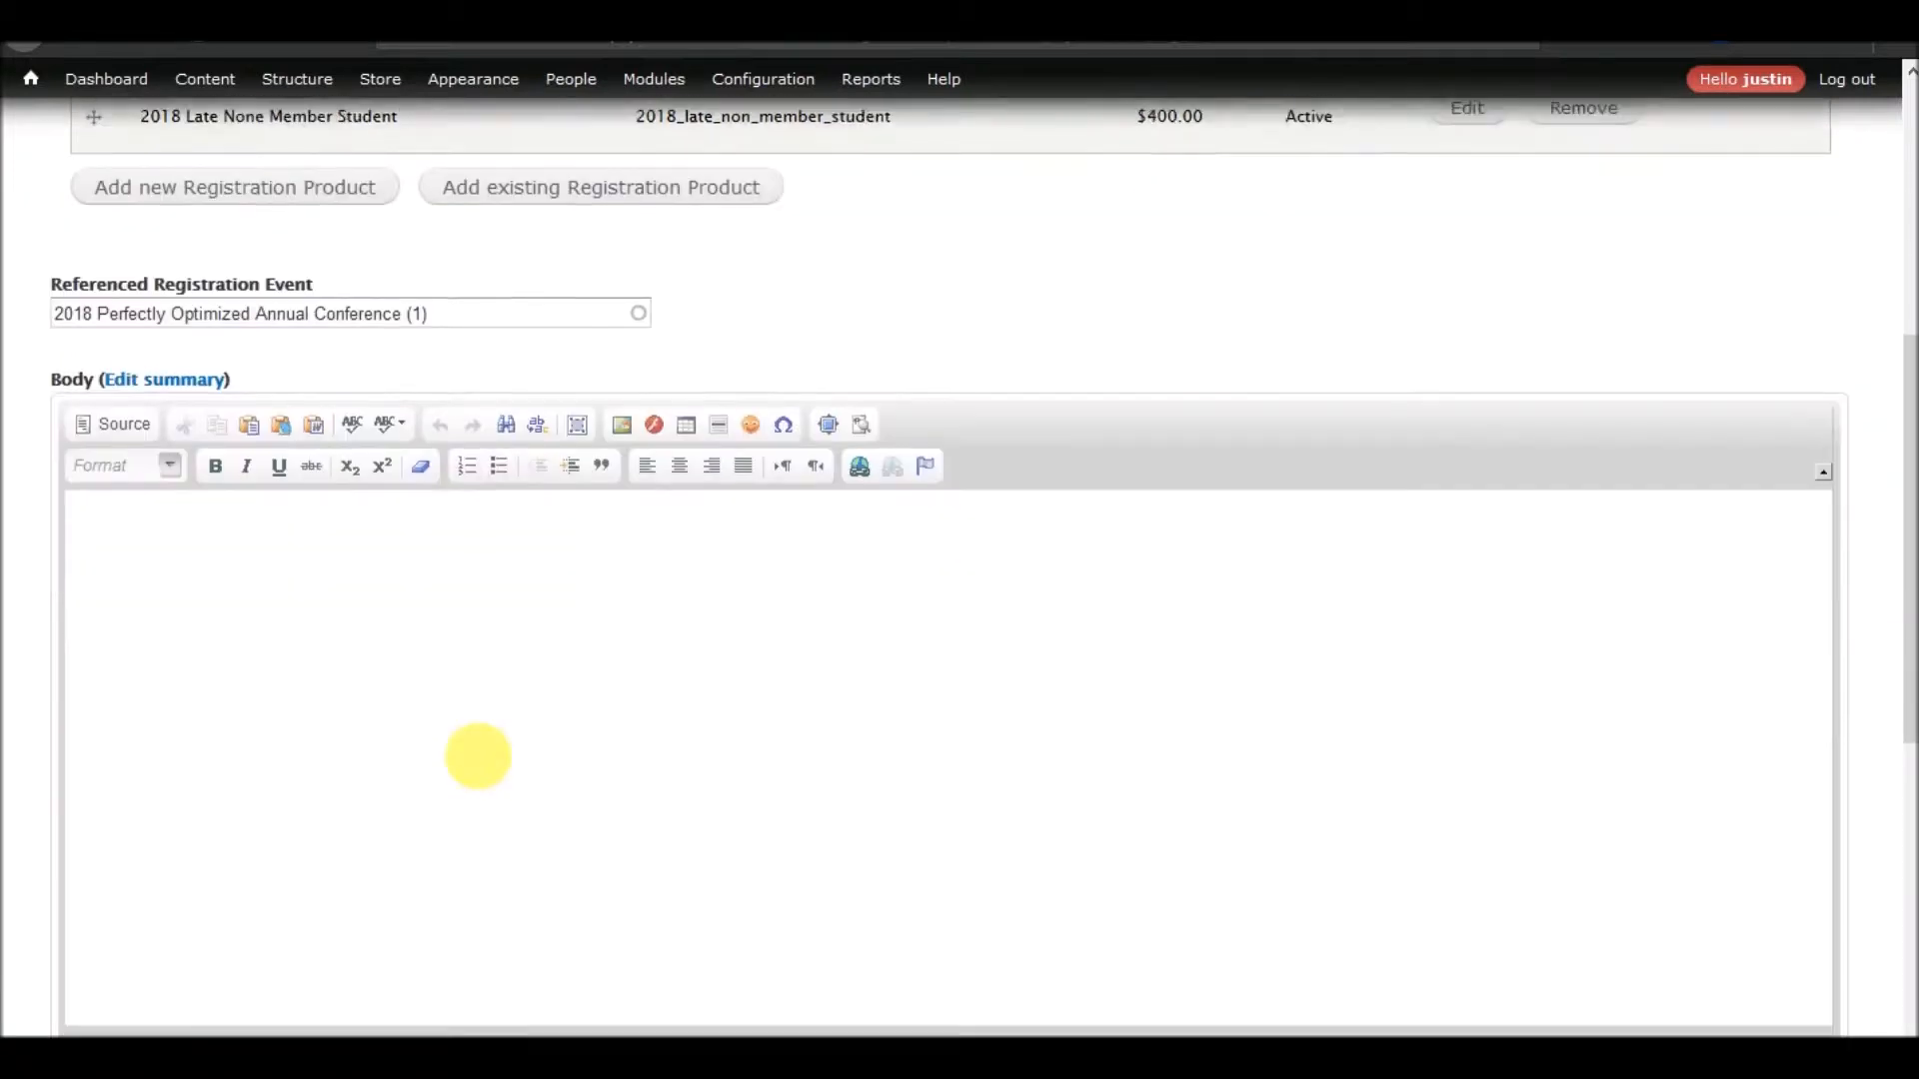
{"action": "left_click", "coordinate": [92, 957]}
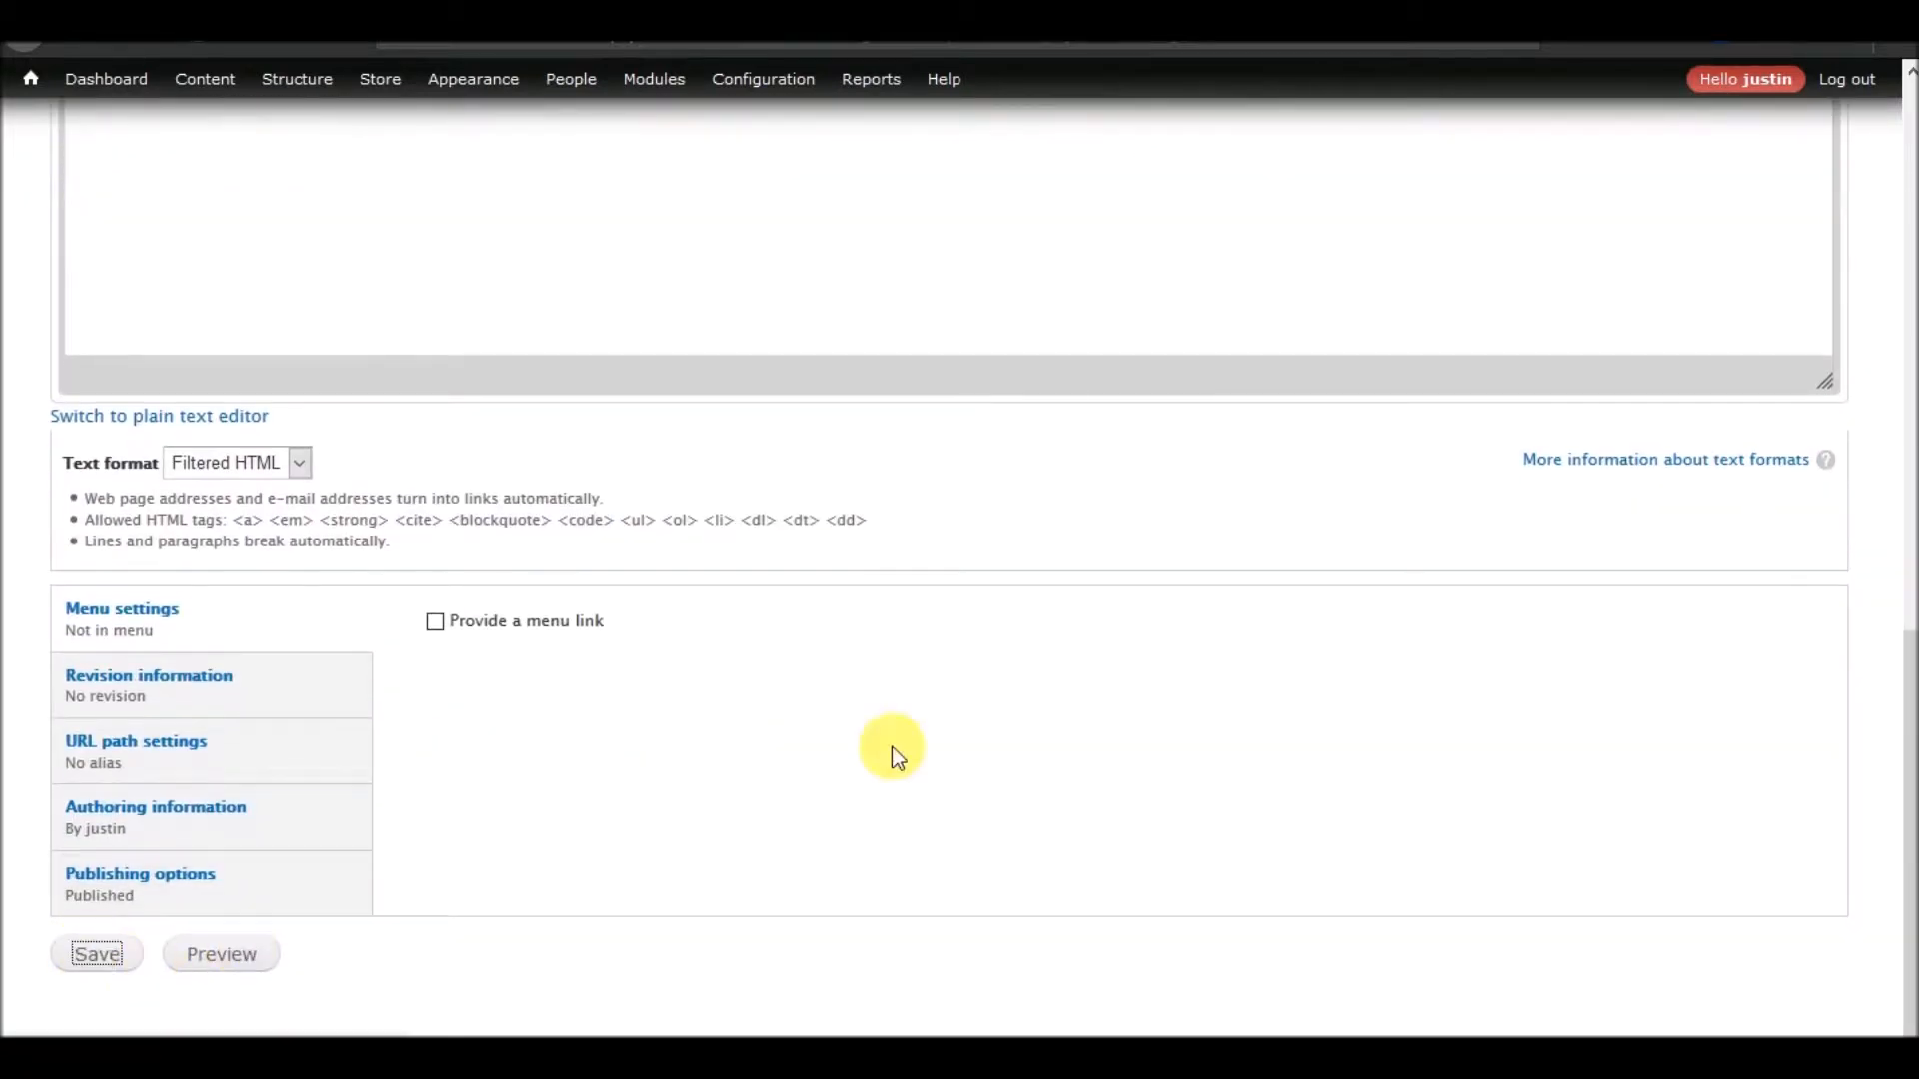
{"action": "scroll", "coordinate": [504, 800], "scroll_direction": "down", "scroll_amount": 15}
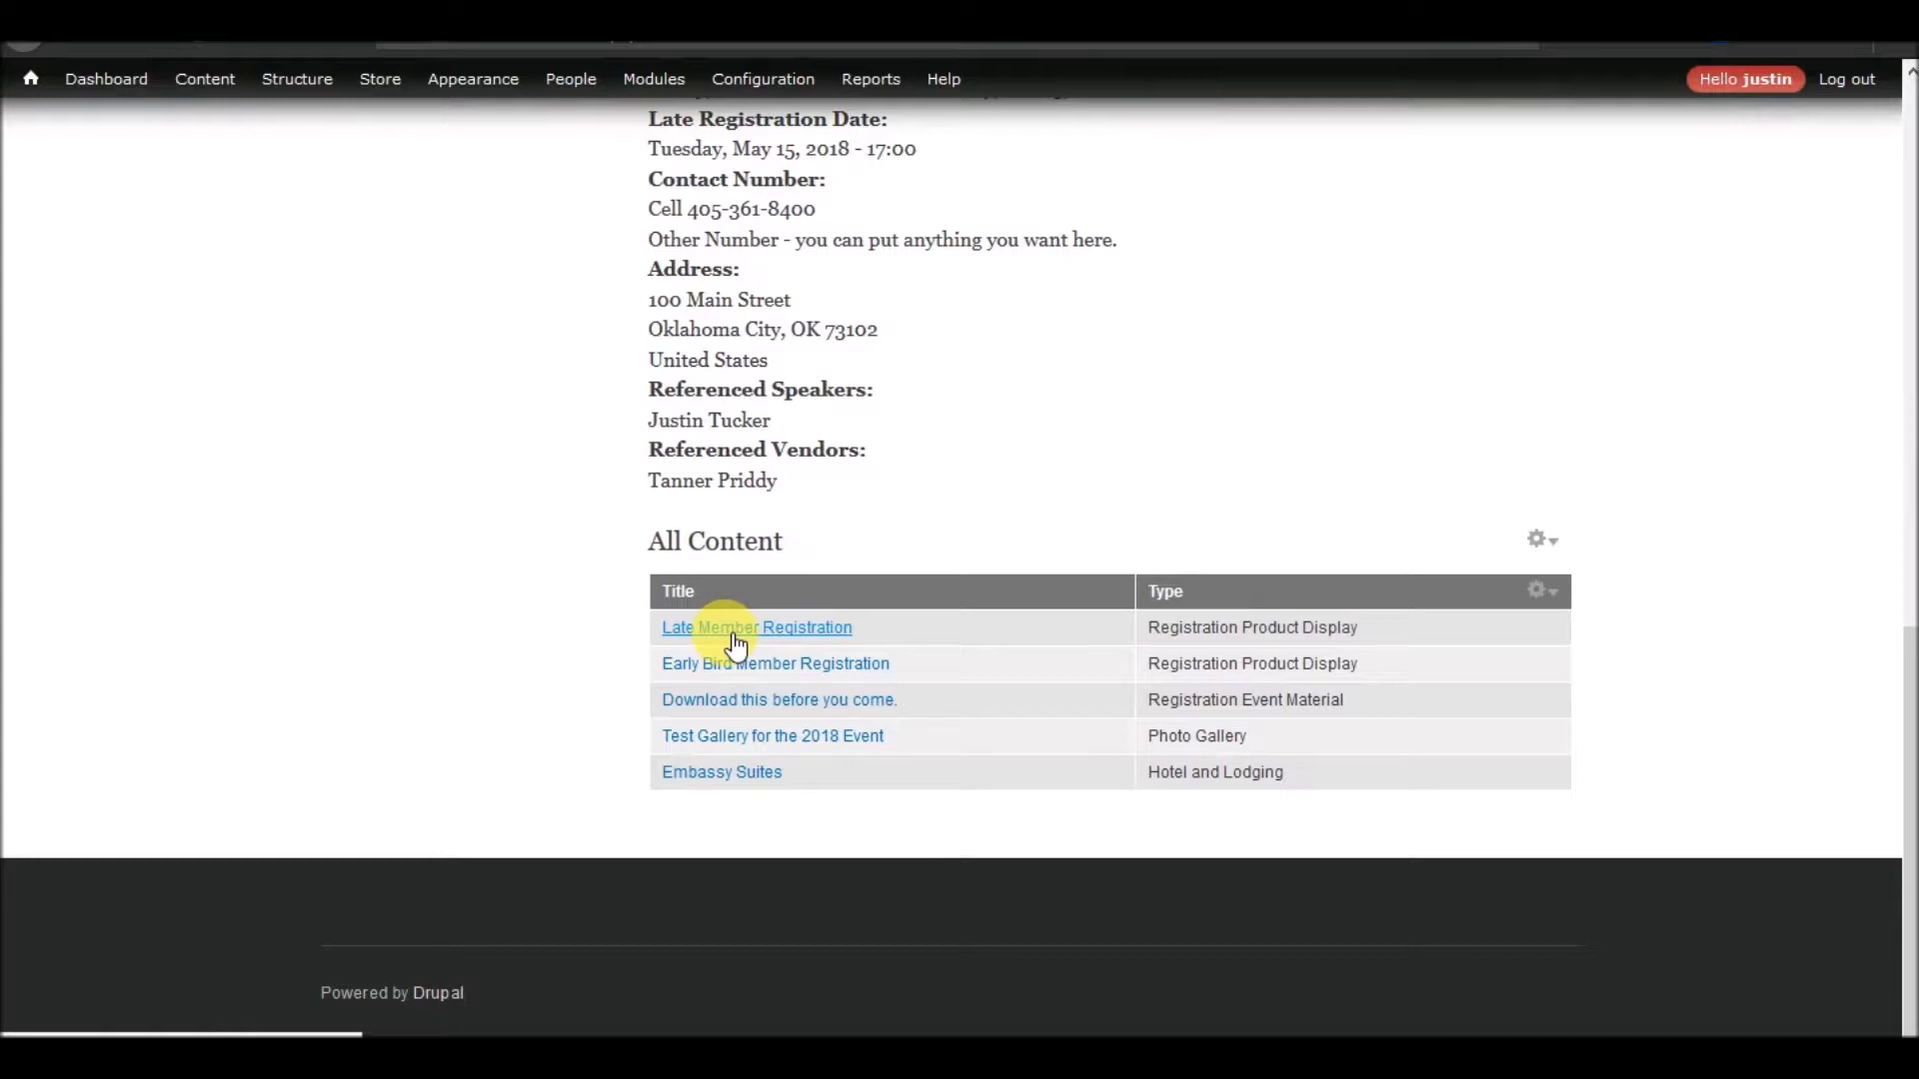
Examine the registration forms of the Late Member Registration and Early Bird Member Registration displays
{"action": "scroll", "coordinate": [619, 704], "scroll_direction": "down", "scroll_amount": 6}
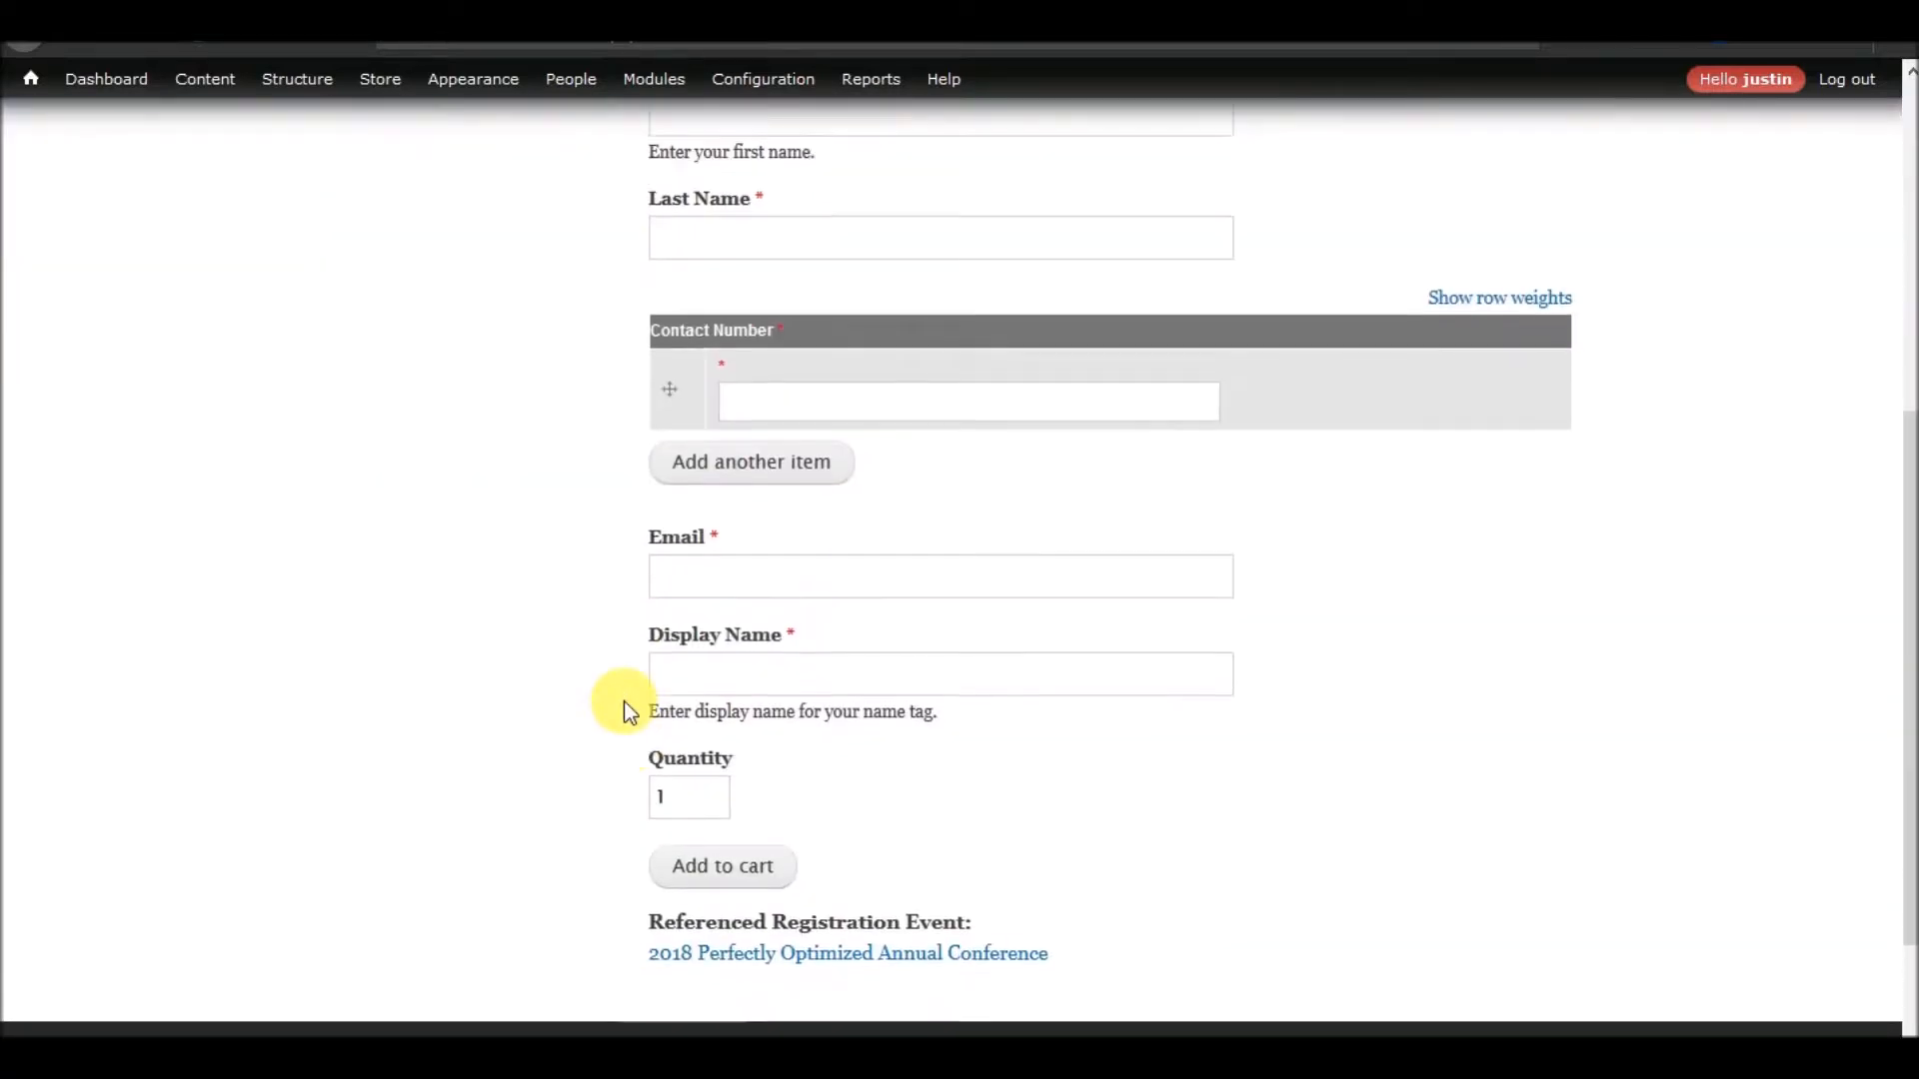
{"action": "scroll", "coordinate": [624, 699], "scroll_direction": "up", "scroll_amount": 5}
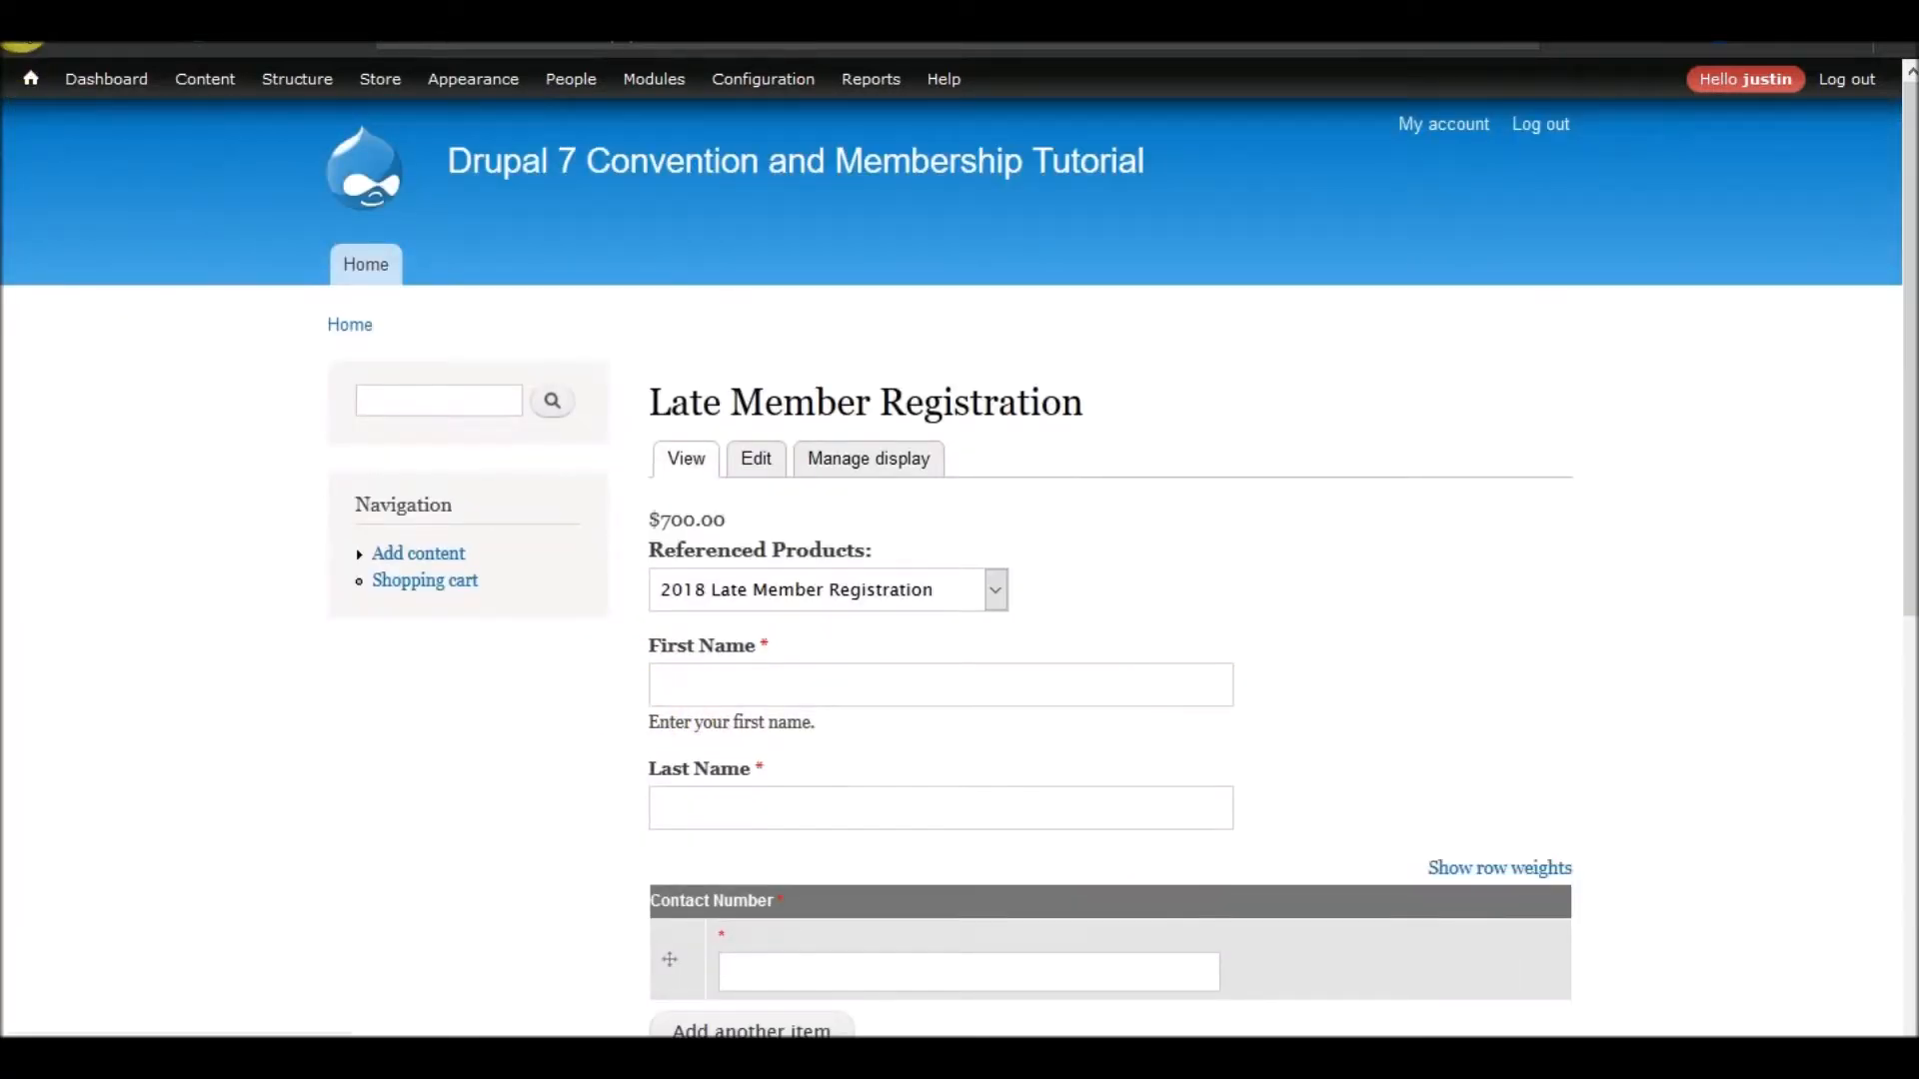
{"action": "left_click", "coordinate": [20, 42]}
{"action": "left_click", "coordinate": [737, 664]}
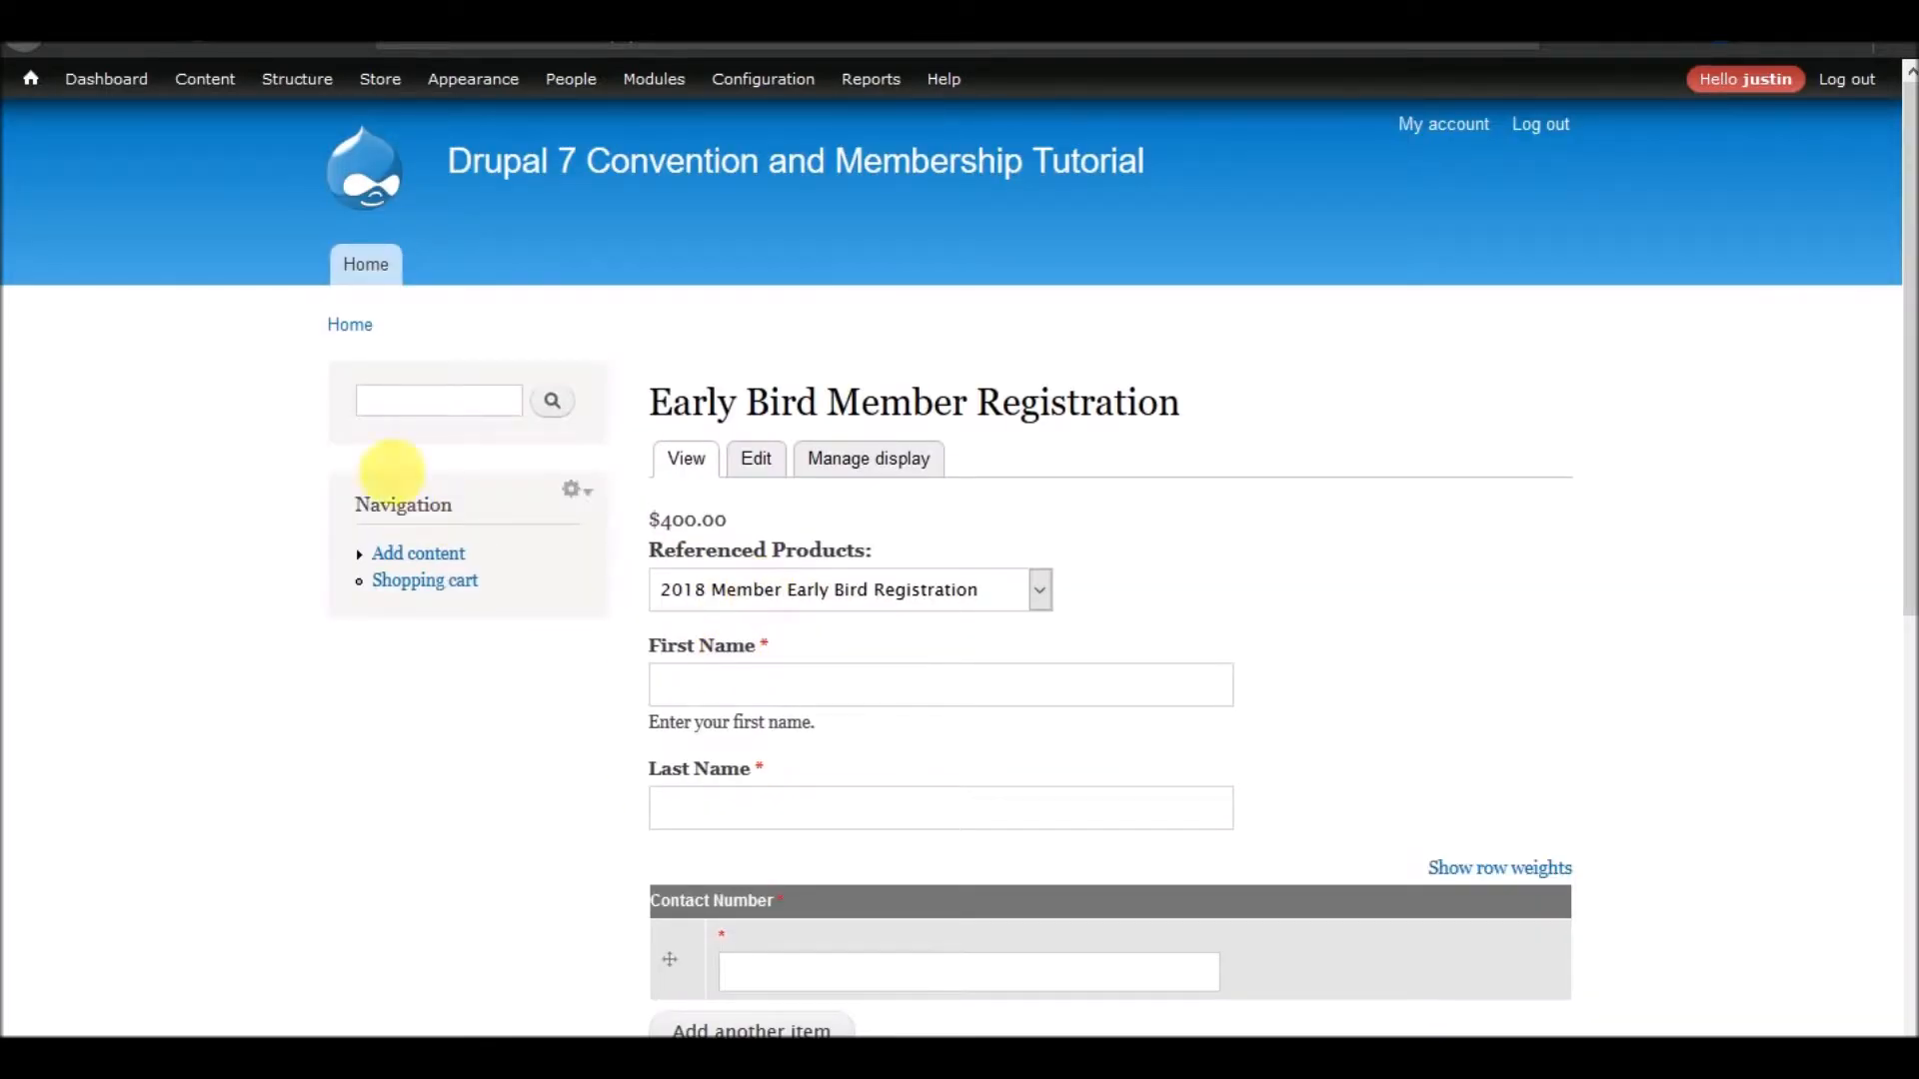
{"action": "left_click", "coordinate": [30, 44]}
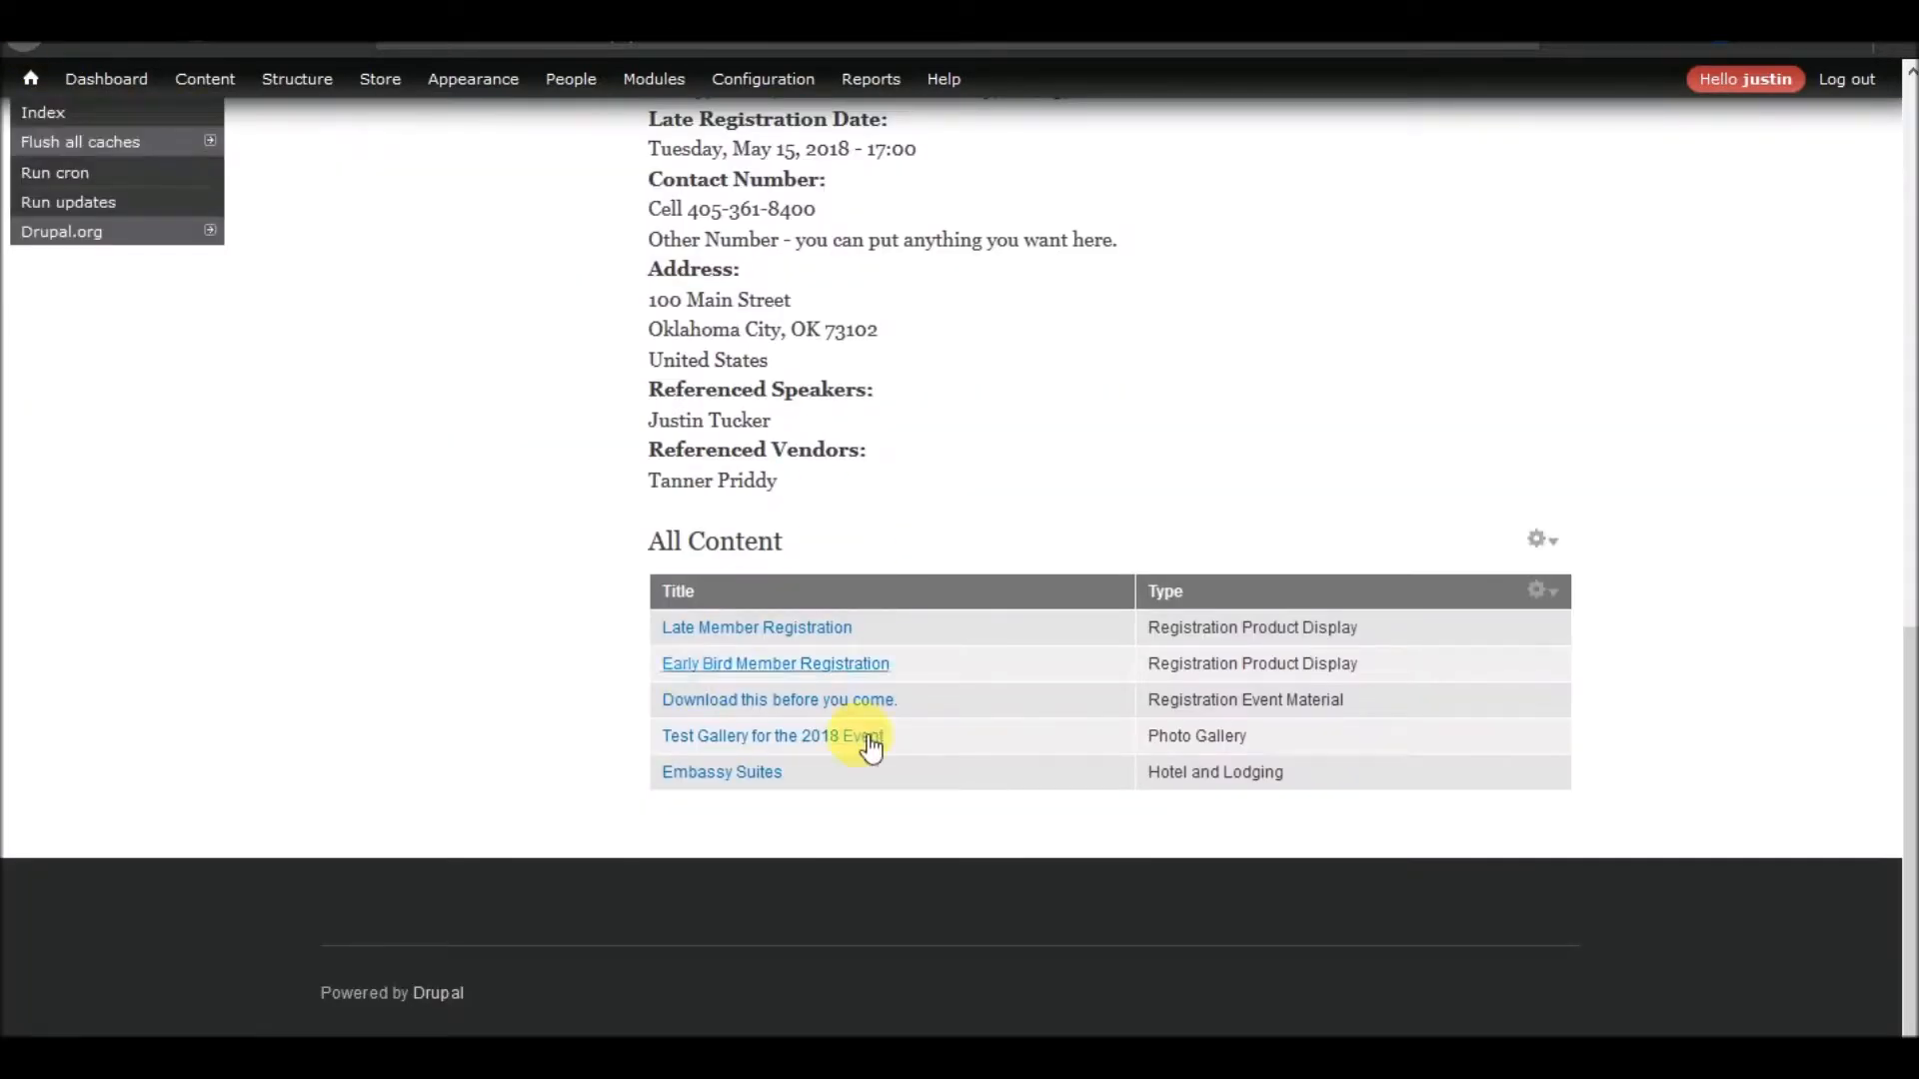
{"action": "left_click", "coordinate": [850, 630]}
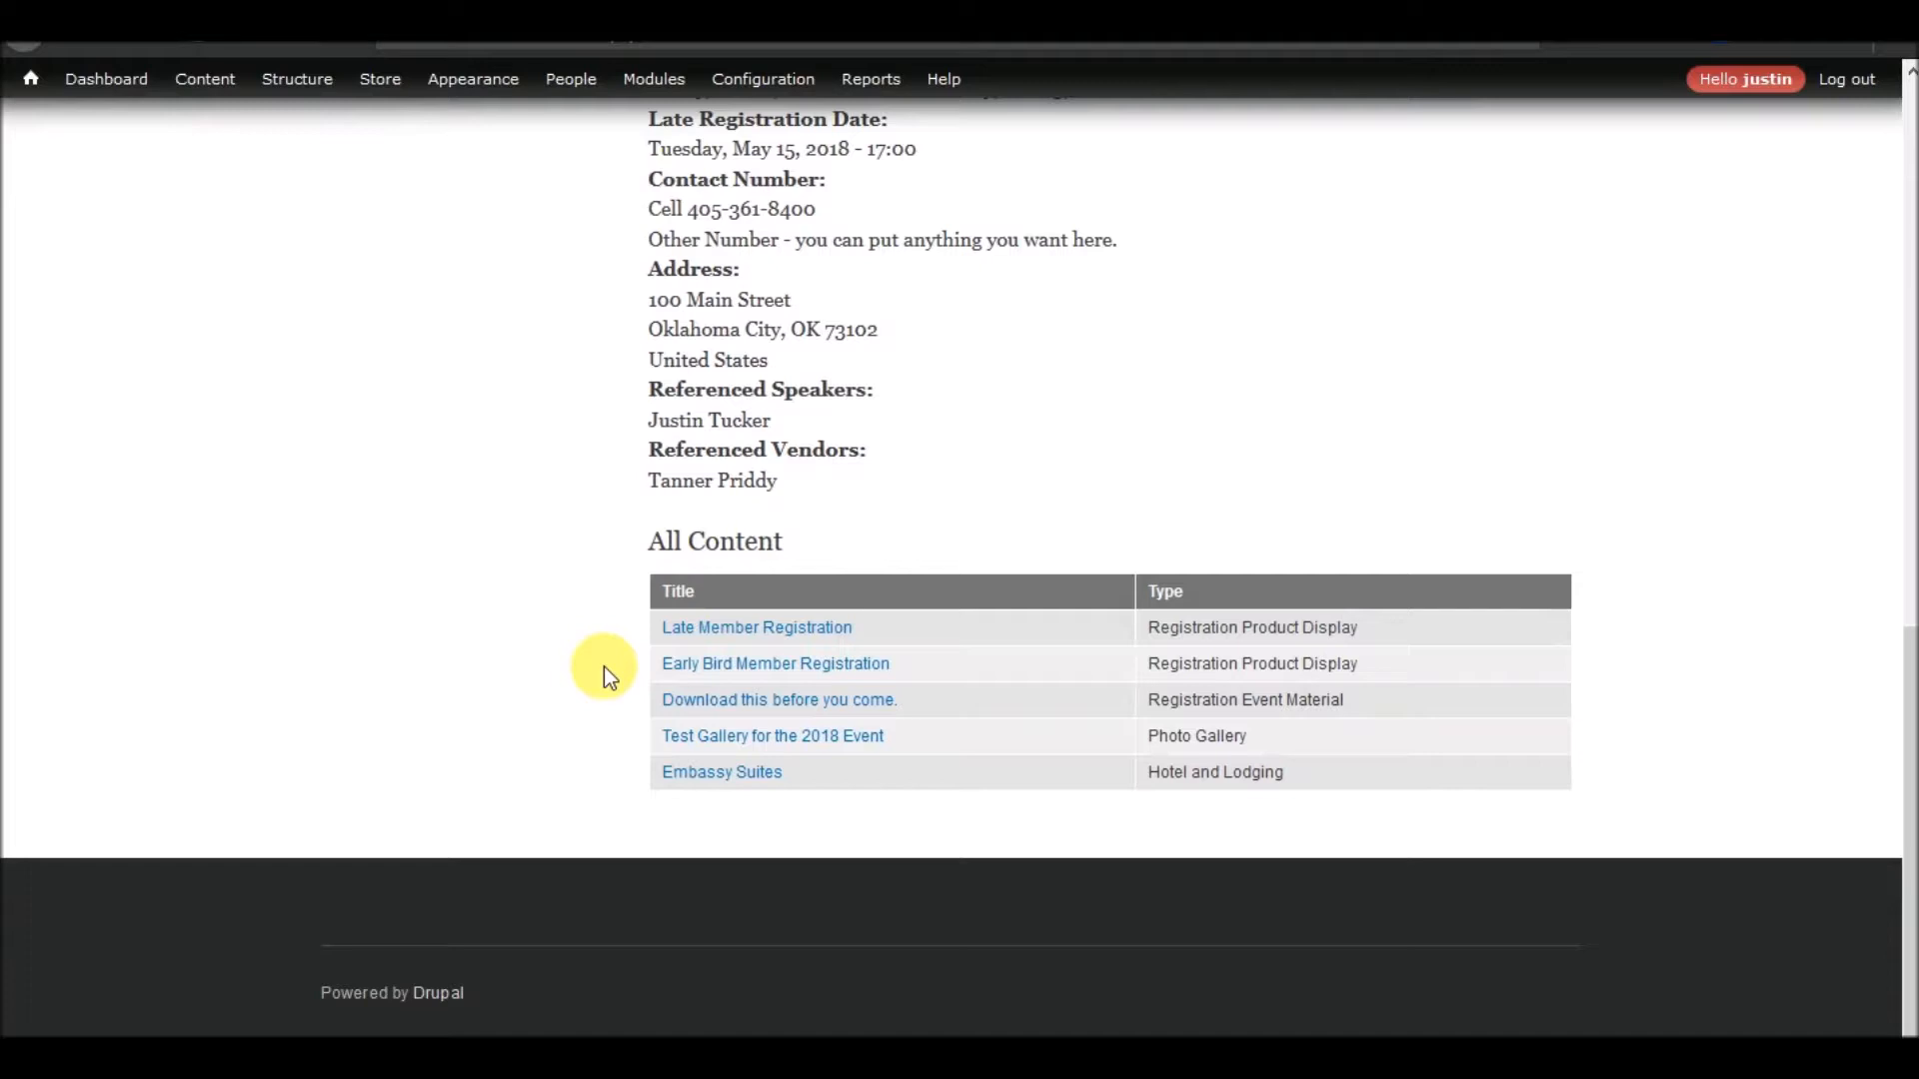
Review the late registration date and the content list on the 2018 Perfectly Optimized Annual Conference page
{"action": "scroll", "coordinate": [603, 667], "scroll_direction": "up", "scroll_amount": 3}
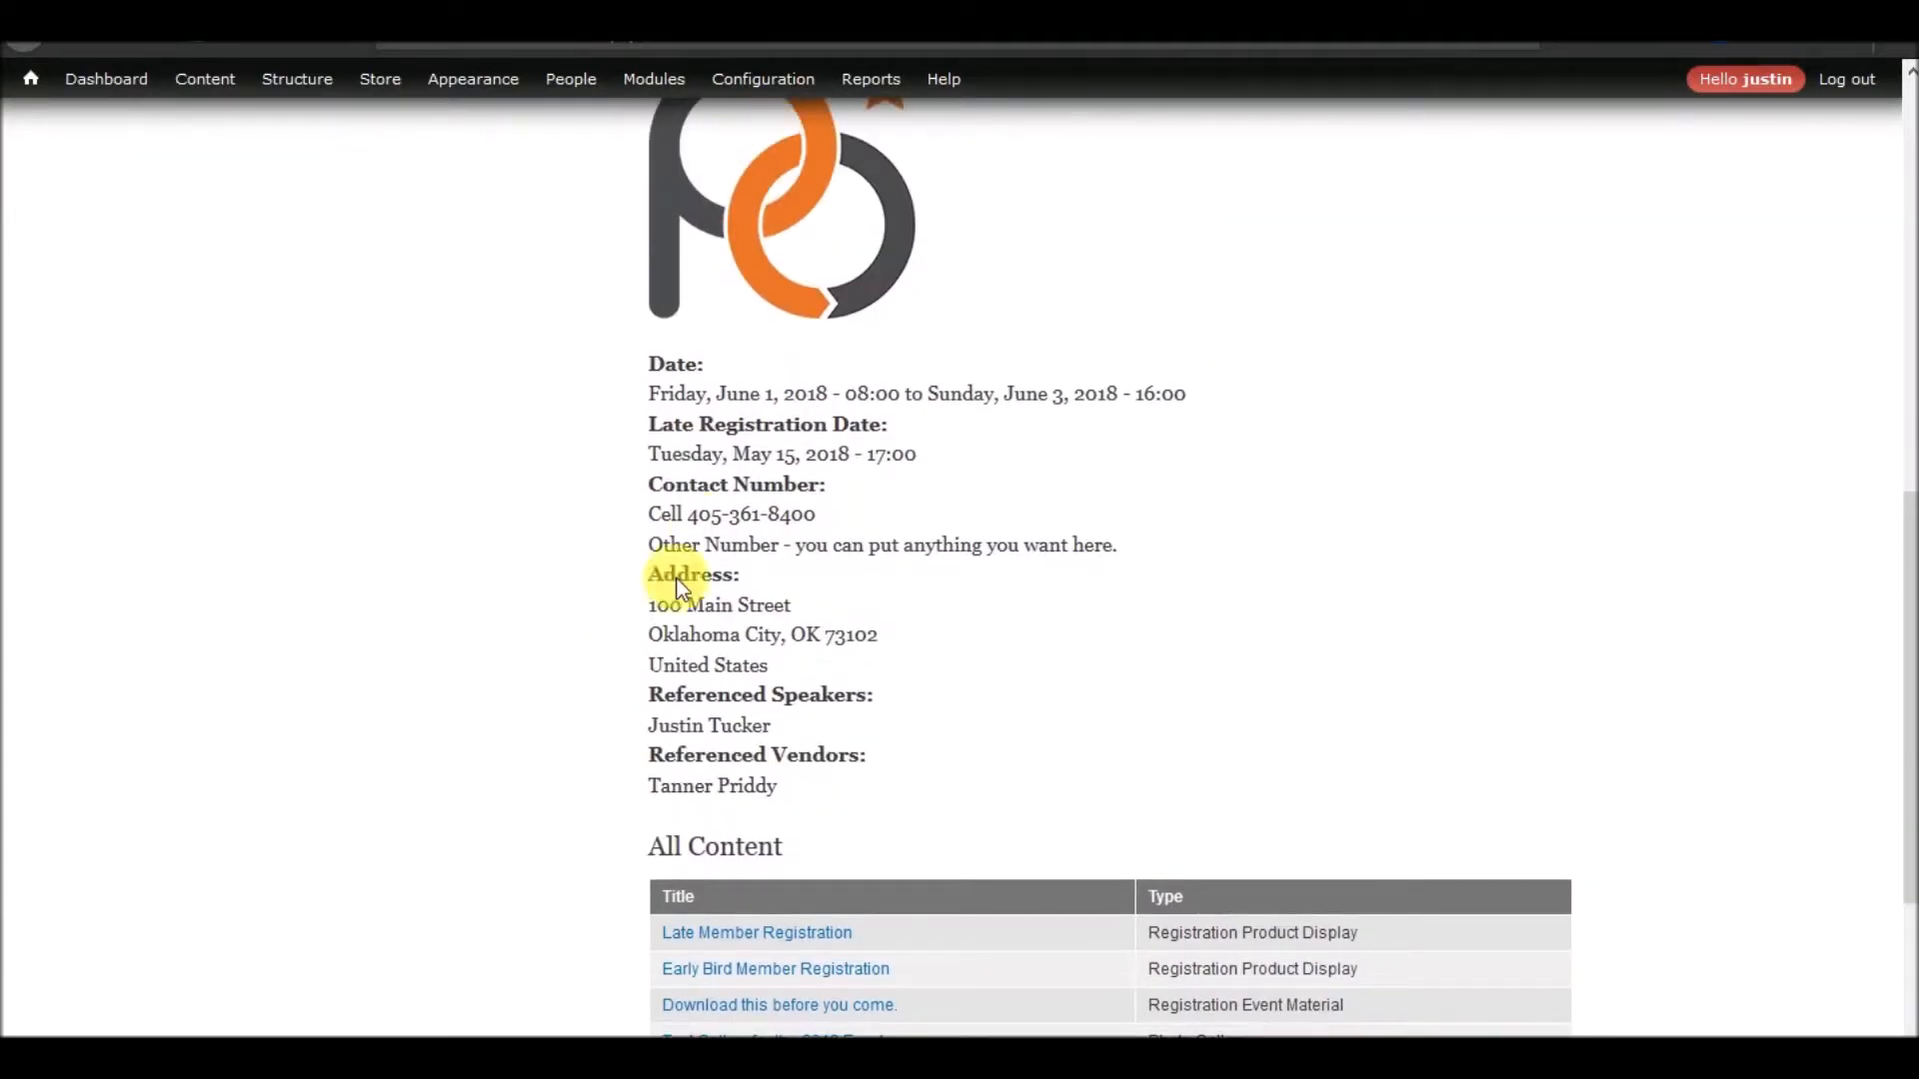
{"action": "left_click_drag", "start_coordinate": [643, 422], "coordinate": [939, 451]}
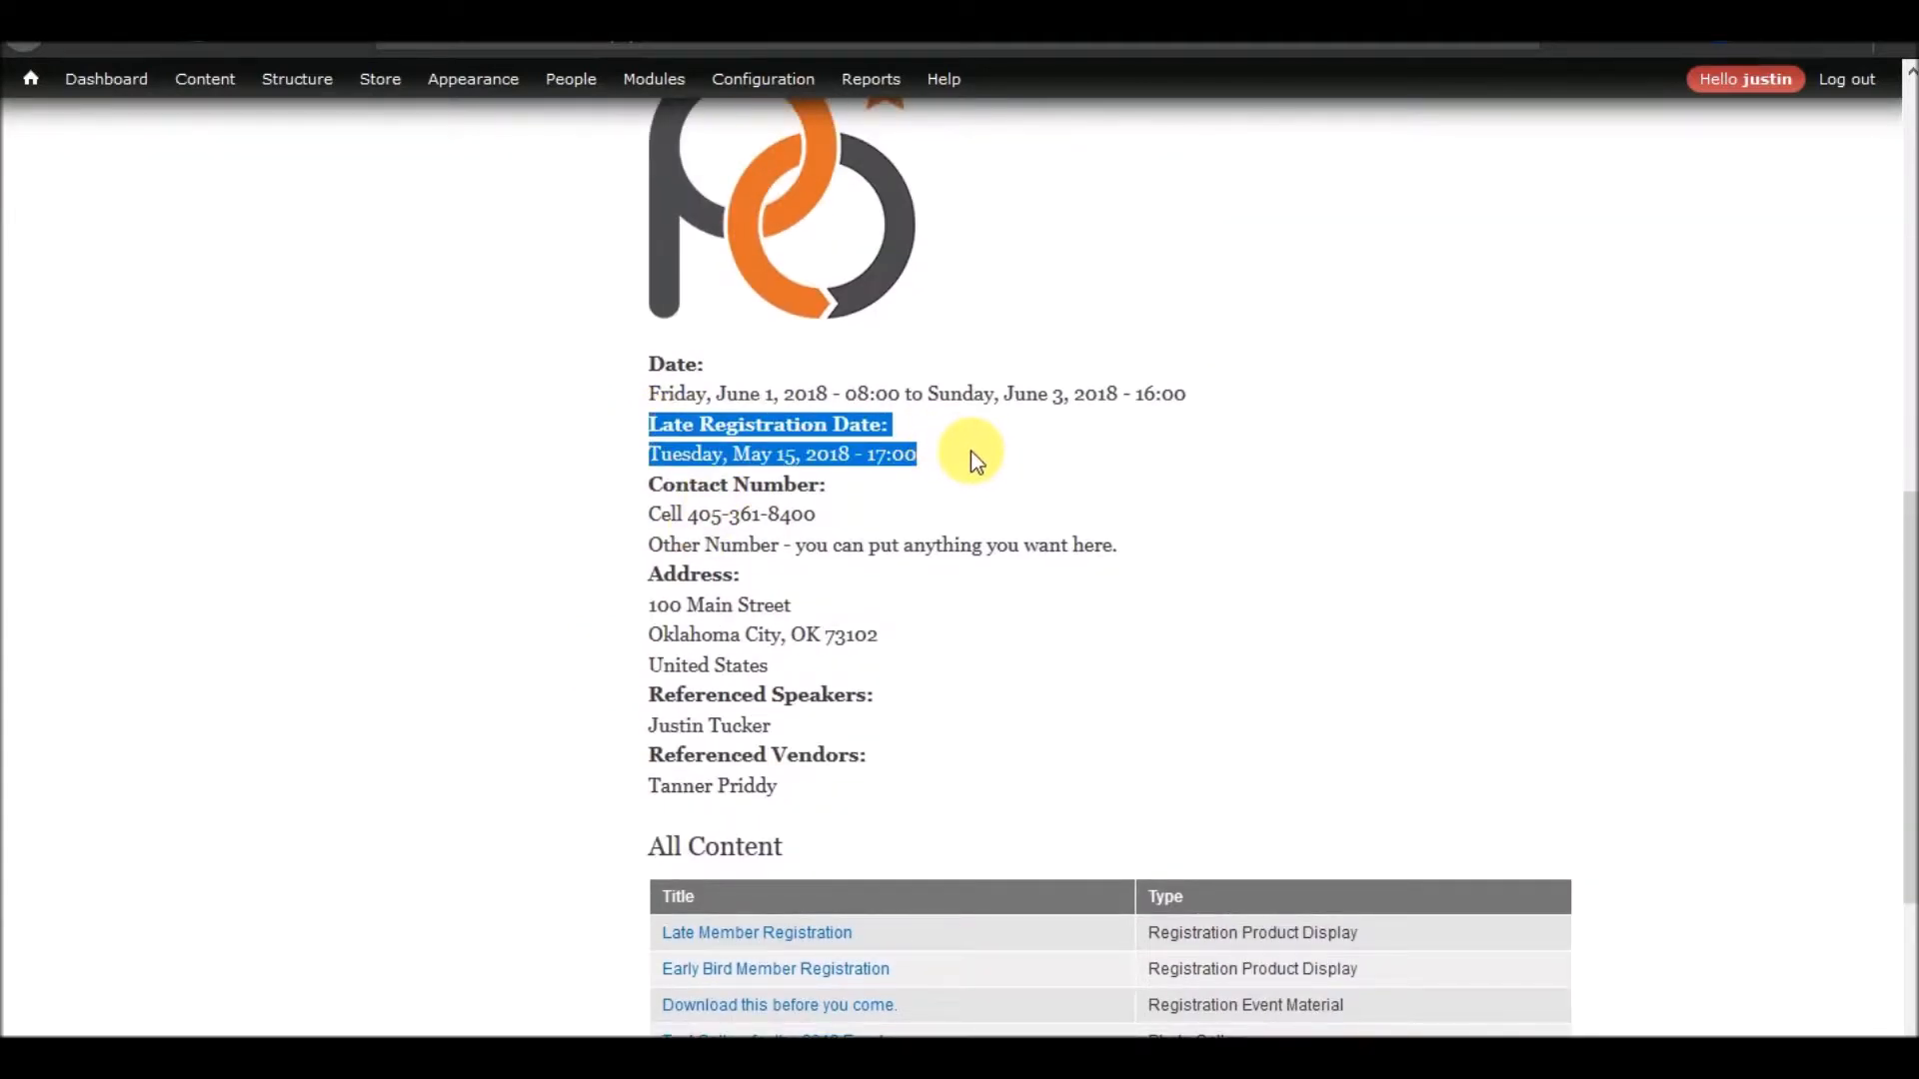
{"action": "scroll", "coordinate": [926, 729], "scroll_direction": "down", "scroll_amount": 3}
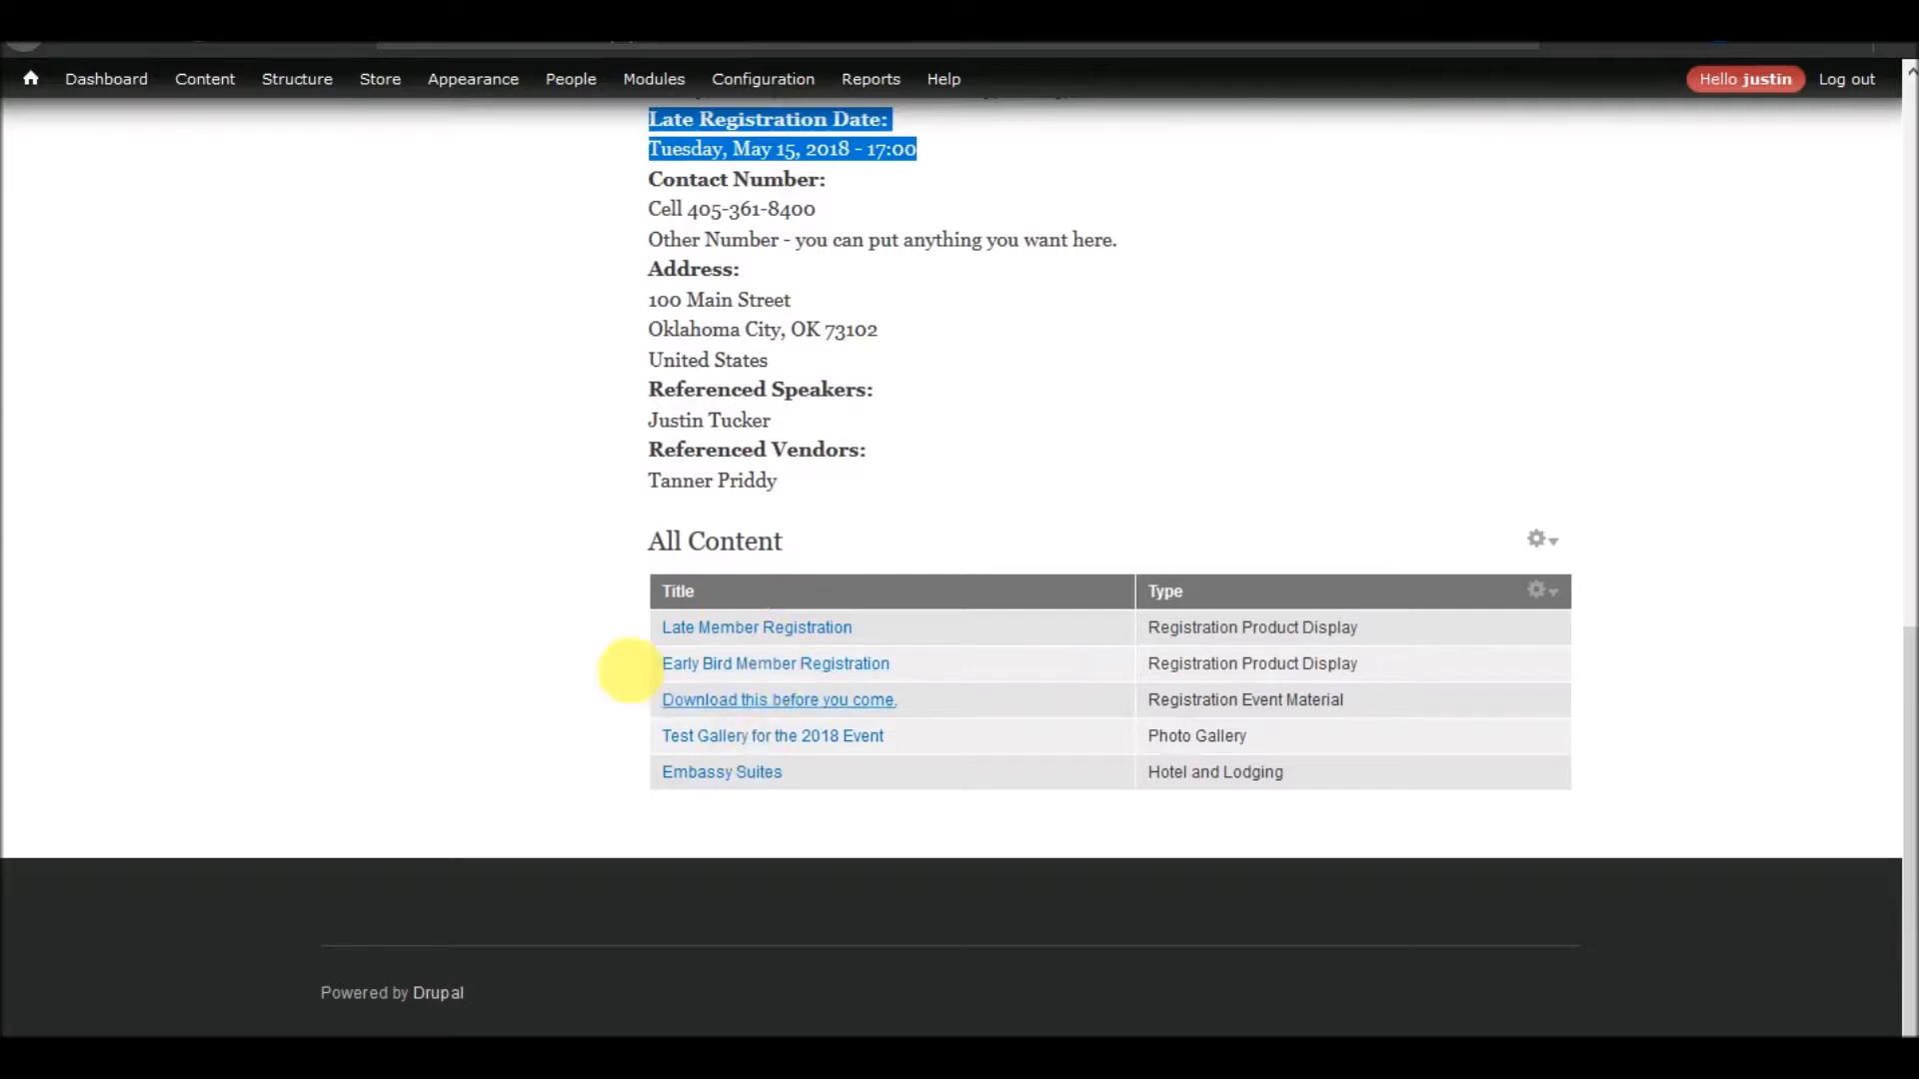
{"action": "scroll", "coordinate": [542, 733], "scroll_direction": "up", "scroll_amount": 5}
{"action": "left_click", "coordinate": [541, 733]}
{"action": "scroll", "coordinate": [497, 480], "scroll_direction": "up", "scroll_amount": 5}
Add the existing field_late_registration_date field to the Registration Product Display content type
{"action": "mouse_move", "coordinate": [291, 88]}
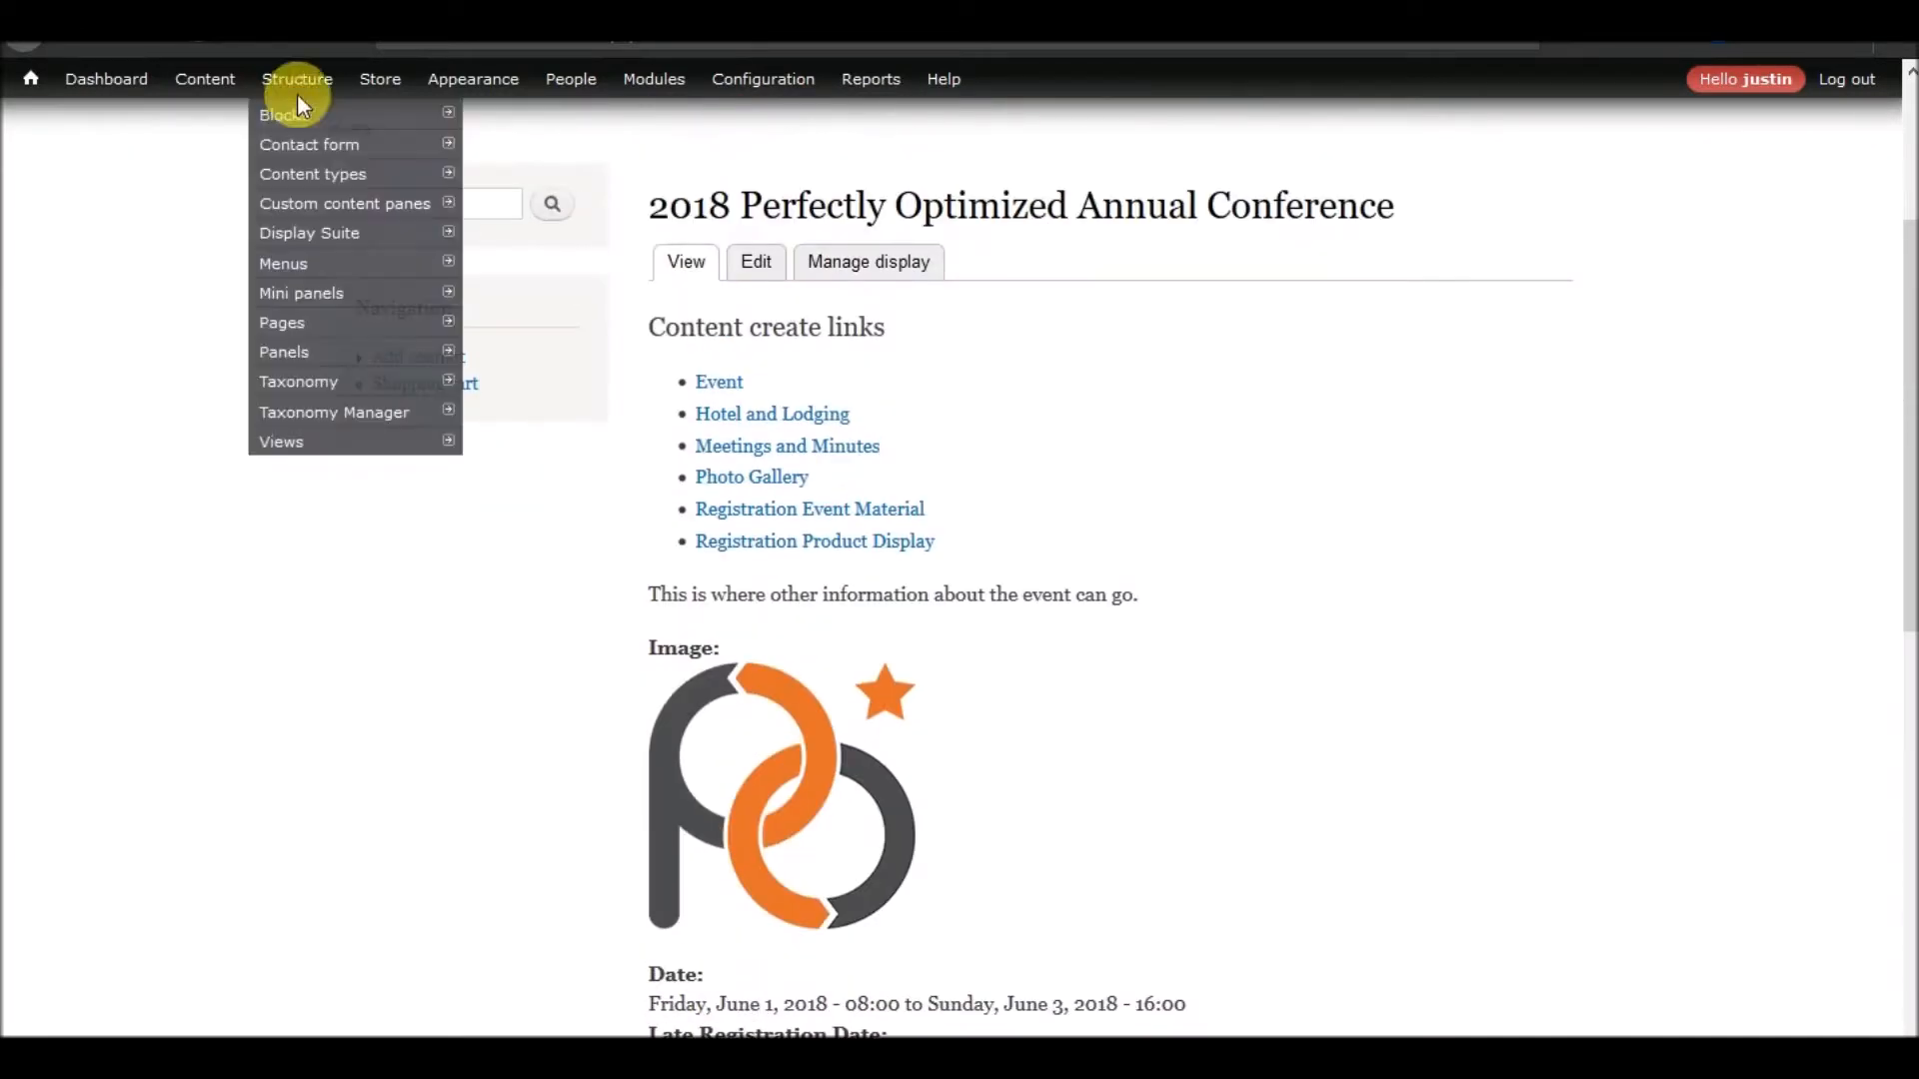
{"action": "mouse_move", "coordinate": [291, 178]}
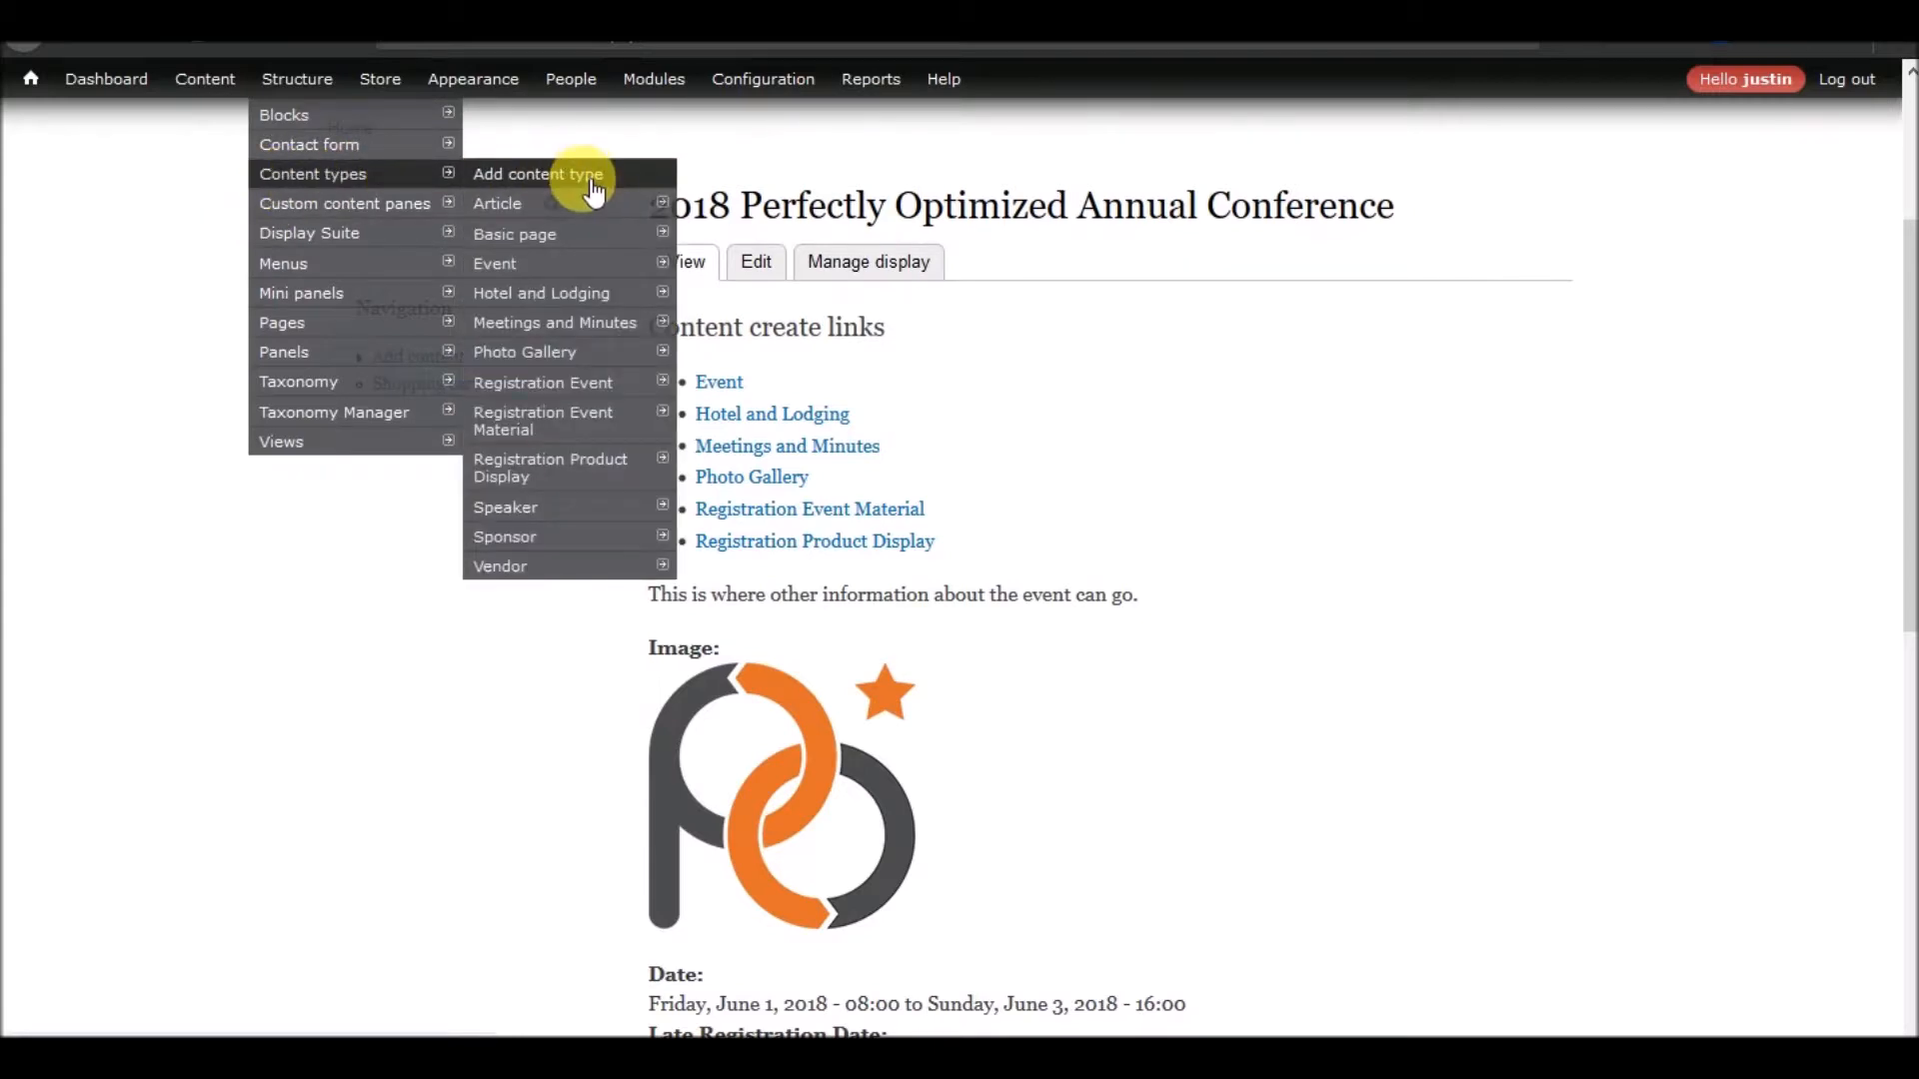
{"action": "mouse_move", "coordinate": [560, 461]}
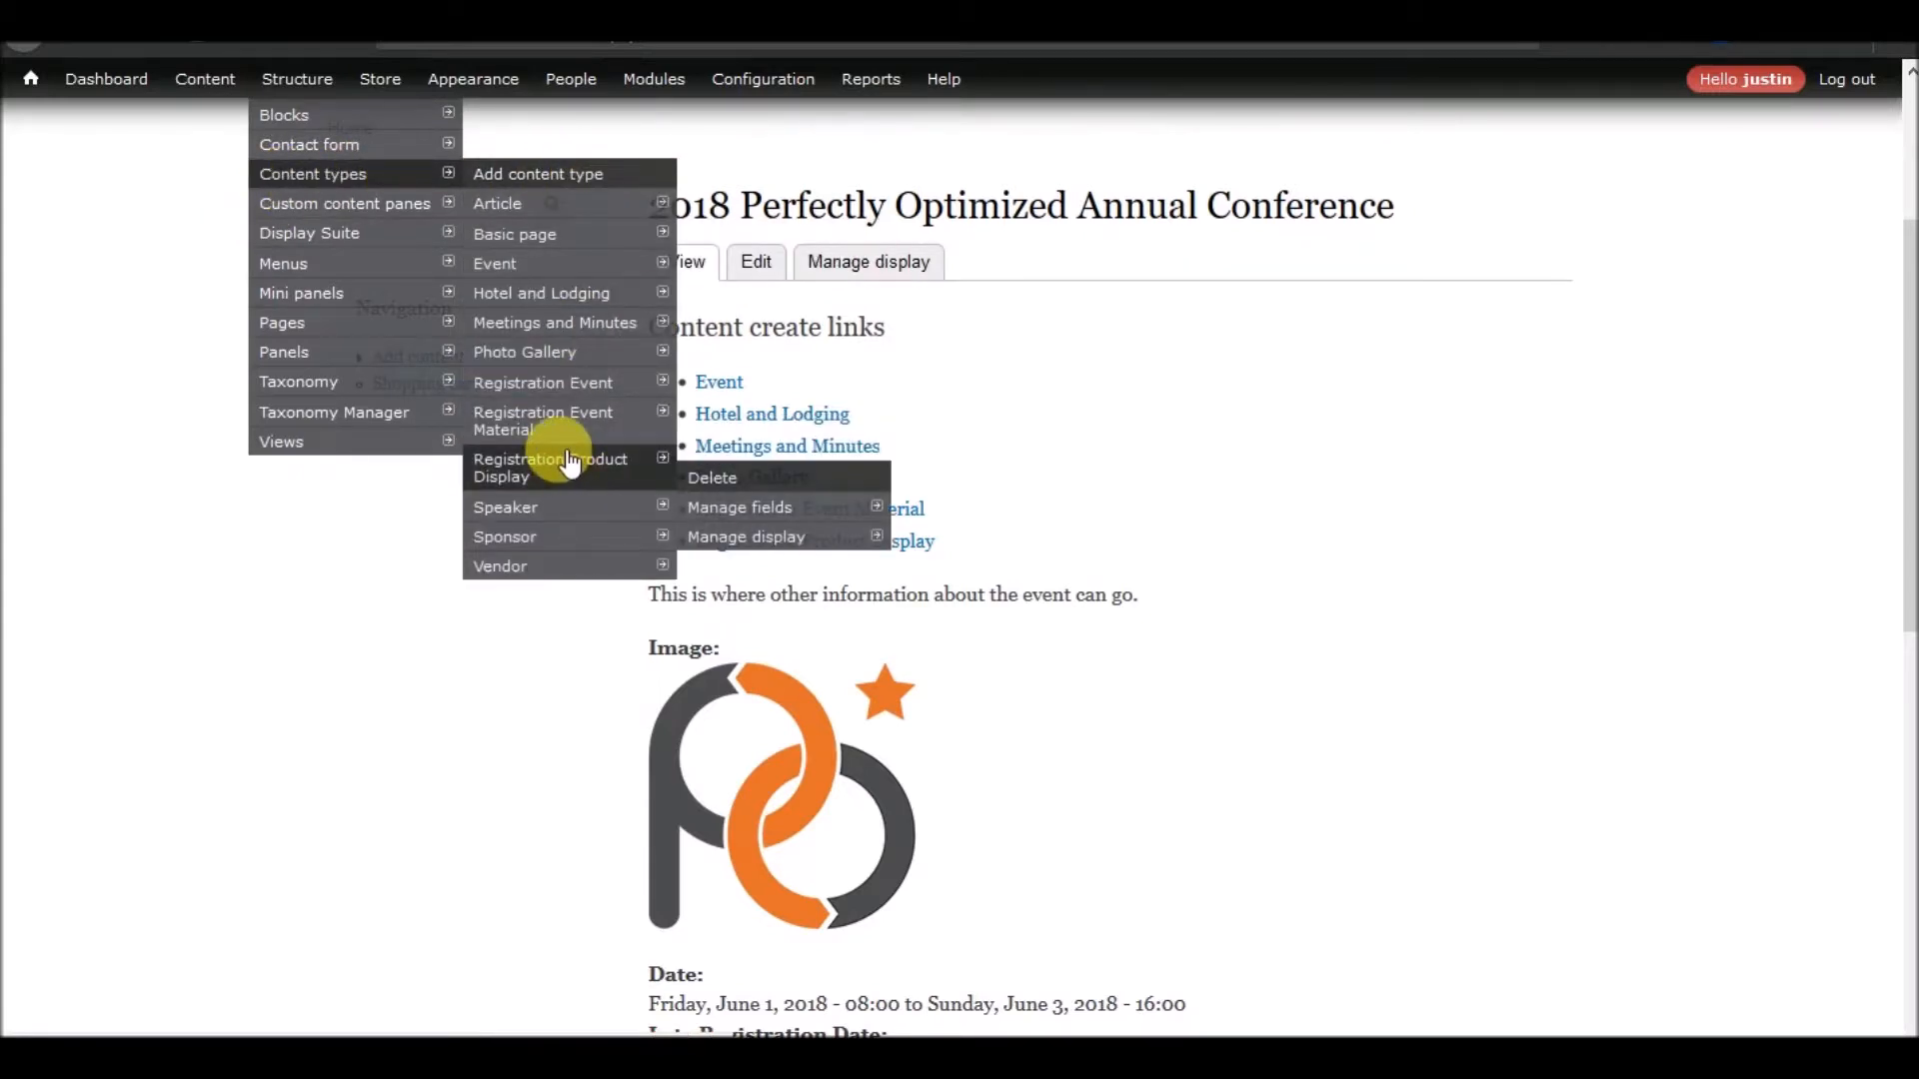
{"action": "mouse_move", "coordinate": [759, 518]}
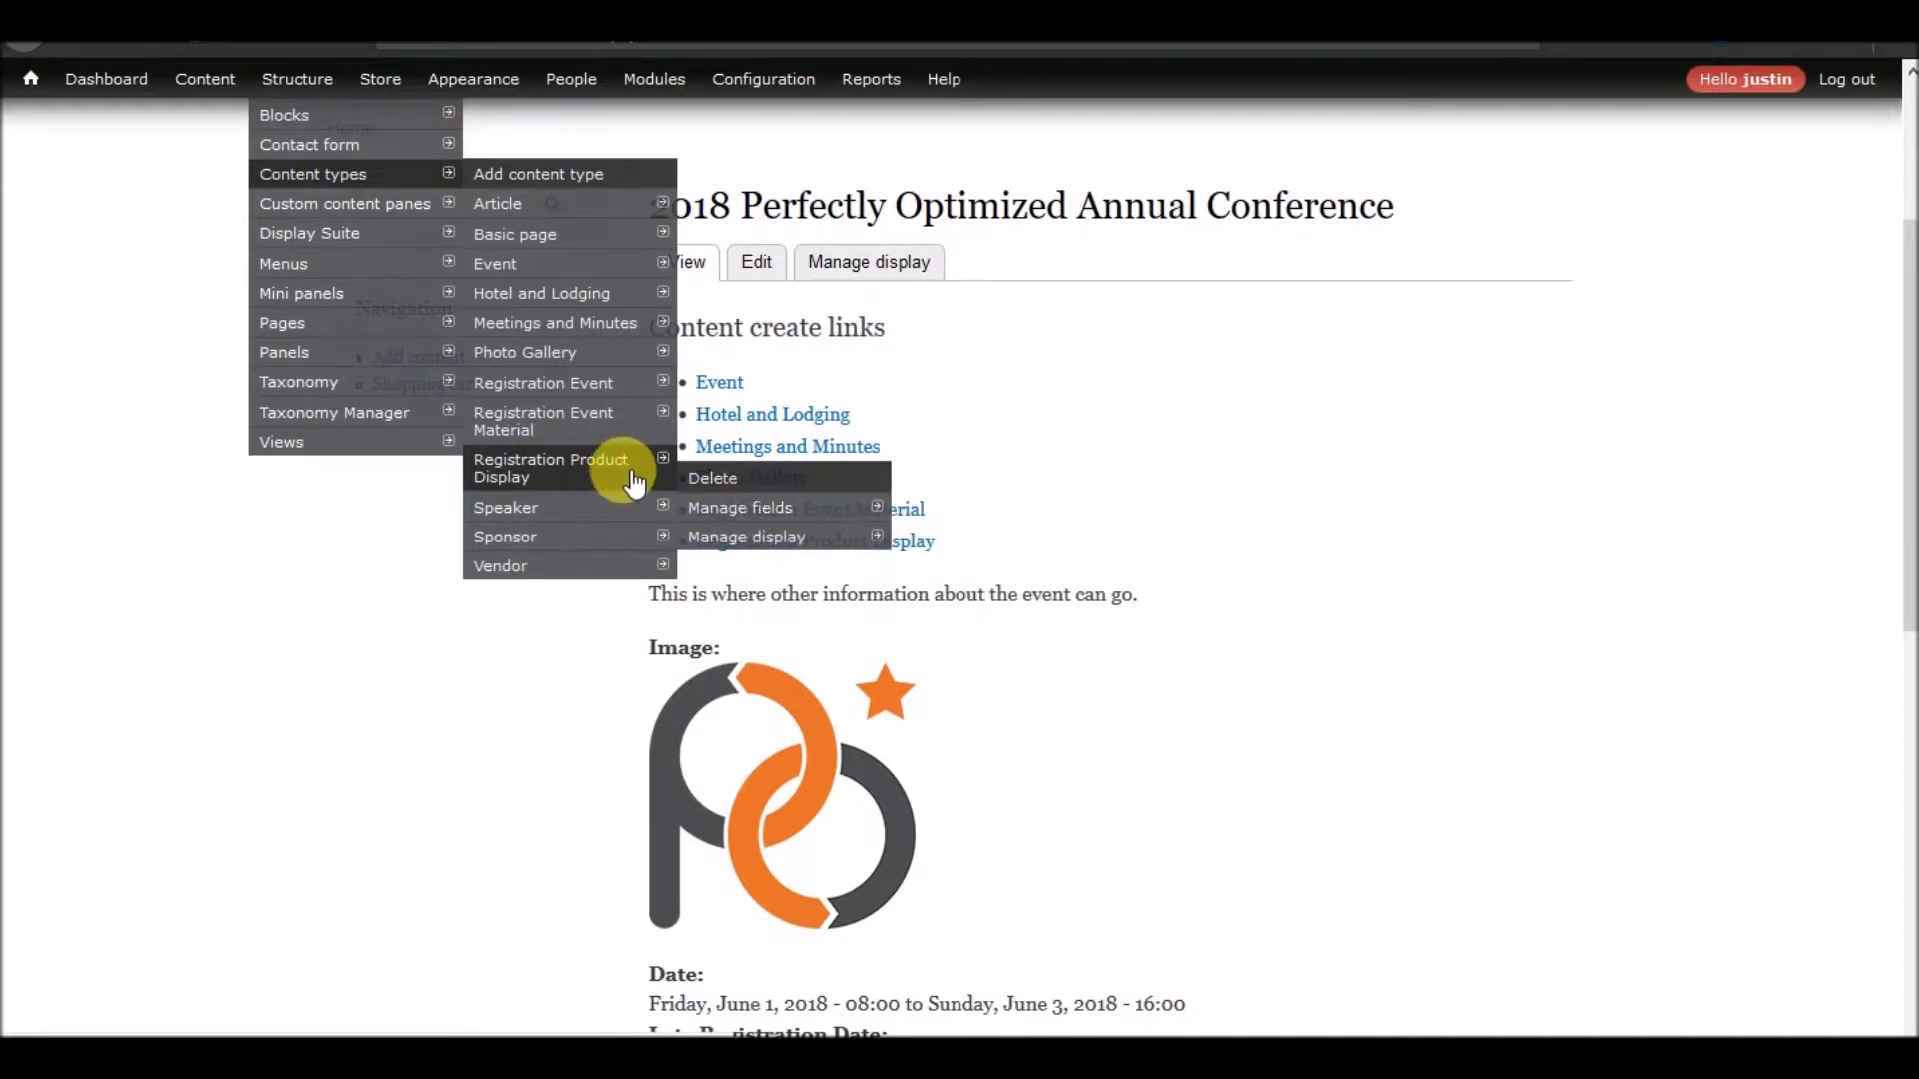
{"action": "left_click", "coordinate": [777, 511]}
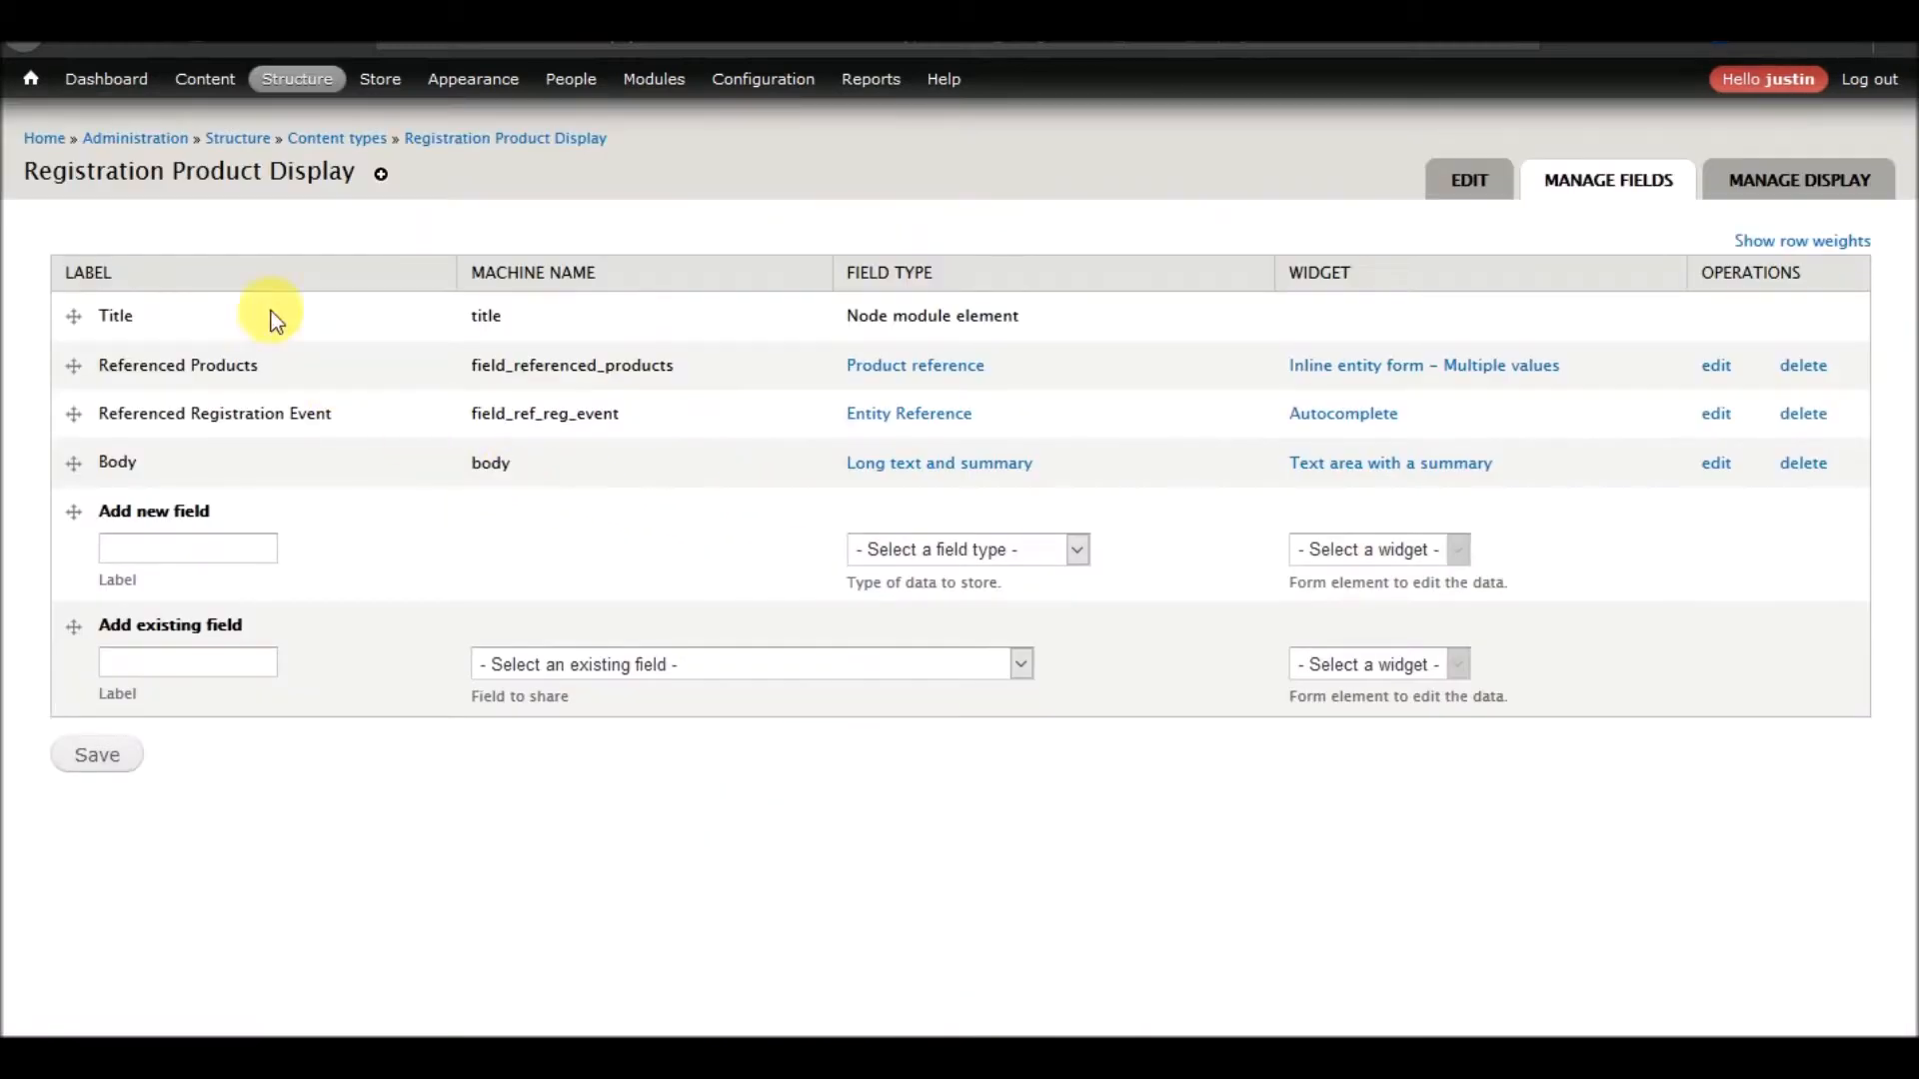
{"action": "left_click", "coordinate": [779, 667]}
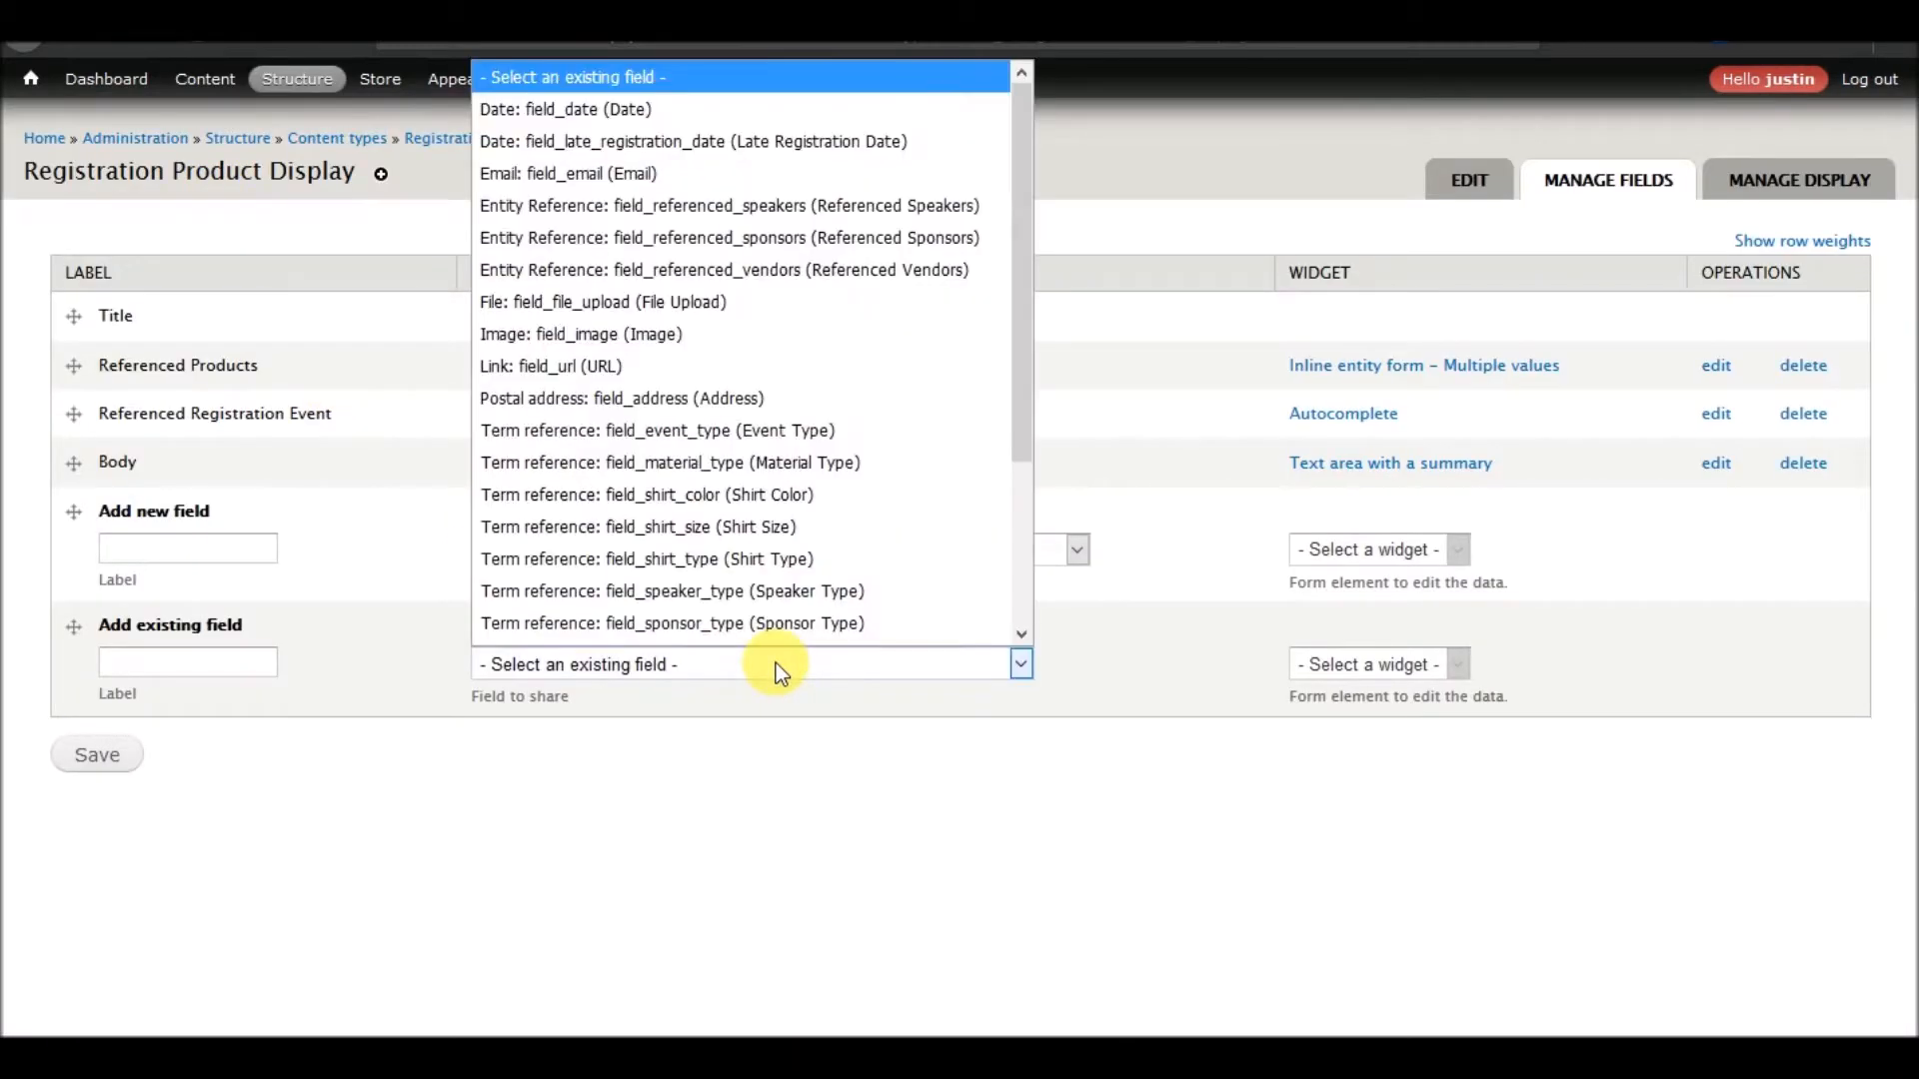
{"action": "left_click", "coordinate": [744, 148]}
{"action": "left_click", "coordinate": [105, 767]}
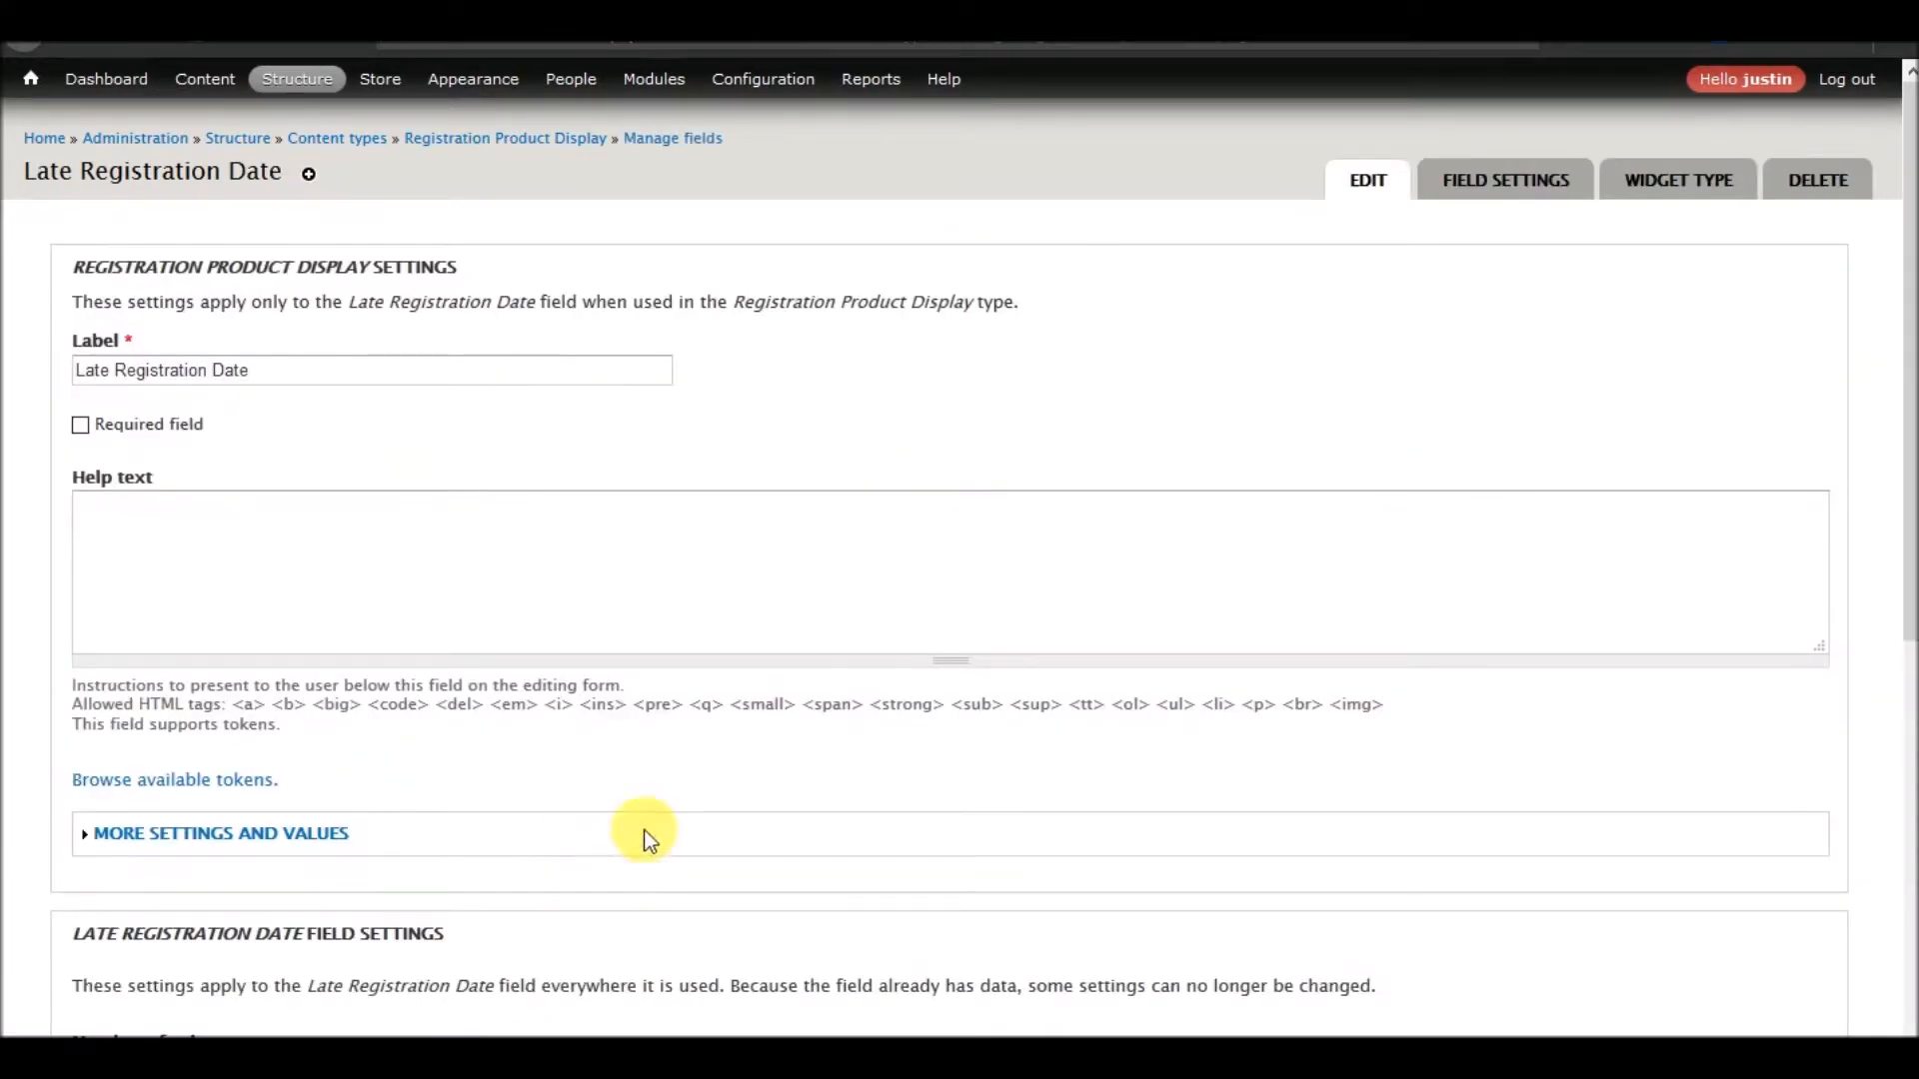
Set the Late Registration Date field's date entry option to the "Apr 9 2018 - 11:02:21pm" format and toggle its advanced settings
{"action": "scroll", "coordinate": [620, 707], "scroll_direction": "down", "scroll_amount": 6}
{"action": "scroll", "coordinate": [398, 516], "scroll_direction": "up", "scroll_amount": 3}
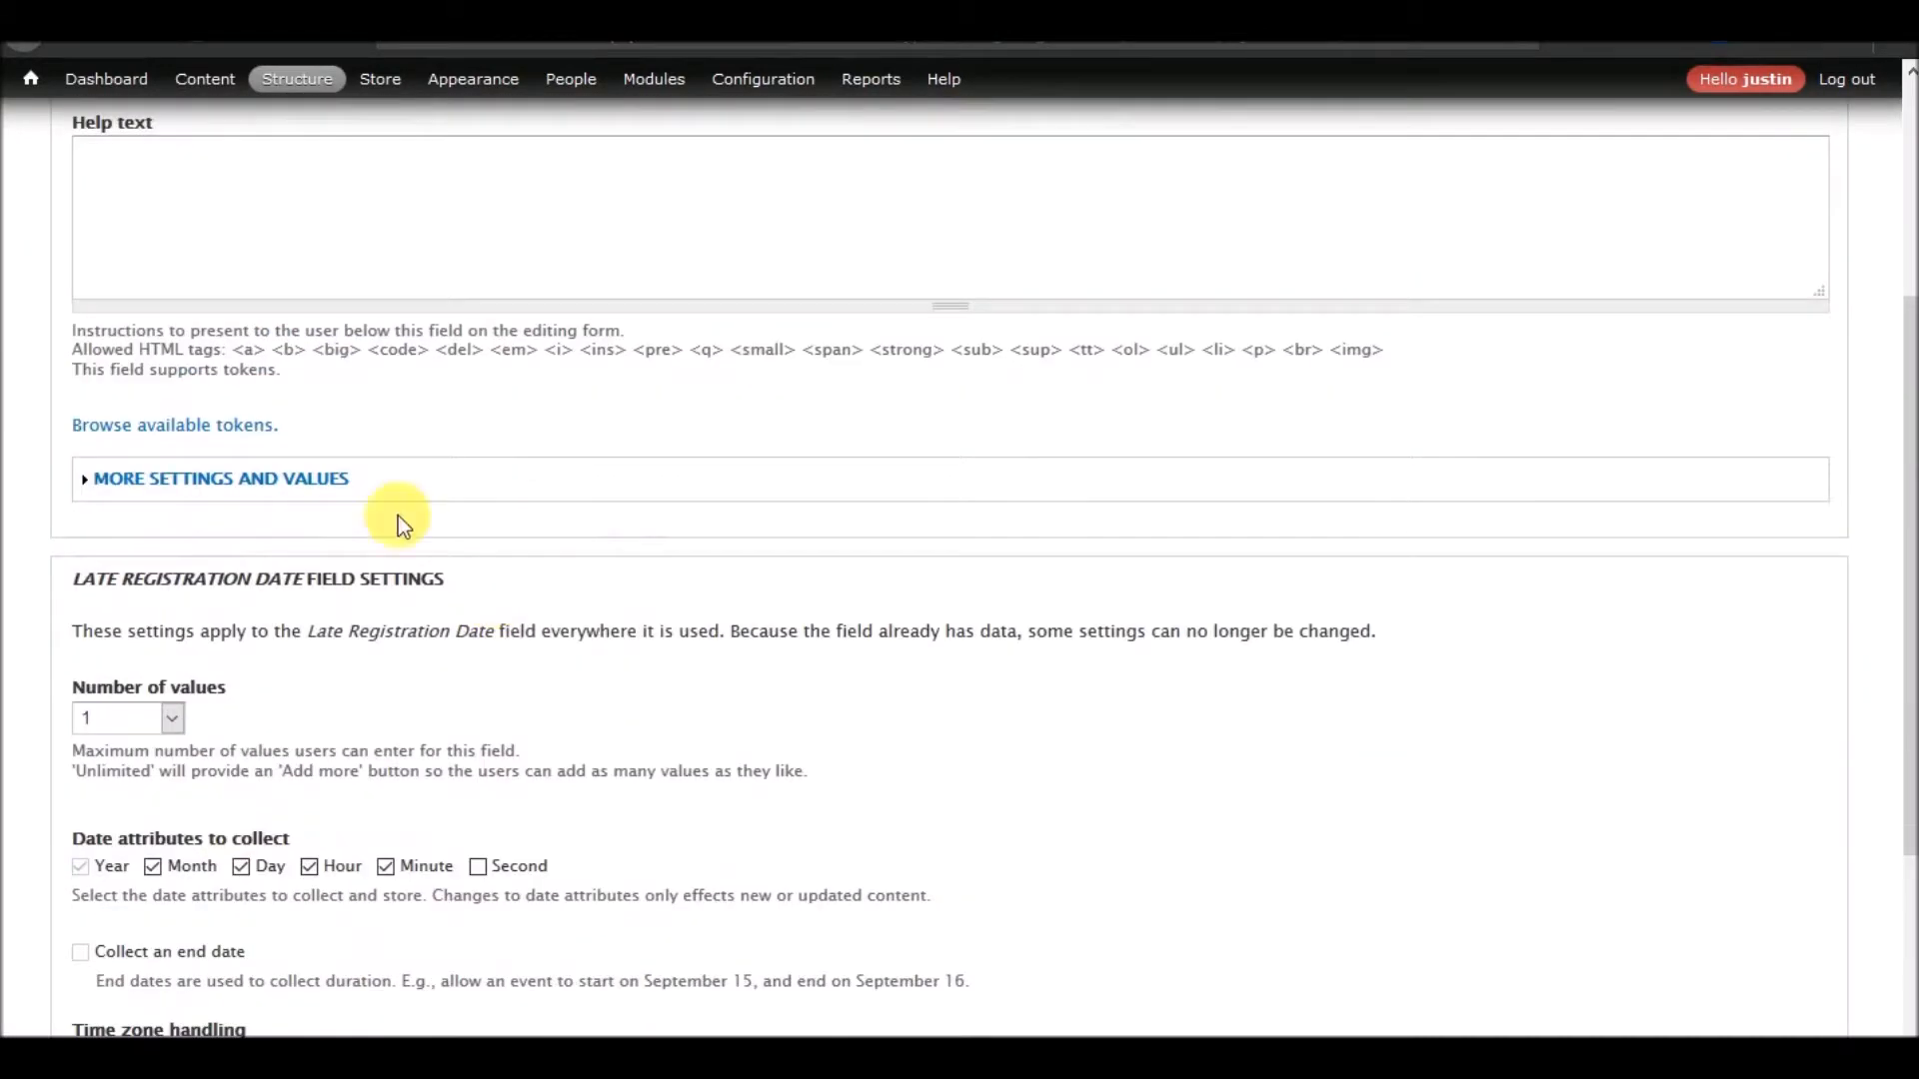
{"action": "left_click", "coordinate": [268, 480]}
{"action": "left_click", "coordinate": [418, 256]}
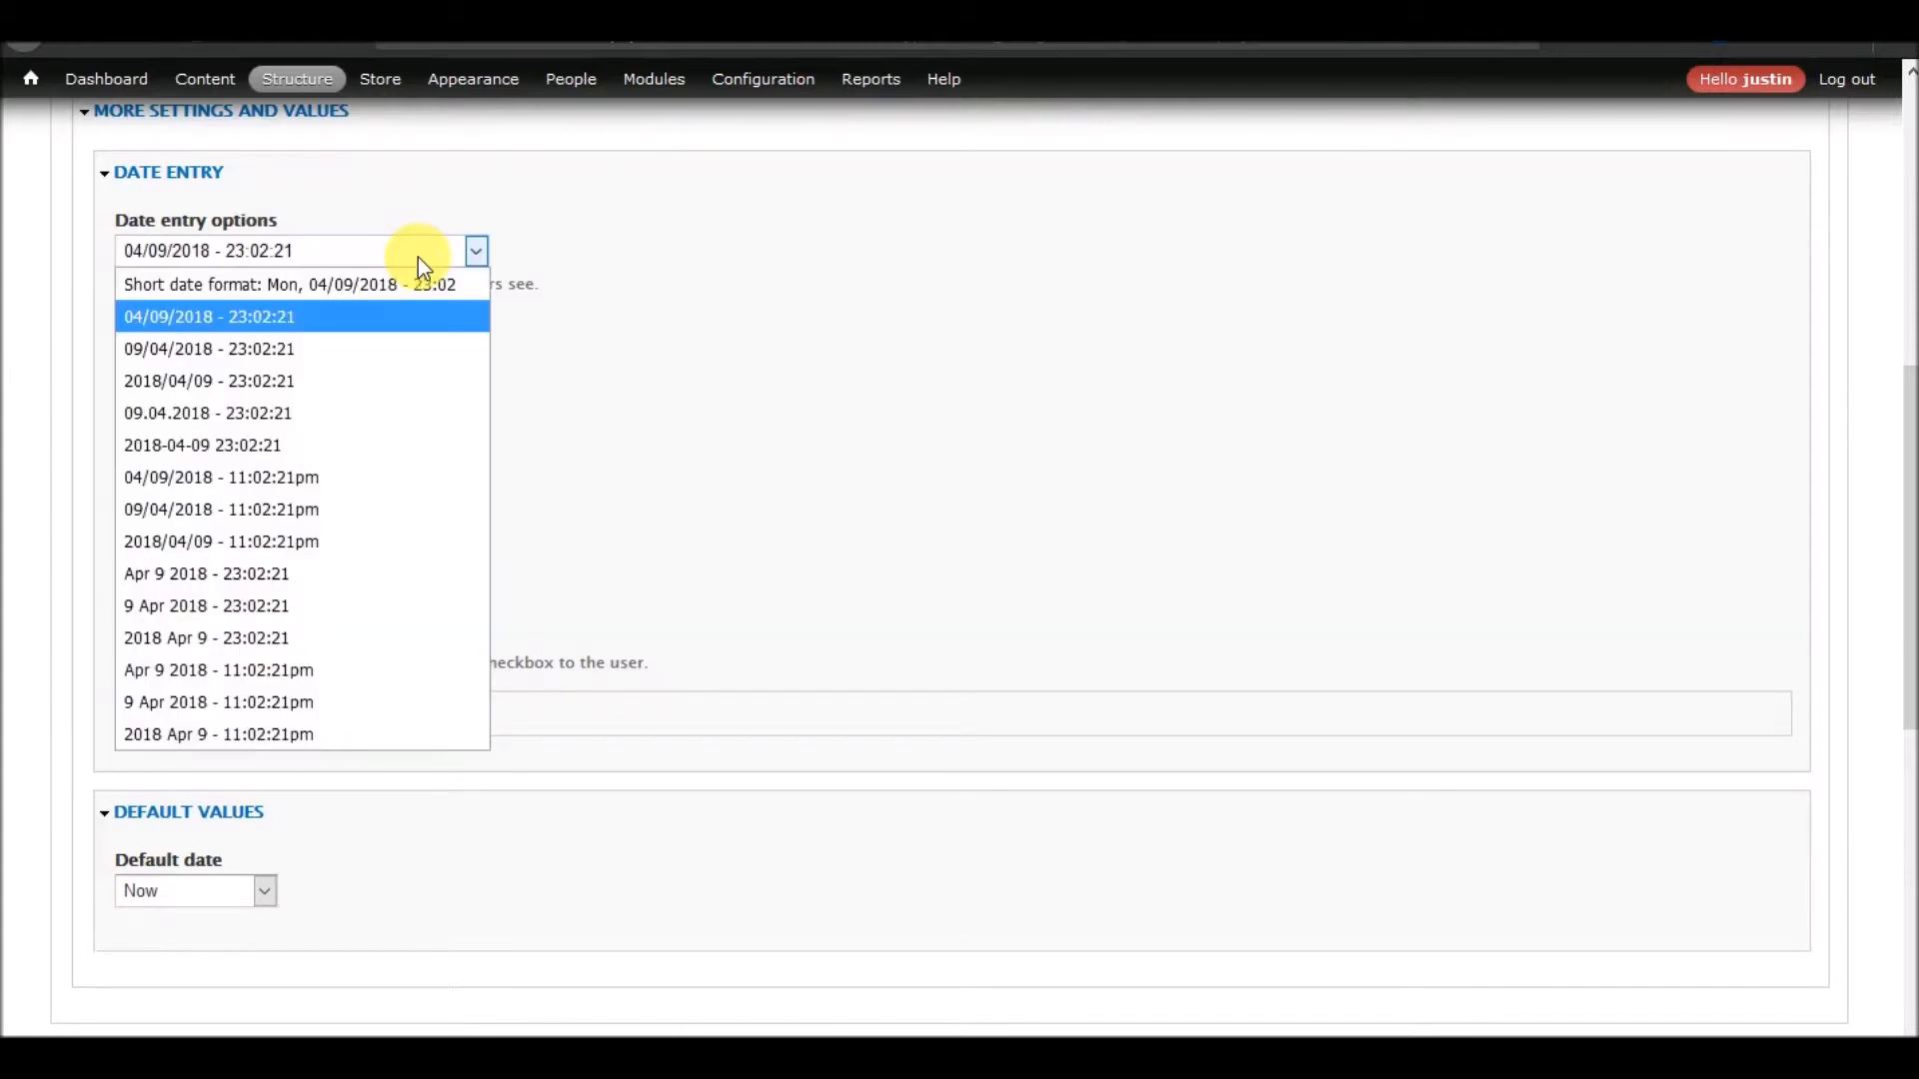
{"action": "left_click", "coordinate": [332, 671]}
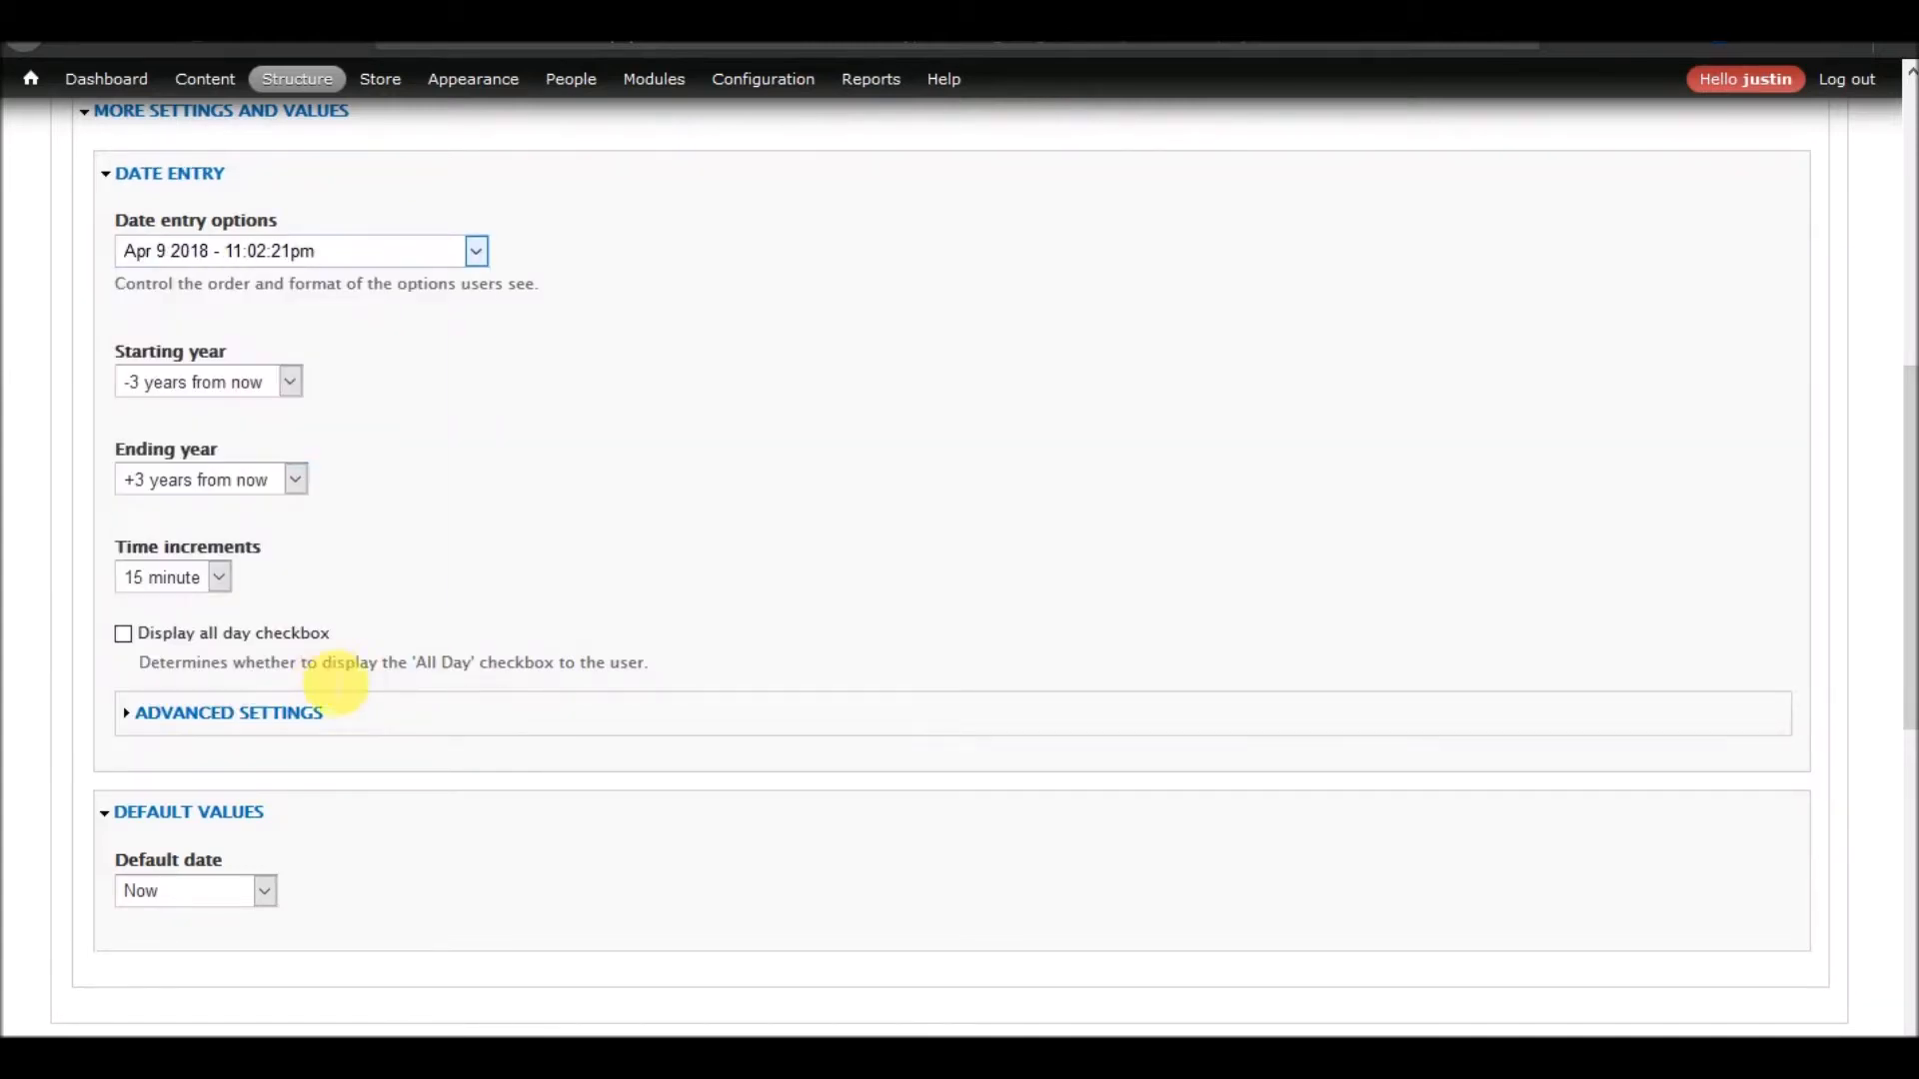
{"action": "left_click", "coordinate": [239, 714]}
Set the Late Registration Date field's default date to "No default value" and go through its remaining field settings
{"action": "scroll", "coordinate": [407, 759], "scroll_direction": "down", "scroll_amount": 7}
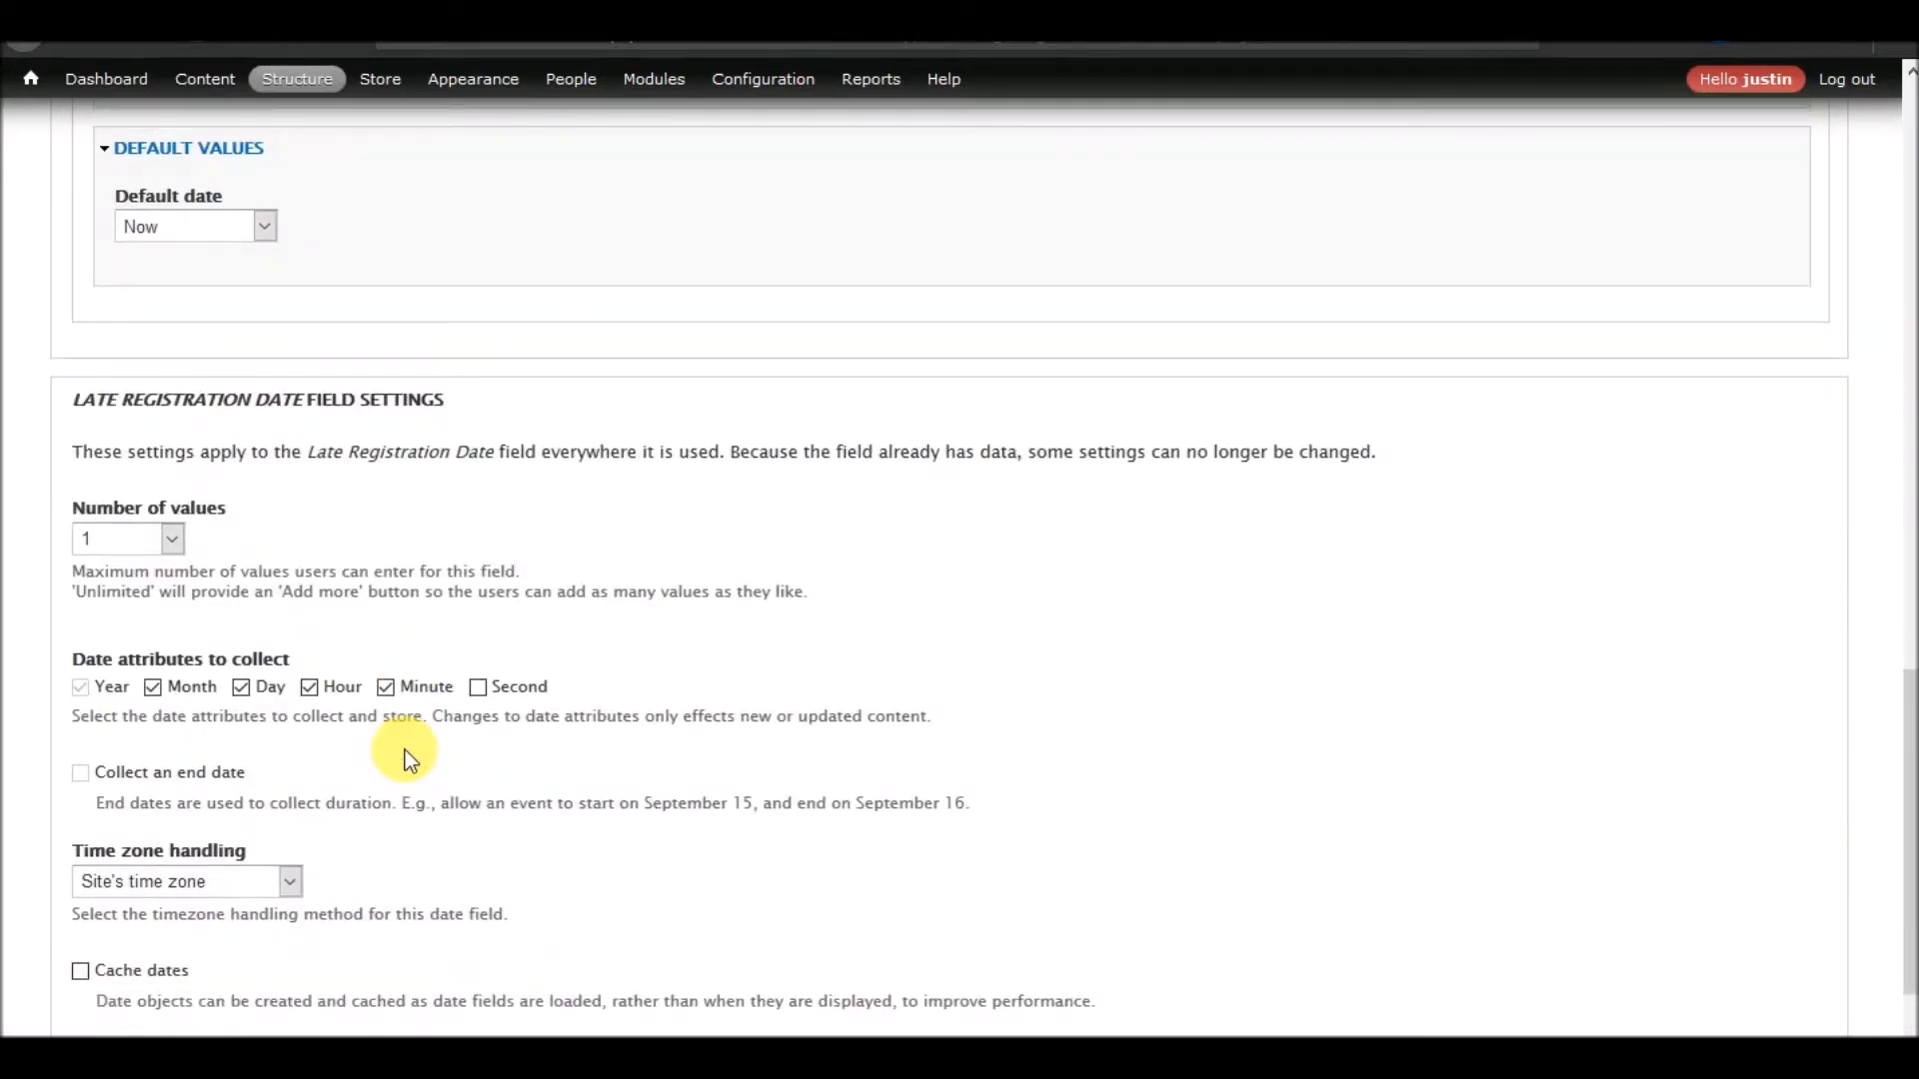
{"action": "left_click", "coordinate": [261, 232]}
{"action": "left_click", "coordinate": [248, 254]}
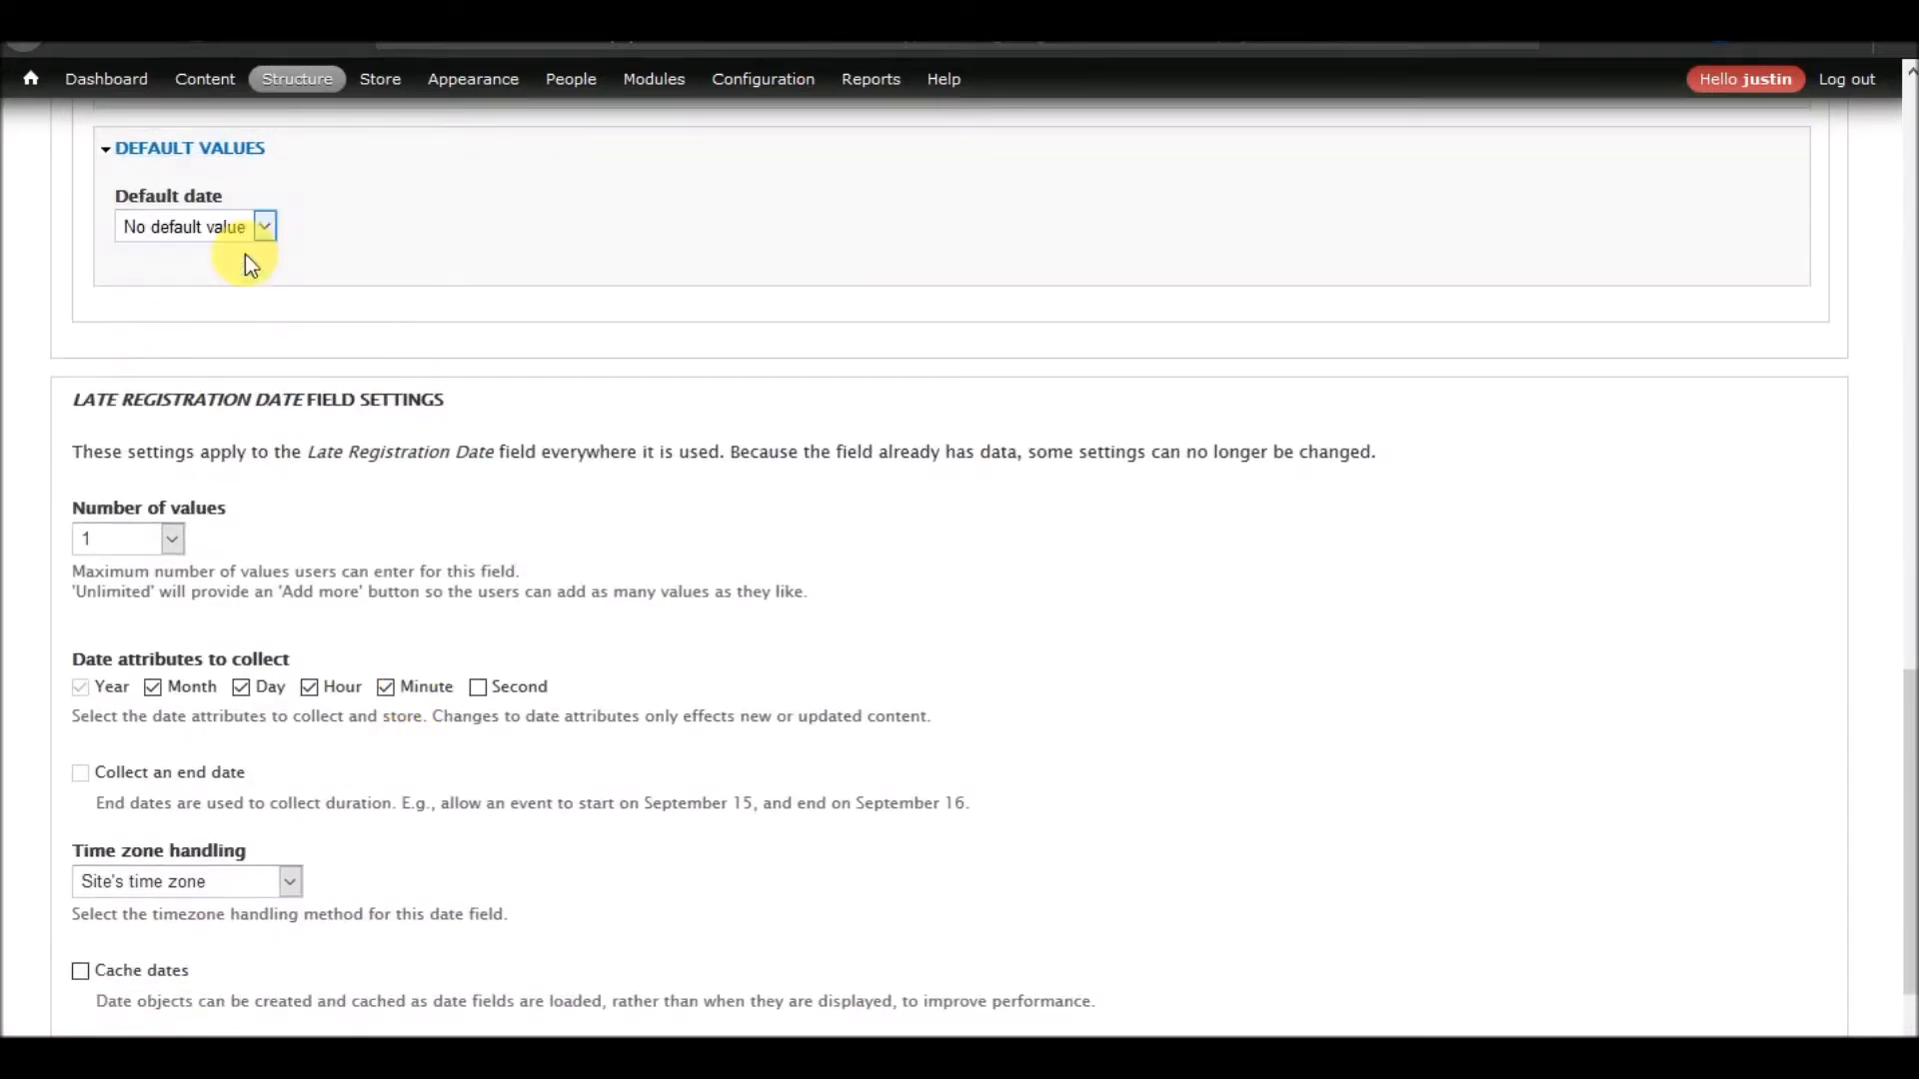
{"action": "scroll", "coordinate": [501, 518], "scroll_direction": "down", "scroll_amount": 2}
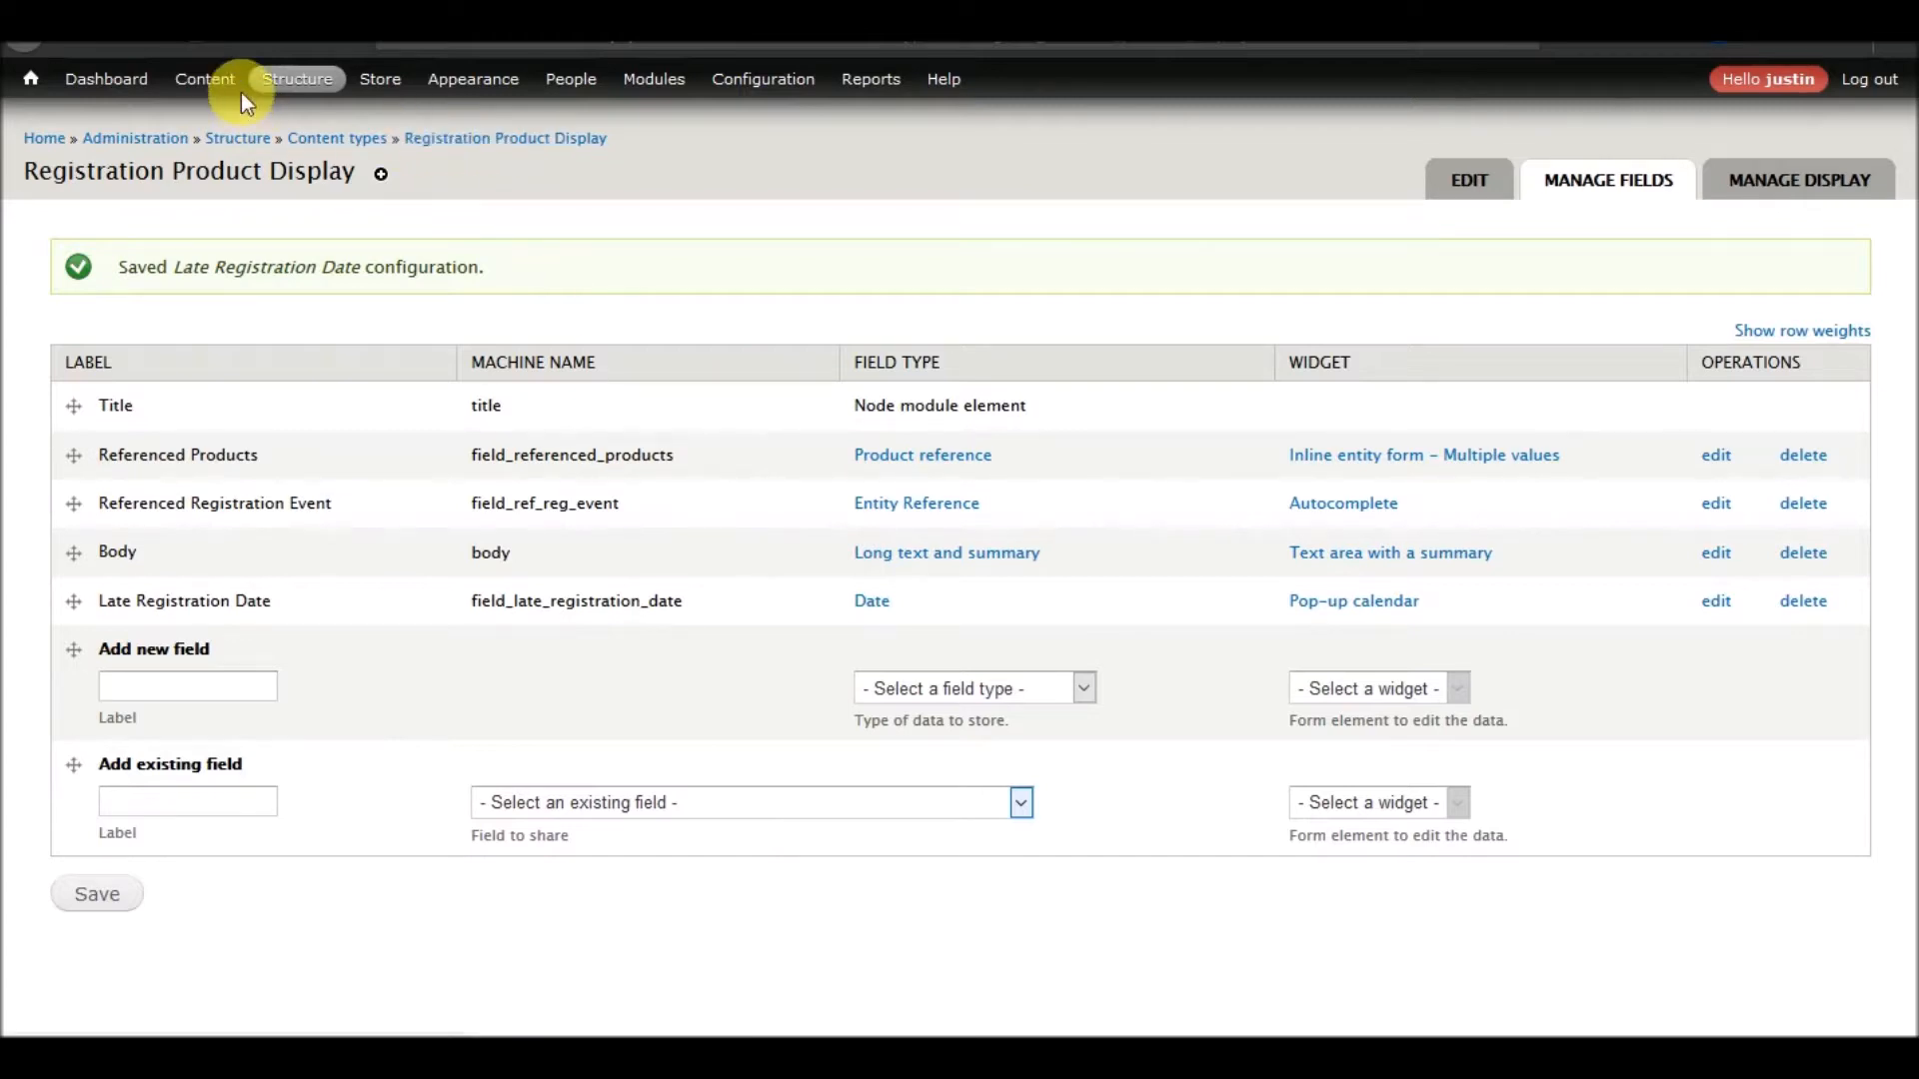
Return to the 2018 Perfectly Optimized Annual Conference page from the site's content overview and check its registration displays
{"action": "left_click", "coordinate": [222, 88]}
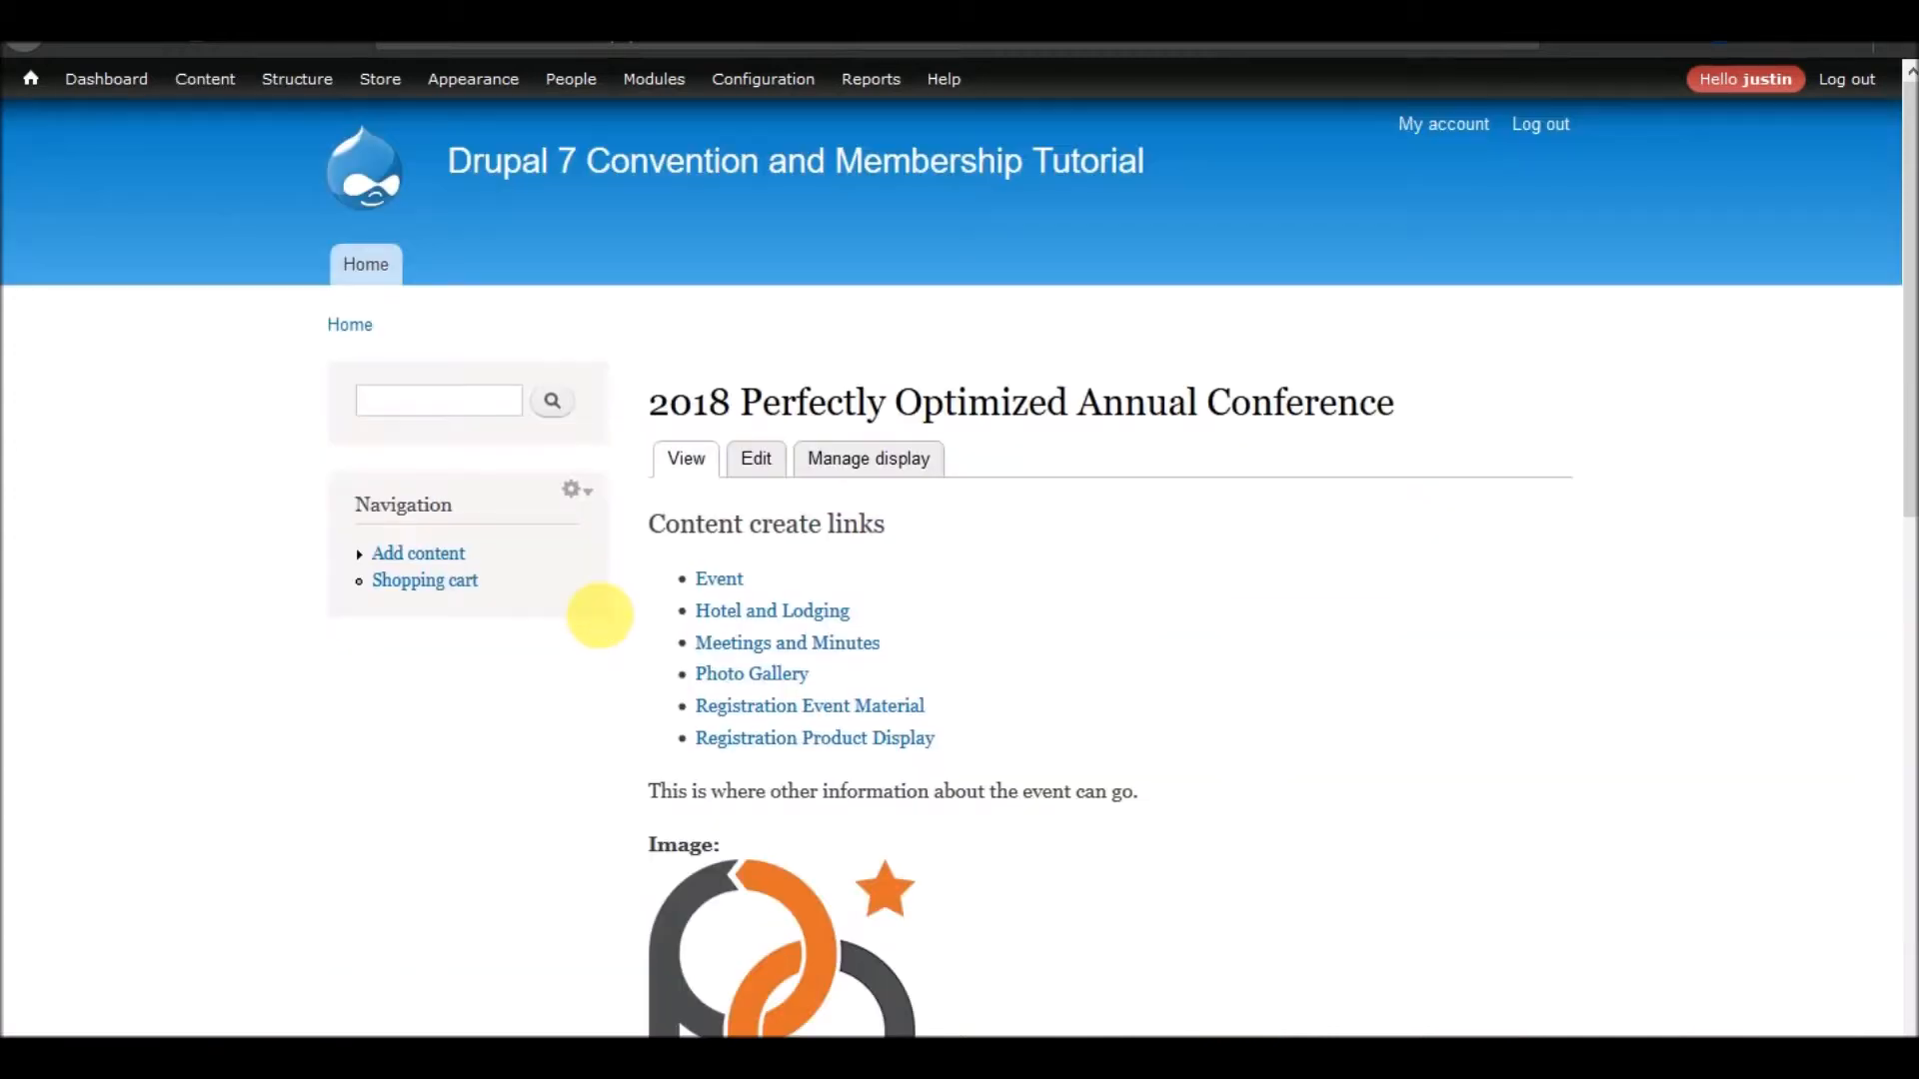
{"action": "scroll", "coordinate": [599, 616], "scroll_direction": "down", "scroll_amount": 10}
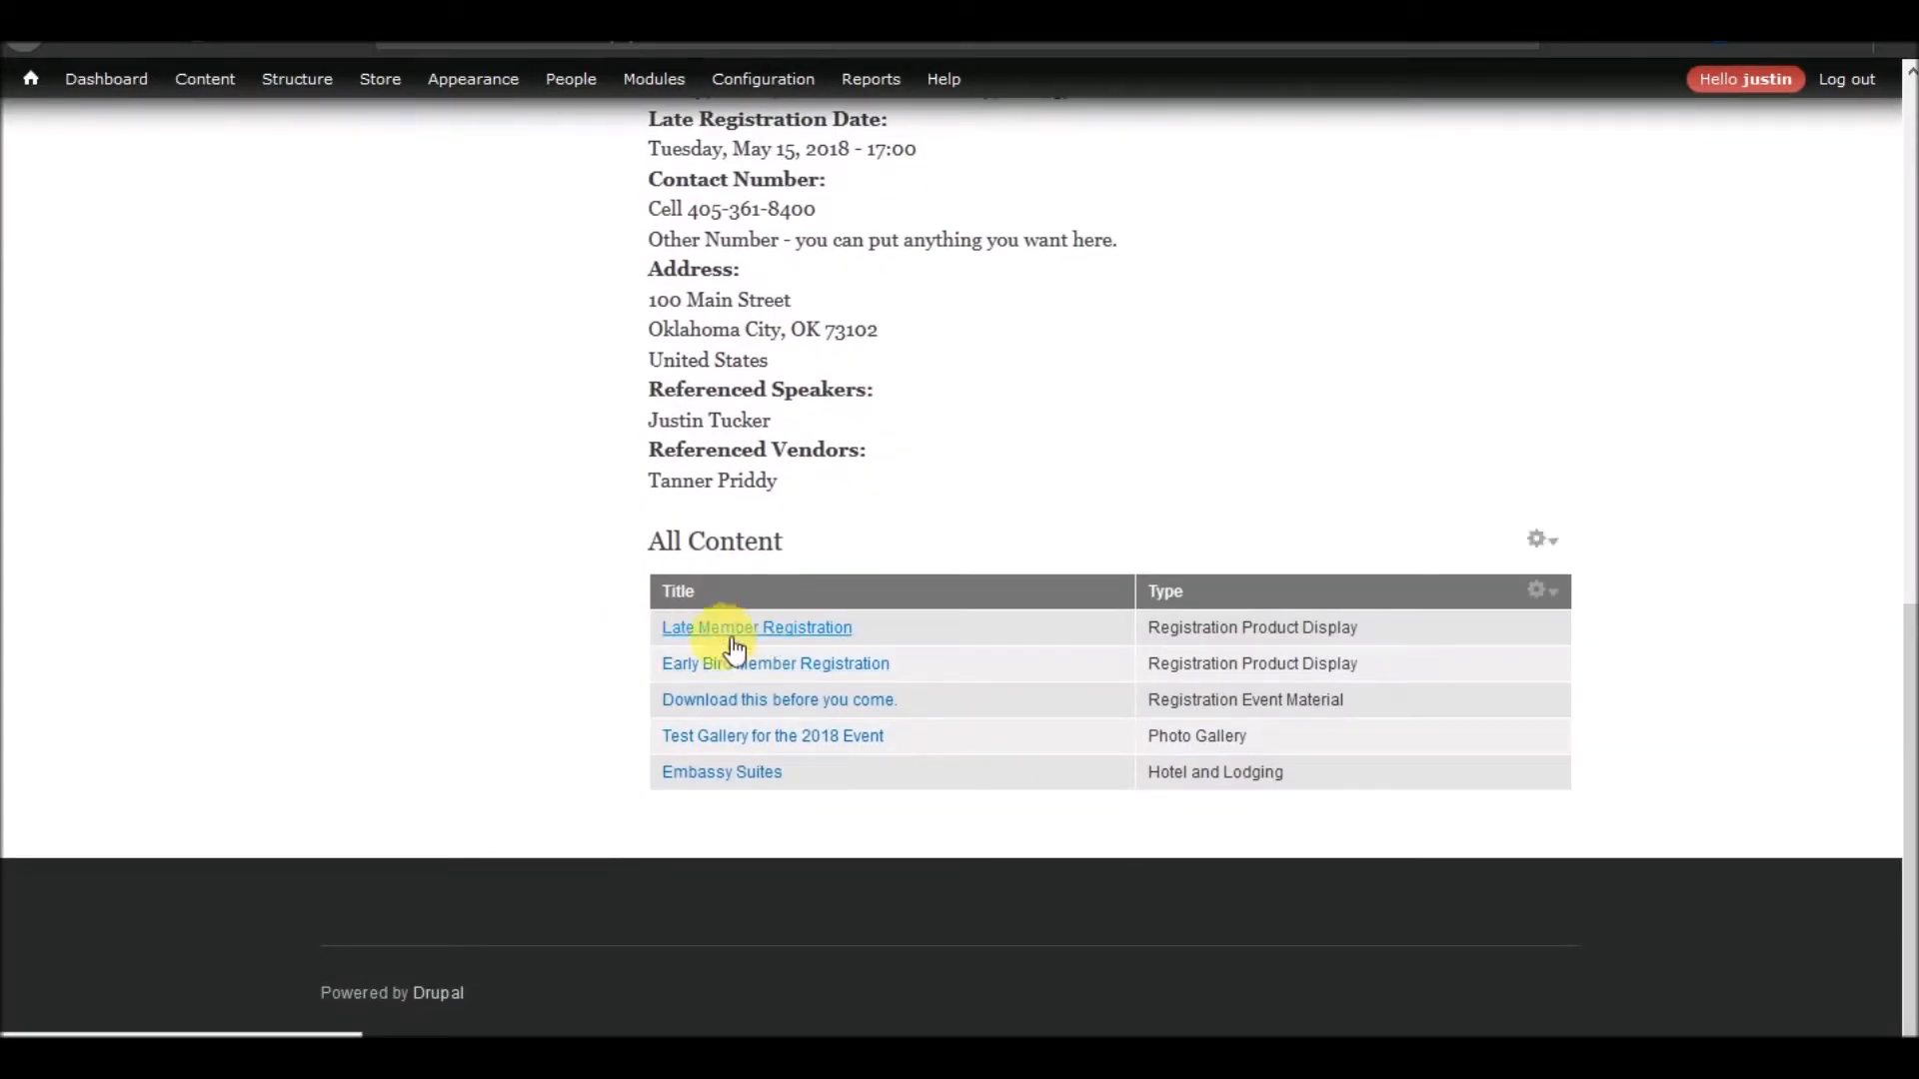
{"action": "left_click", "coordinate": [785, 667]}
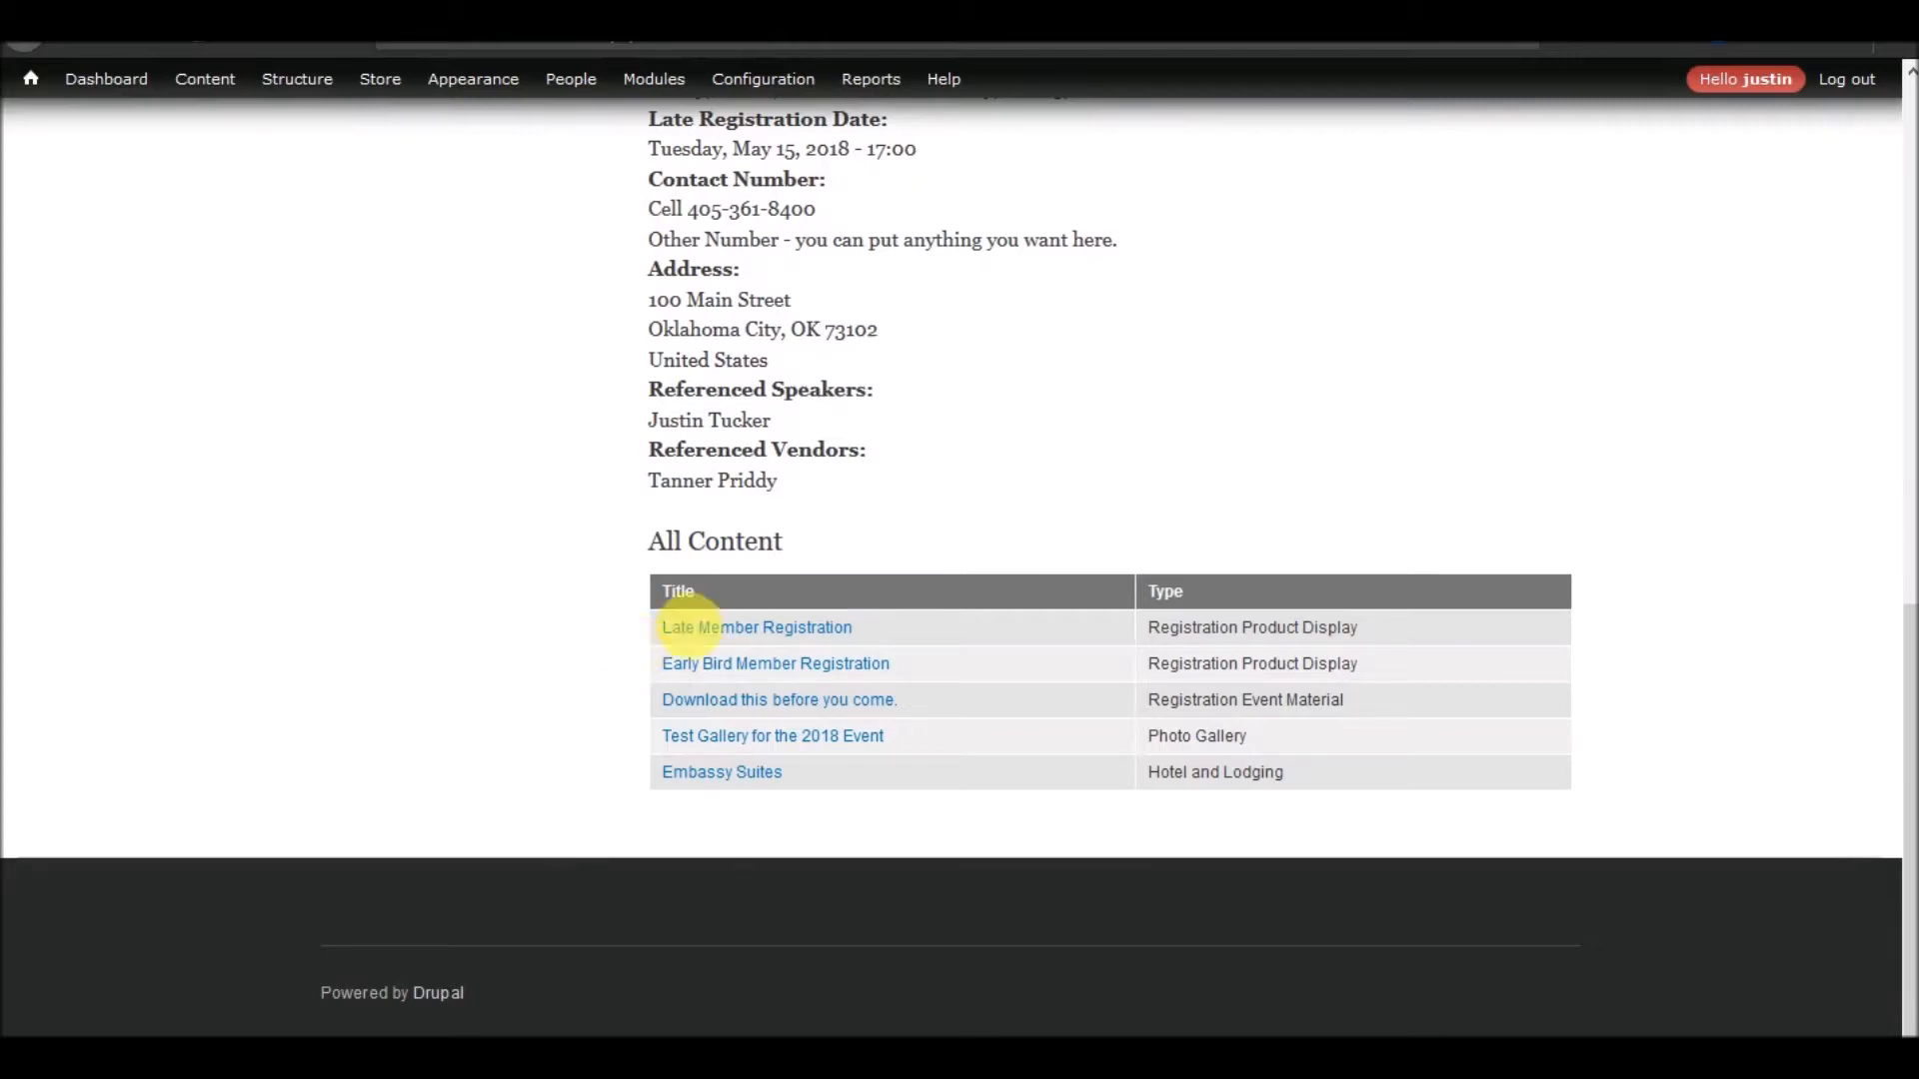
{"action": "left_click", "coordinate": [744, 628]}
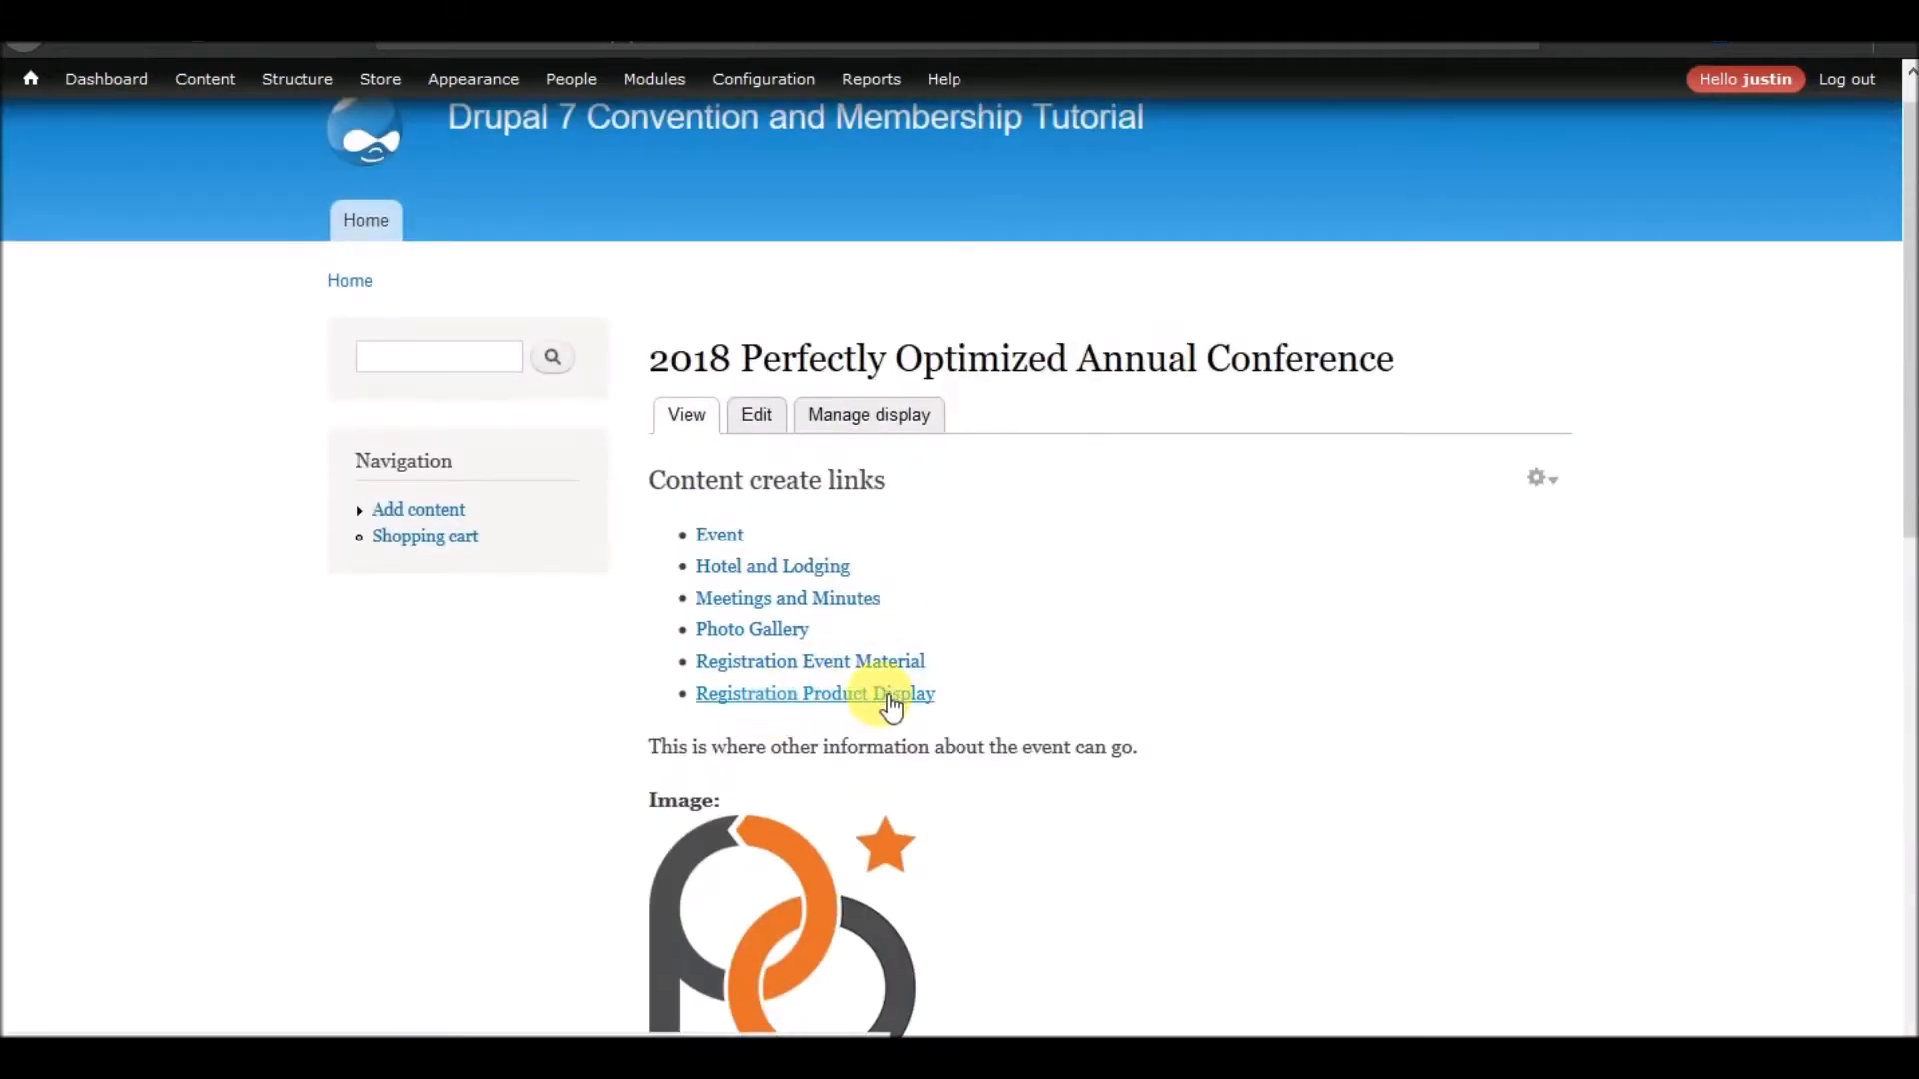
{"action": "scroll", "coordinate": [877, 686], "scroll_direction": "down", "scroll_amount": 6}
{"action": "scroll", "coordinate": [945, 484], "scroll_direction": "down", "scroll_amount": 5}
Examine the referenced products offered on the Early Bird Member Registration page and return to the conference page
{"action": "left_click", "coordinate": [769, 667]}
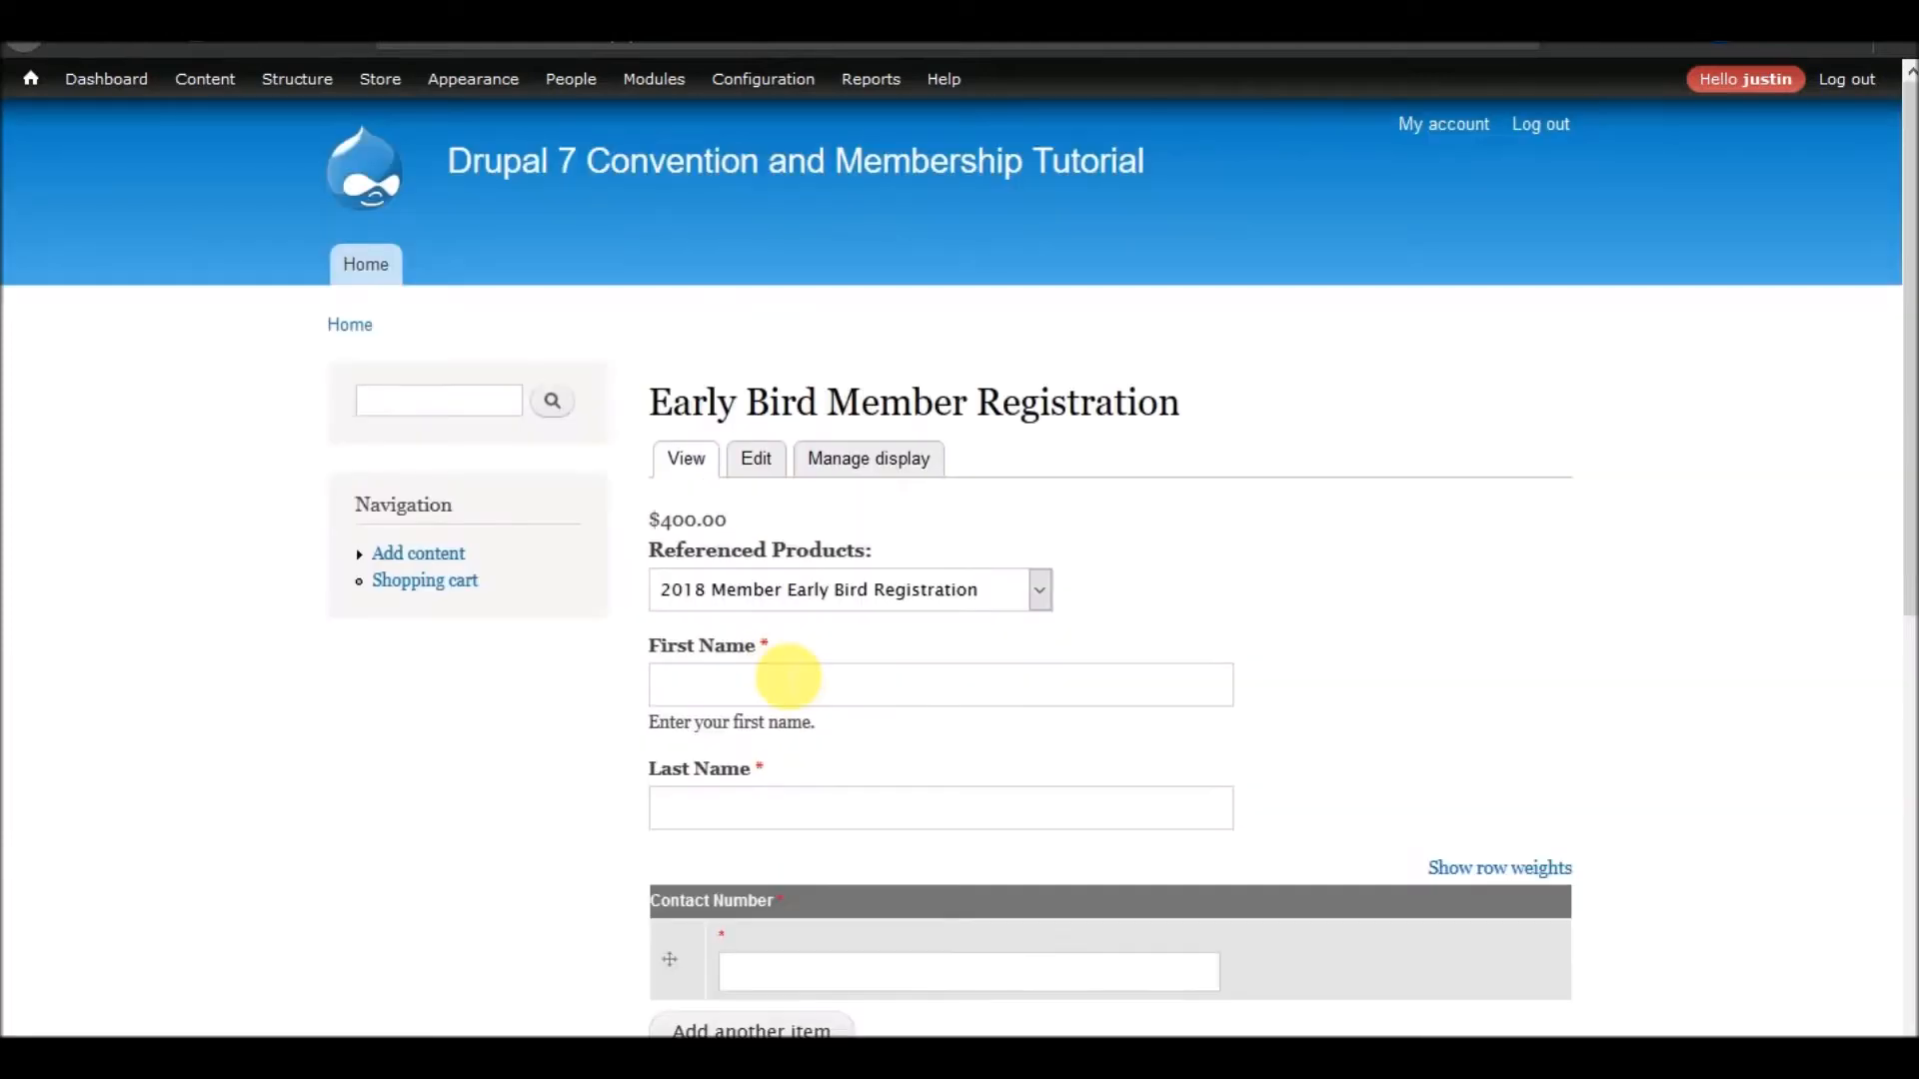
{"action": "left_click", "coordinate": [780, 589]}
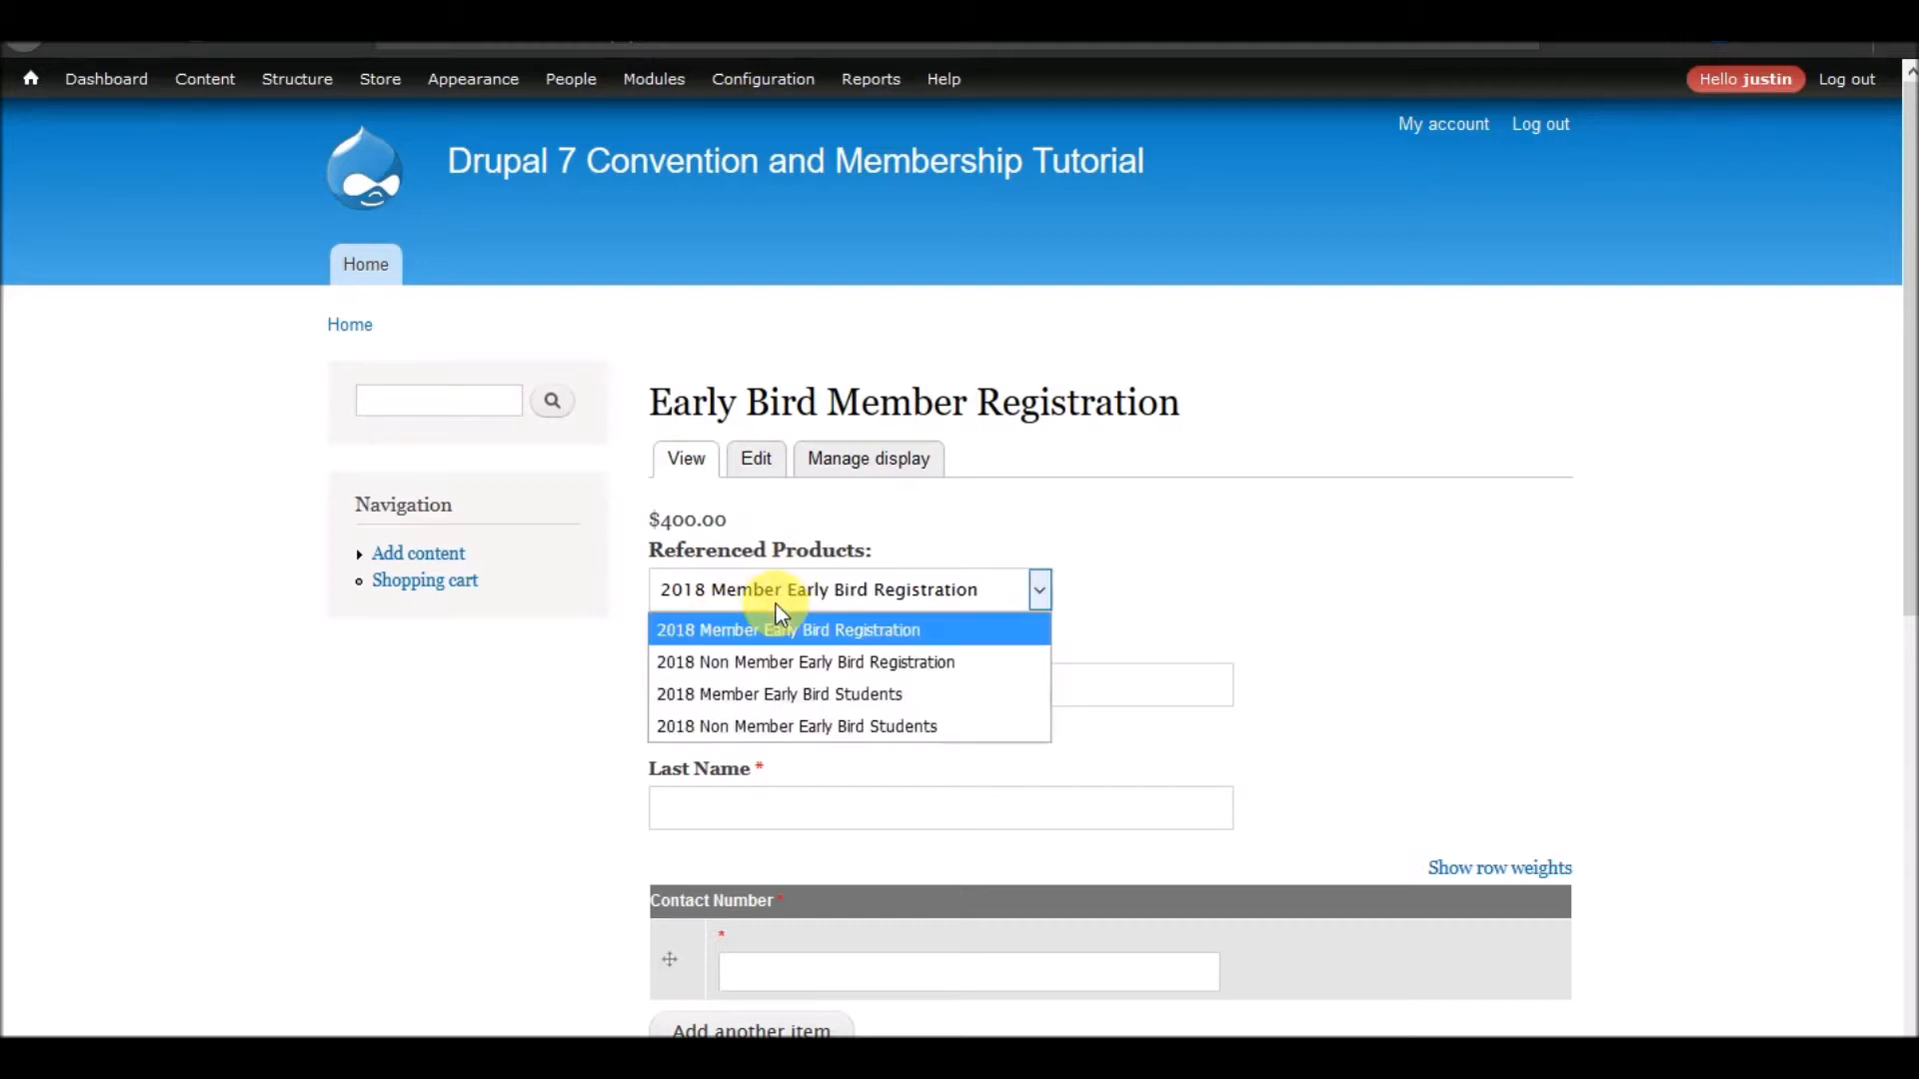
{"action": "left_click", "coordinate": [34, 47]}
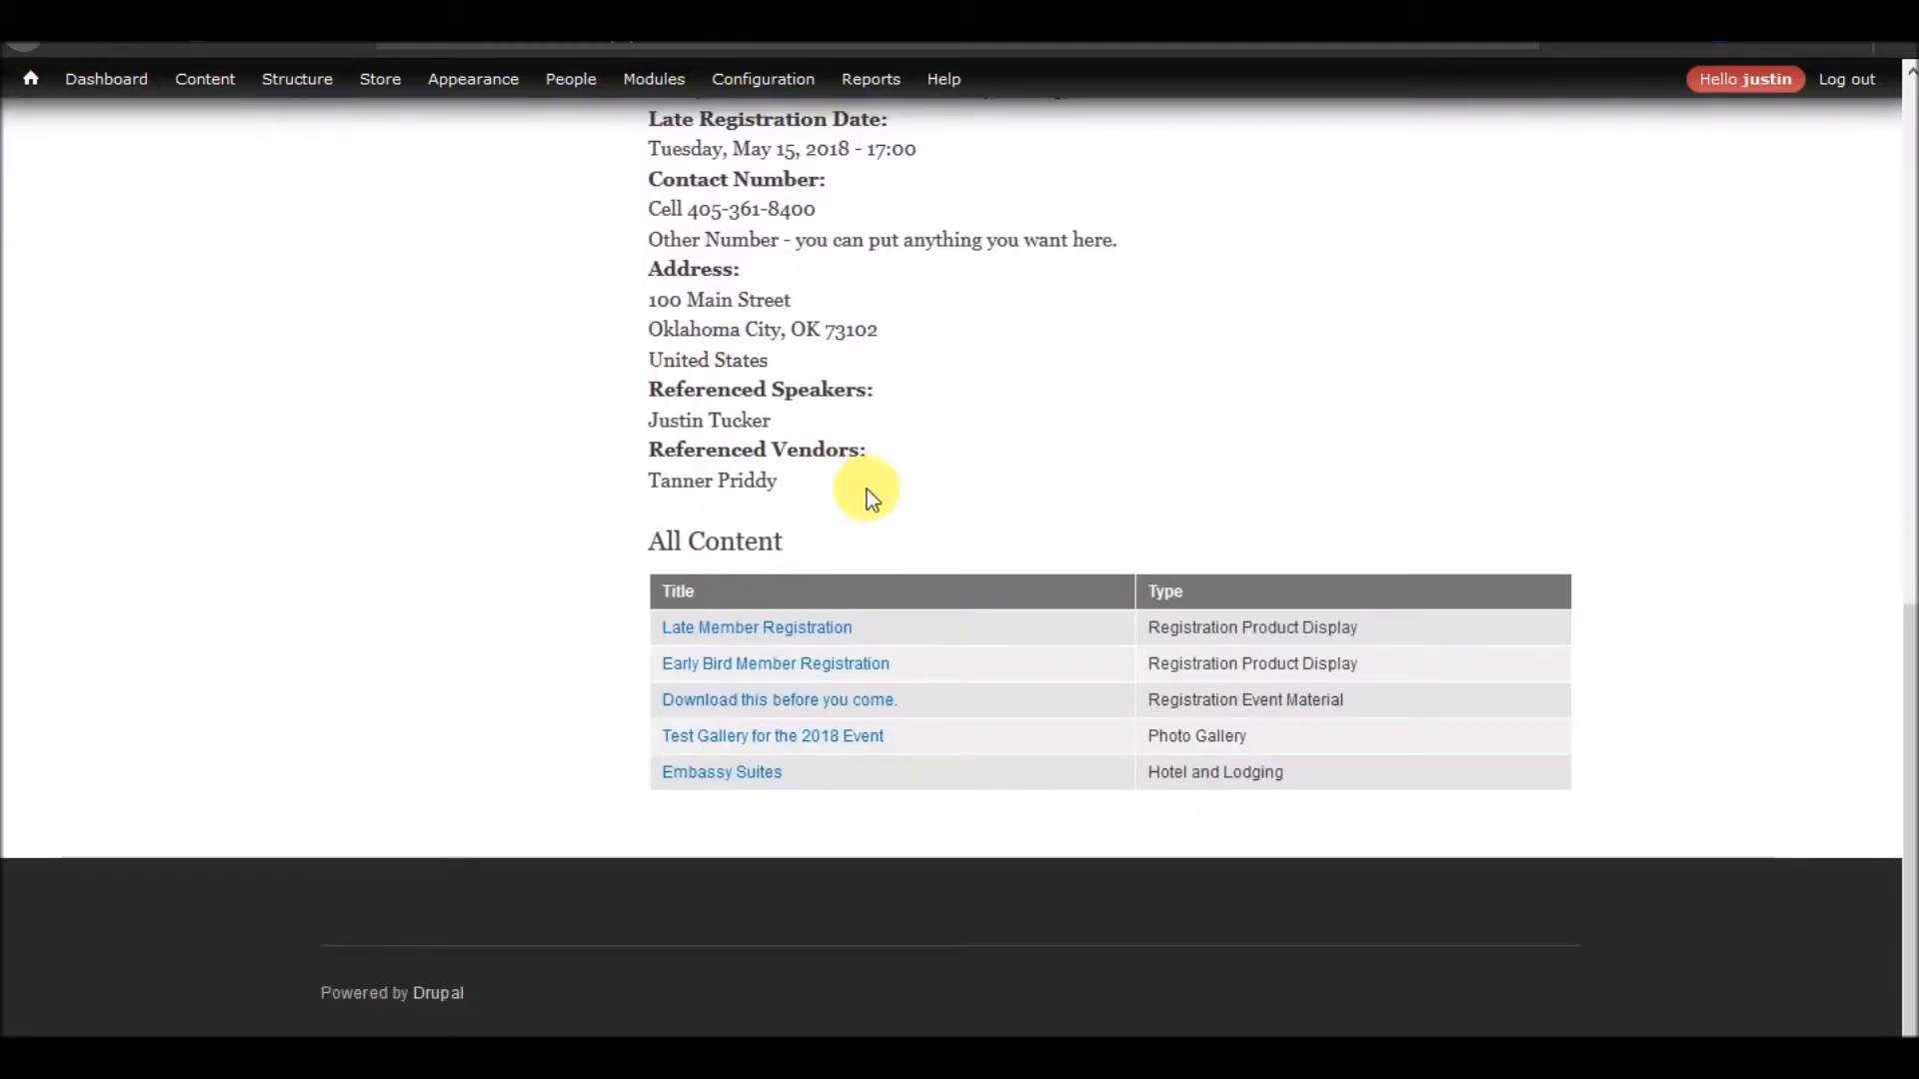
{"action": "left_click", "coordinate": [875, 665]}
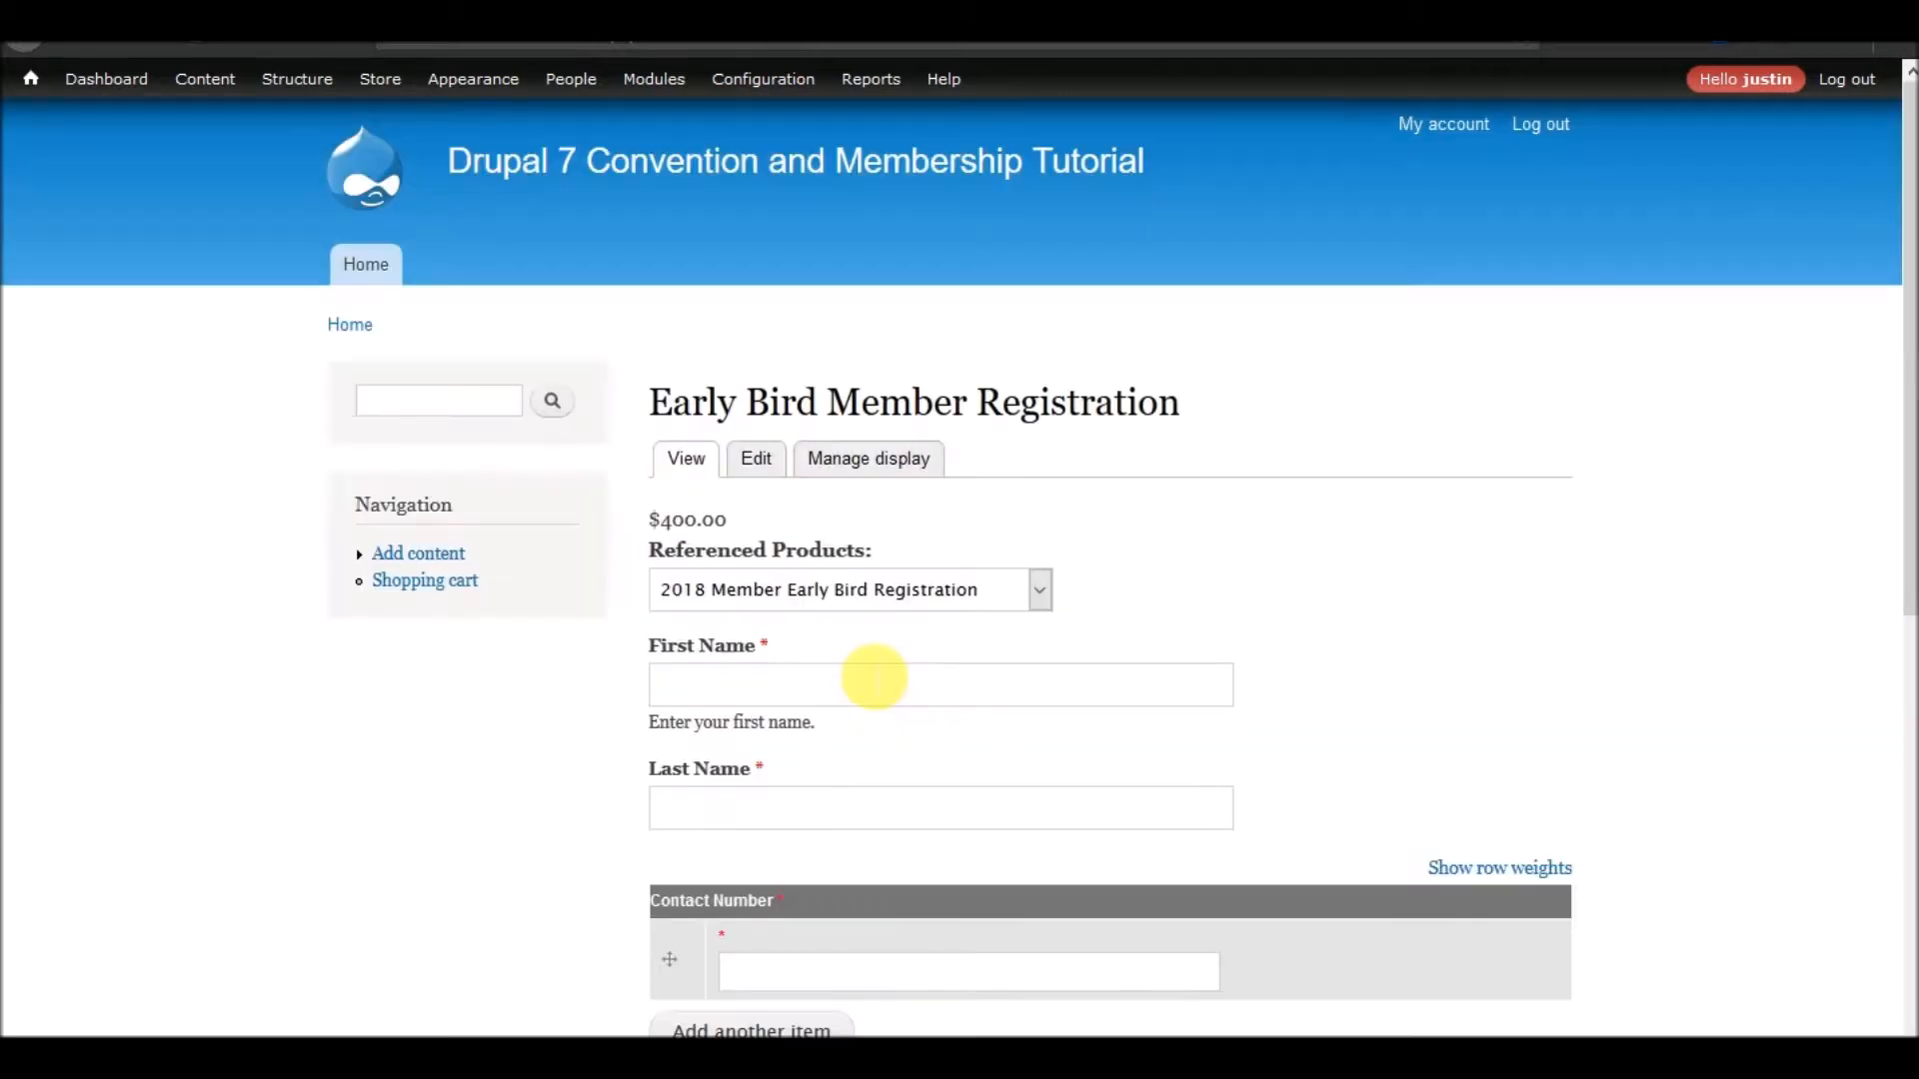
{"action": "left_click", "coordinate": [787, 588]}
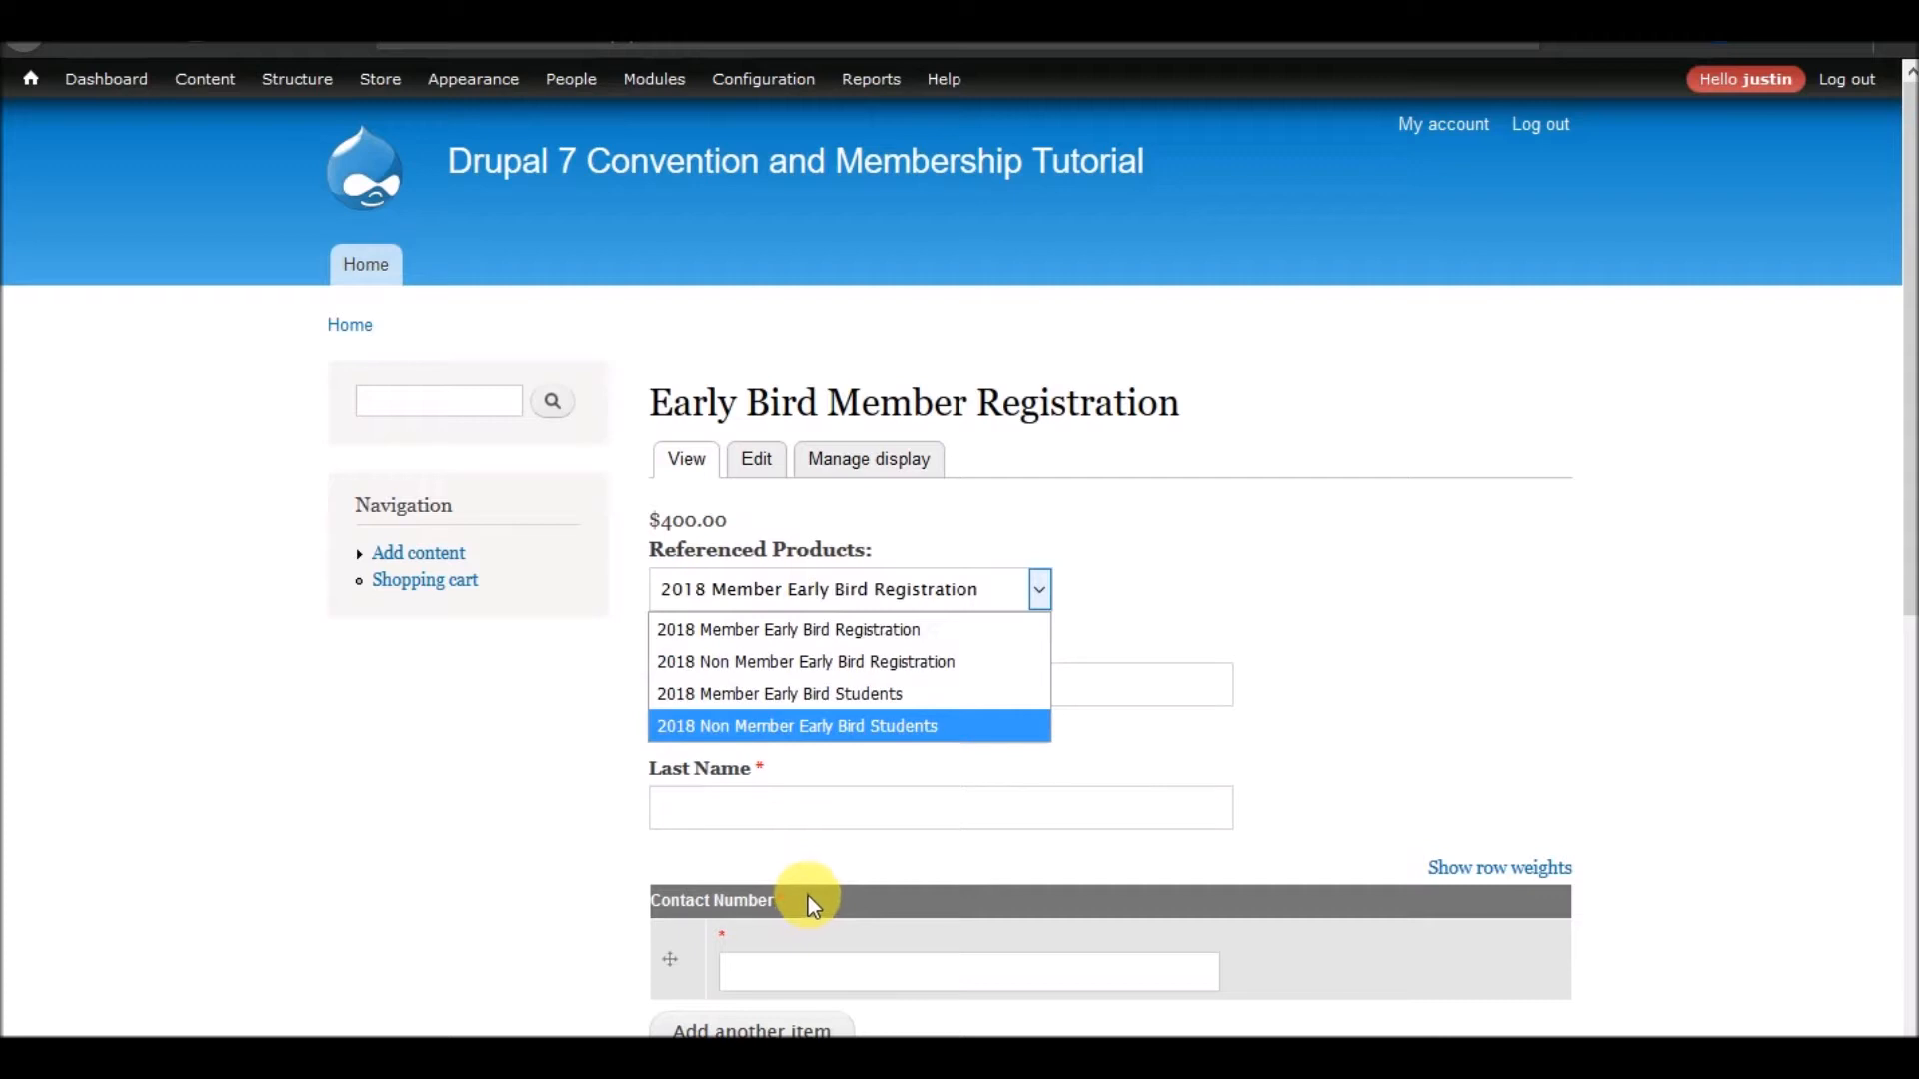
{"action": "left_click", "coordinate": [40, 51]}
{"action": "left_click", "coordinate": [22, 44]}
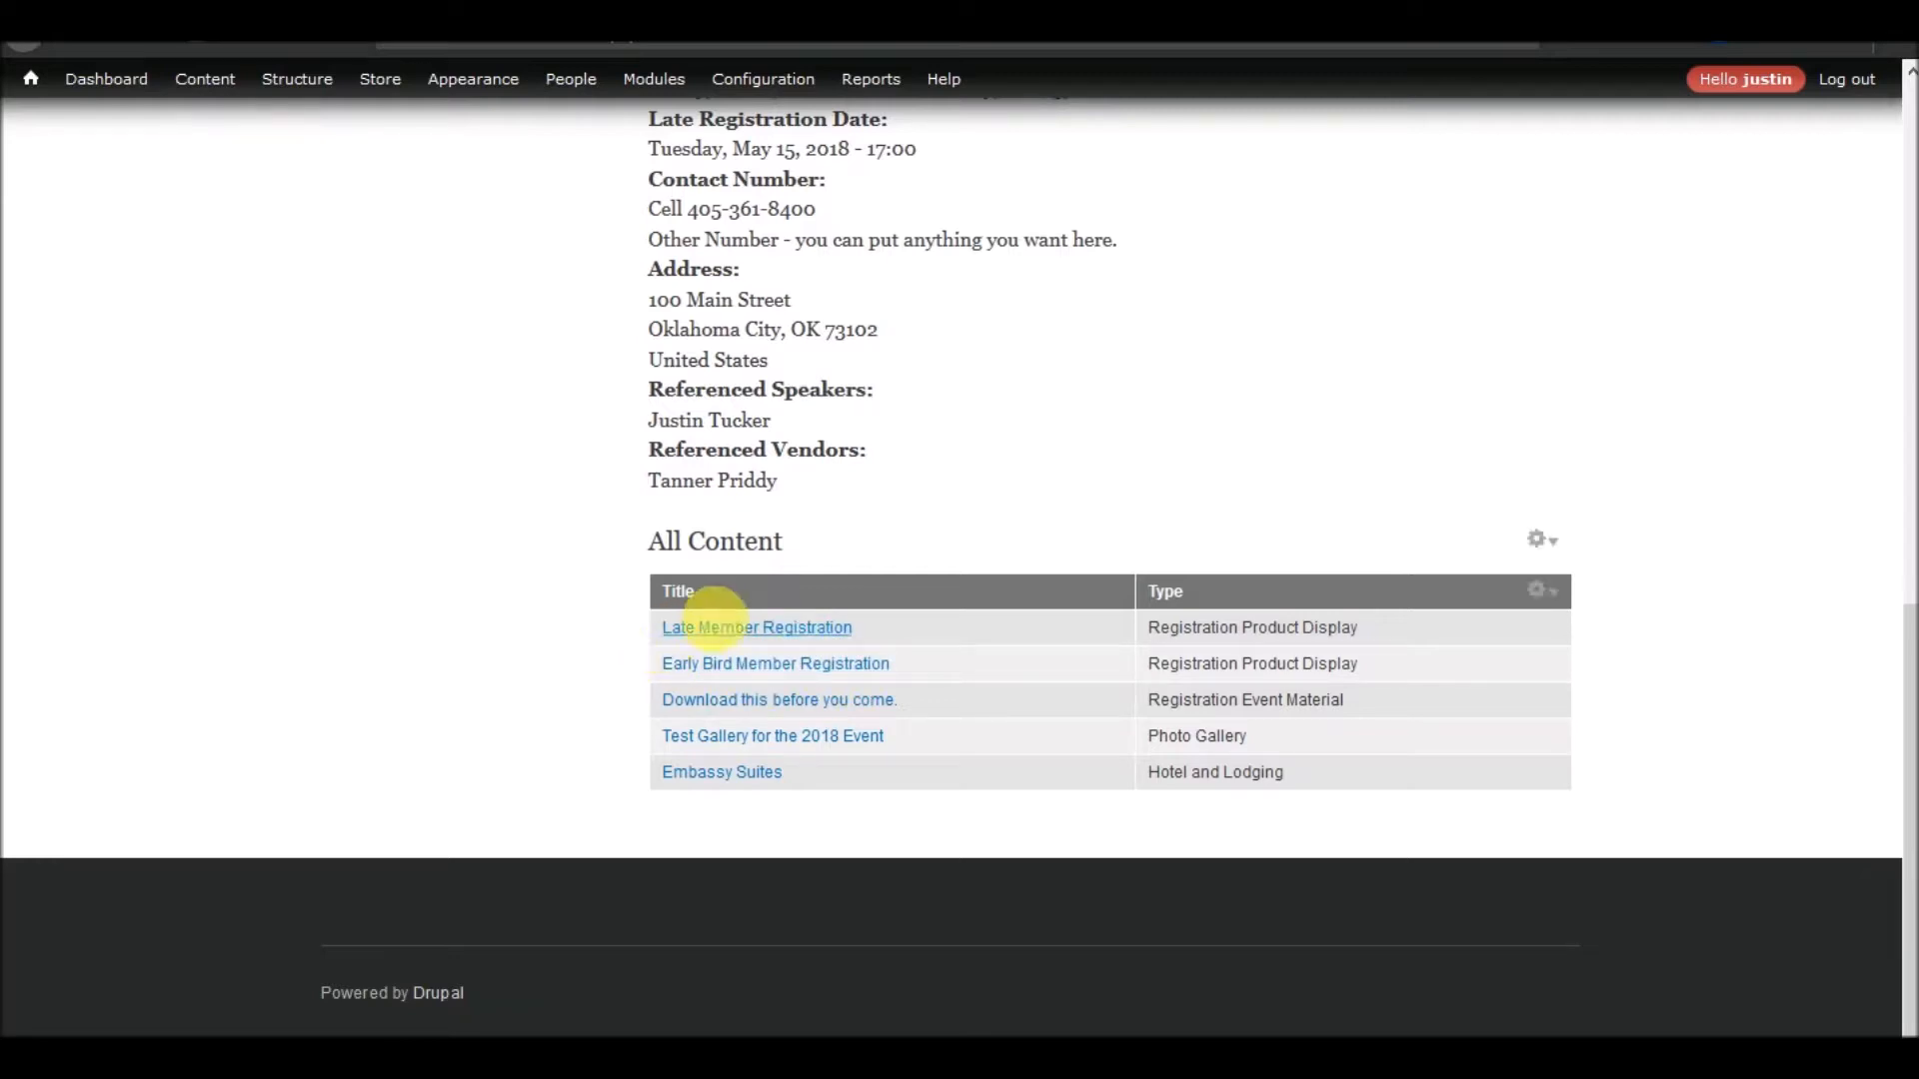
Review the Late Member Registration page and open that product display for editing
{"action": "left_click", "coordinate": [724, 629]}
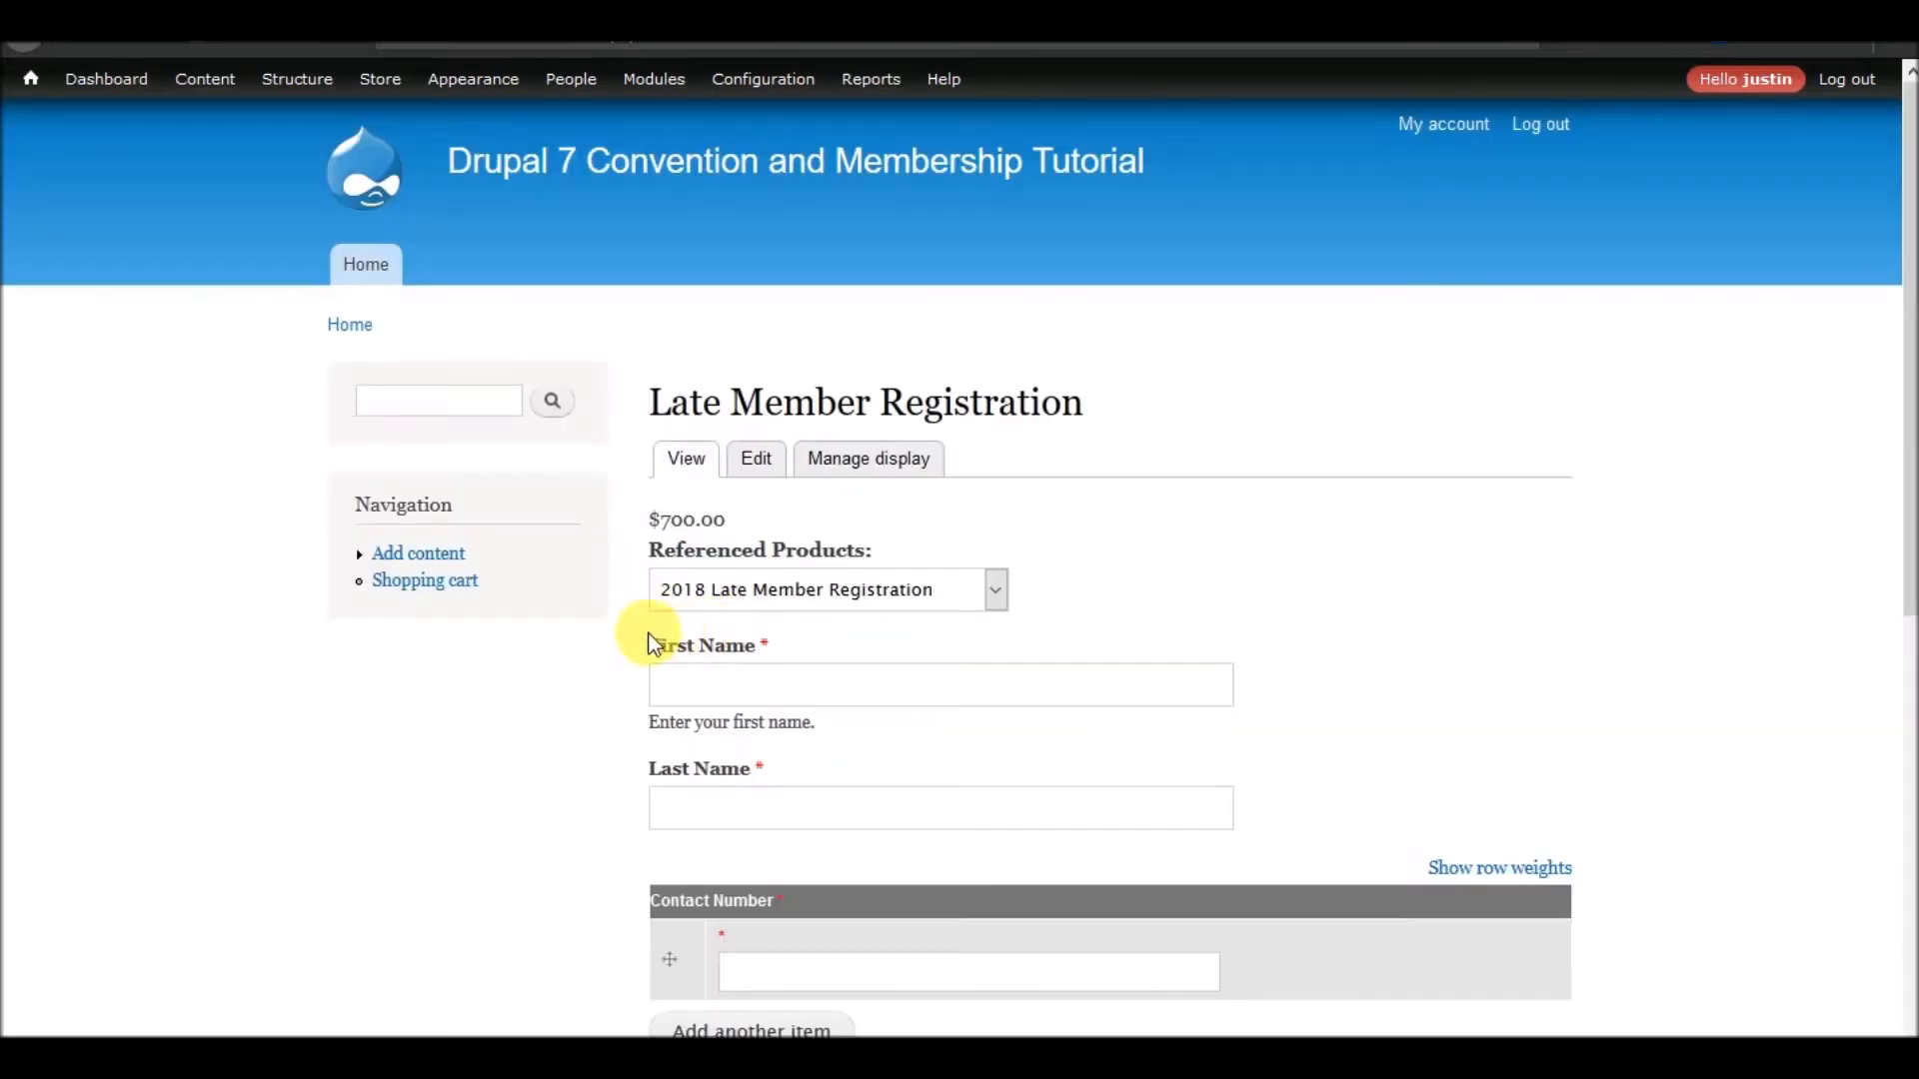
{"action": "scroll", "coordinate": [598, 674], "scroll_direction": "down", "scroll_amount": 7}
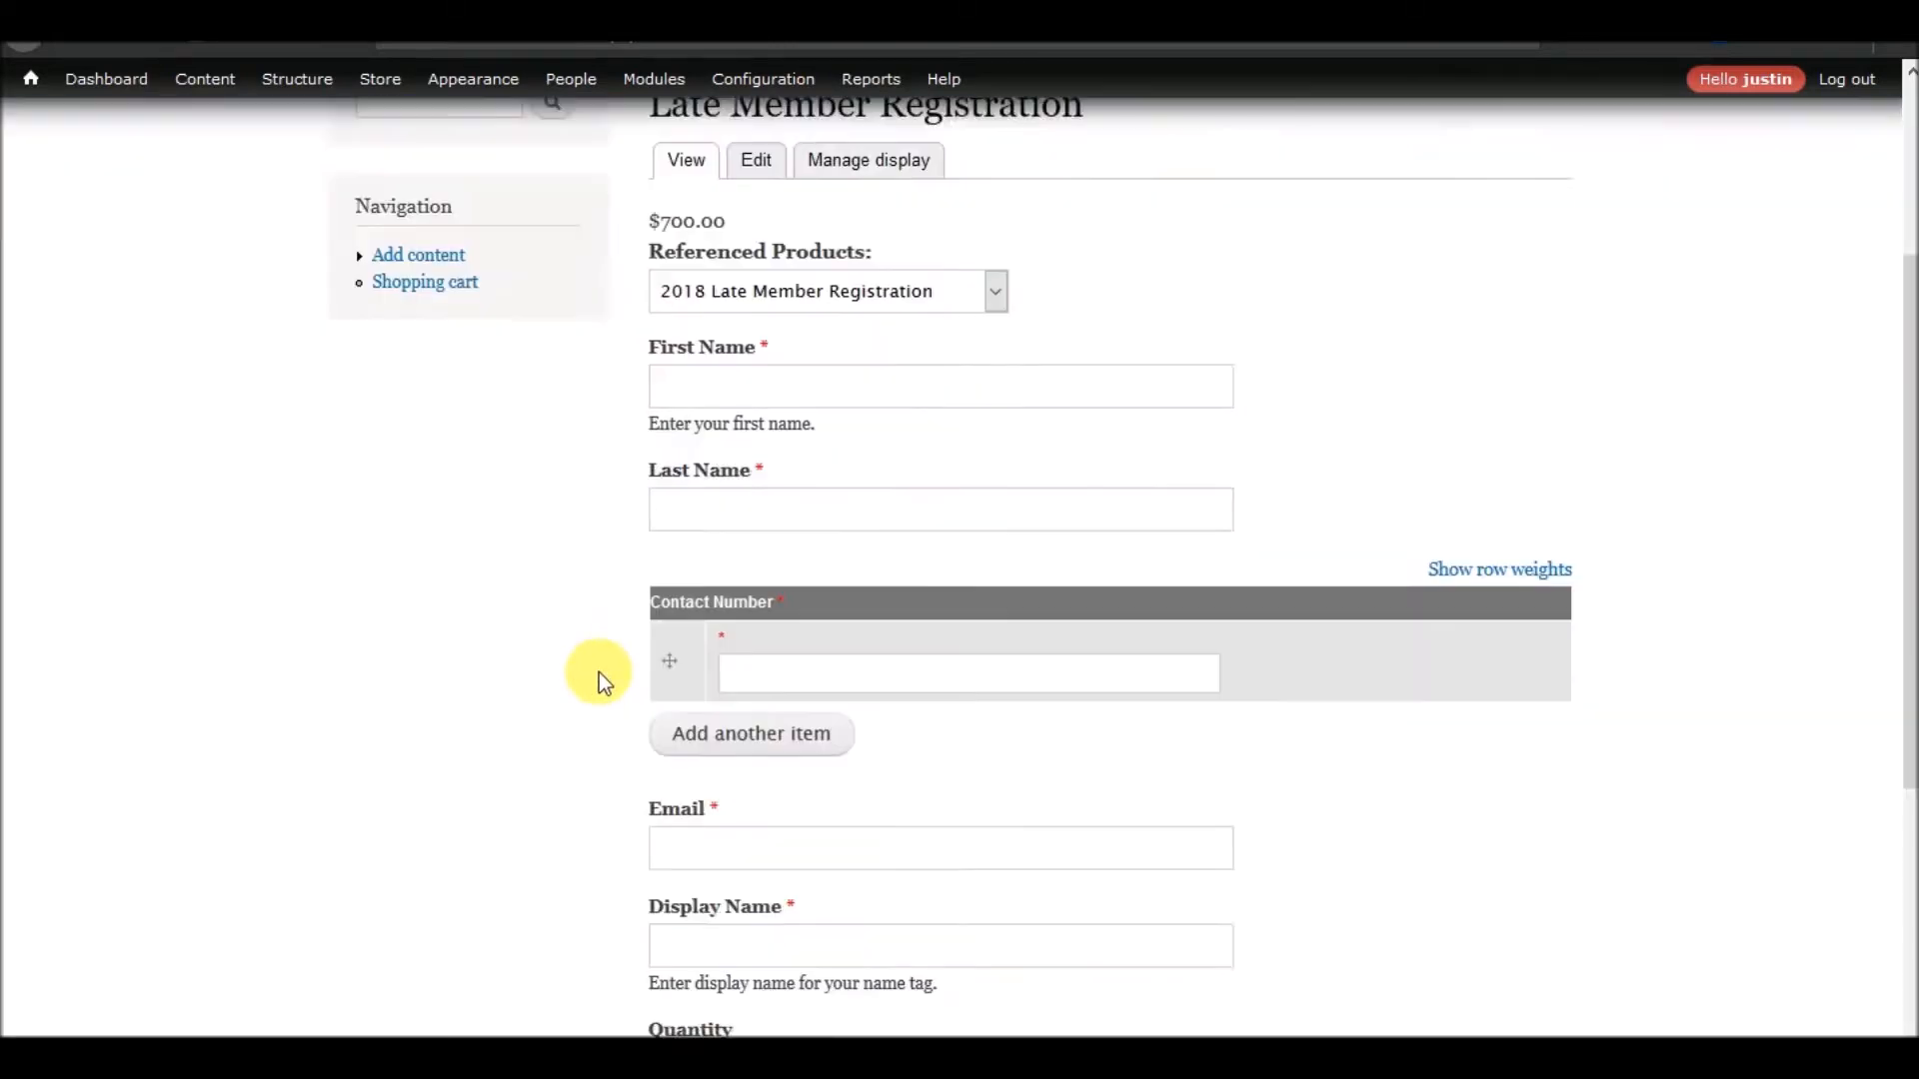
{"action": "scroll", "coordinate": [598, 673], "scroll_direction": "up", "scroll_amount": 7}
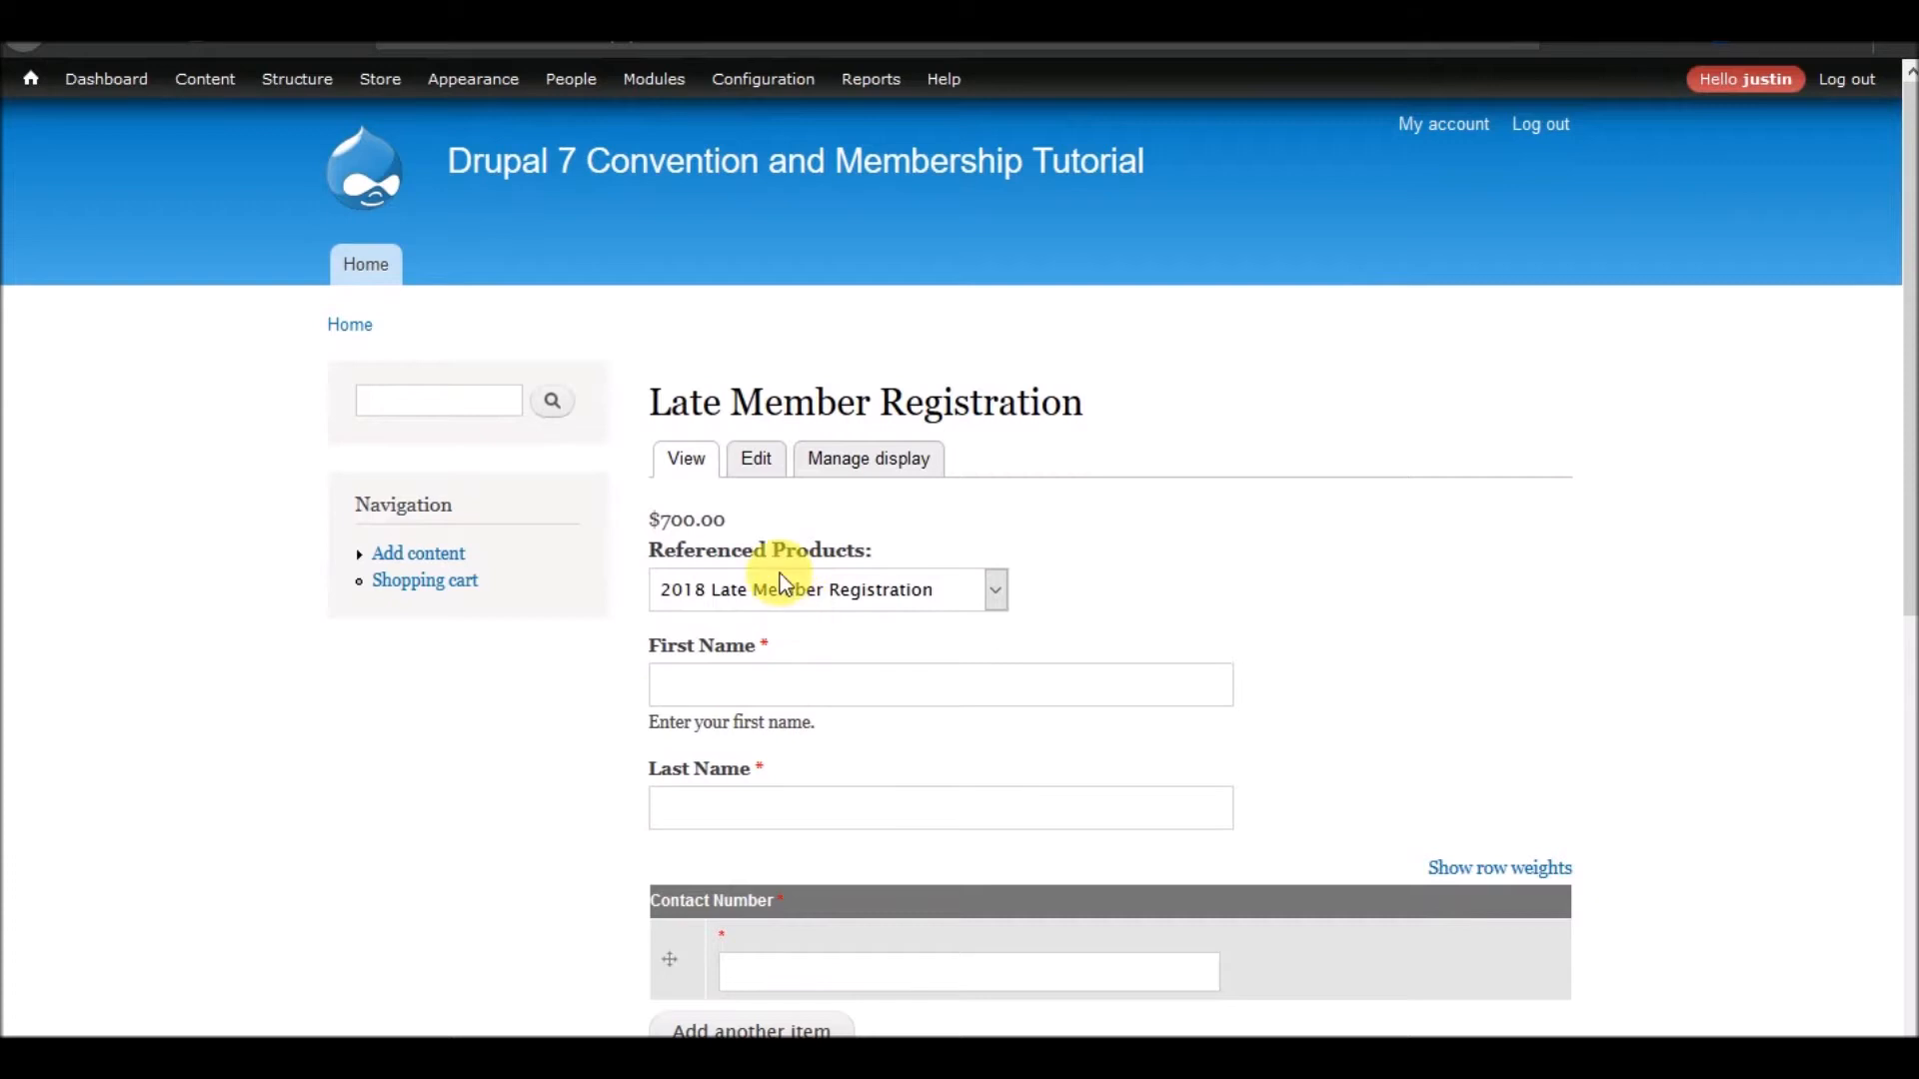
{"action": "left_click", "coordinate": [766, 465]}
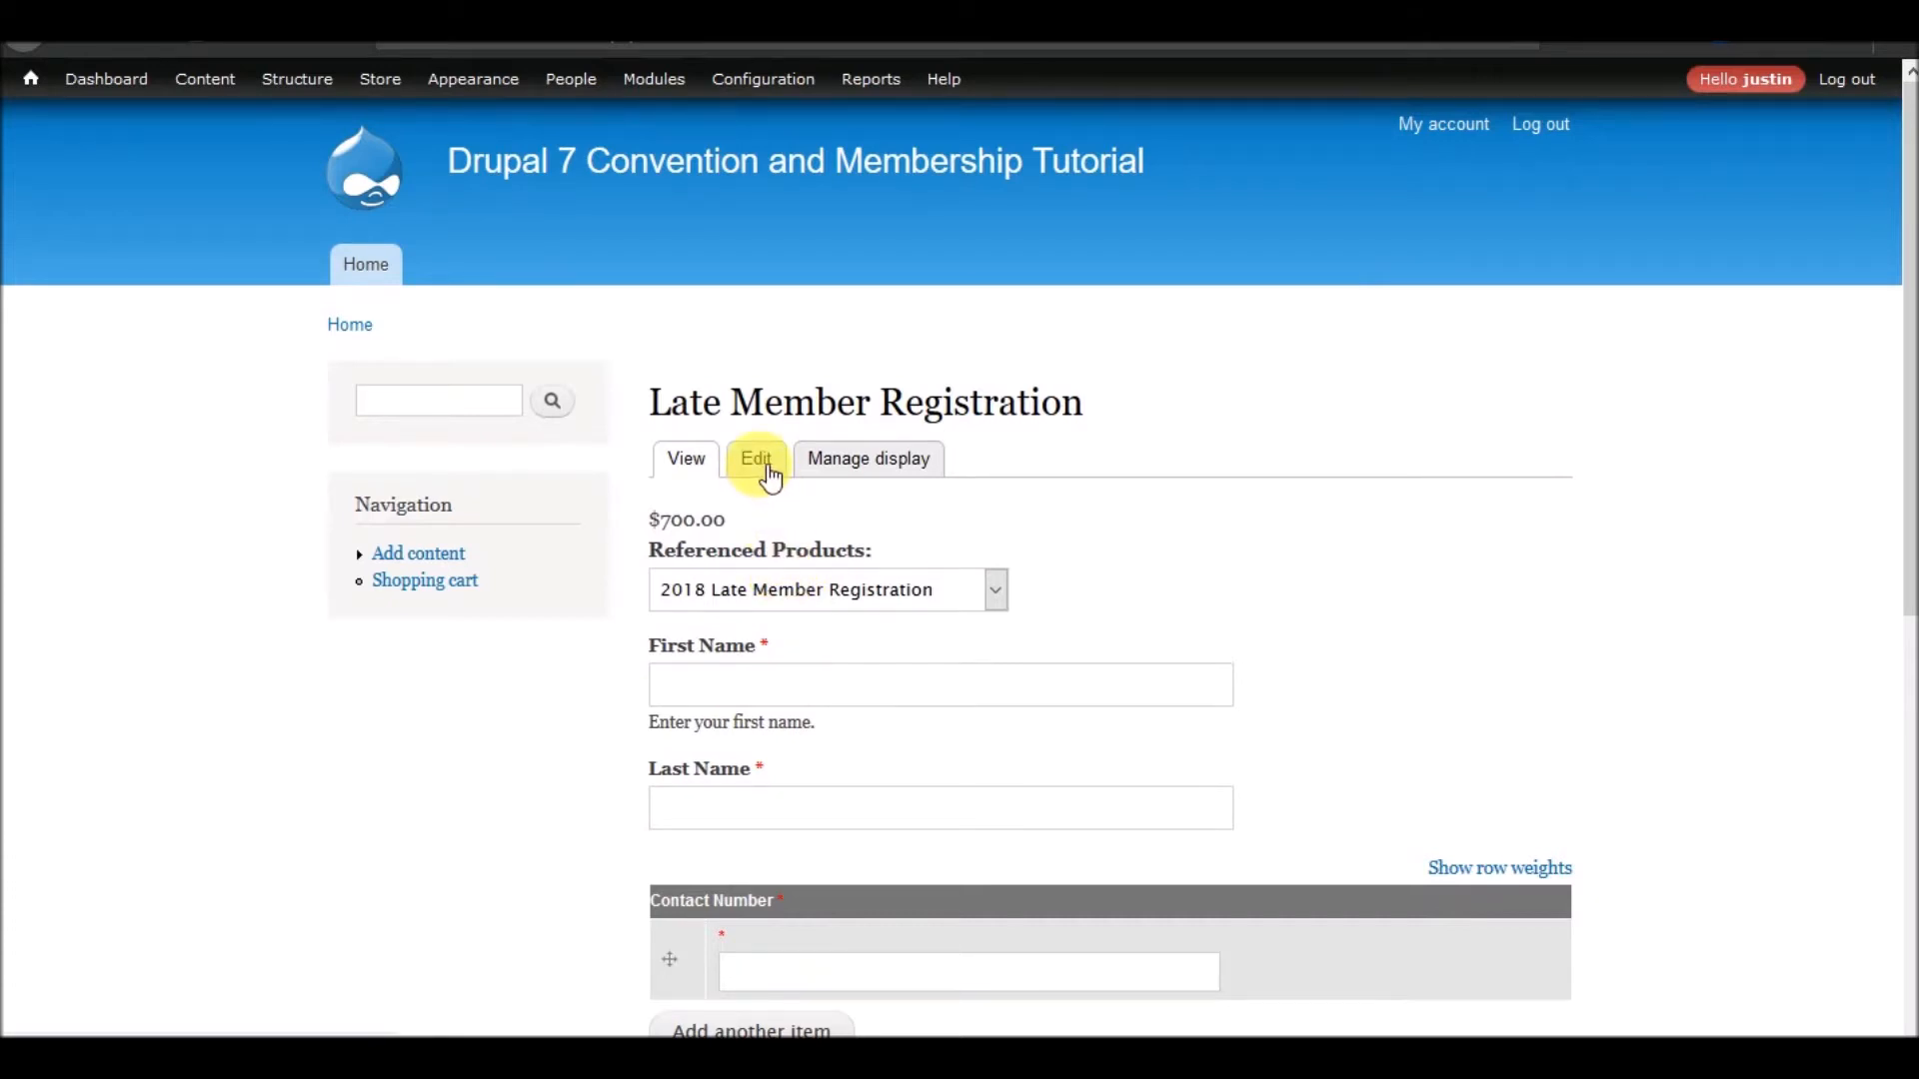
Examine the referenced products offered on the Late Member Registration page and select 2018 Late Member Student
{"action": "left_click", "coordinate": [827, 583]}
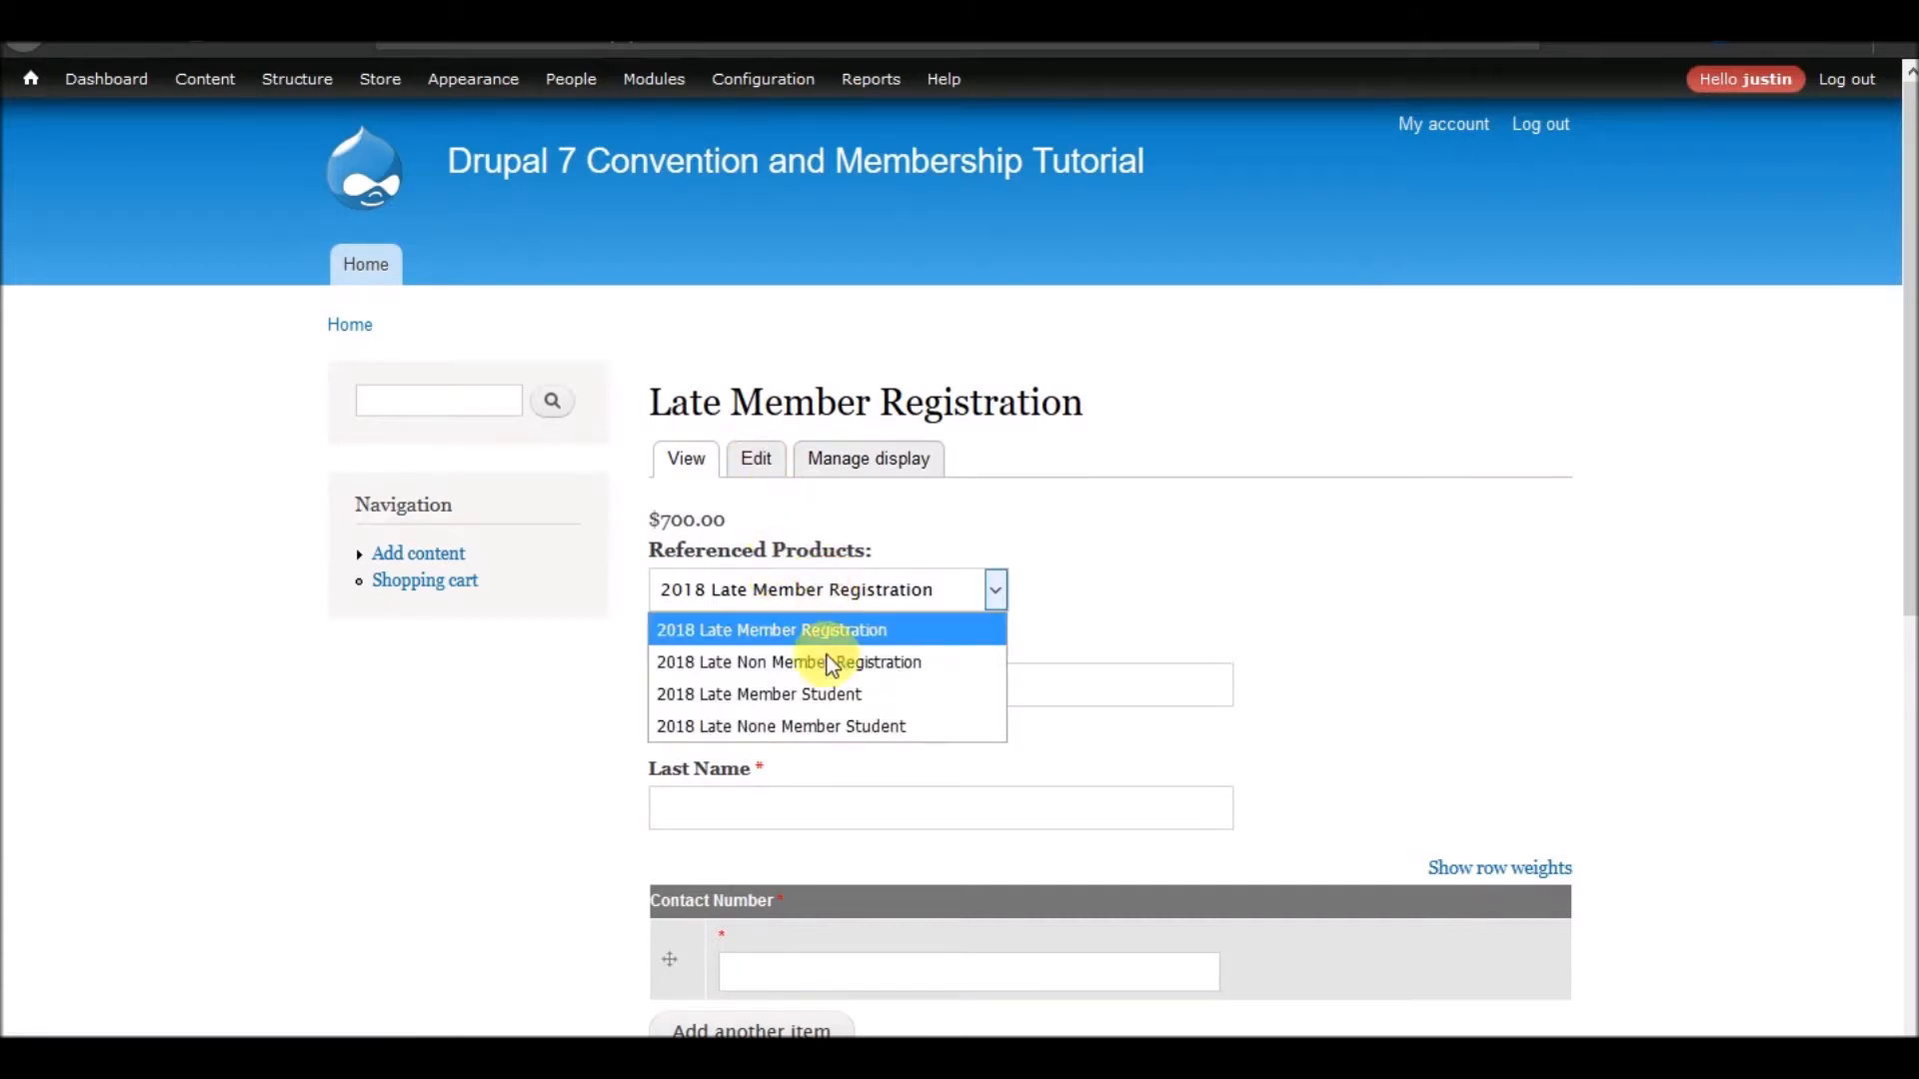
{"action": "left_click", "coordinate": [838, 594]}
{"action": "left_click", "coordinate": [836, 596]}
{"action": "left_click", "coordinate": [784, 693]}
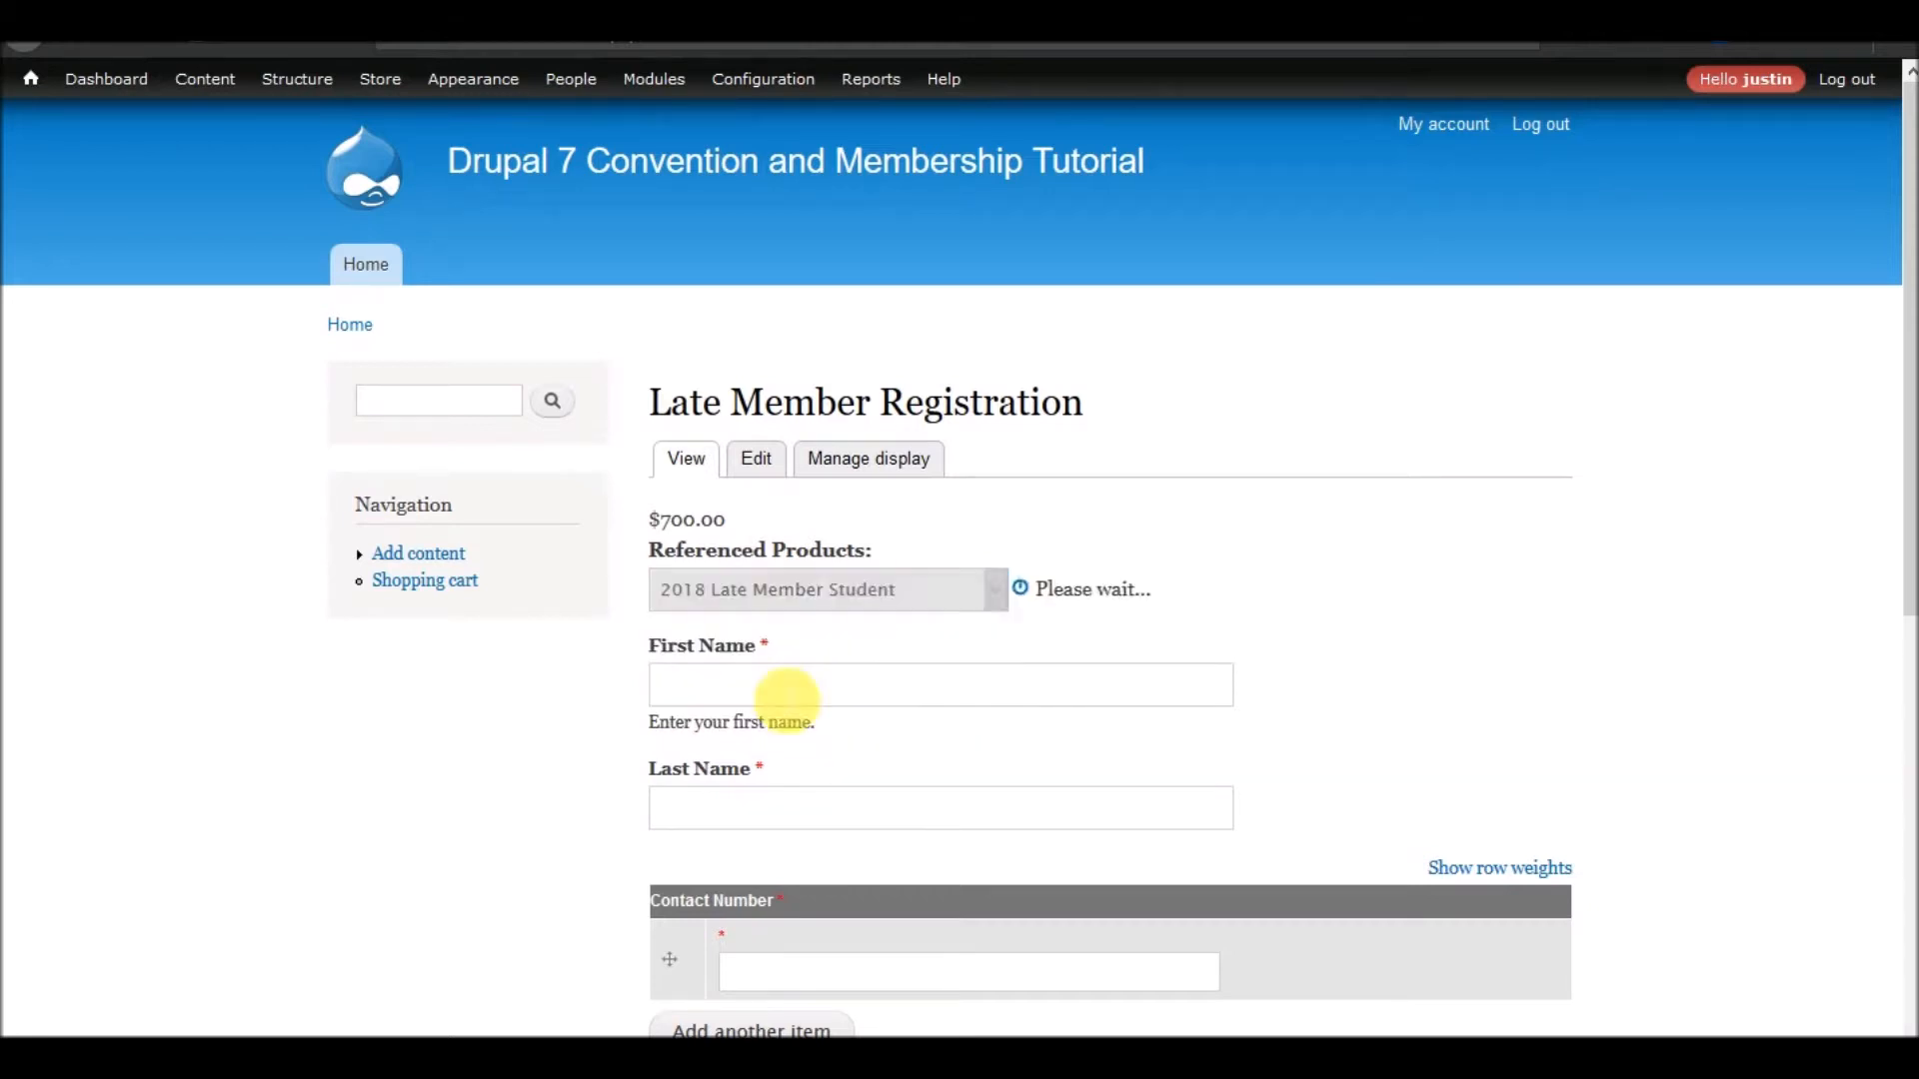
Open the Late Member Registration display for editing and look at the month choices for its Late Registration Date
{"action": "left_click", "coordinate": [762, 466]}
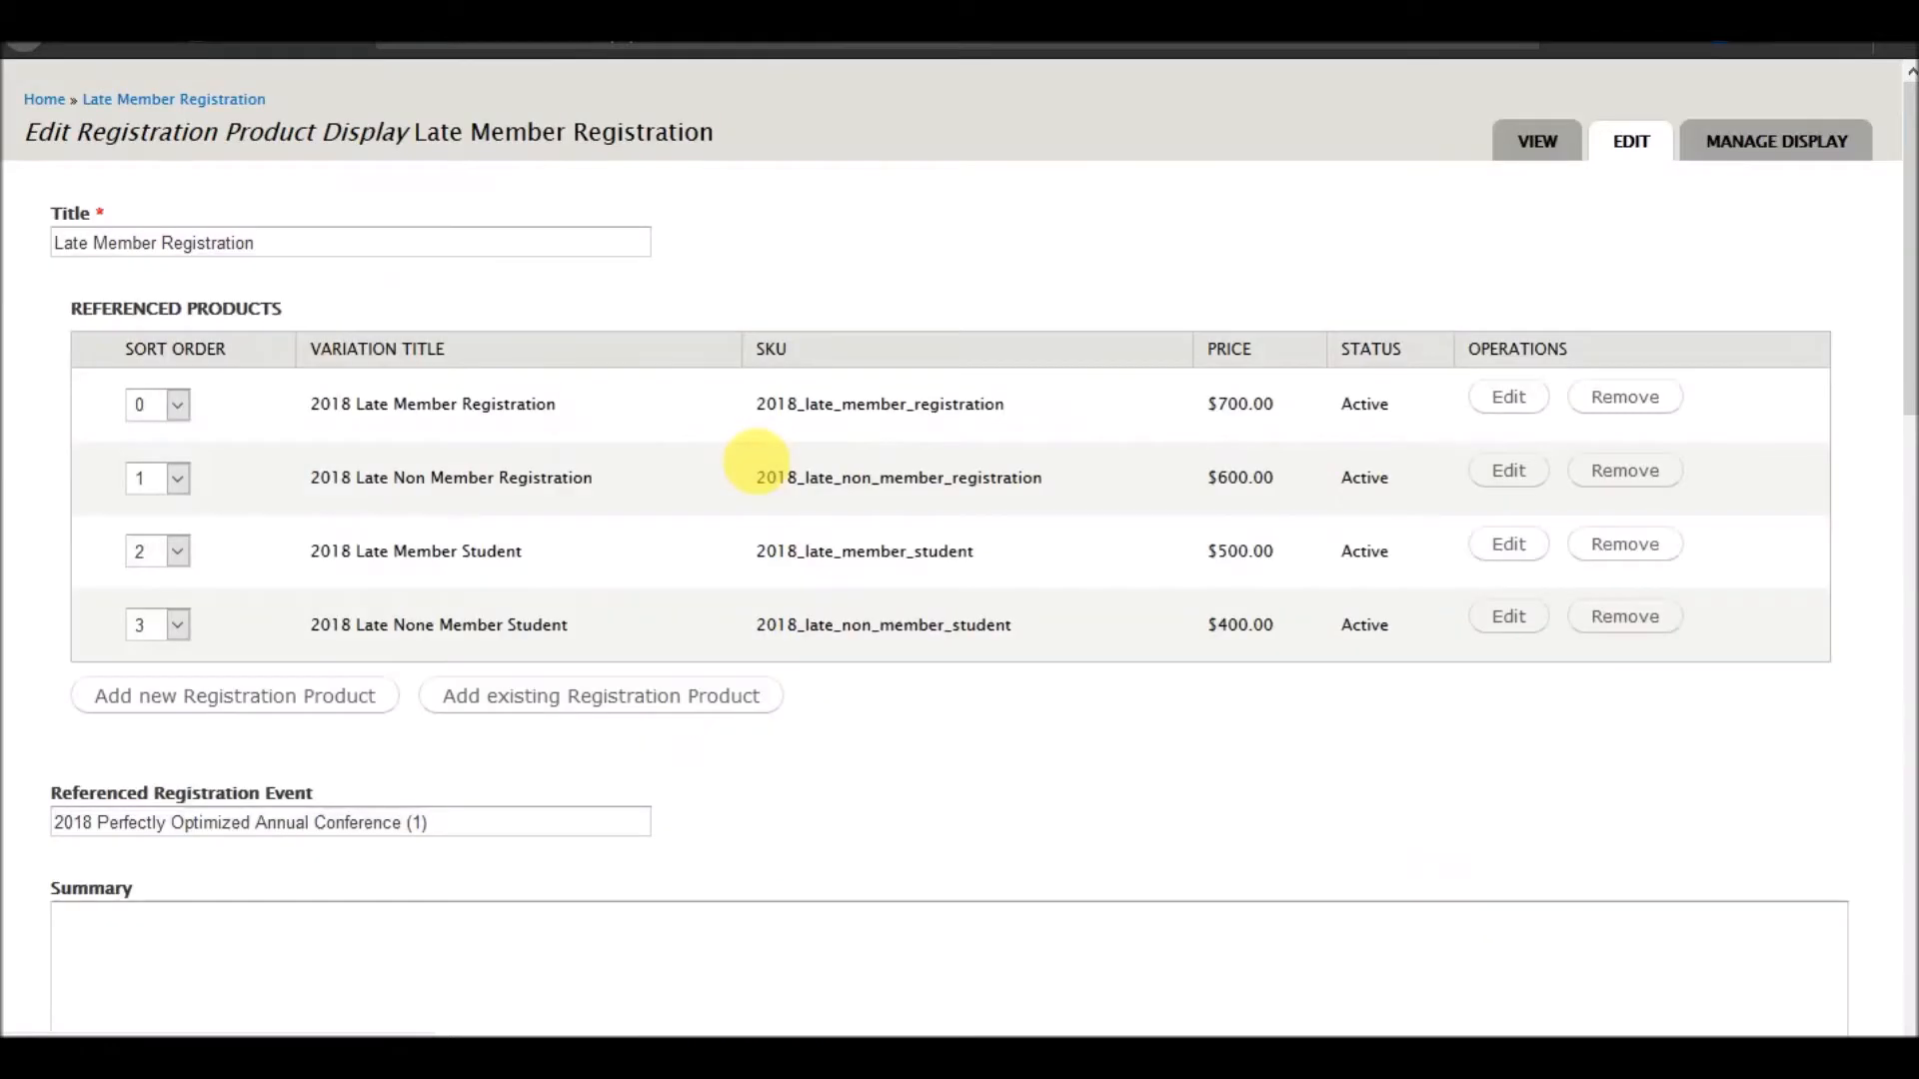
{"action": "scroll", "coordinate": [688, 582], "scroll_direction": "down", "scroll_amount": 5}
{"action": "scroll", "coordinate": [687, 579], "scroll_direction": "down", "scroll_amount": 7}
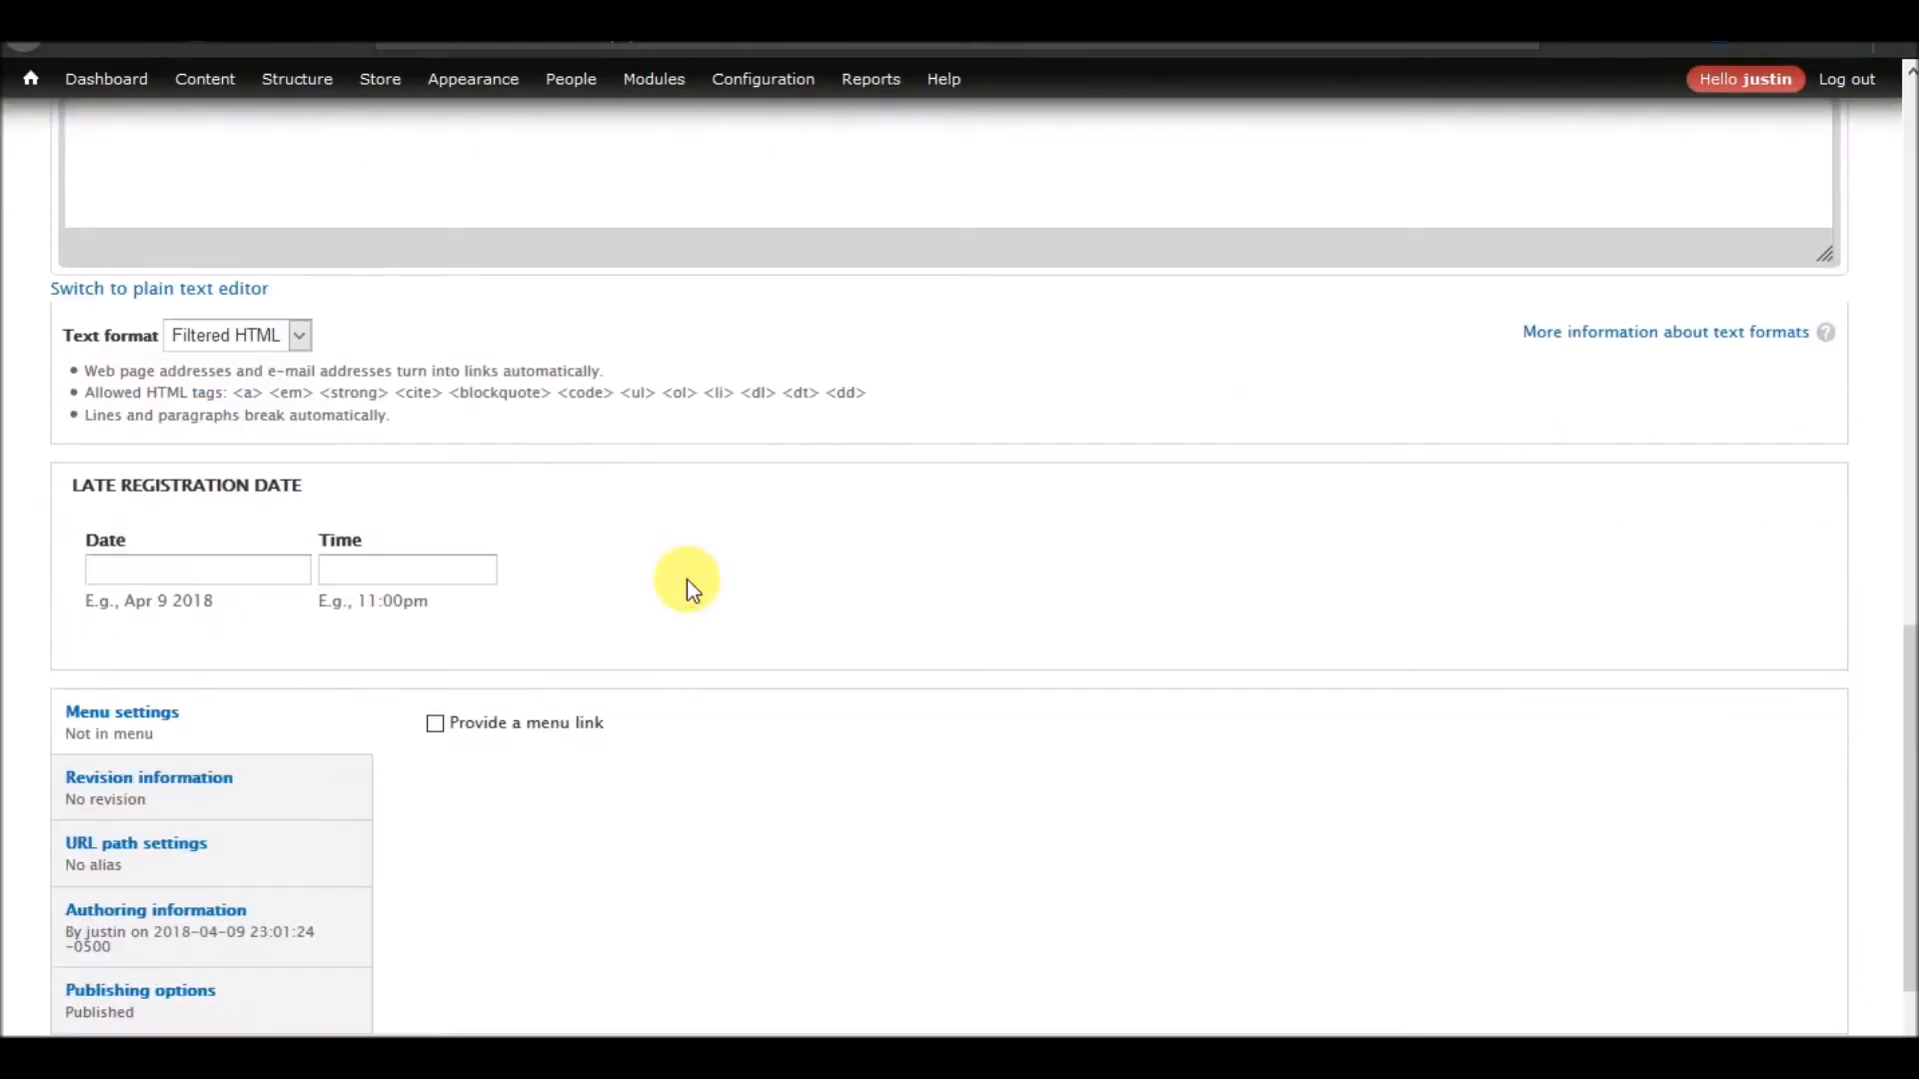
{"action": "left_click", "coordinate": [245, 574]}
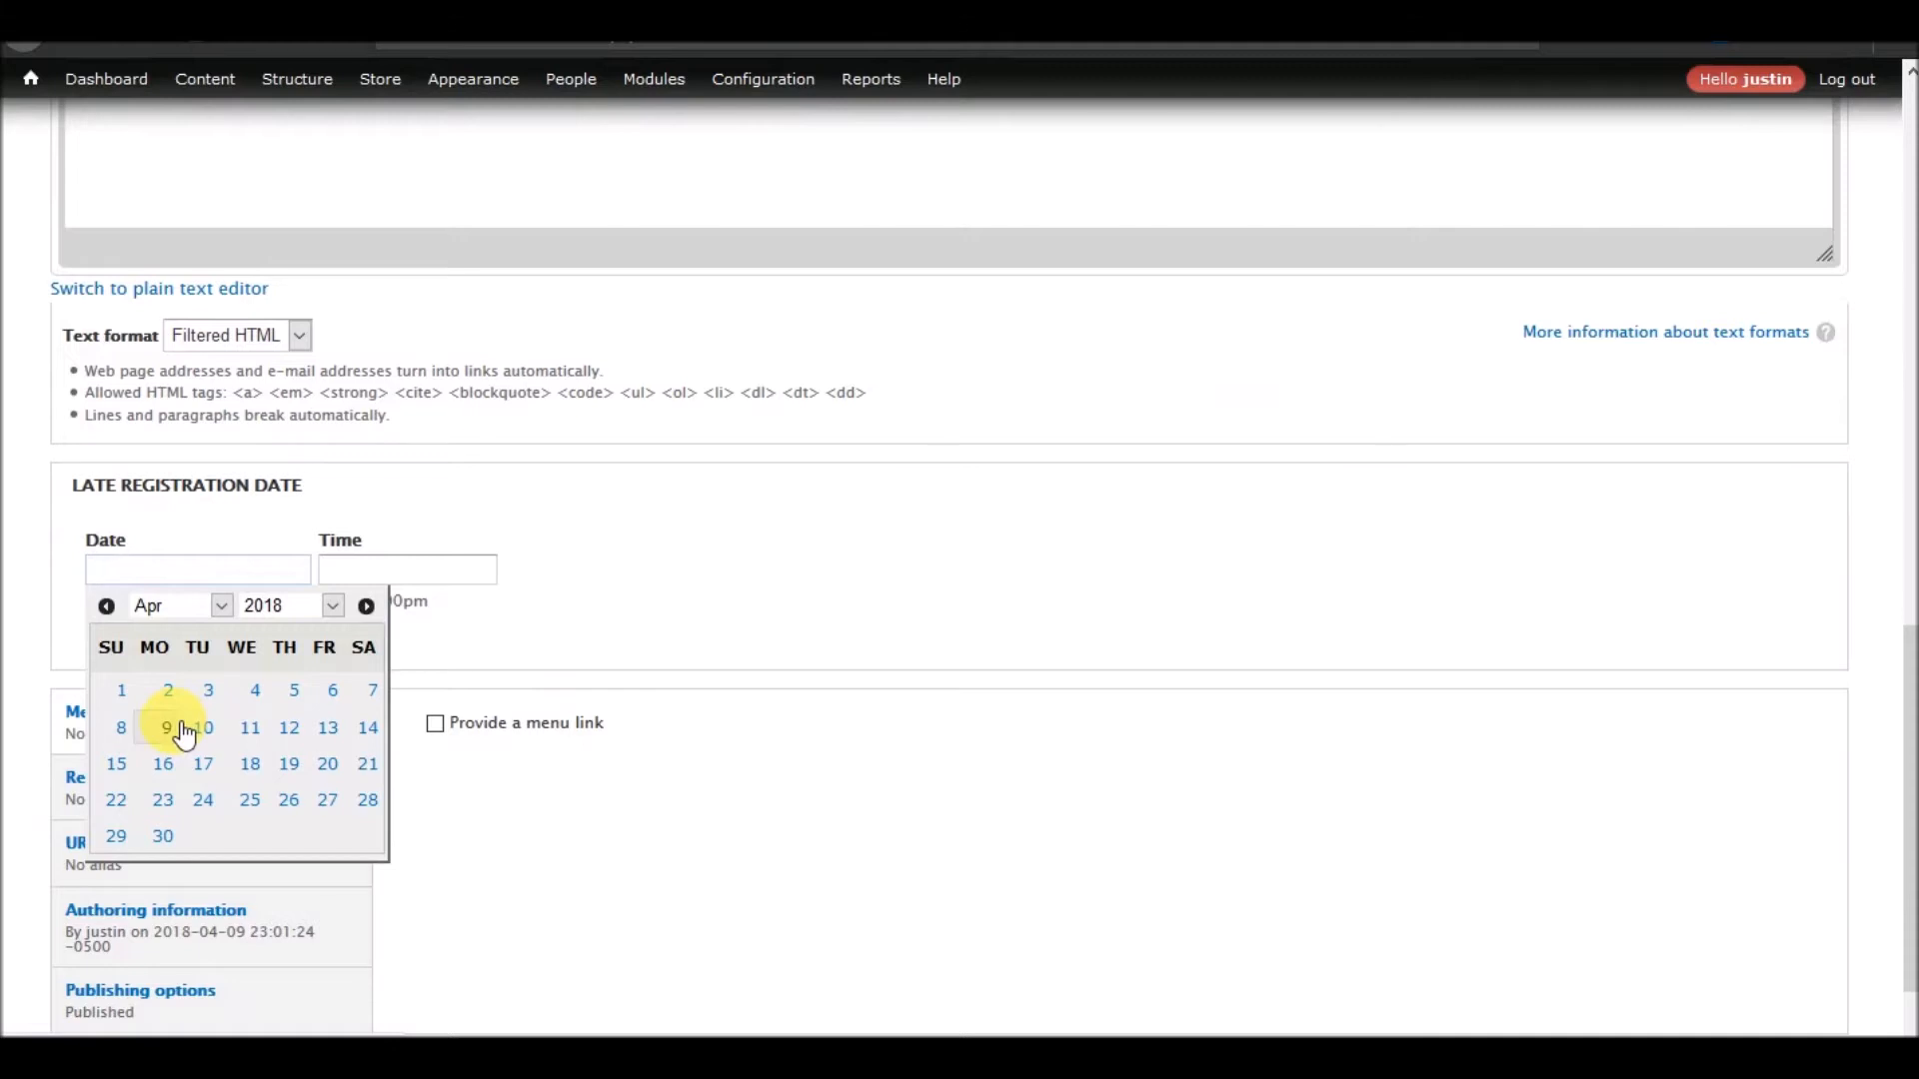
{"action": "left_click", "coordinate": [221, 606]}
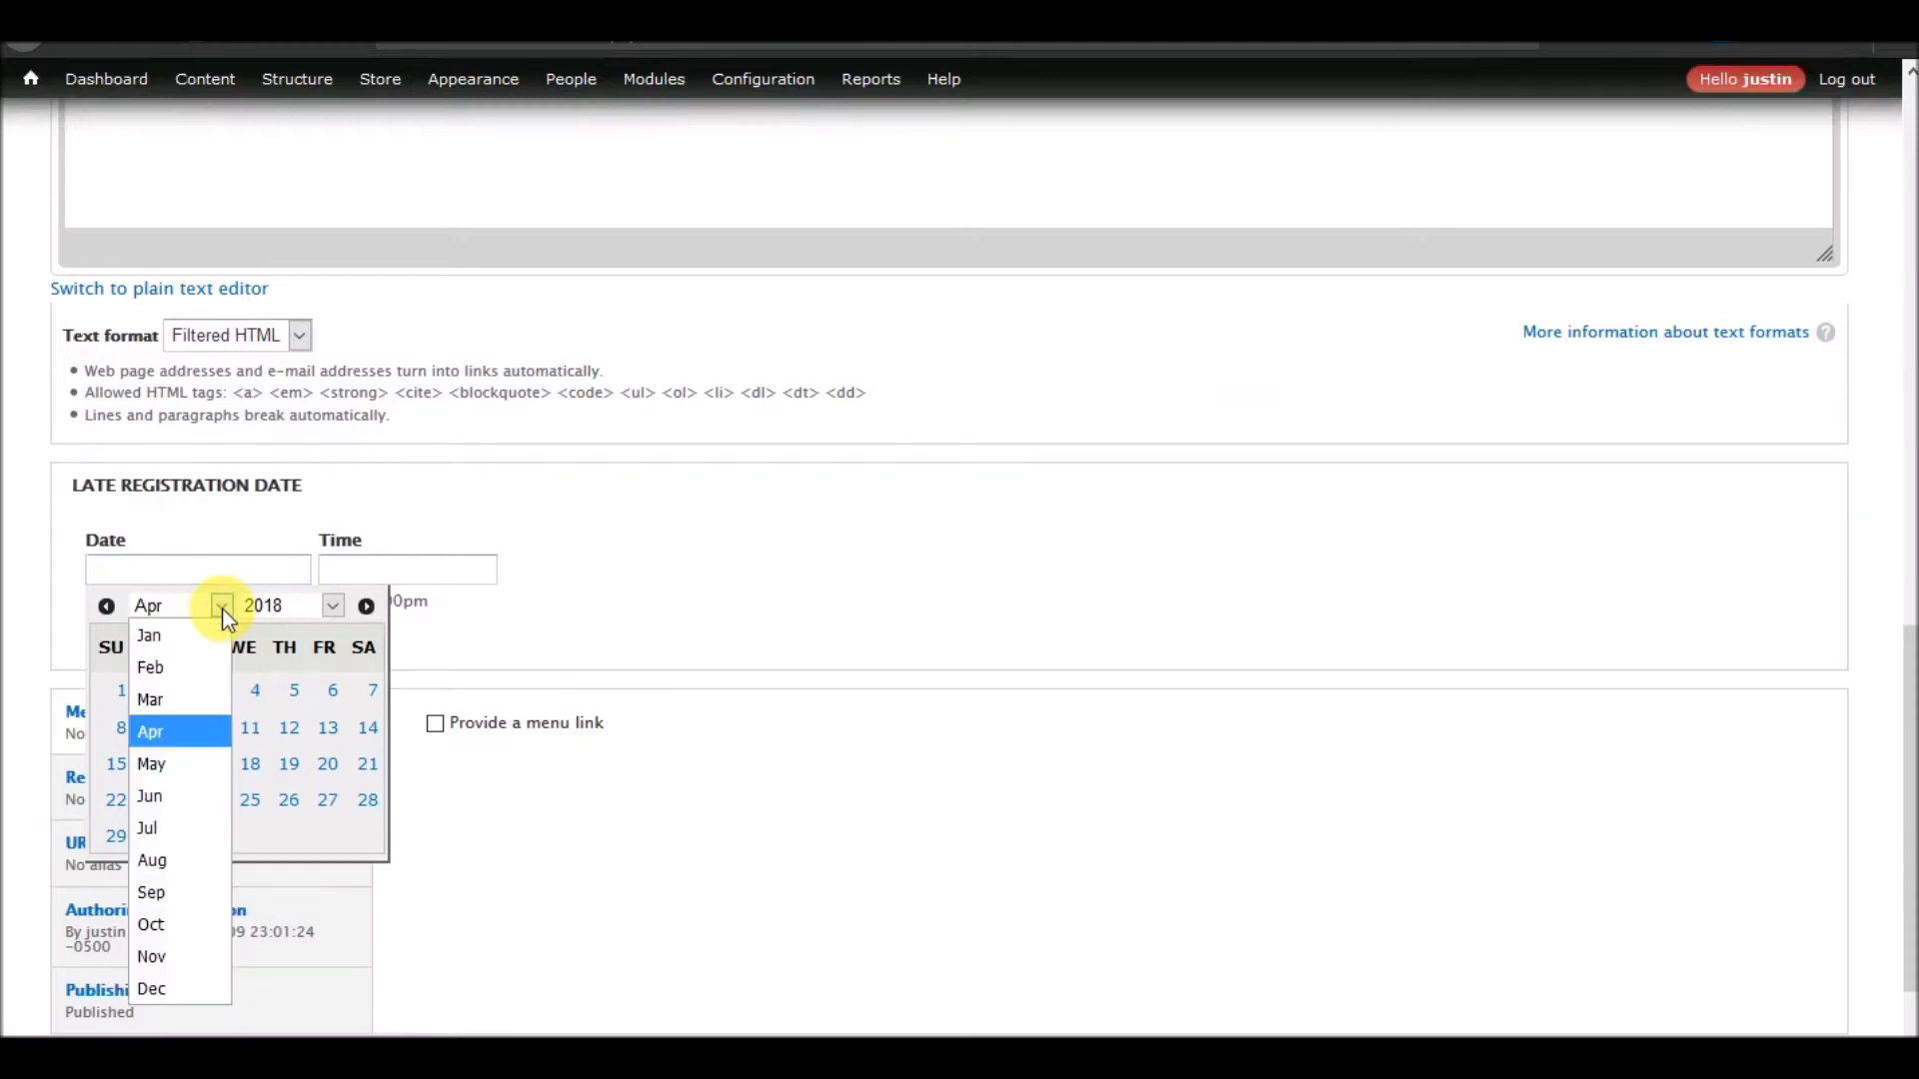
{"action": "left_click", "coordinate": [624, 582]}
{"action": "scroll", "coordinate": [600, 300], "scroll_direction": "up", "scroll_amount": 10}
Open the 2018 Perfectly Optimized Annual Conference page from the site's content overview and look over its details
{"action": "mouse_move", "coordinate": [297, 80]}
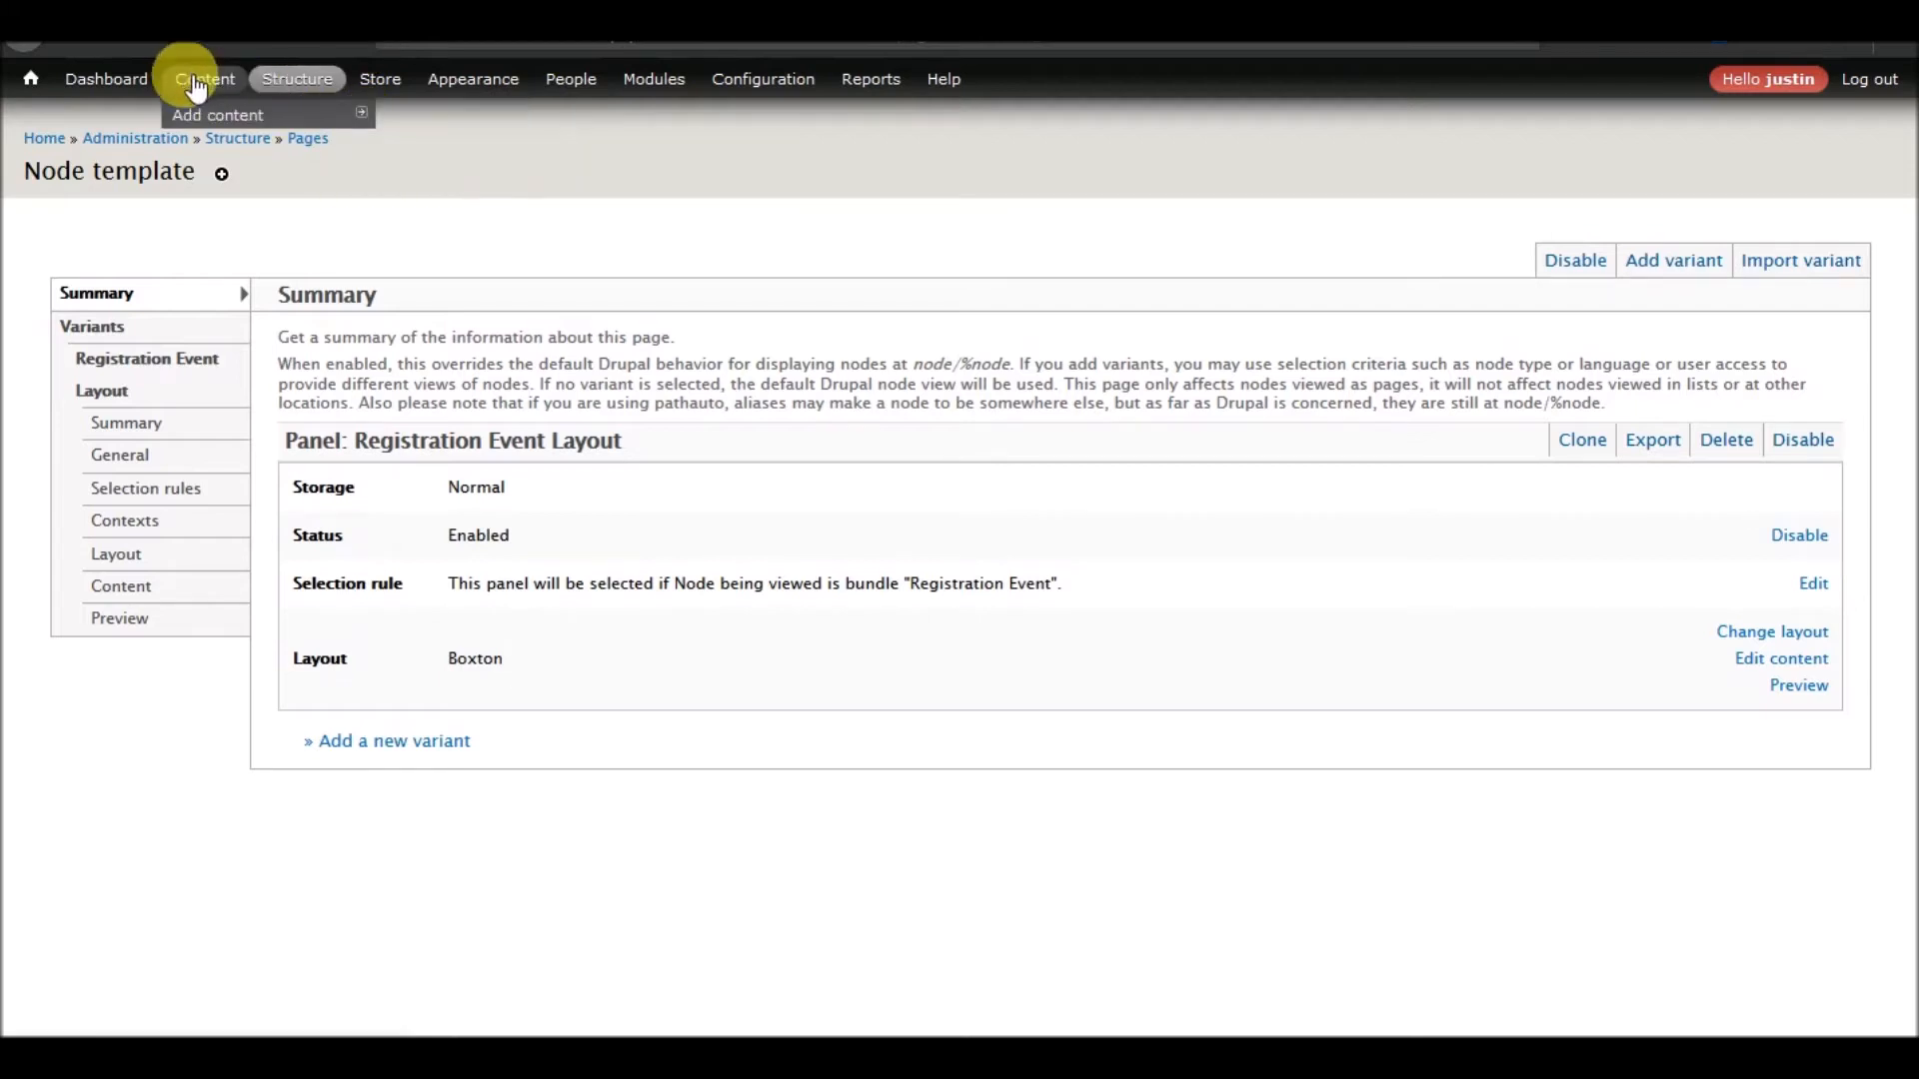
{"action": "left_click", "coordinate": [196, 86]}
{"action": "left_click", "coordinate": [180, 943]}
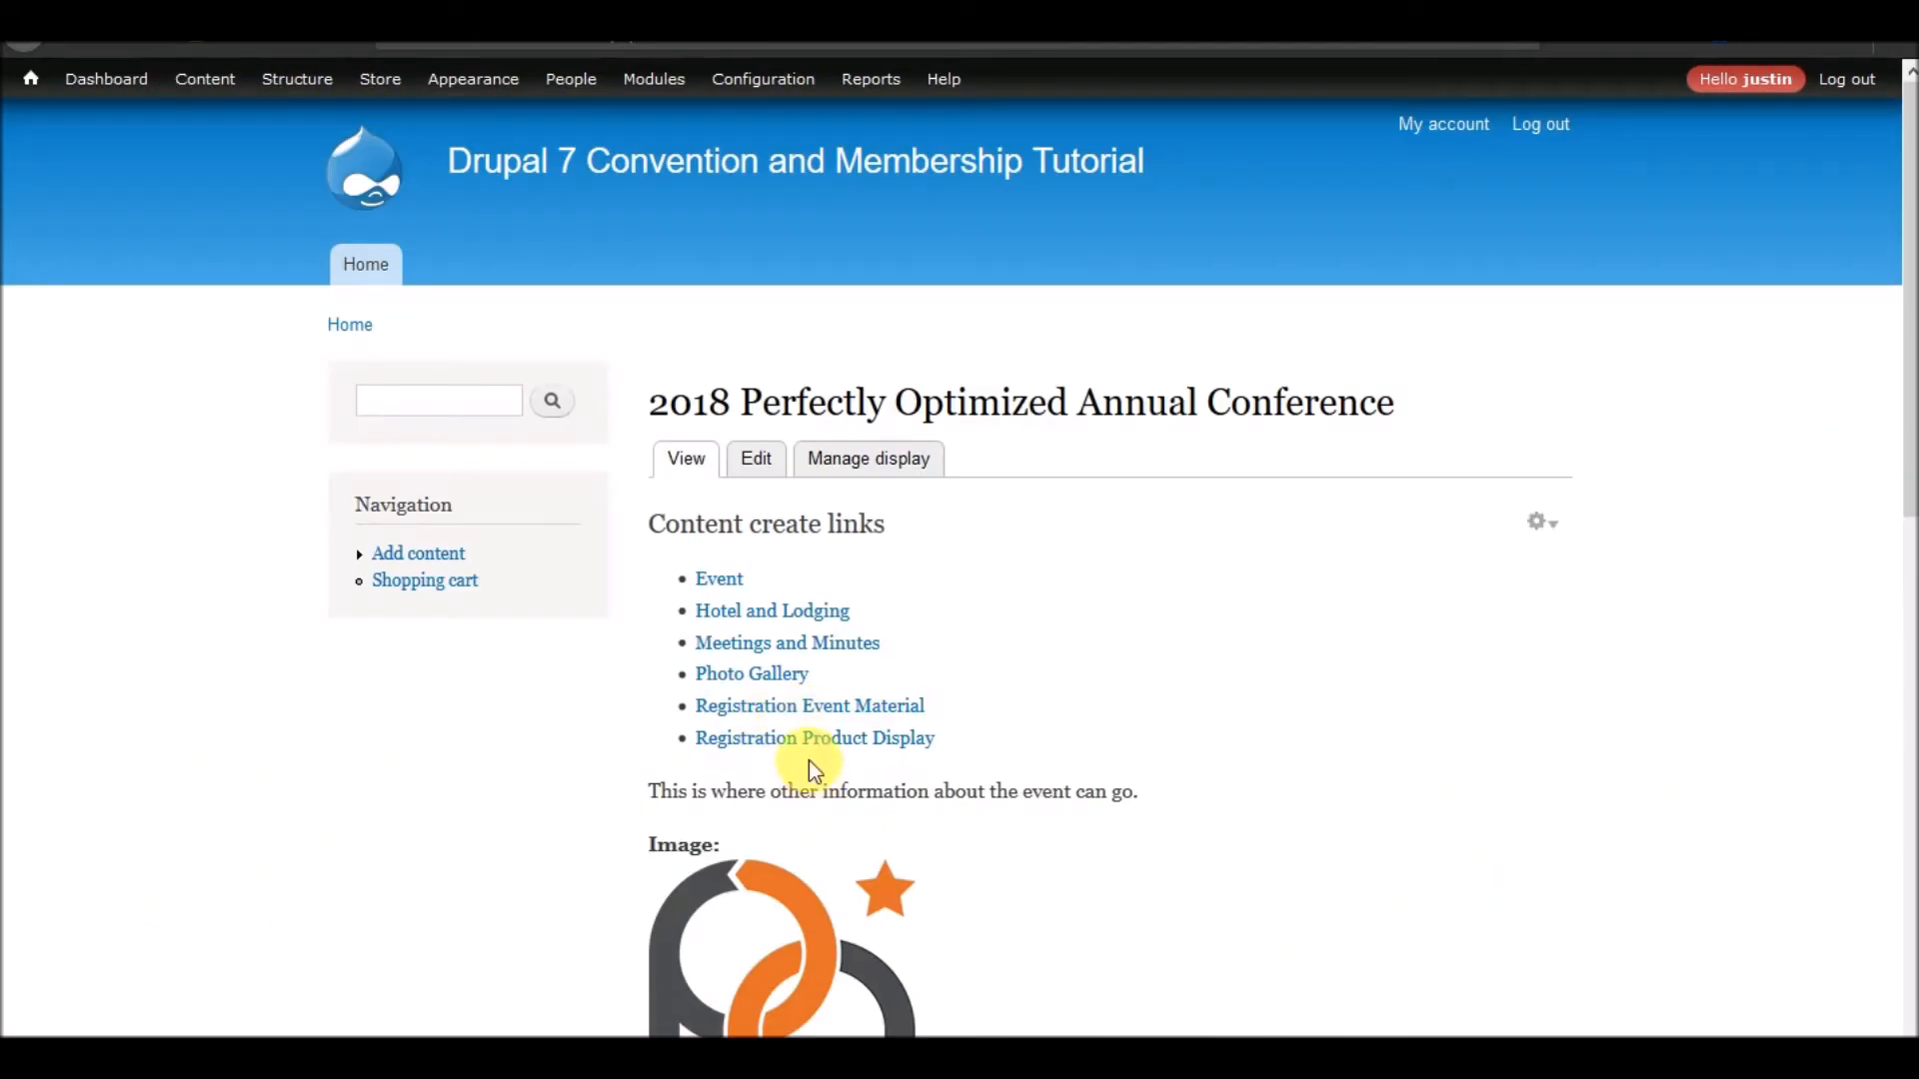
{"action": "scroll", "coordinate": [807, 760], "scroll_direction": "down", "scroll_amount": 5}
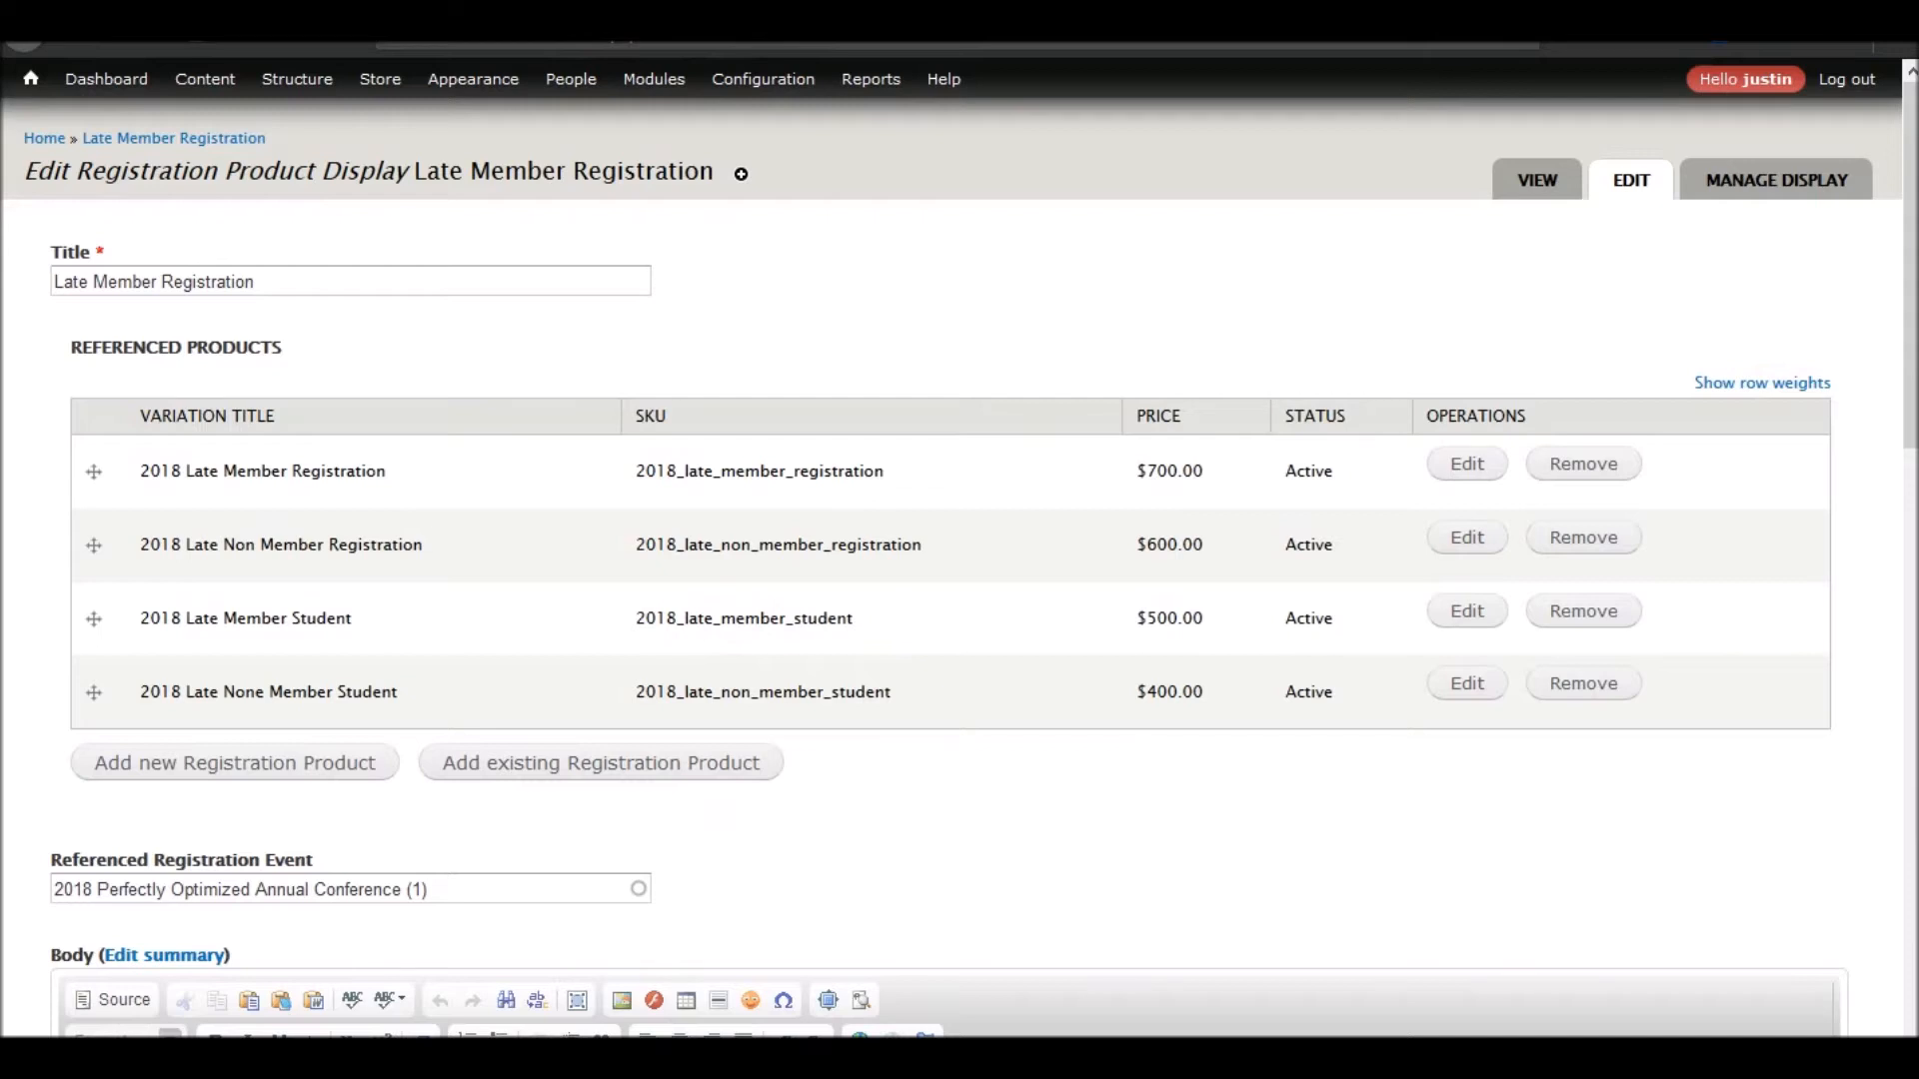
Set the Late Registration Date of the Late Member Registration display to Mar 15 2018 at 11:00pm
{"action": "scroll", "coordinate": [407, 566], "scroll_direction": "down", "scroll_amount": 10}
{"action": "left_click", "coordinate": [188, 452]}
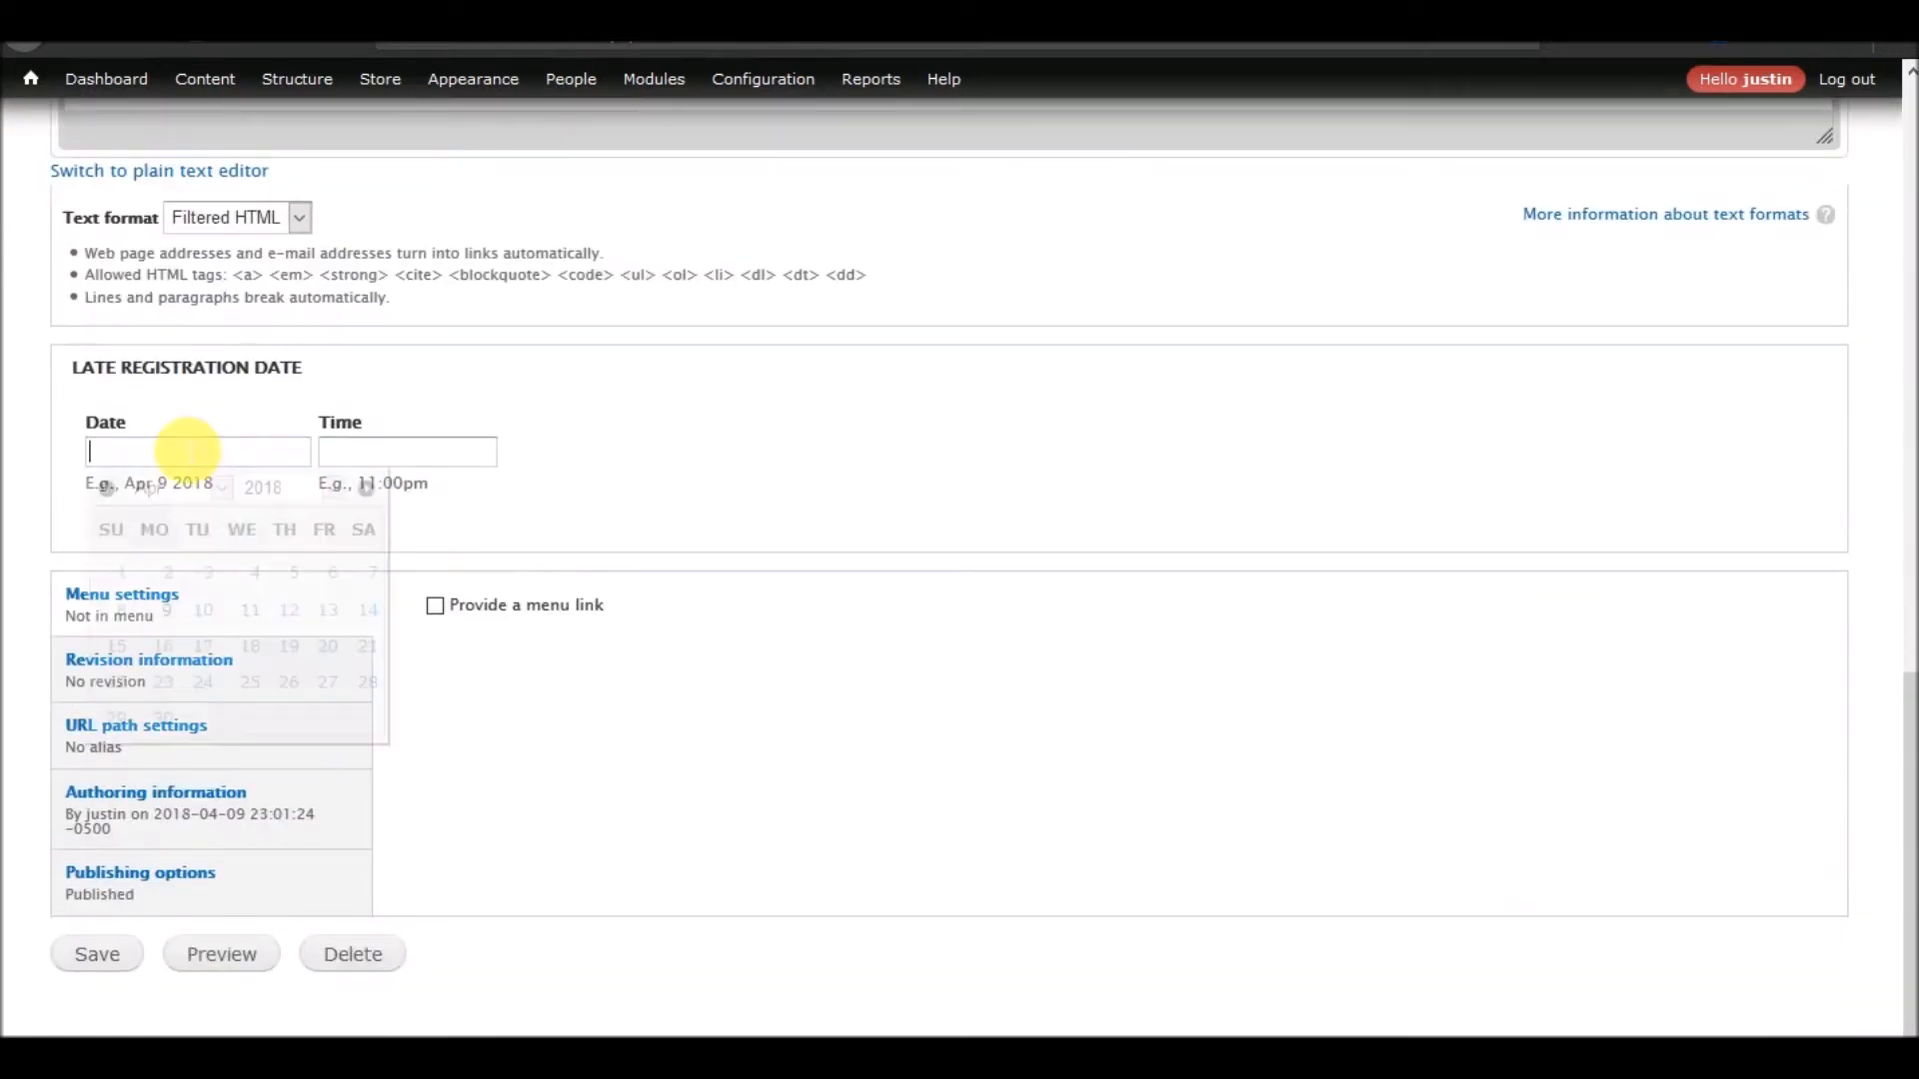
{"action": "left_click", "coordinate": [219, 491]}
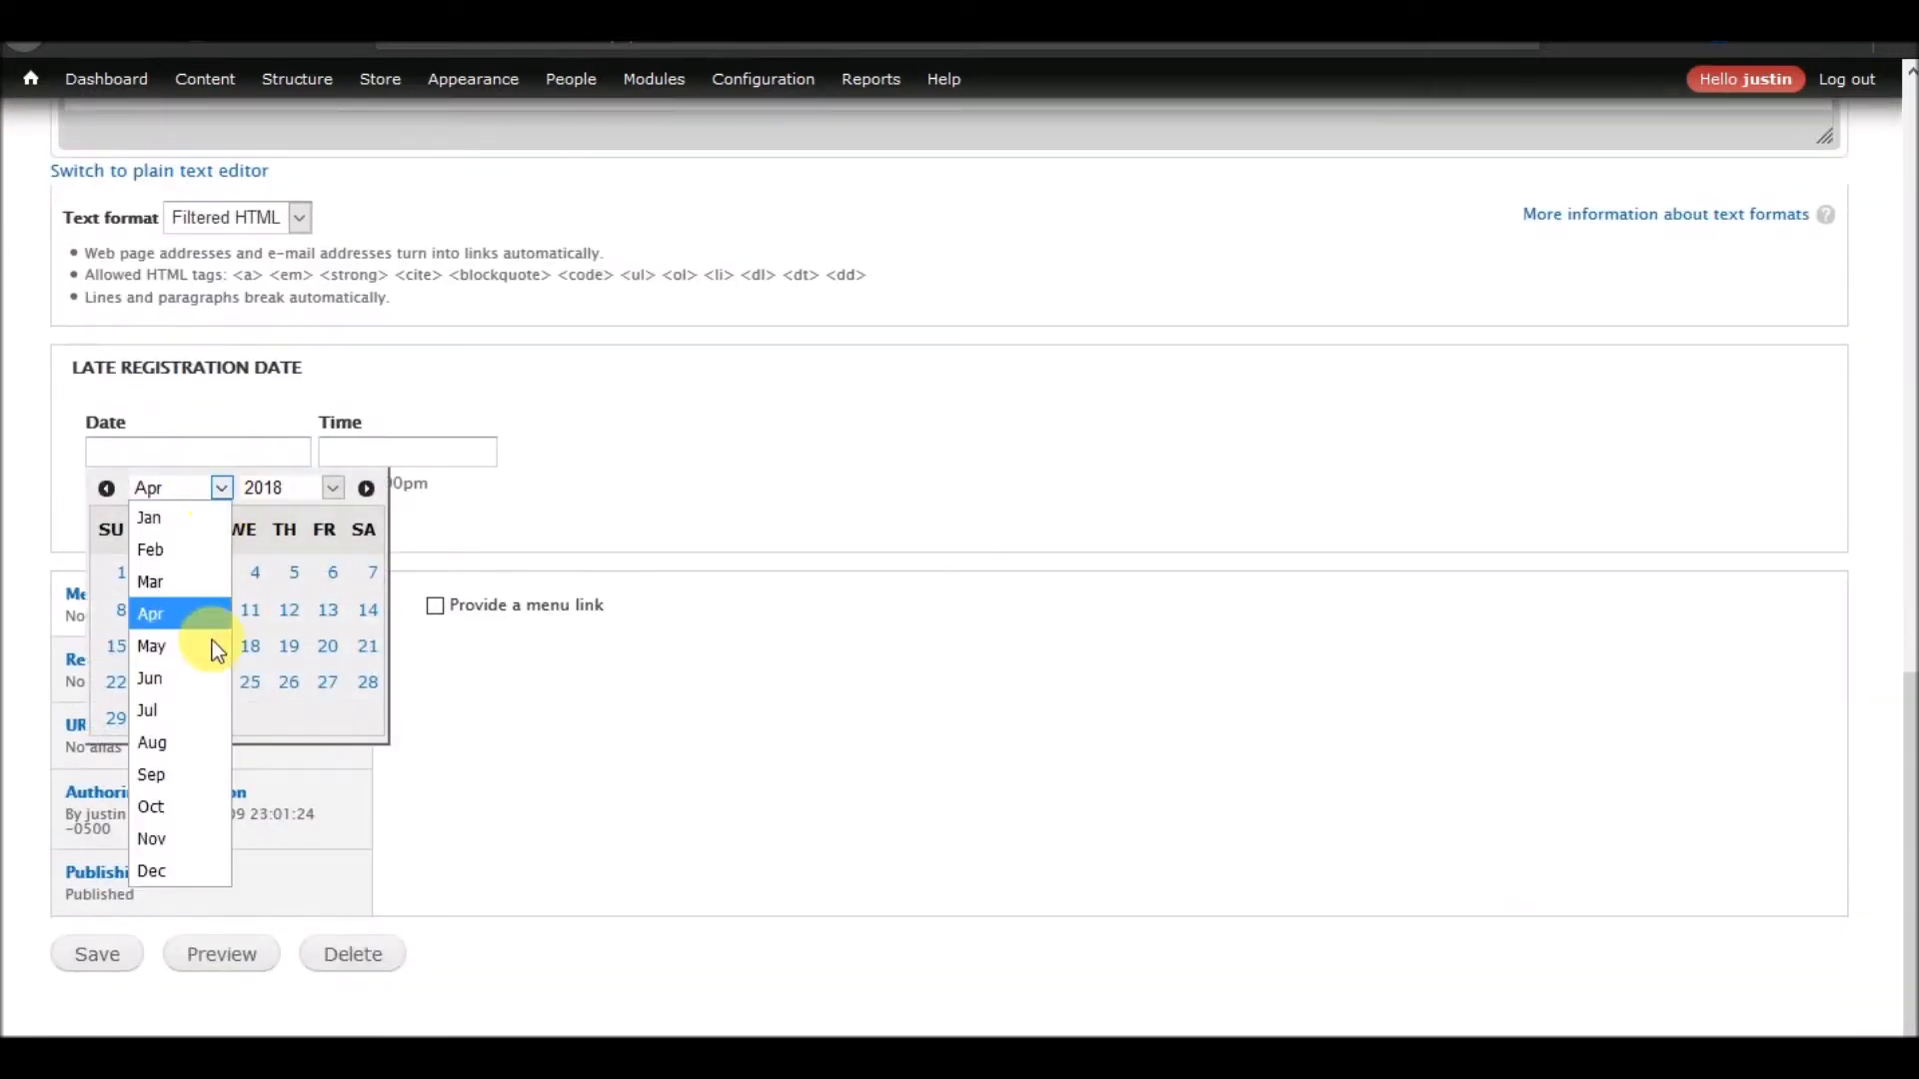
{"action": "left_click", "coordinate": [177, 585]}
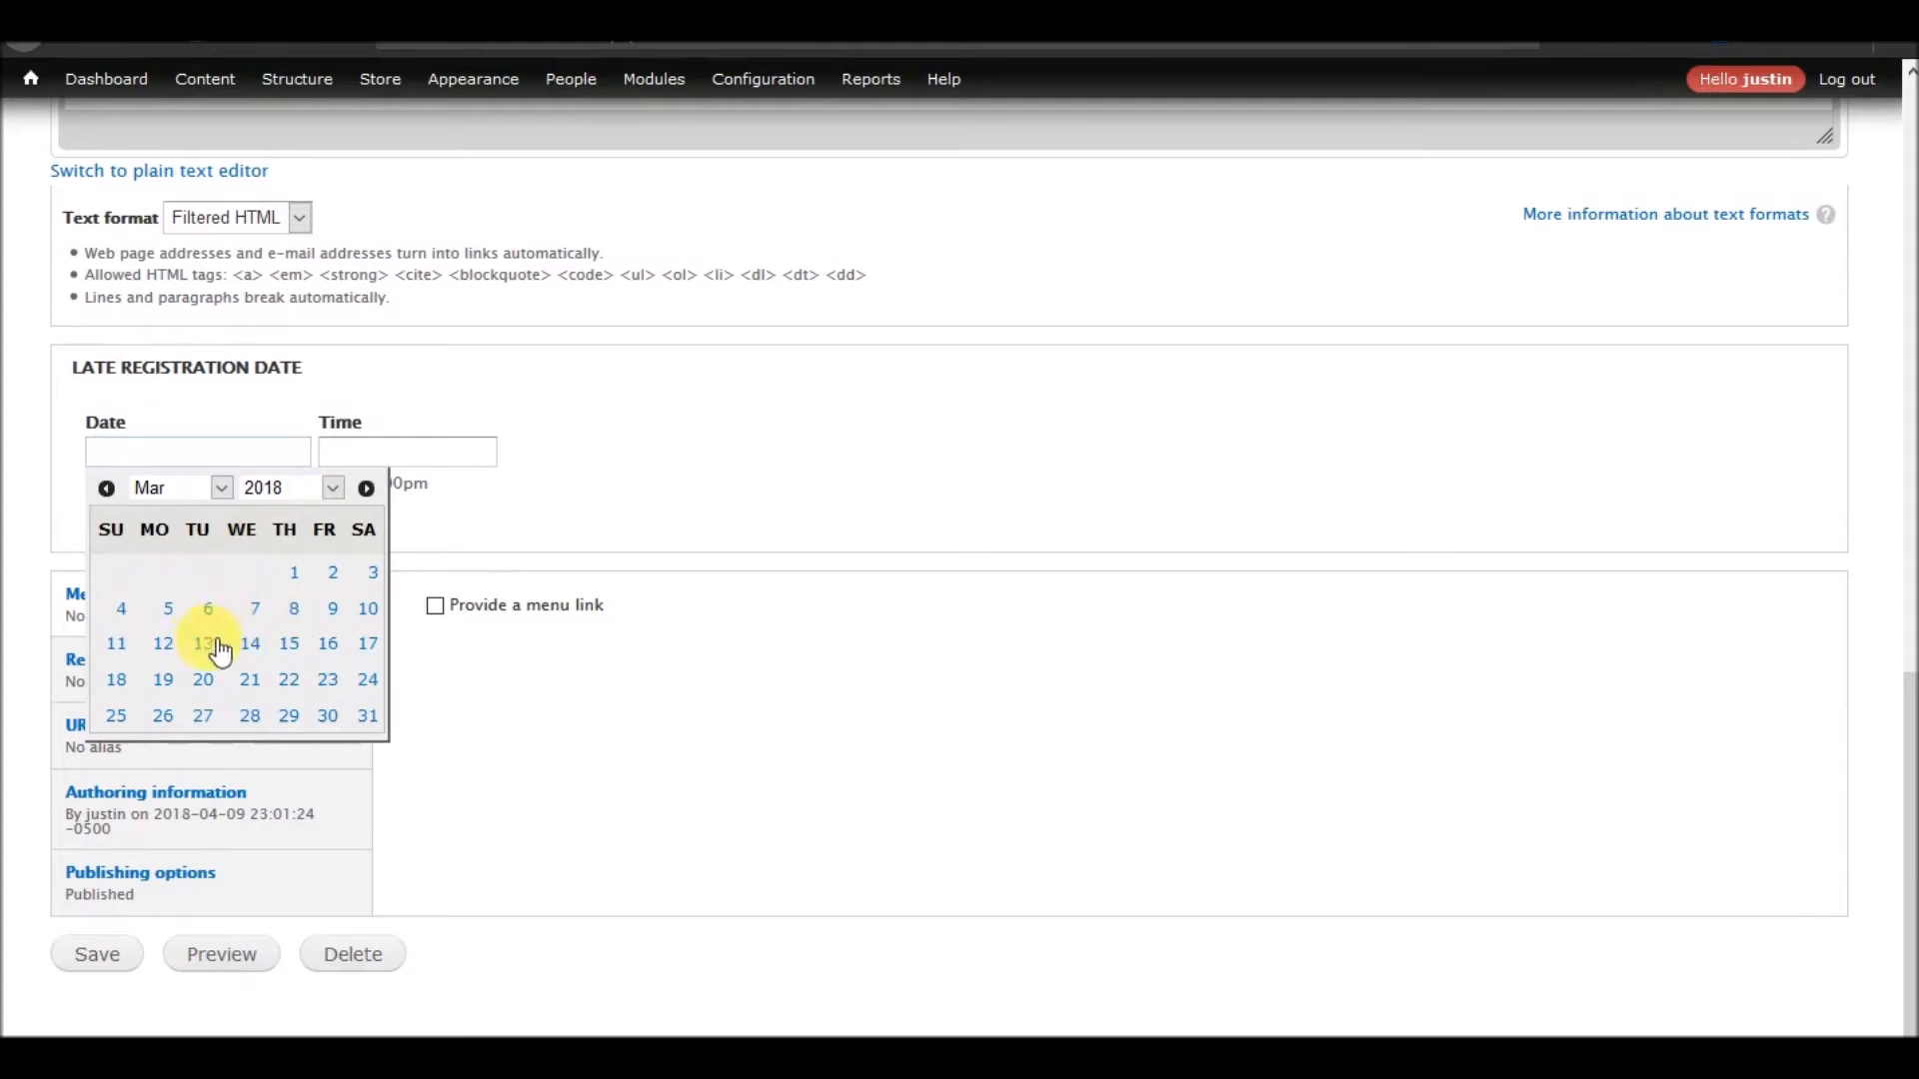
{"action": "left_click", "coordinate": [291, 645]}
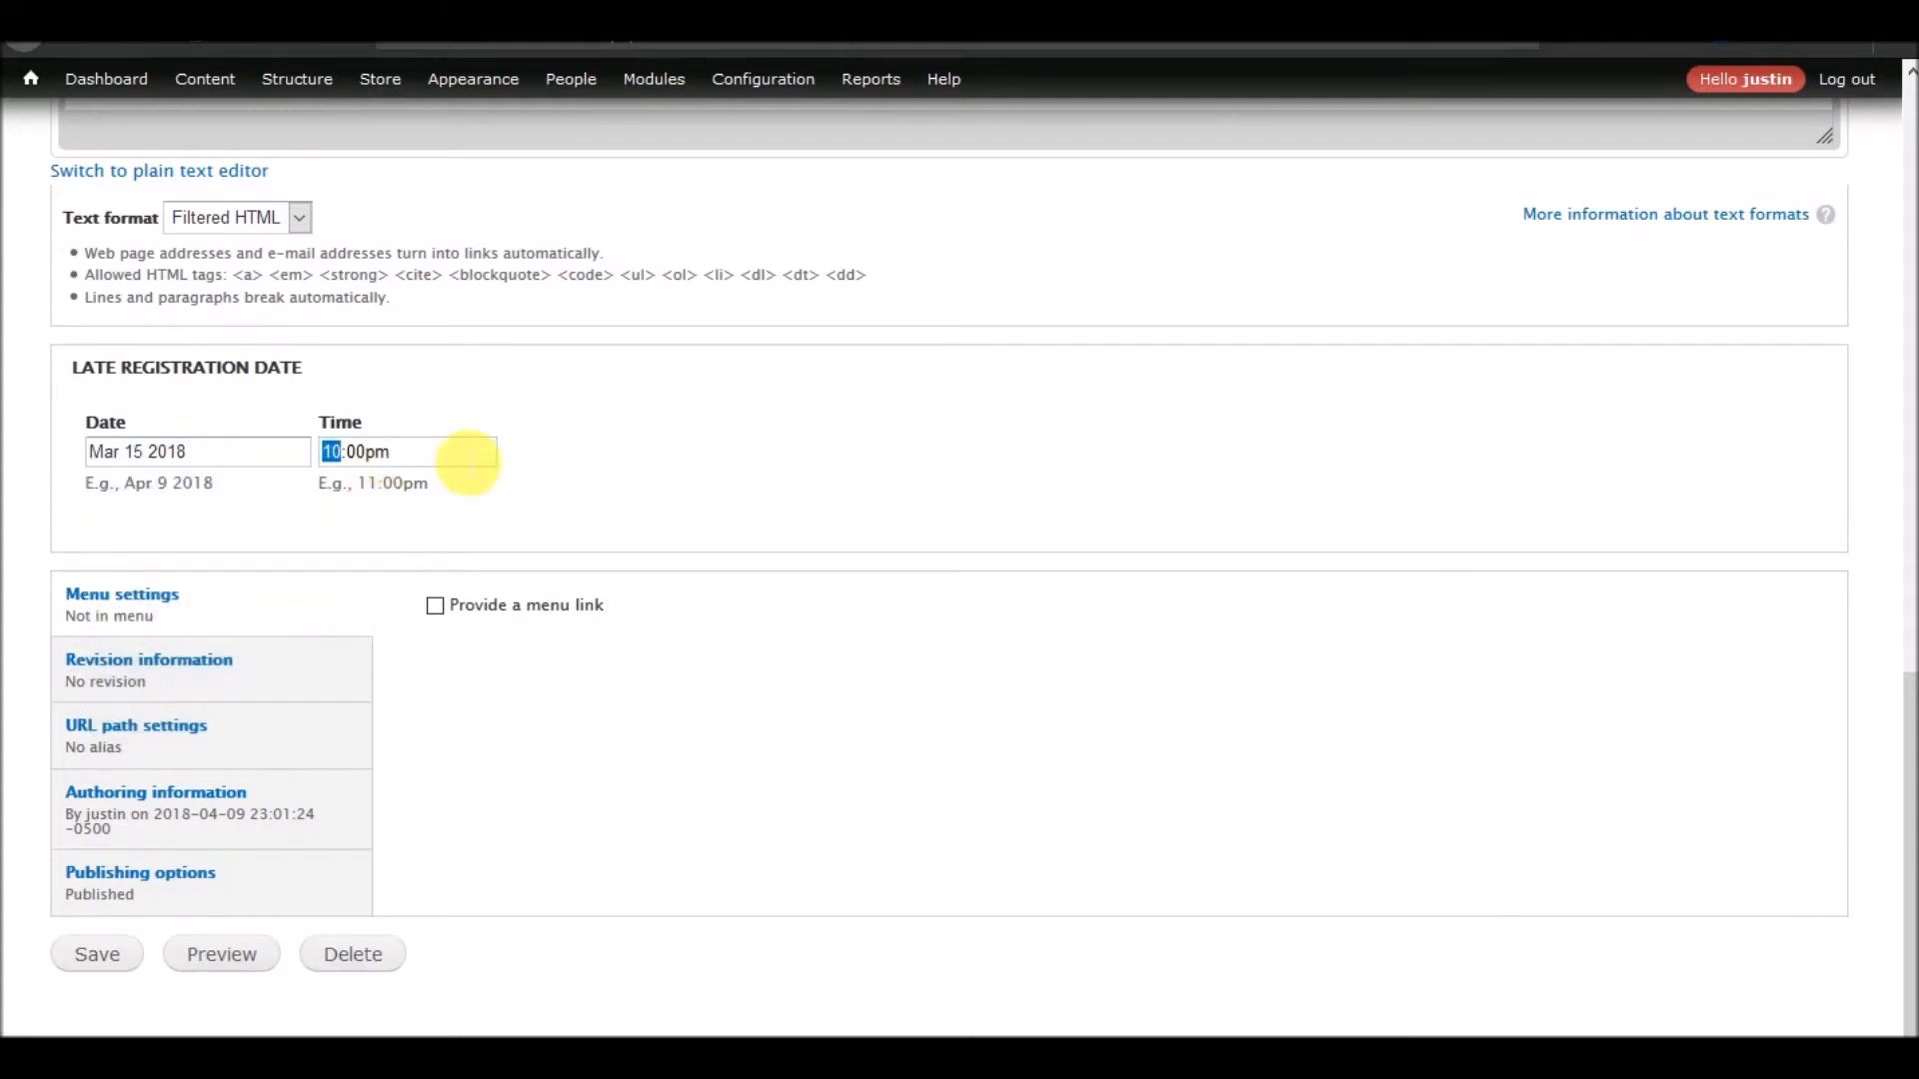
{"action": "left_click", "coordinate": [572, 488]}
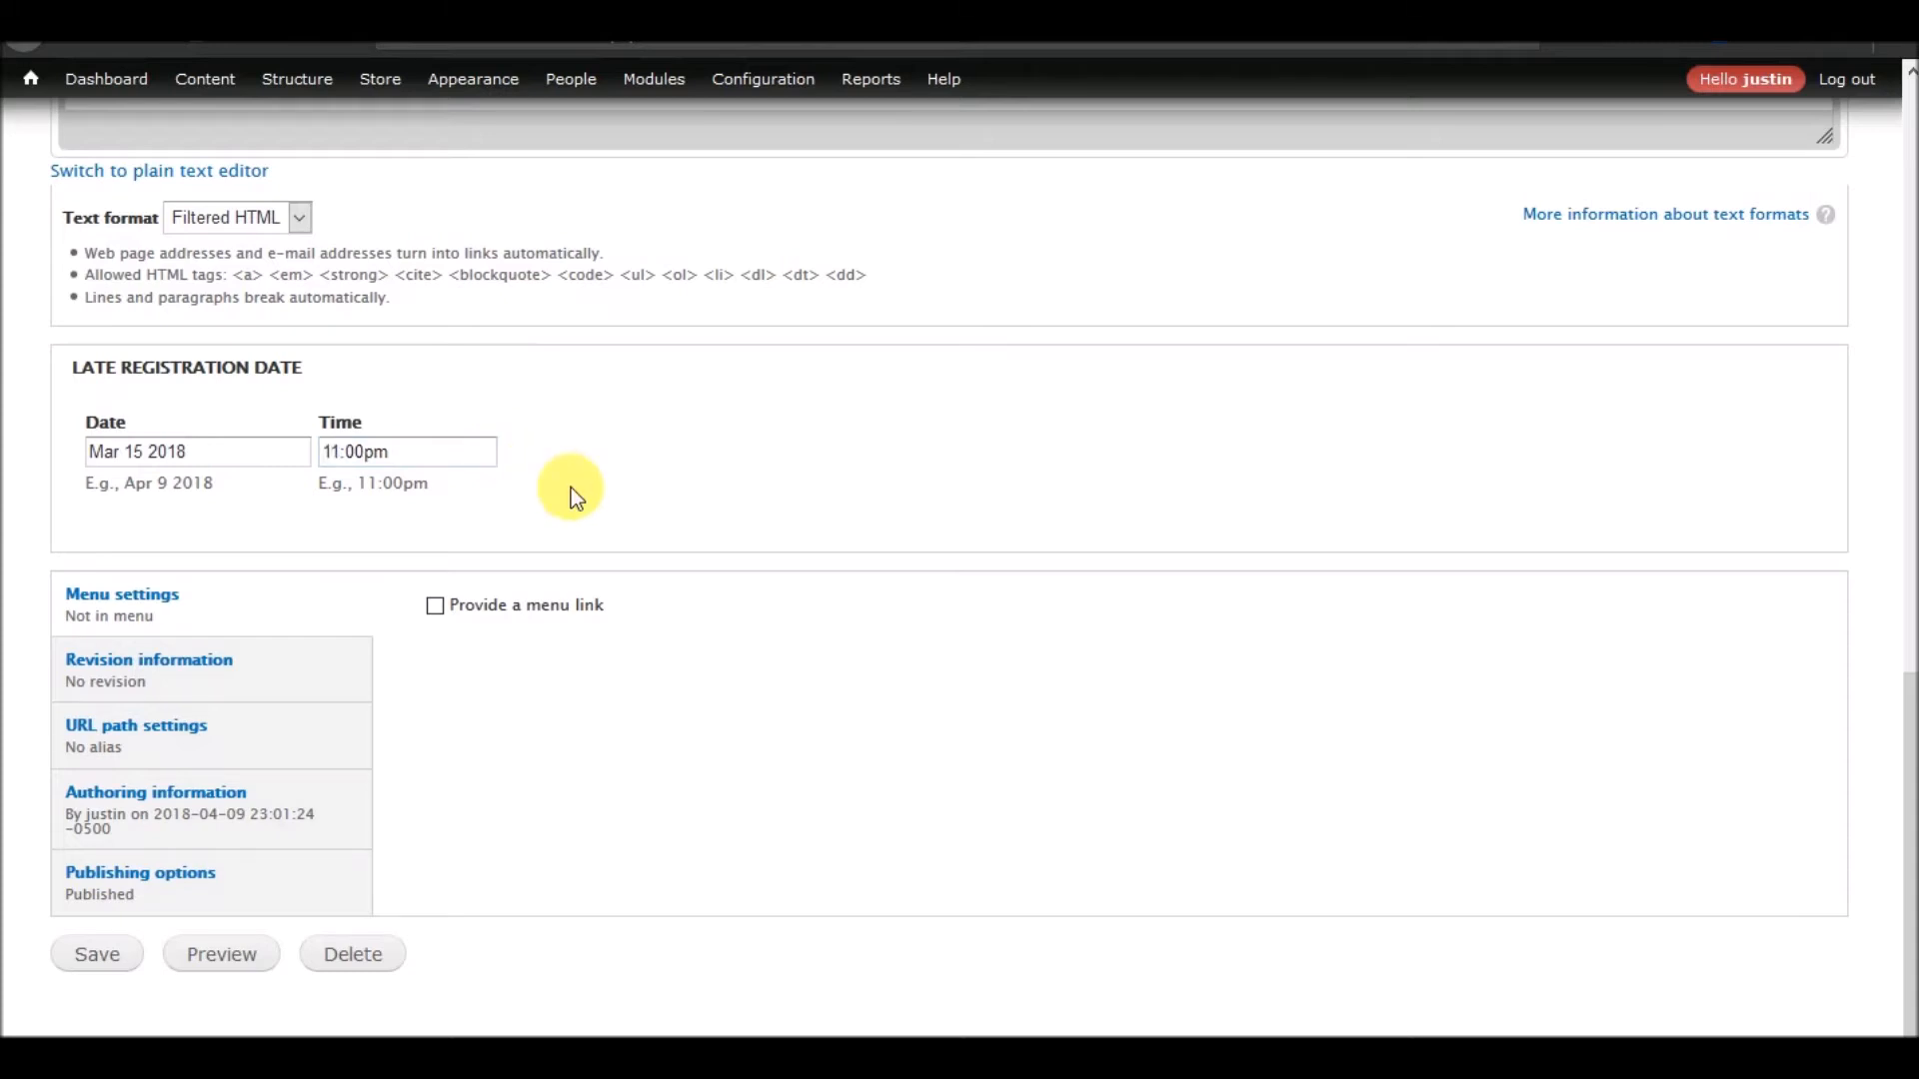
Review the Late Member Registration edit form, comparing its referenced products and product display heading with the late registration date
{"action": "scroll", "coordinate": [513, 627], "scroll_direction": "up", "scroll_amount": 3}
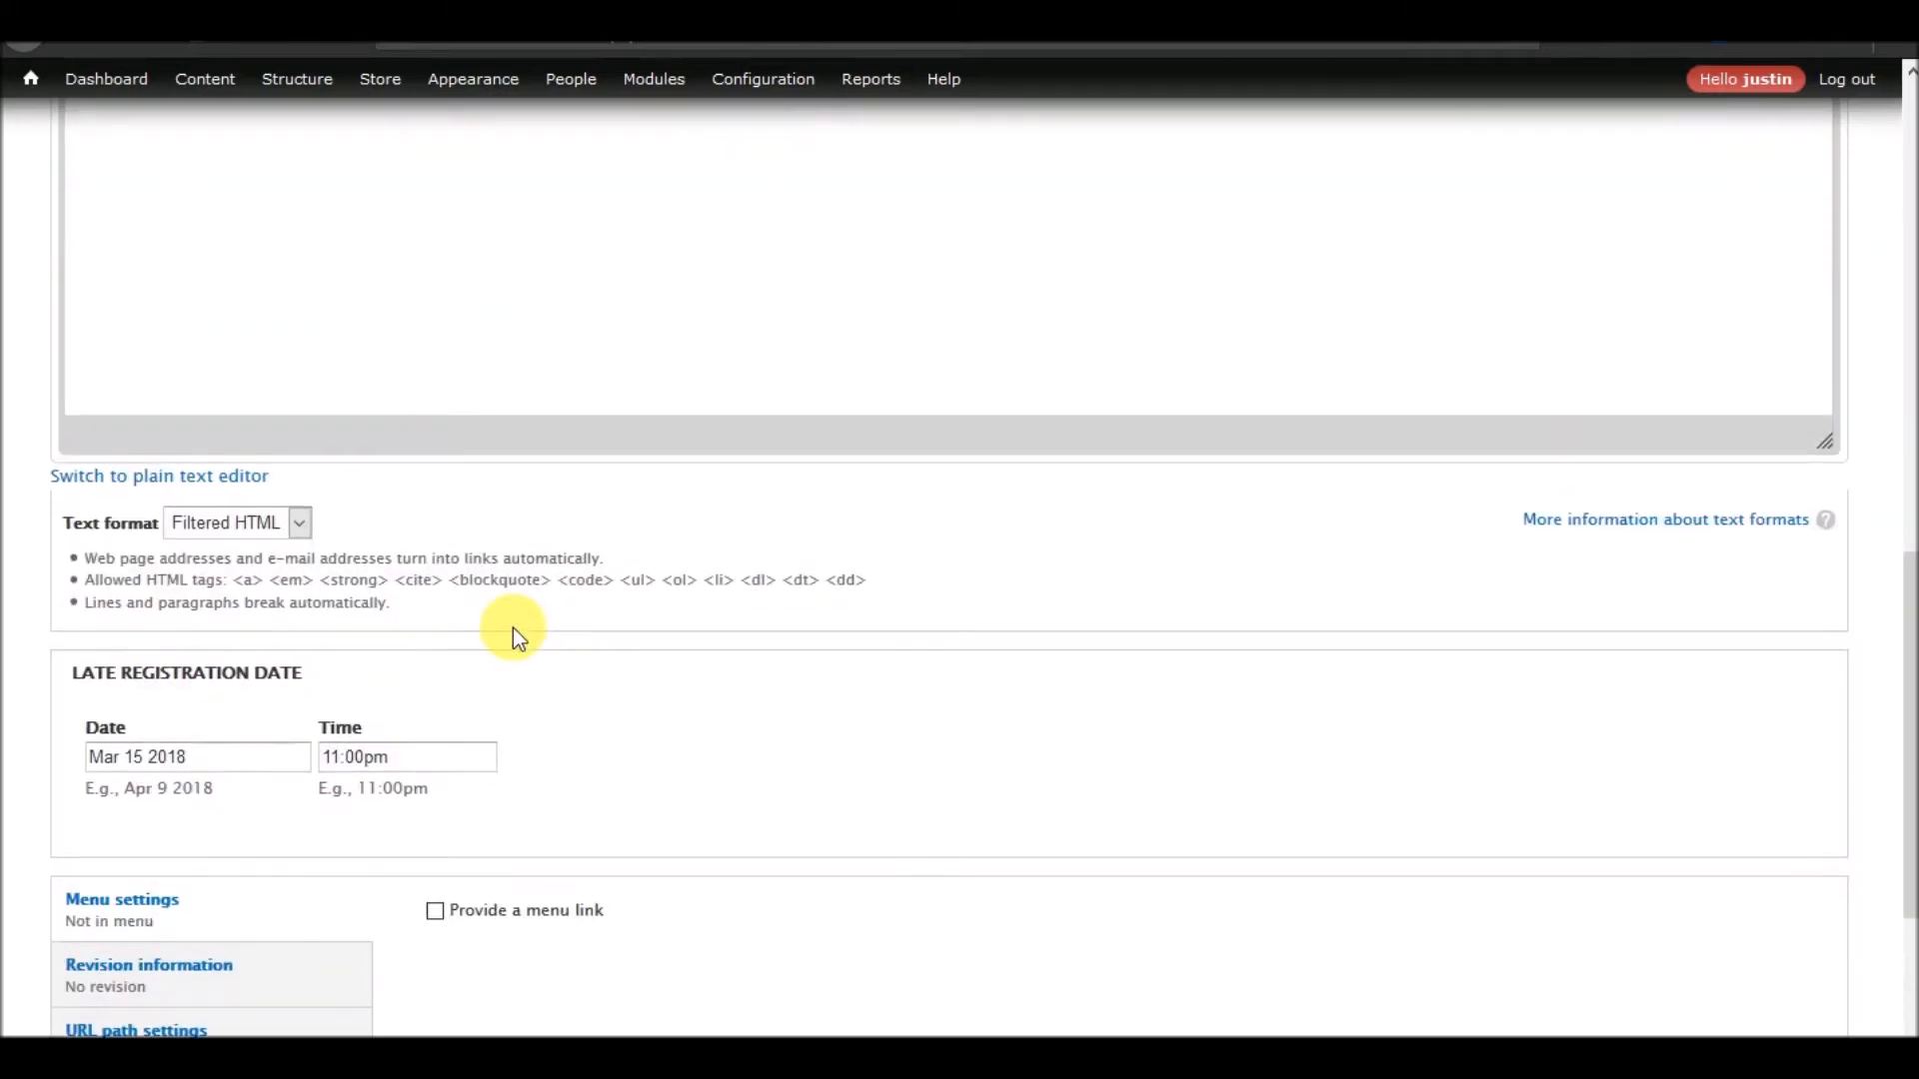
{"action": "scroll", "coordinate": [513, 627], "scroll_direction": "up", "scroll_amount": 6}
{"action": "scroll", "coordinate": [519, 631], "scroll_direction": "down", "scroll_amount": 9}
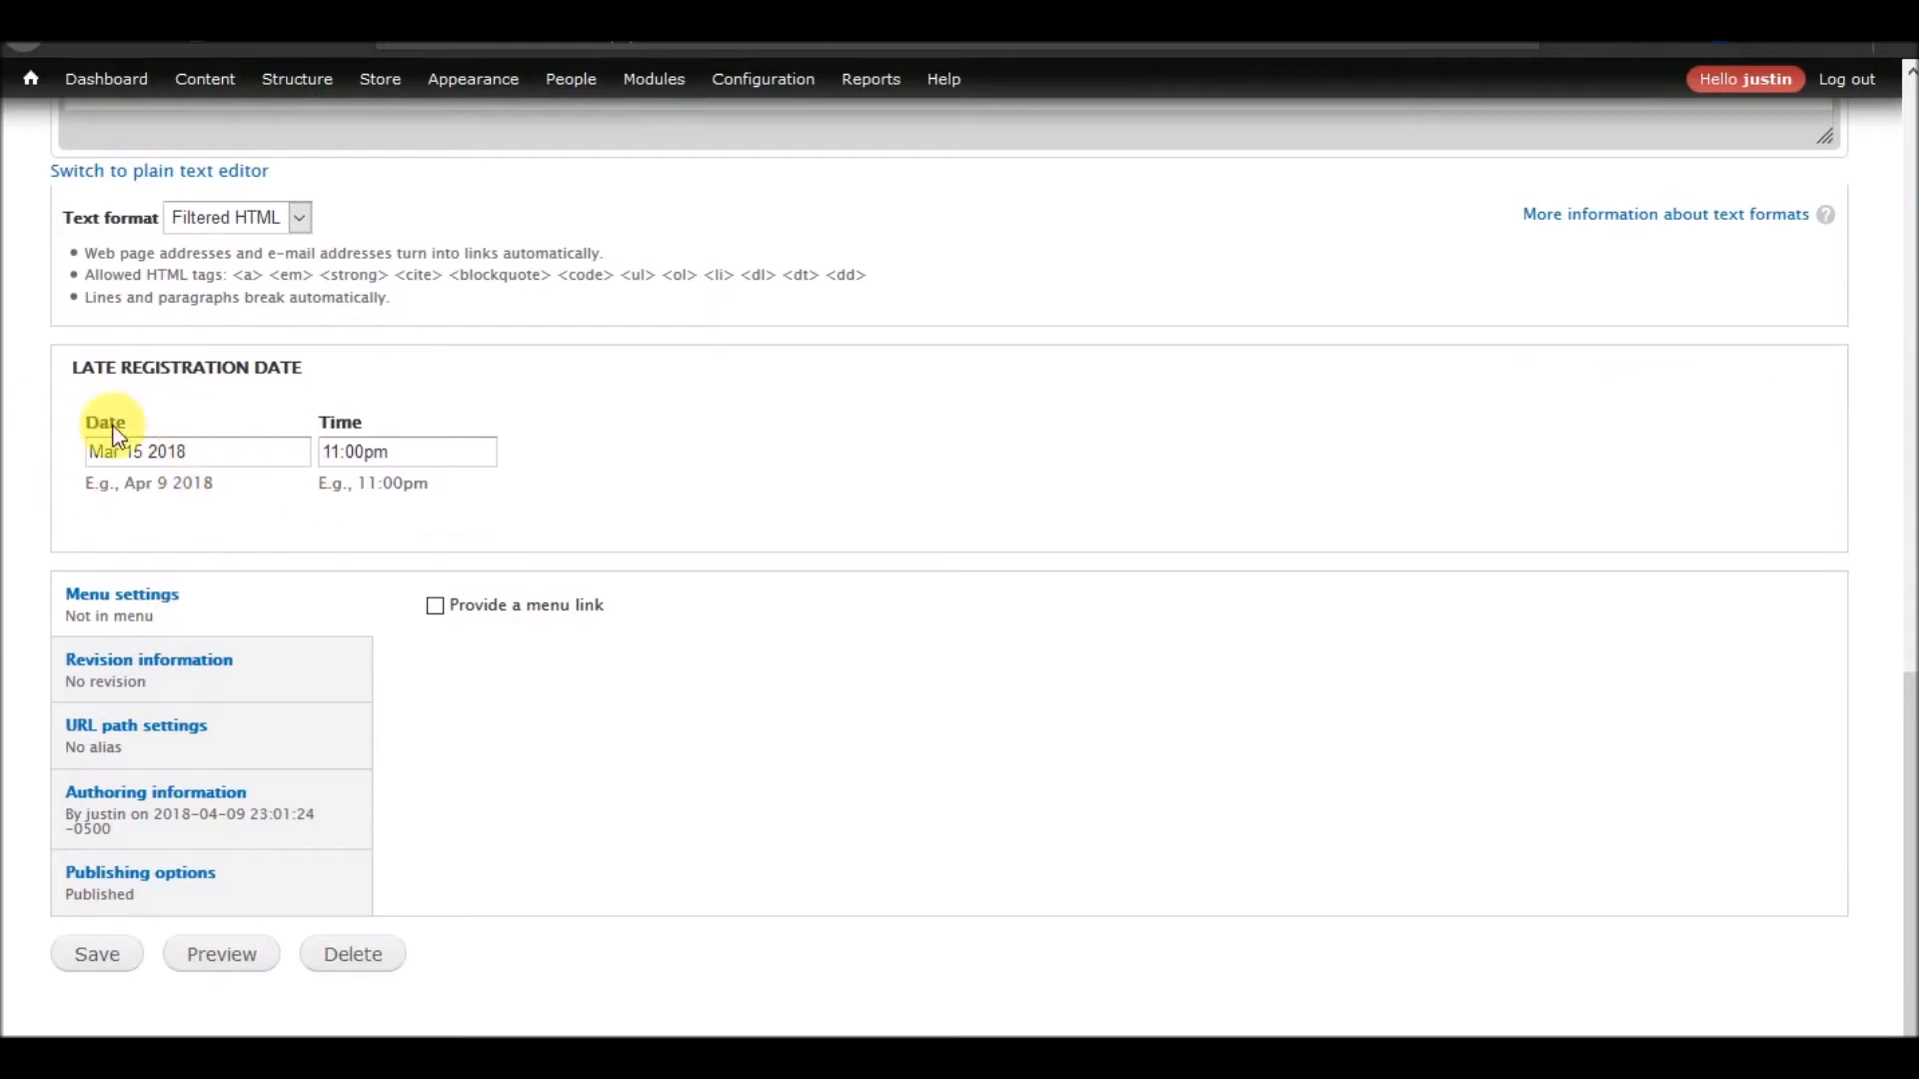
{"action": "scroll", "coordinate": [516, 677], "scroll_direction": "up", "scroll_amount": 12}
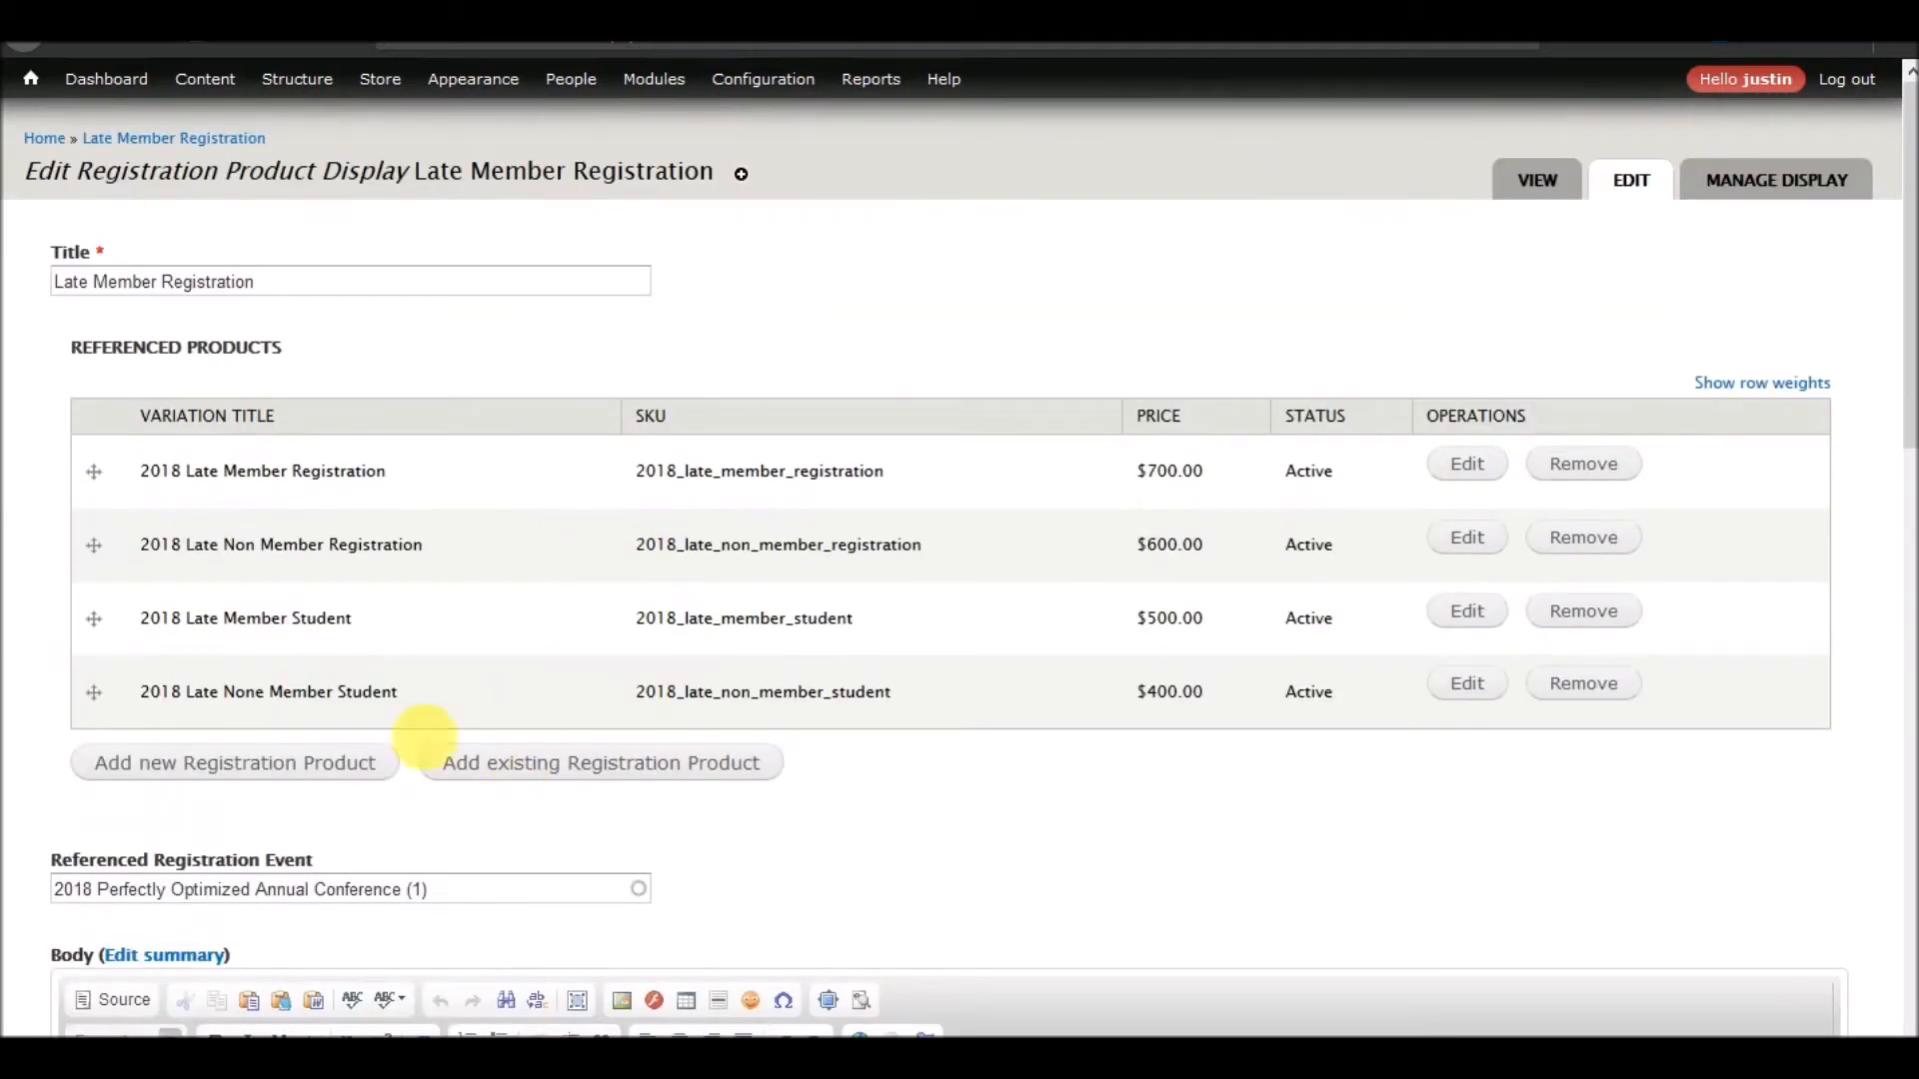
{"action": "scroll", "coordinate": [580, 412], "scroll_direction": "down", "scroll_amount": 12}
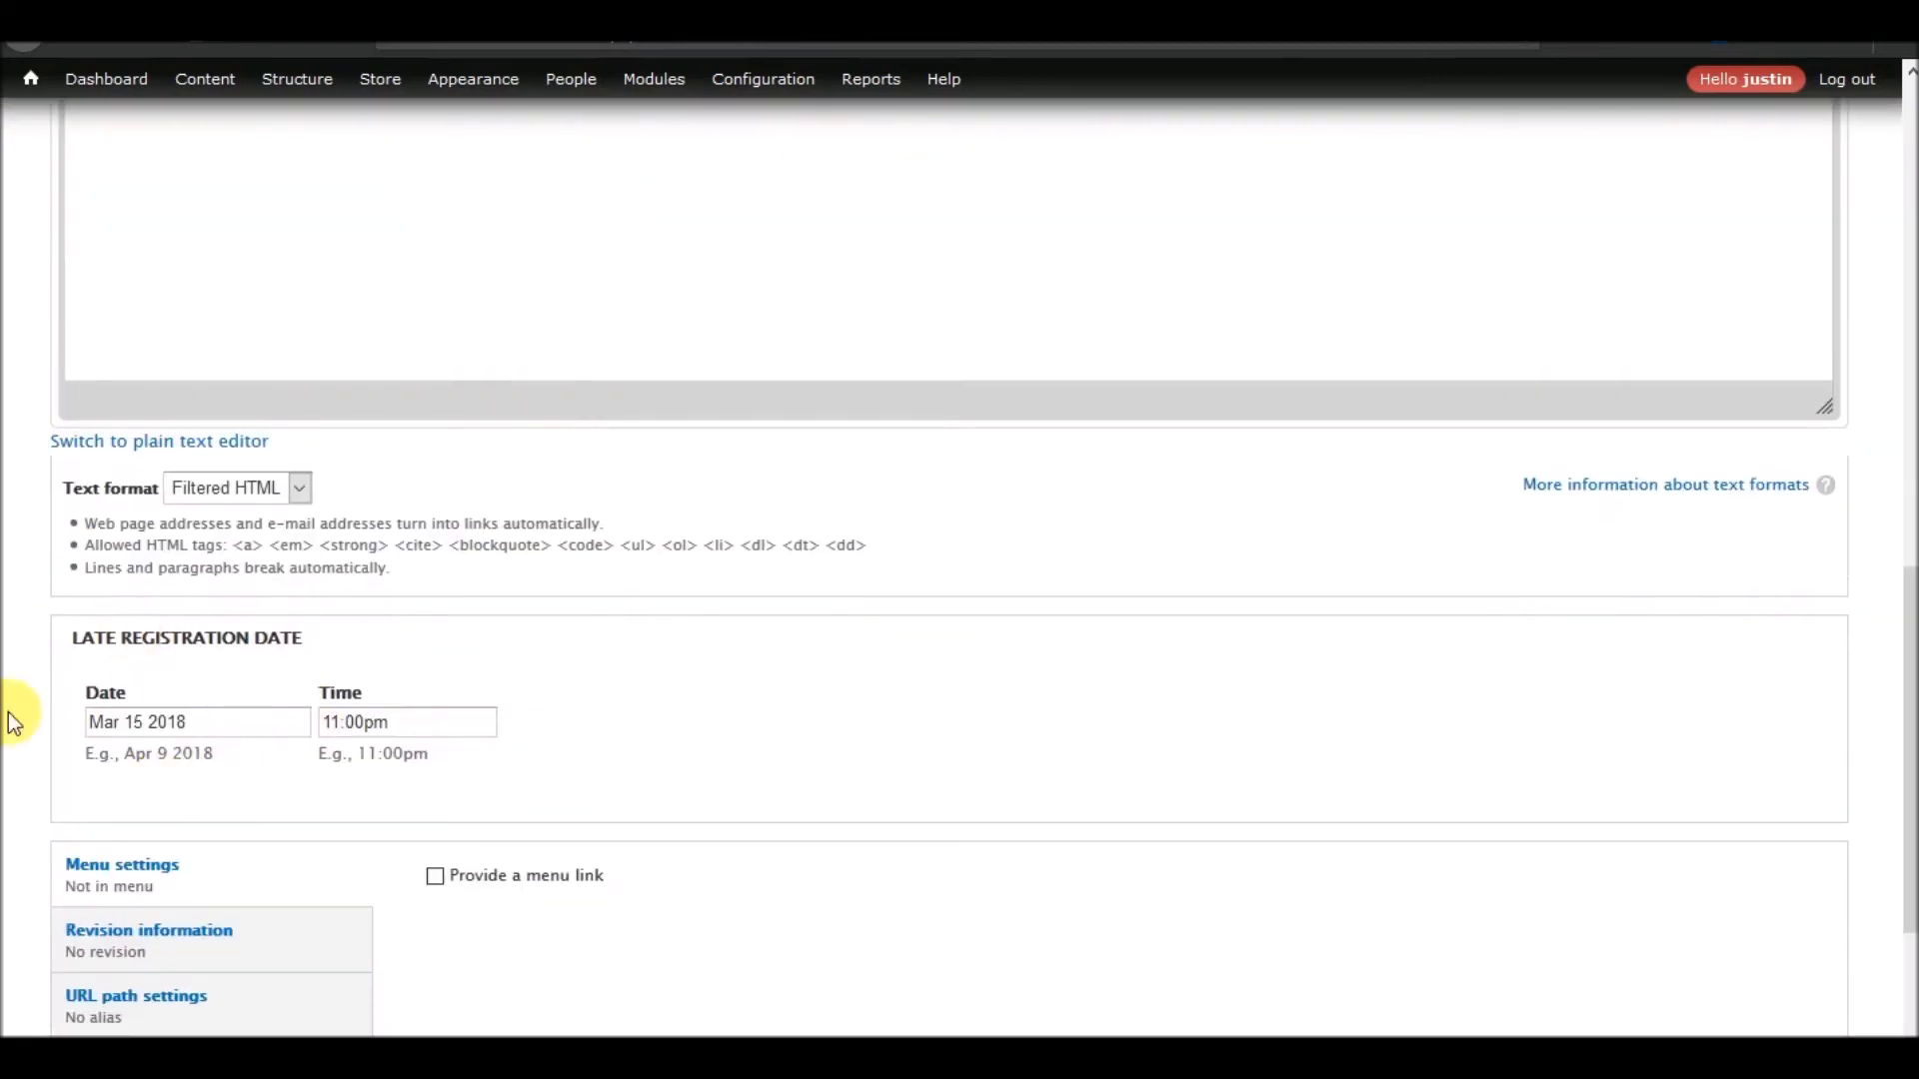
{"action": "scroll", "coordinate": [448, 750], "scroll_direction": "down", "scroll_amount": 3}
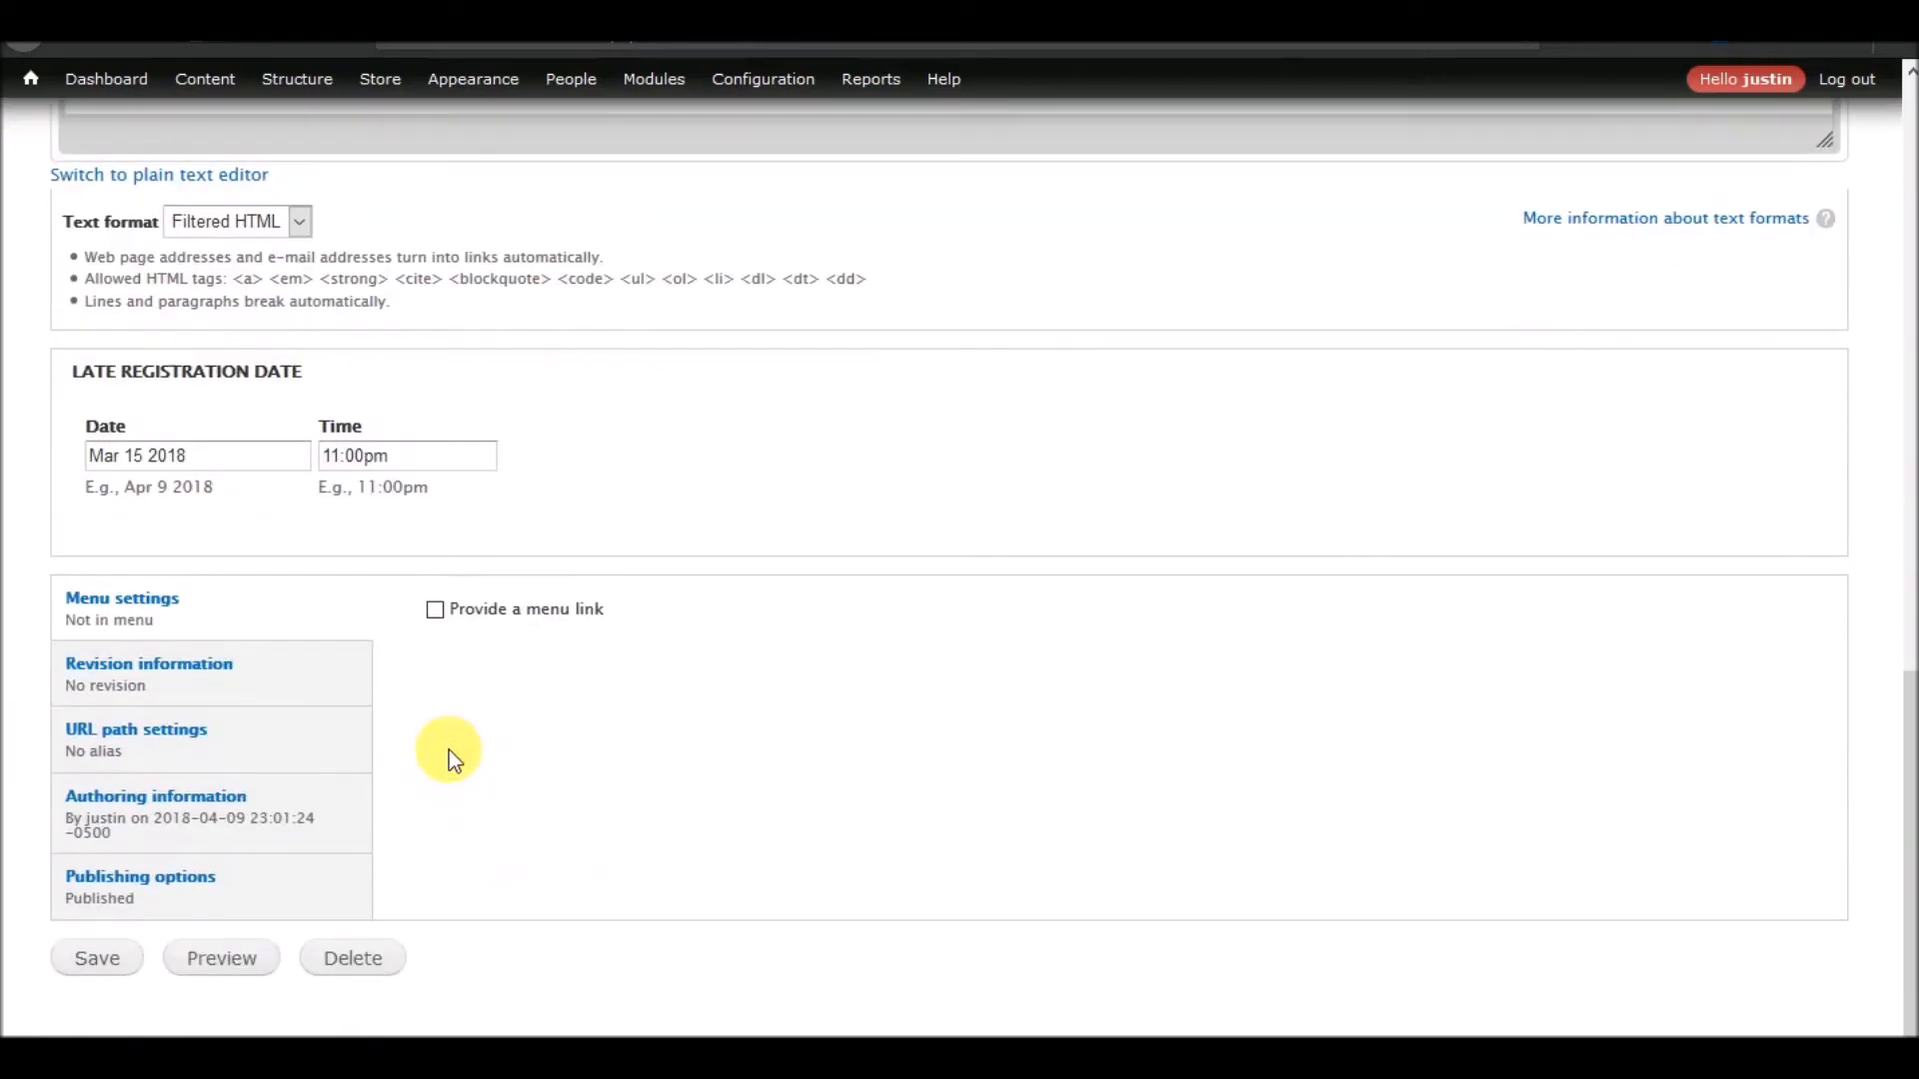
{"action": "scroll", "coordinate": [448, 750], "scroll_direction": "up", "scroll_amount": 10}
{"action": "scroll", "coordinate": [458, 760], "scroll_direction": "up", "scroll_amount": 3}
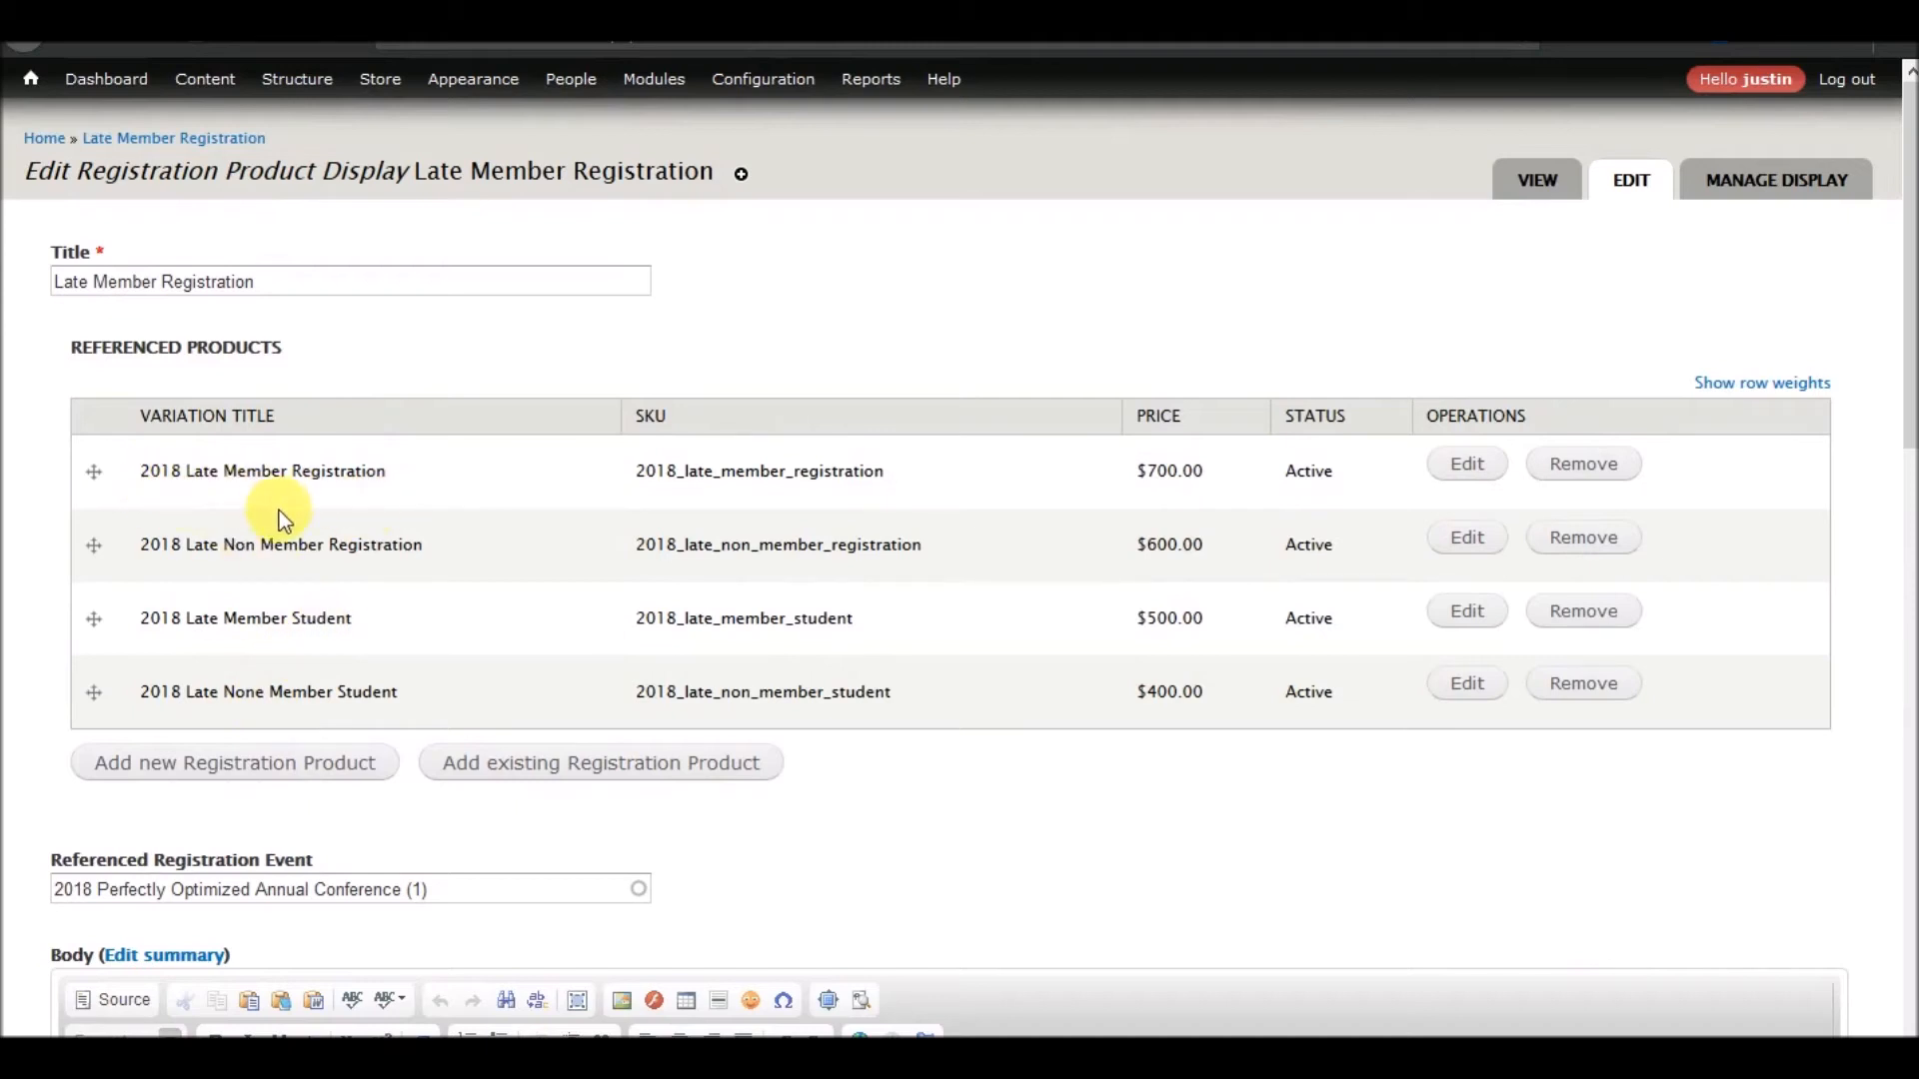
{"action": "scroll", "coordinate": [441, 338], "scroll_direction": "down", "scroll_amount": 10}
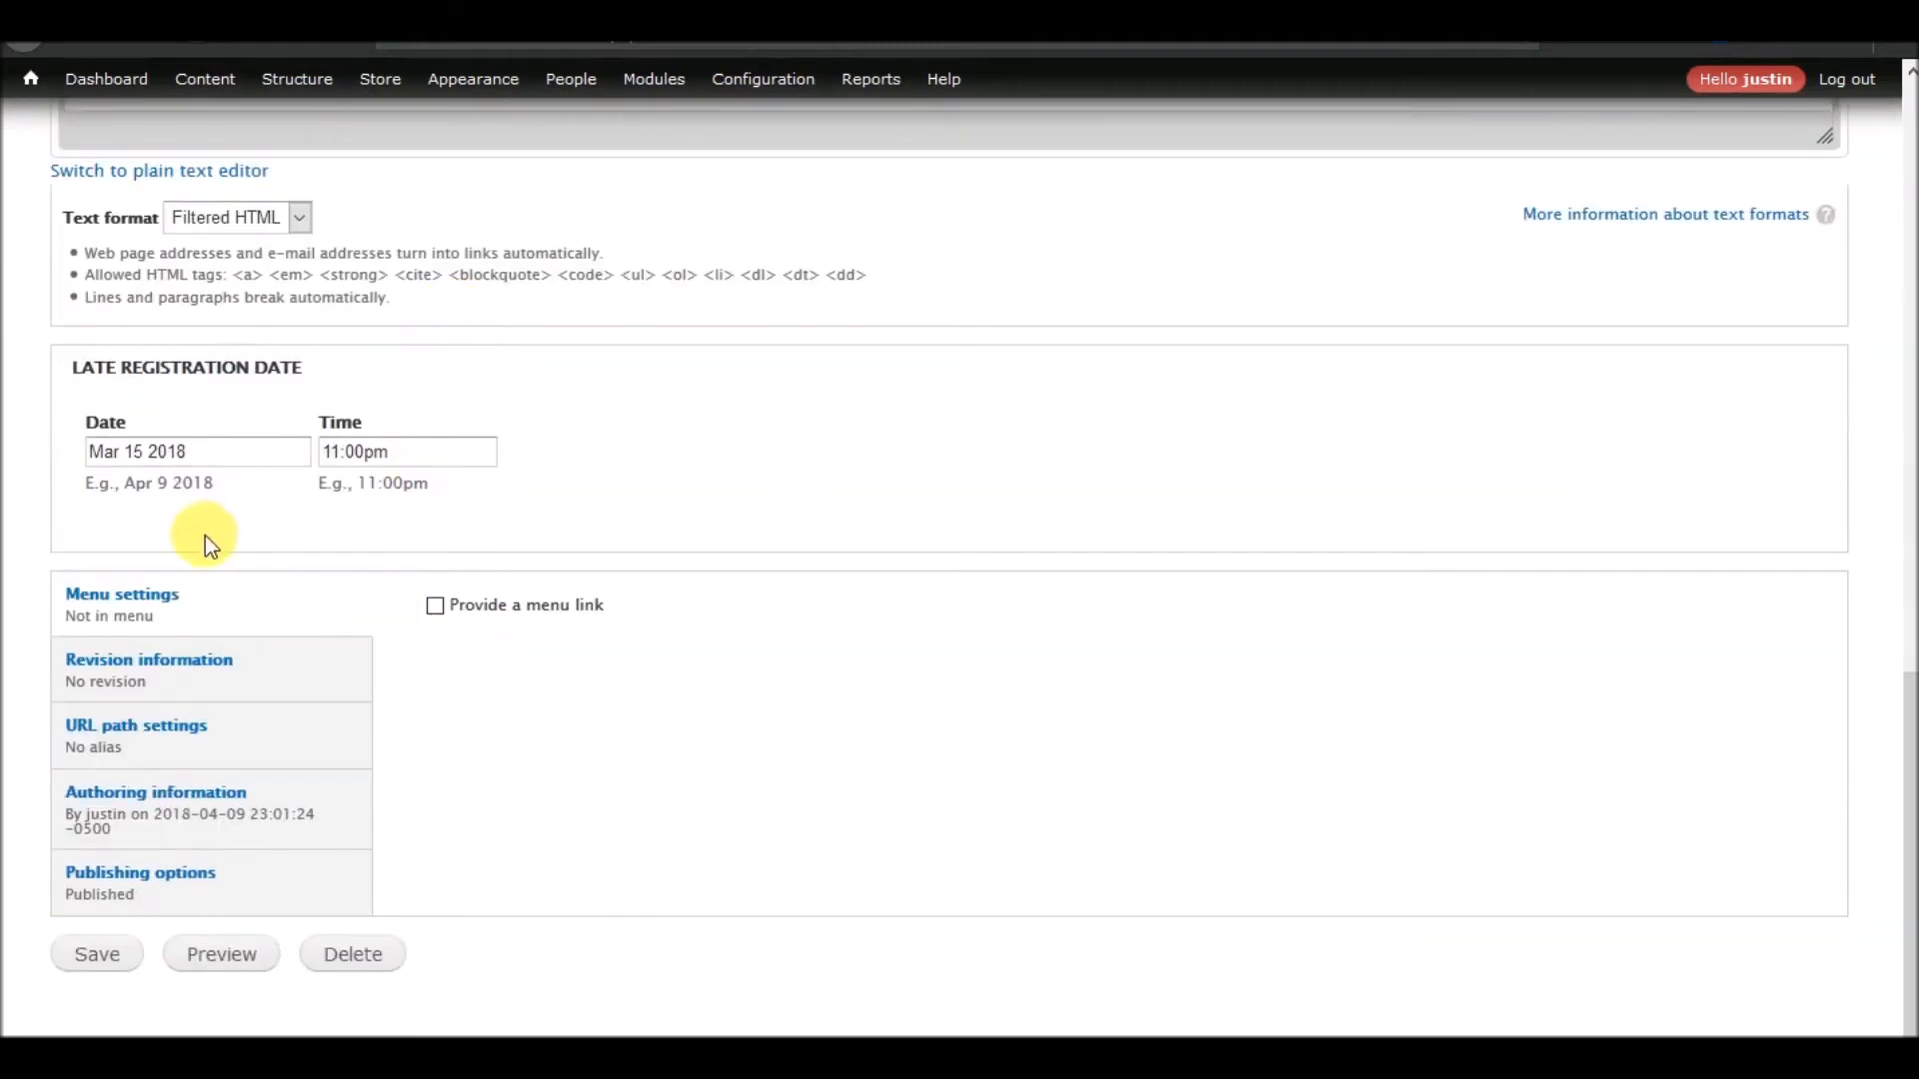
{"action": "scroll", "coordinate": [392, 511], "scroll_direction": "up", "scroll_amount": 12}
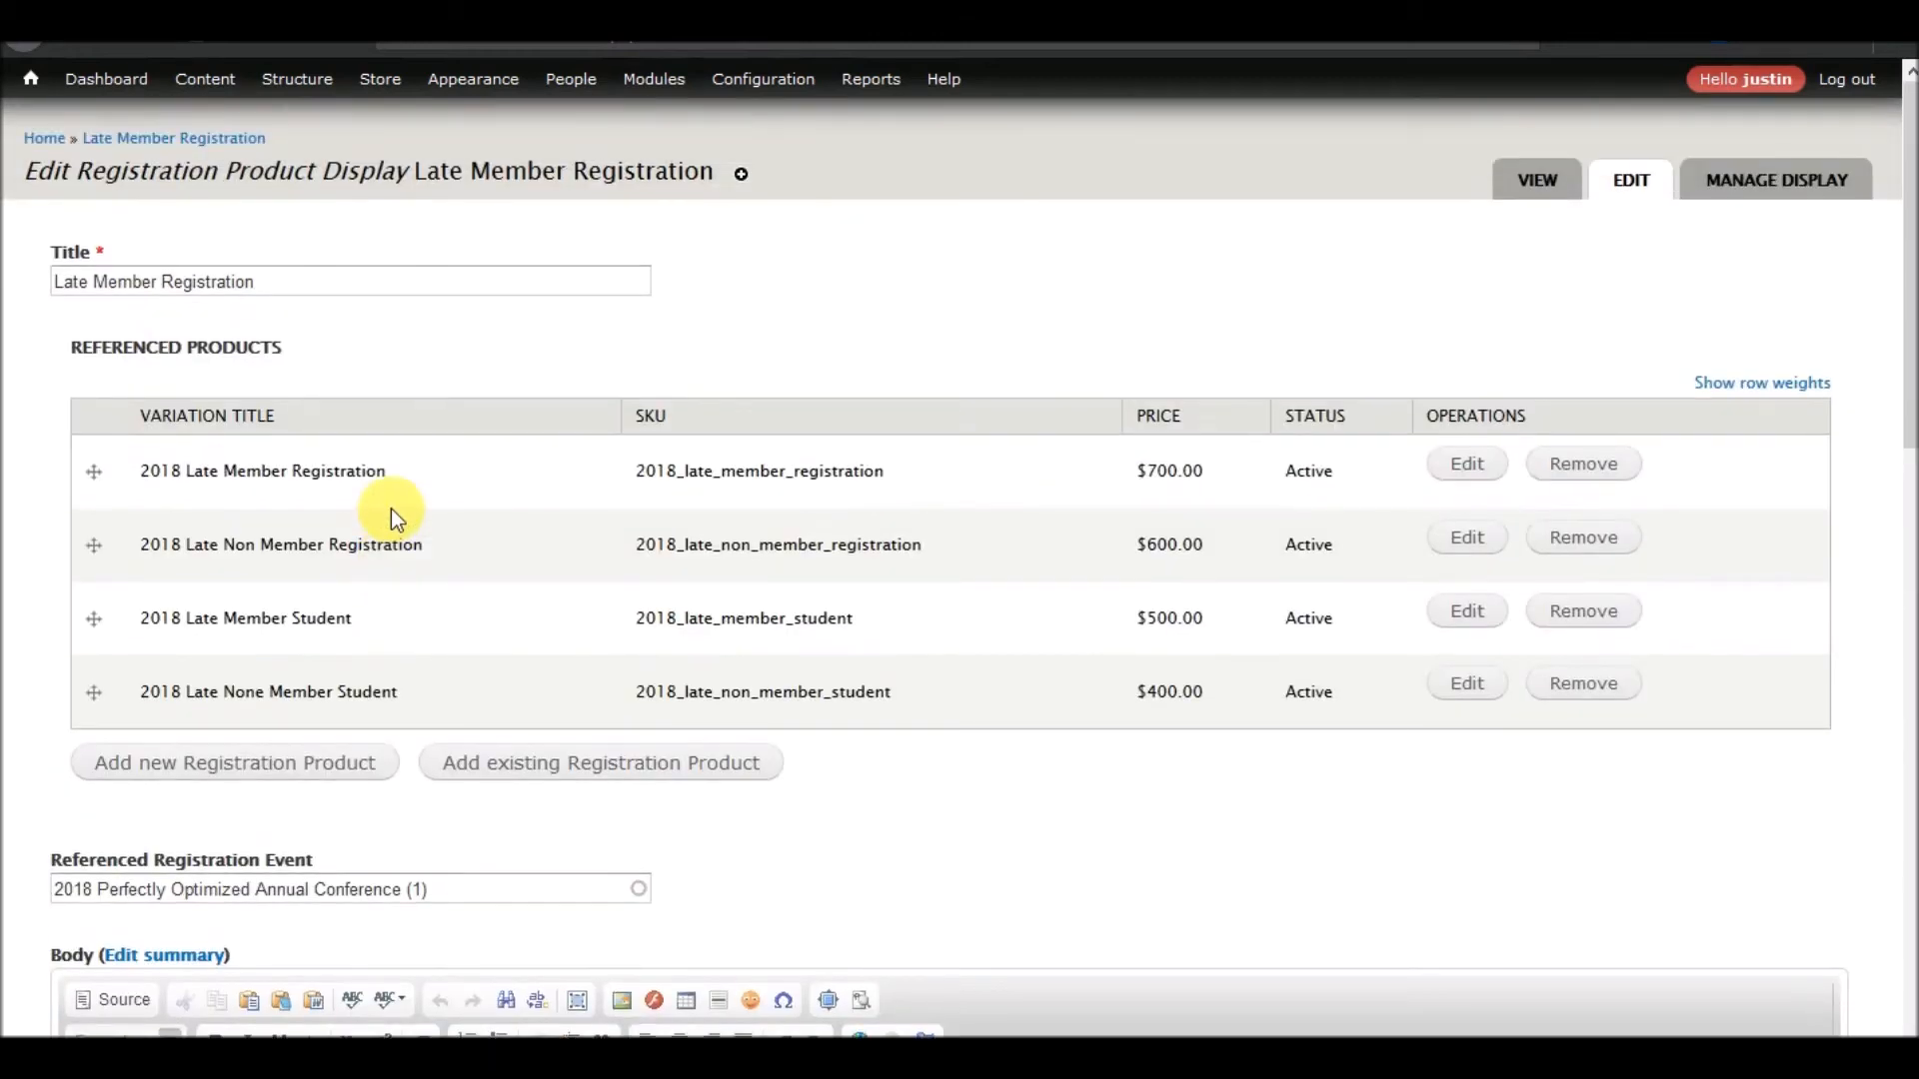
{"action": "left_click_drag", "start_coordinate": [230, 175], "coordinate": [415, 178]}
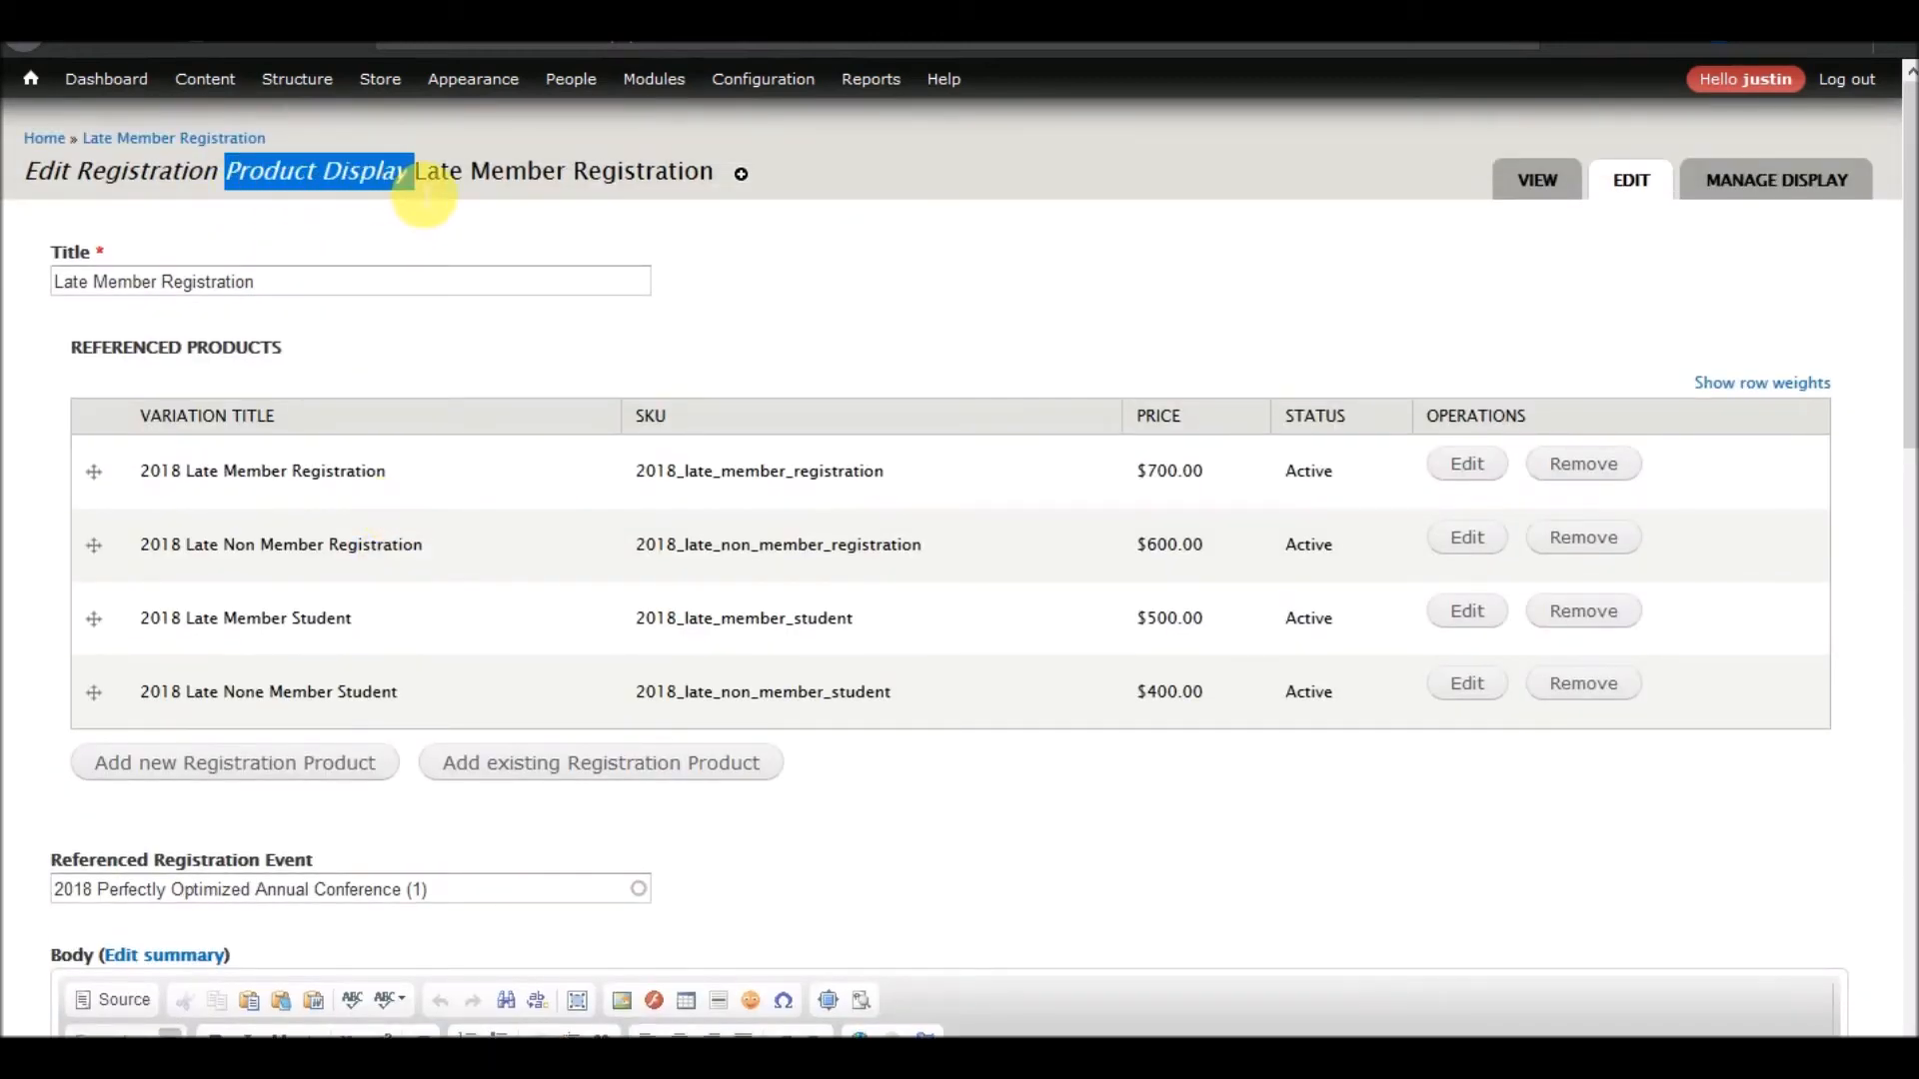
{"action": "scroll", "coordinate": [249, 719], "scroll_direction": "down", "scroll_amount": 10}
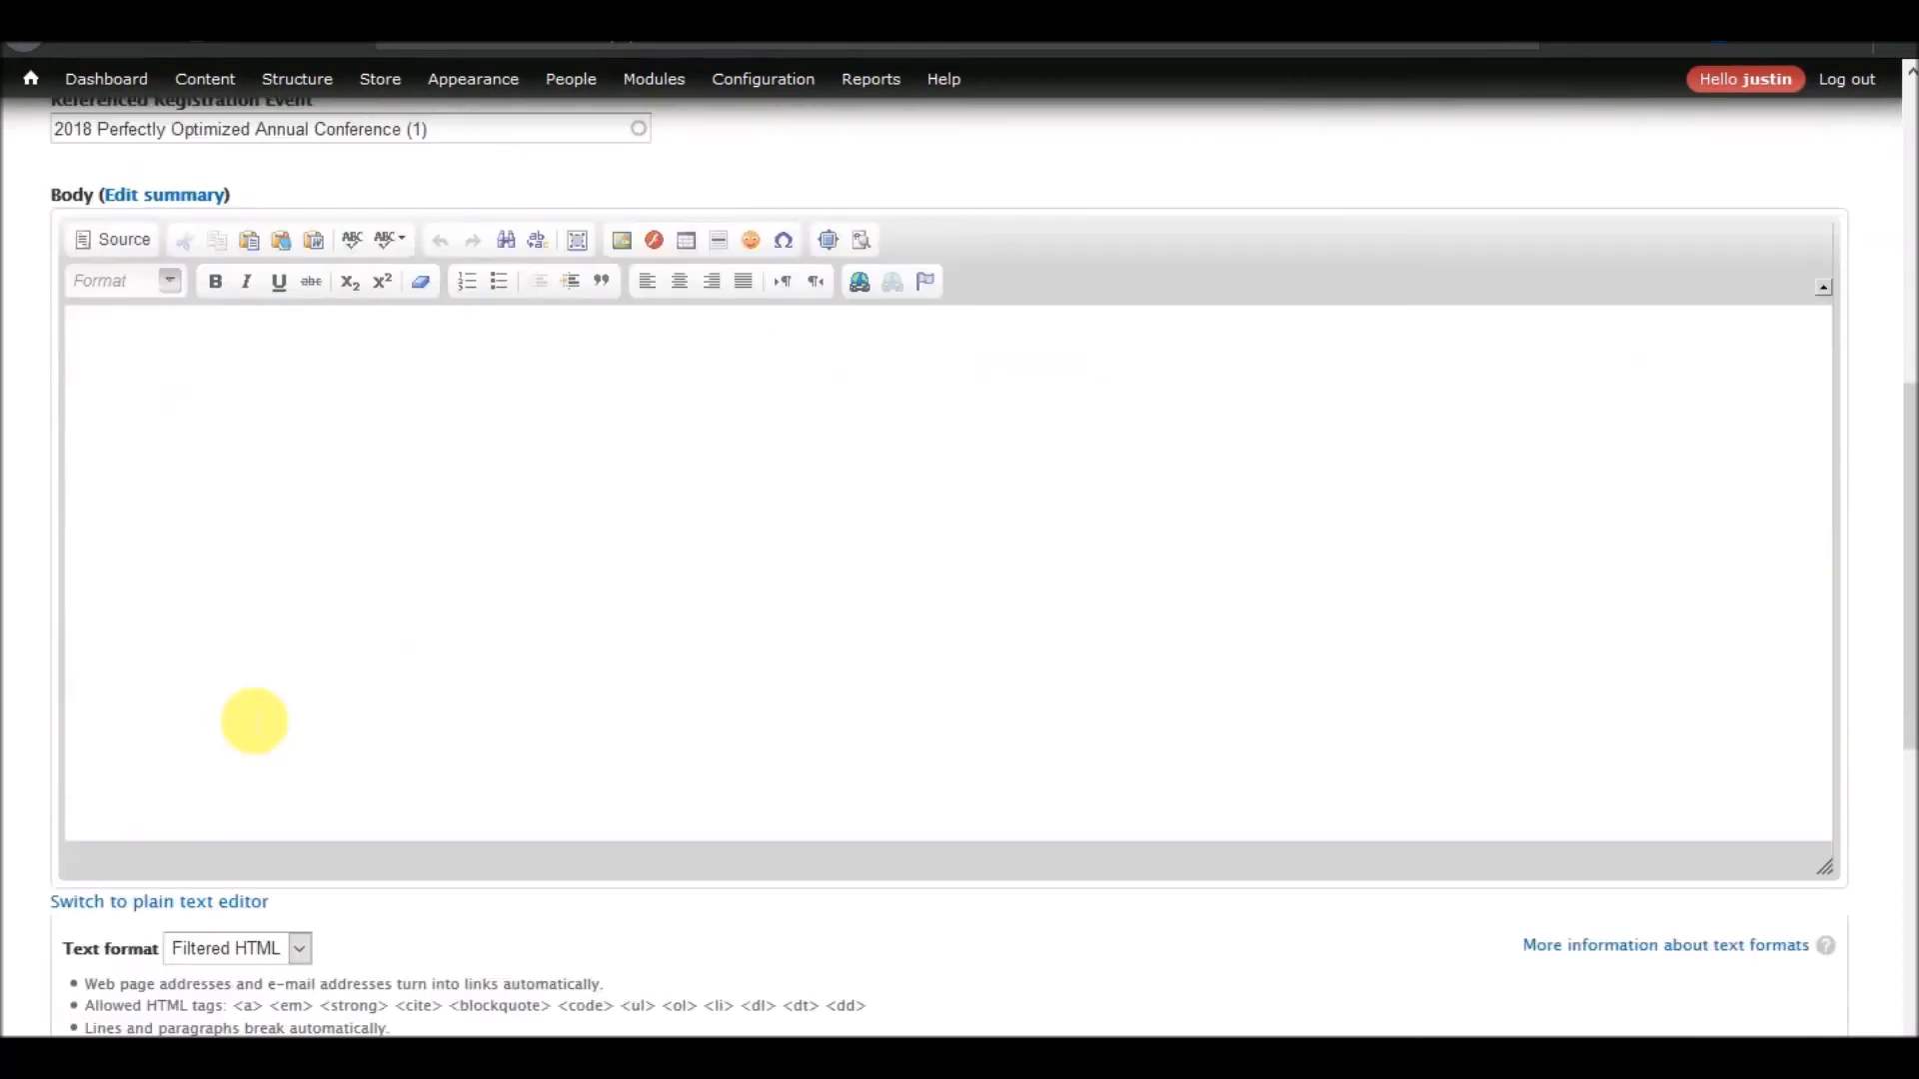
{"action": "scroll", "coordinate": [255, 724], "scroll_direction": "up", "scroll_amount": 10}
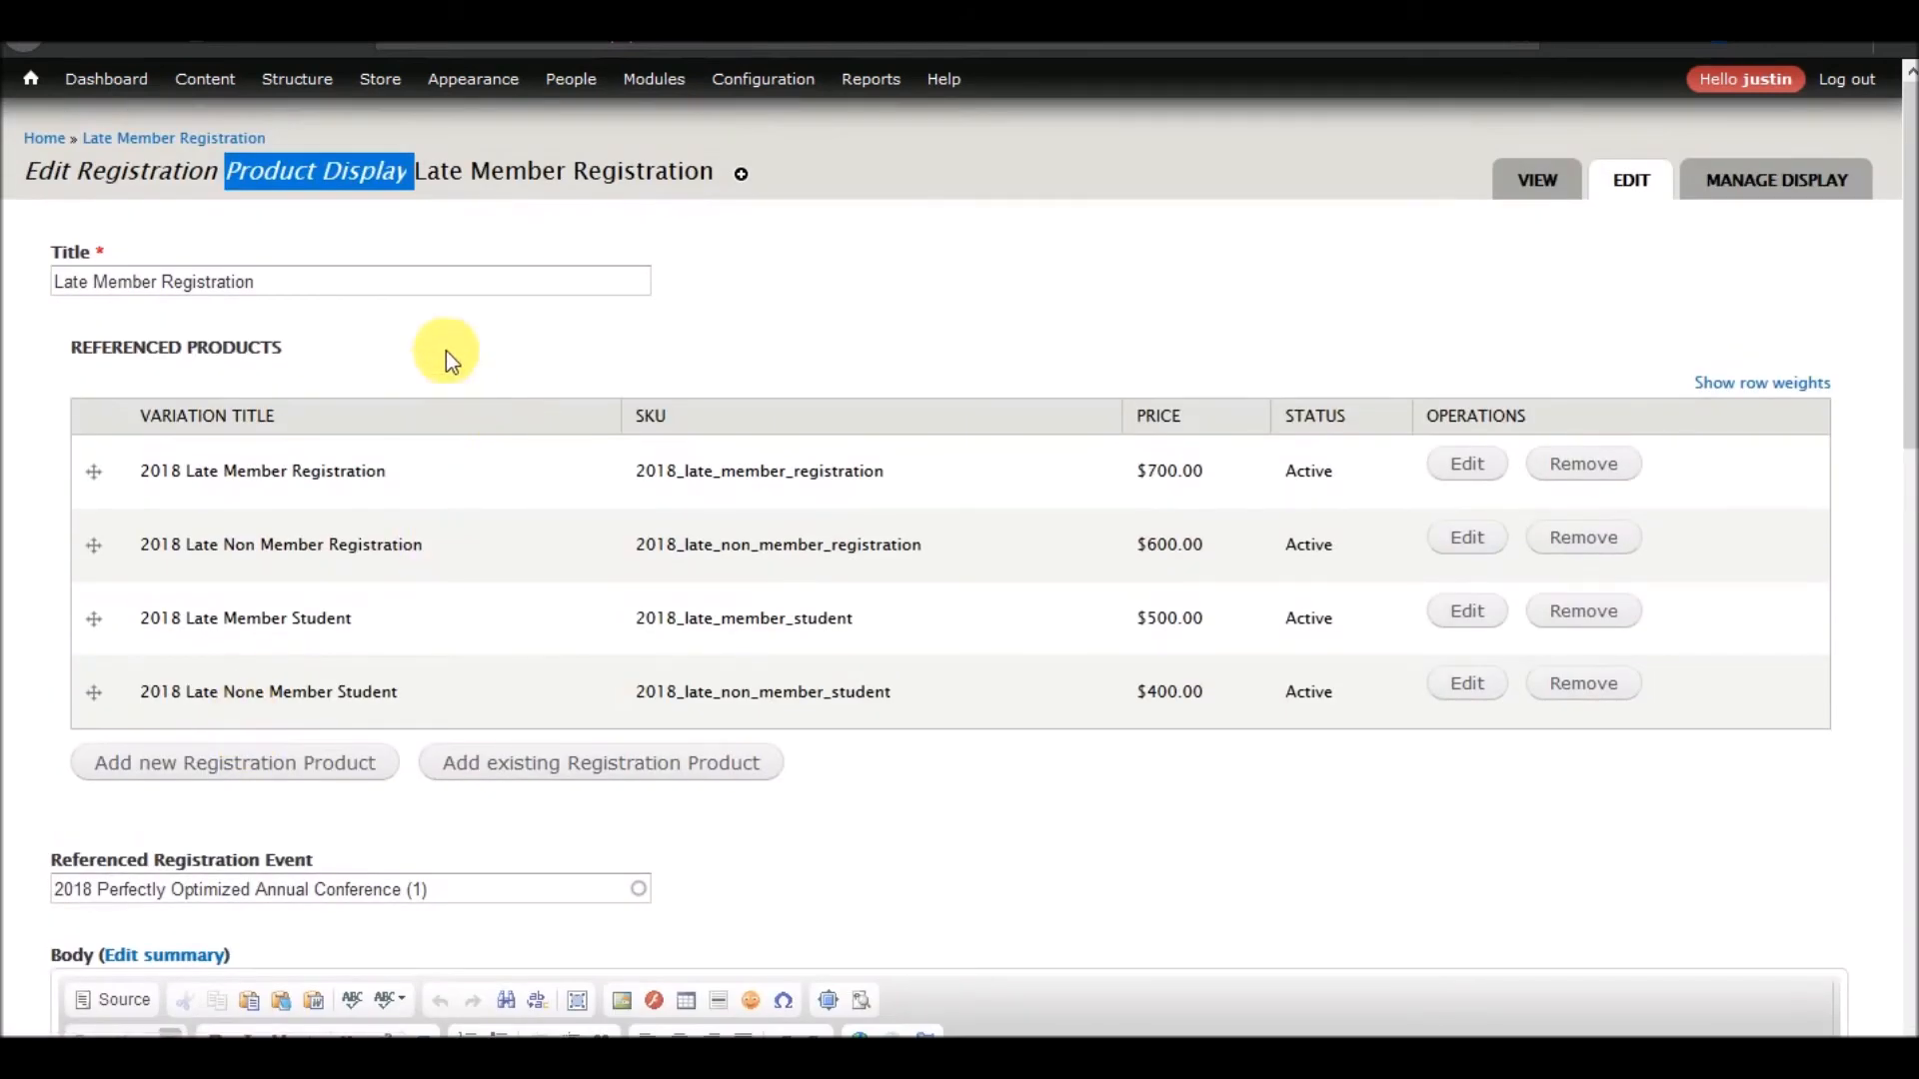
{"action": "left_click", "coordinate": [446, 351]}
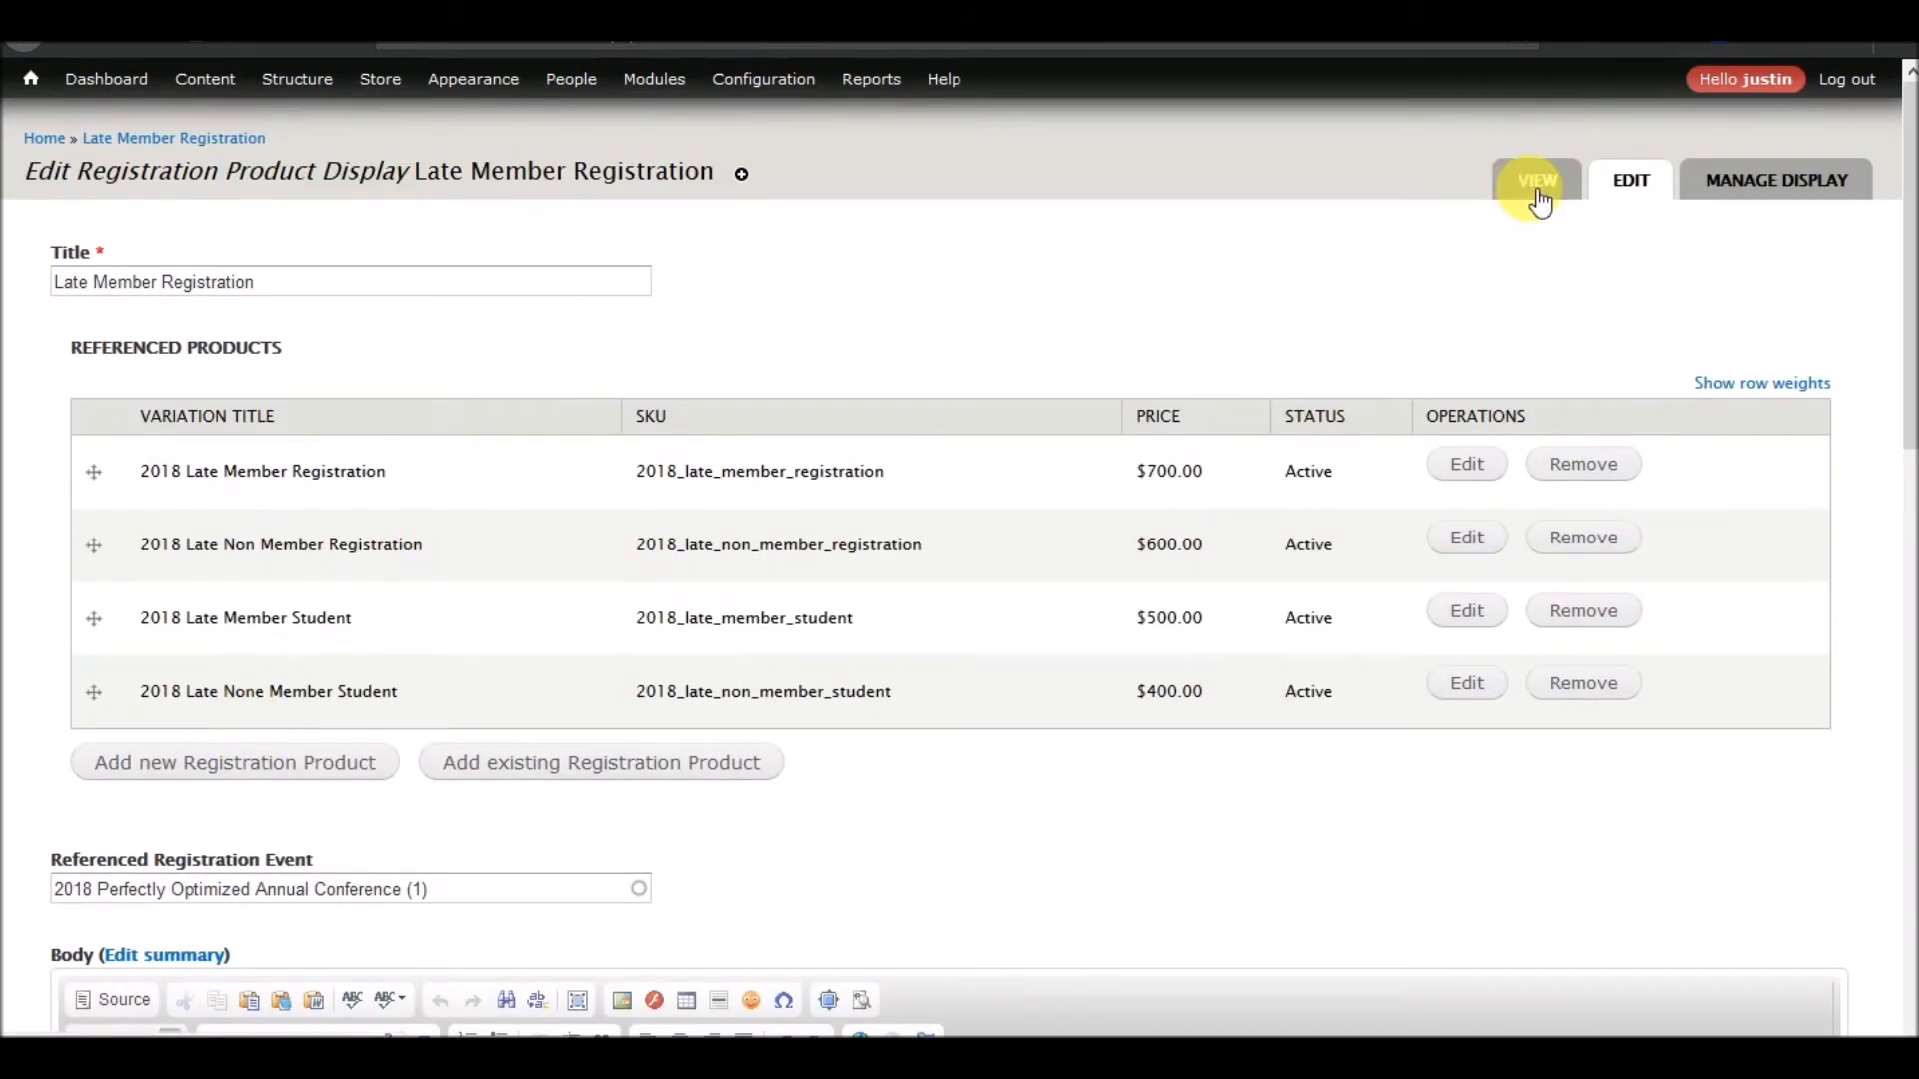
Save the Late Member Registration display and check the late registration date shown on its page
{"action": "scroll", "coordinate": [884, 314], "scroll_direction": "down", "scroll_amount": 10}
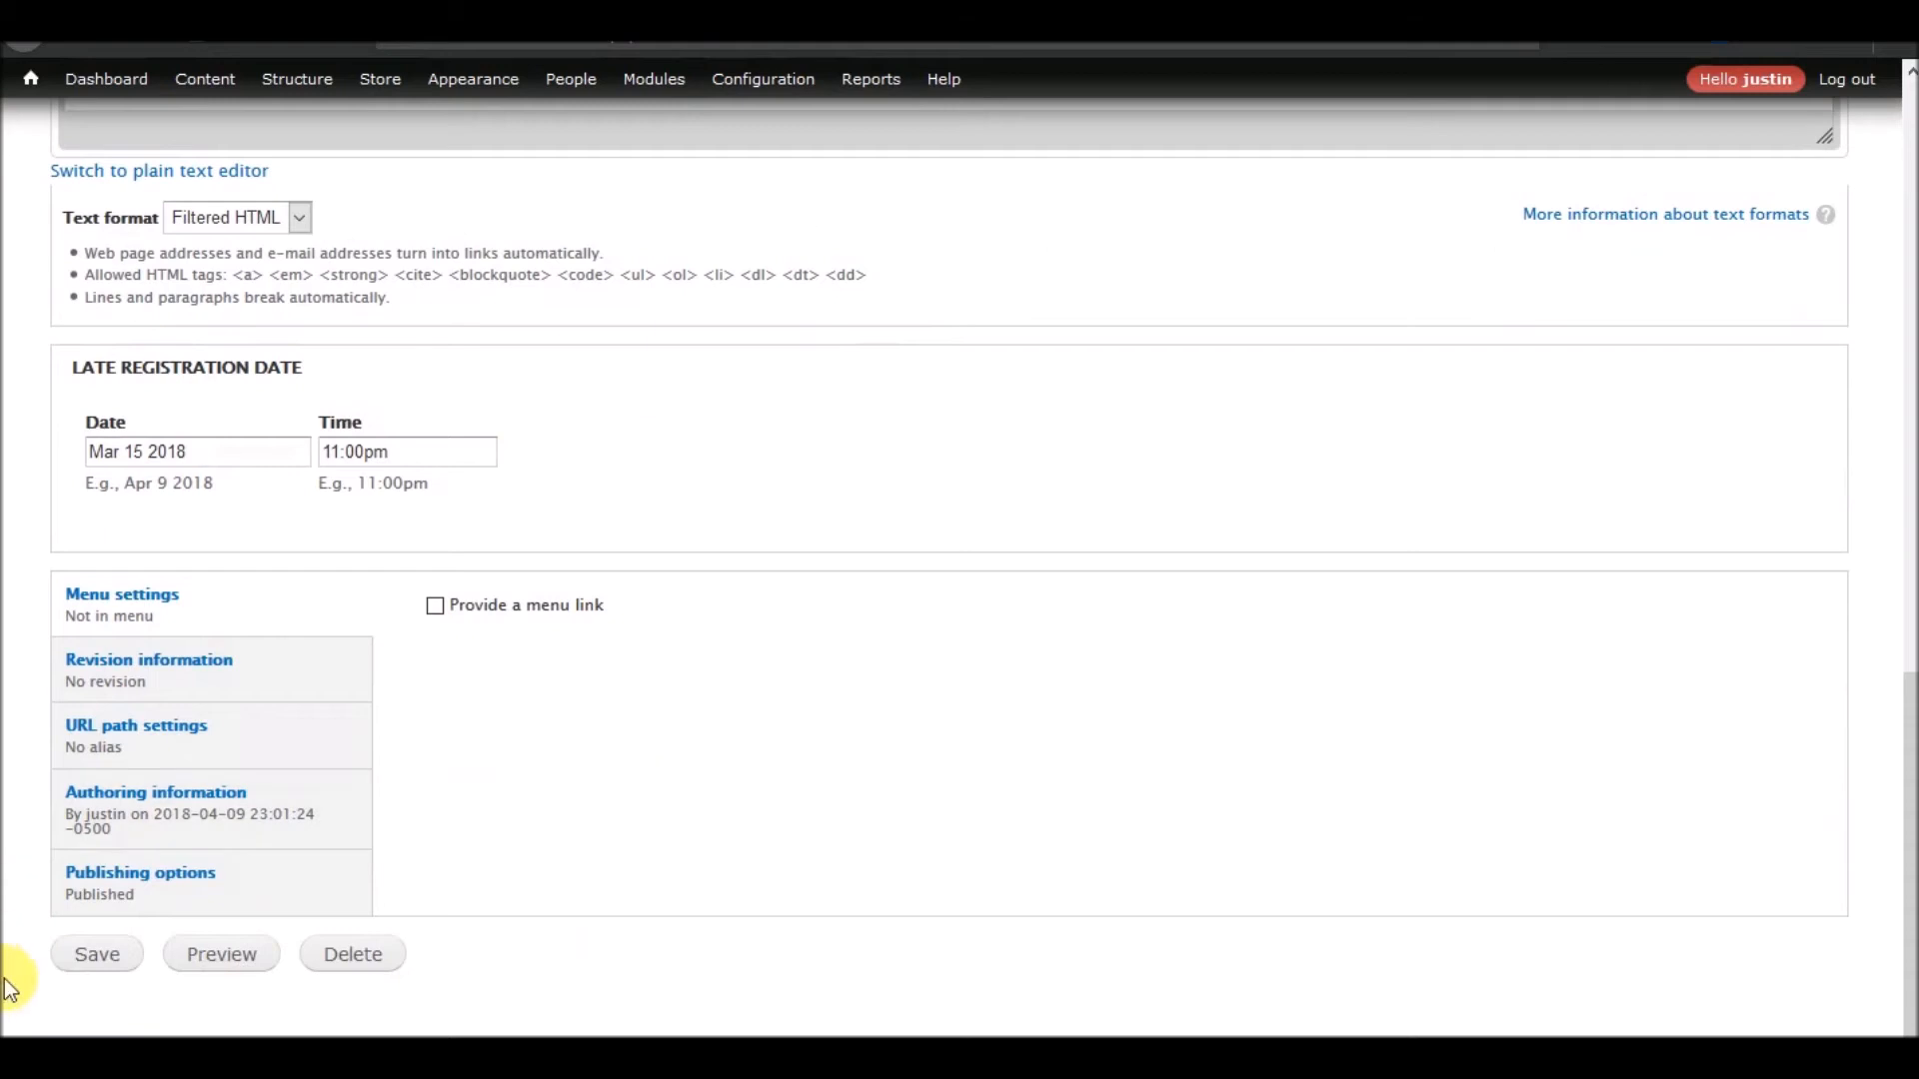
{"action": "left_click", "coordinate": [110, 944]}
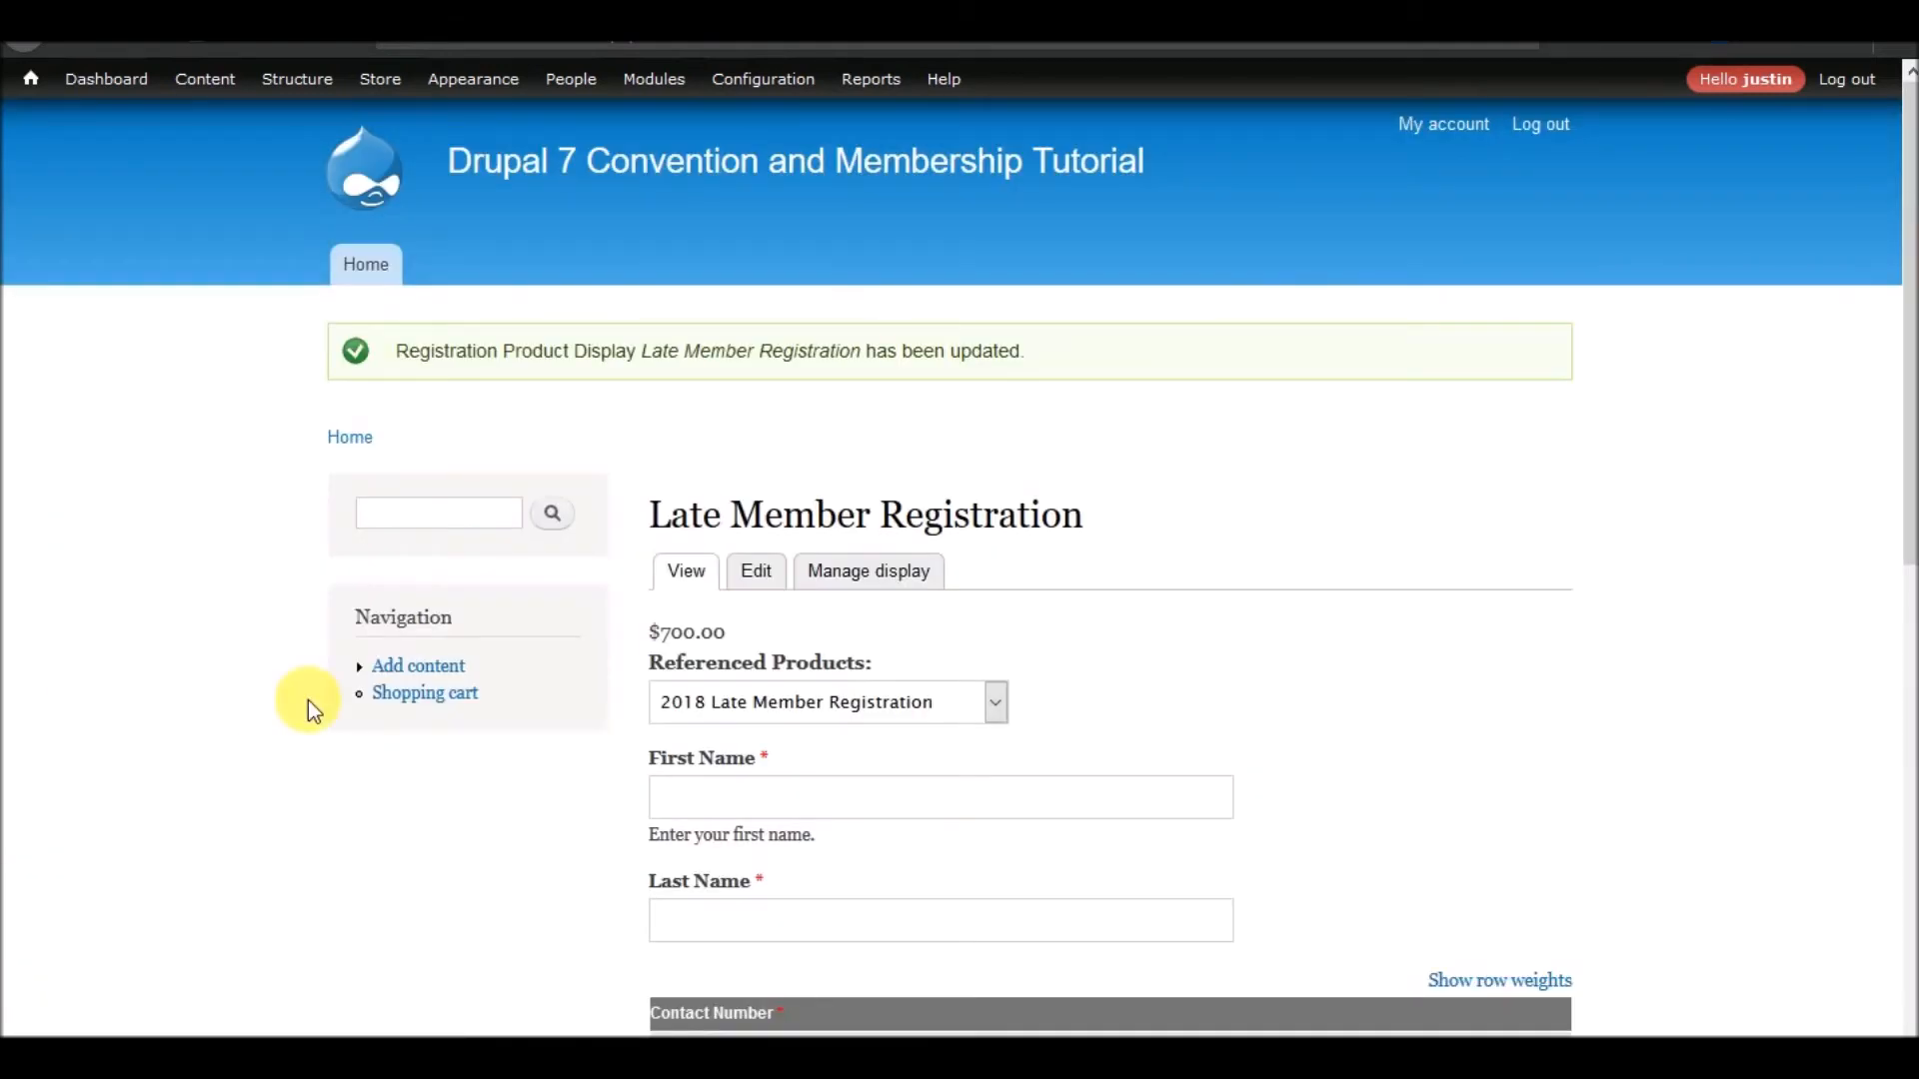
{"action": "scroll", "coordinate": [318, 686], "scroll_direction": "down", "scroll_amount": 7}
{"action": "scroll", "coordinate": [318, 686], "scroll_direction": "down", "scroll_amount": 2}
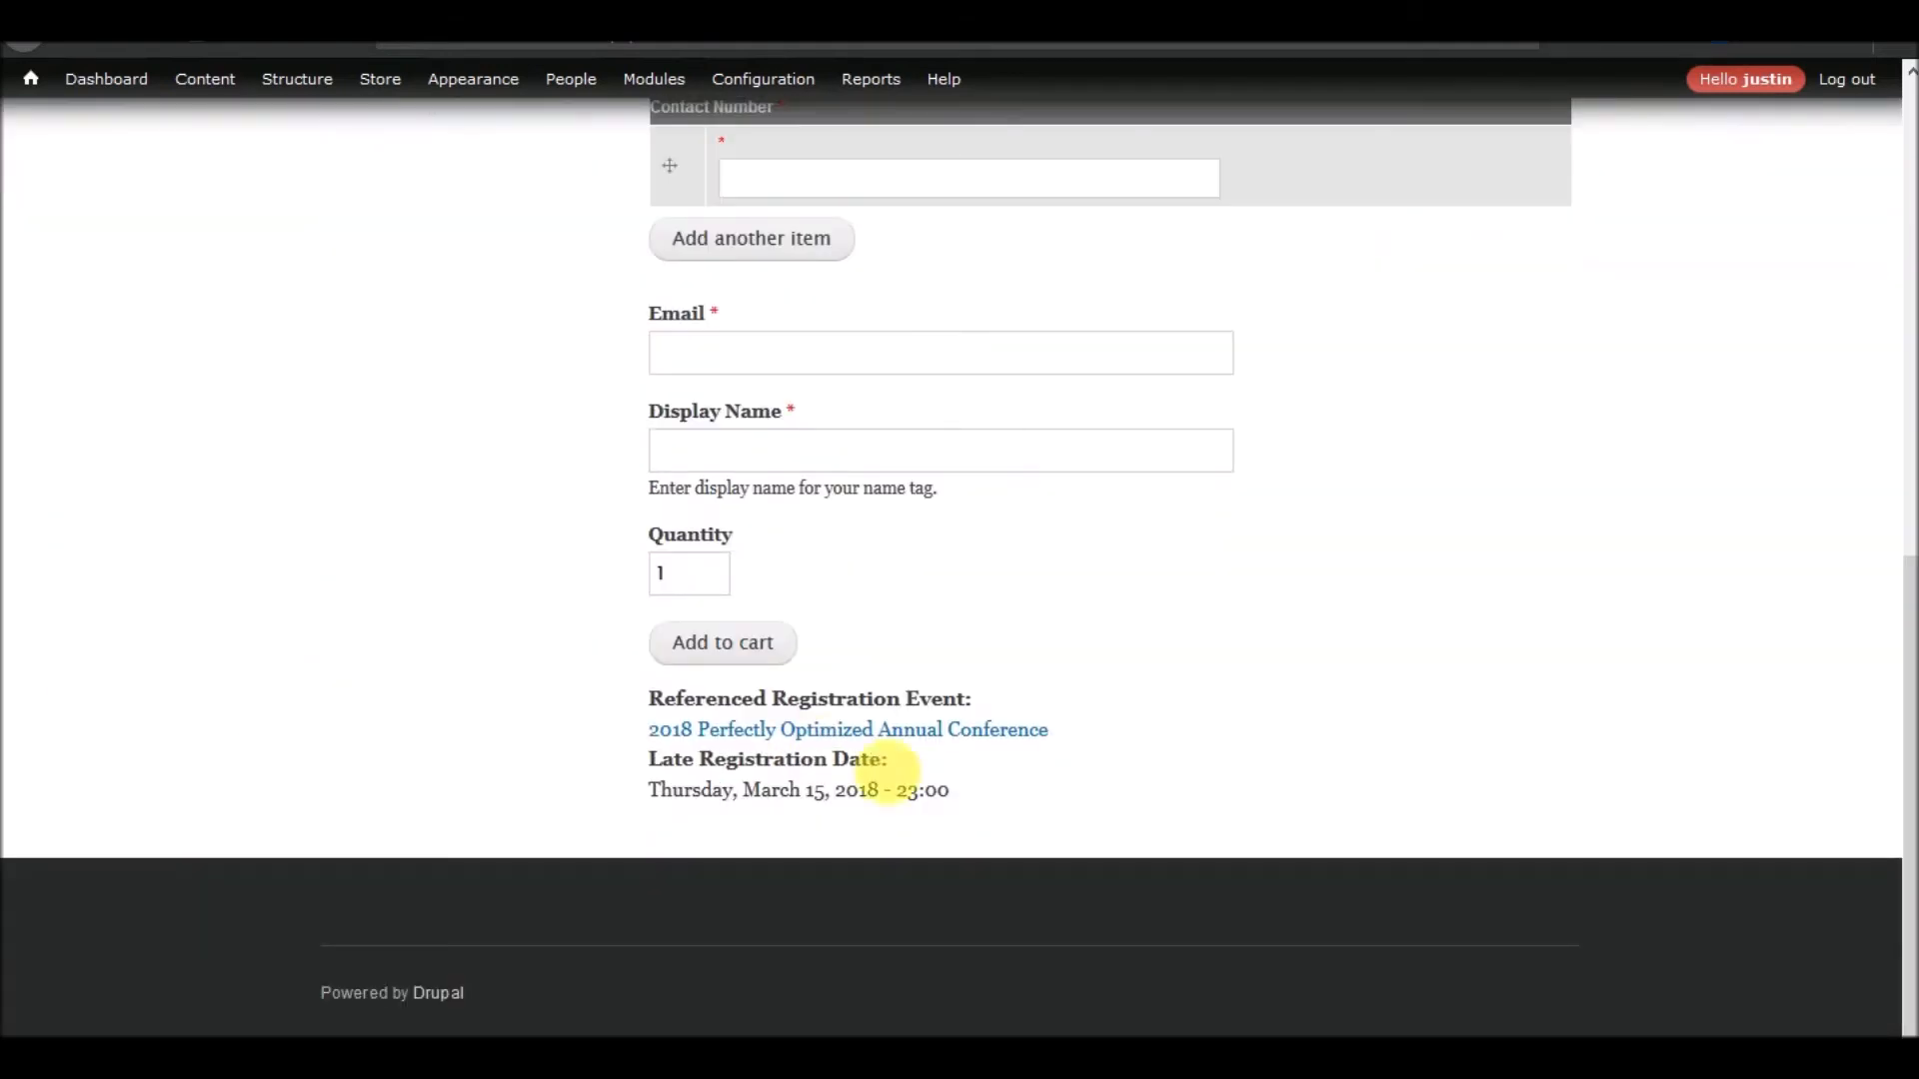
{"action": "scroll", "coordinate": [839, 814], "scroll_direction": "up", "scroll_amount": 3}
{"action": "scroll", "coordinate": [838, 807], "scroll_direction": "up", "scroll_amount": 1}
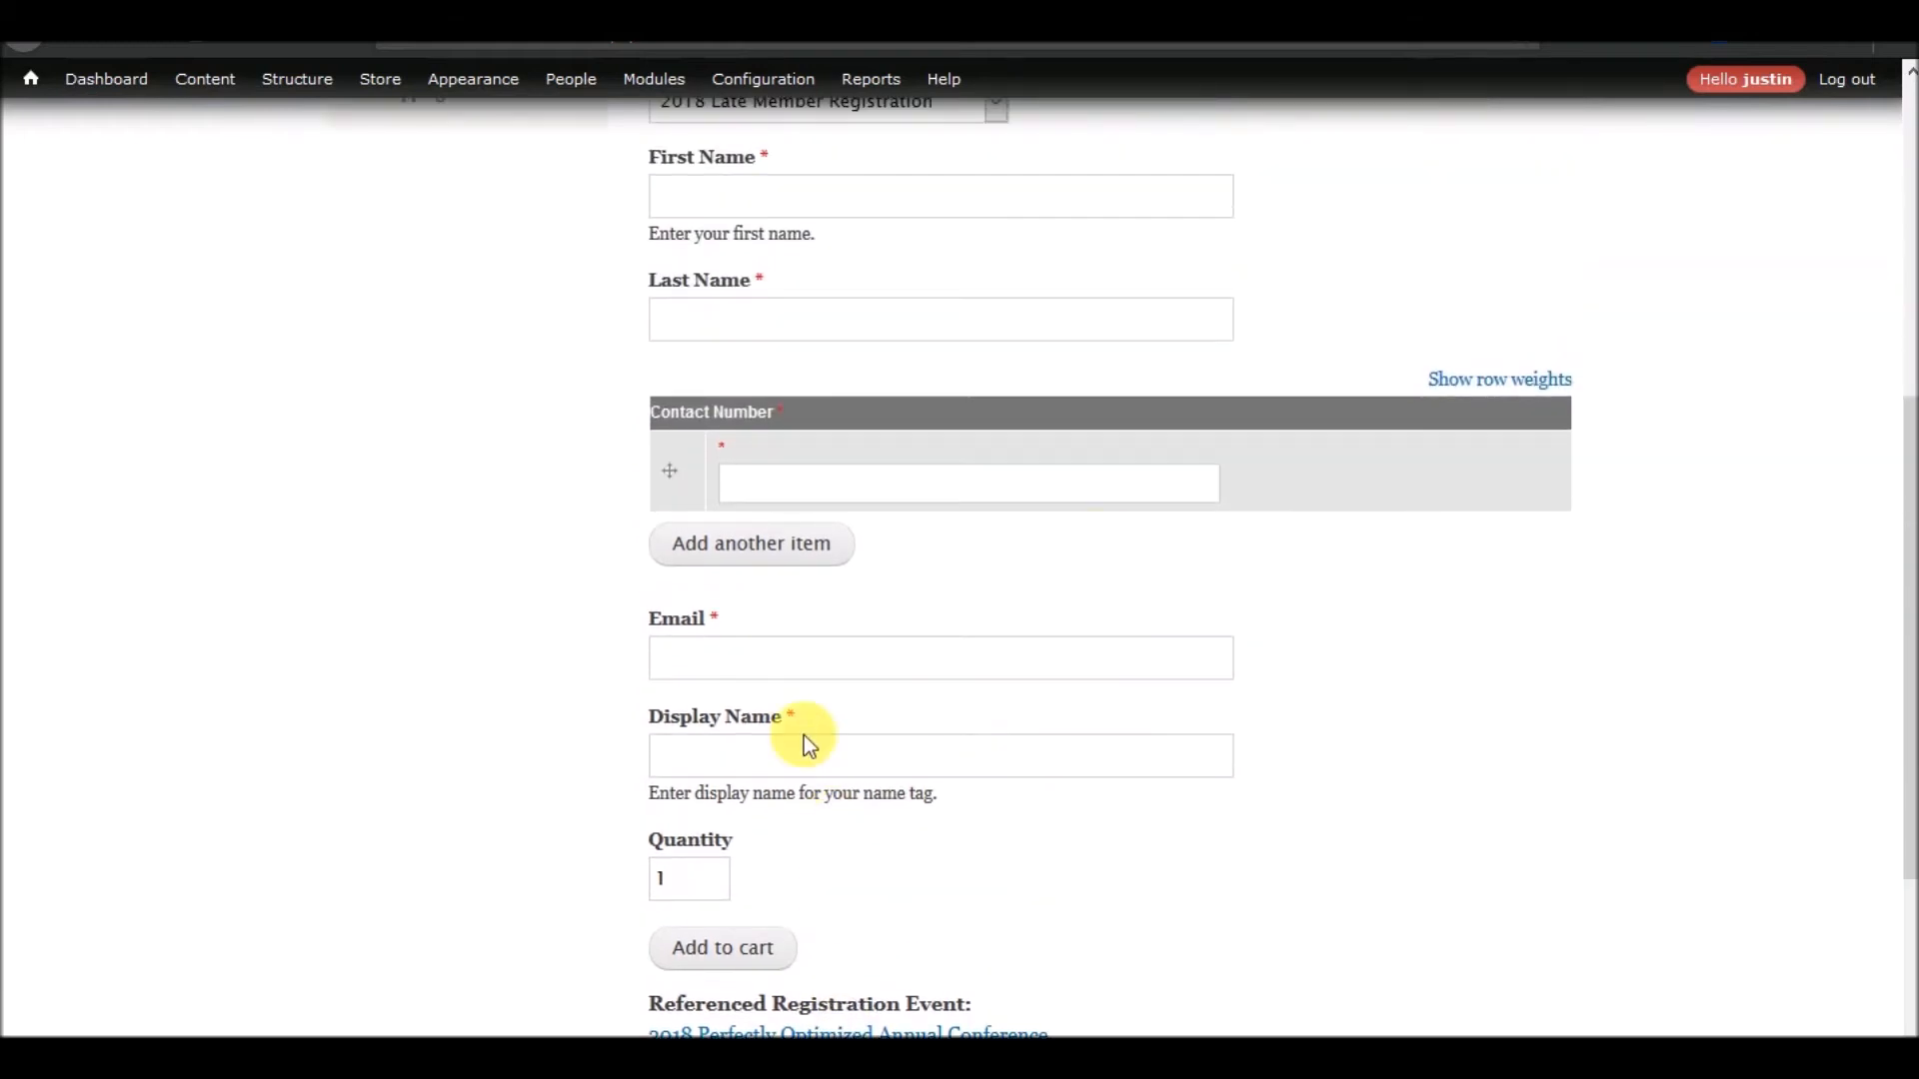
{"action": "scroll", "coordinate": [803, 736], "scroll_direction": "up", "scroll_amount": 5}
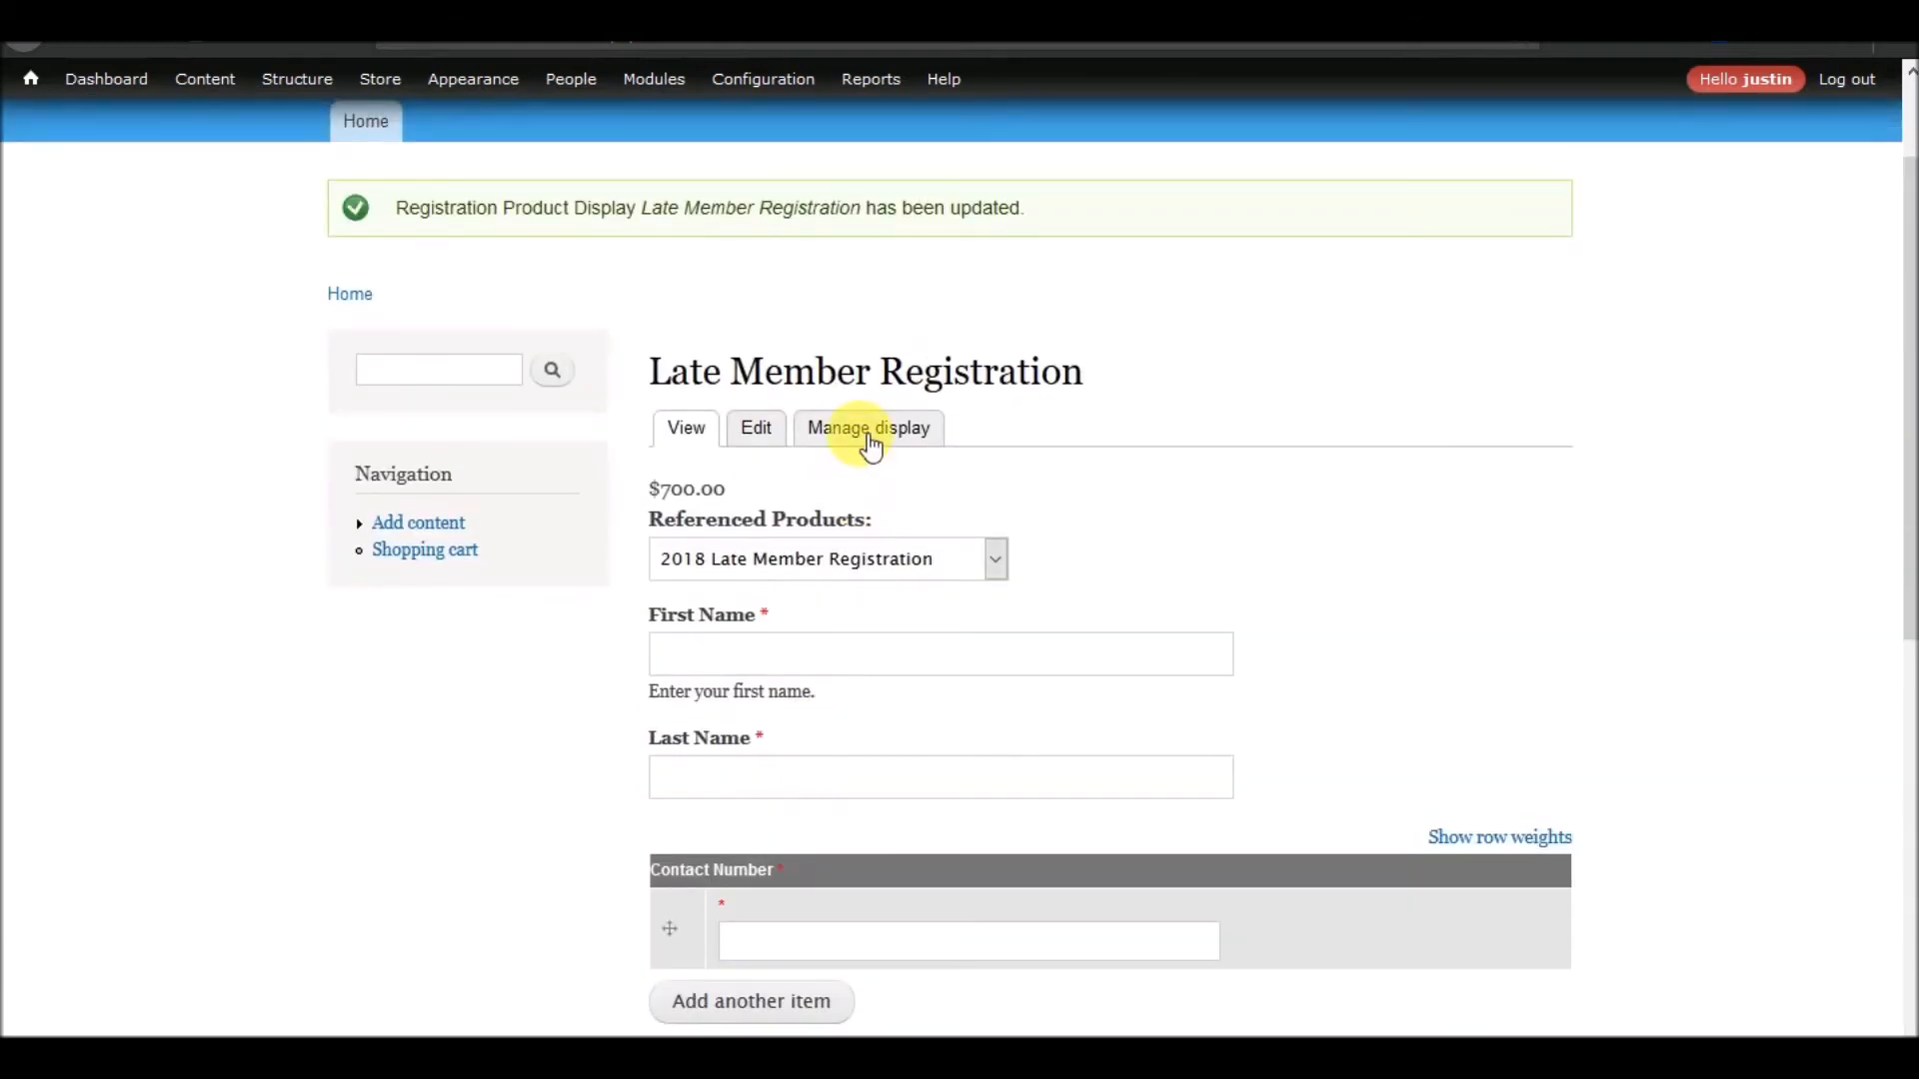
Return to the 2018 Perfectly Optimized Annual Conference page and open Early Bird Member Registration from its list of all content
{"action": "scroll", "coordinate": [920, 699], "scroll_direction": "down", "scroll_amount": 8}
{"action": "left_click", "coordinate": [814, 737]}
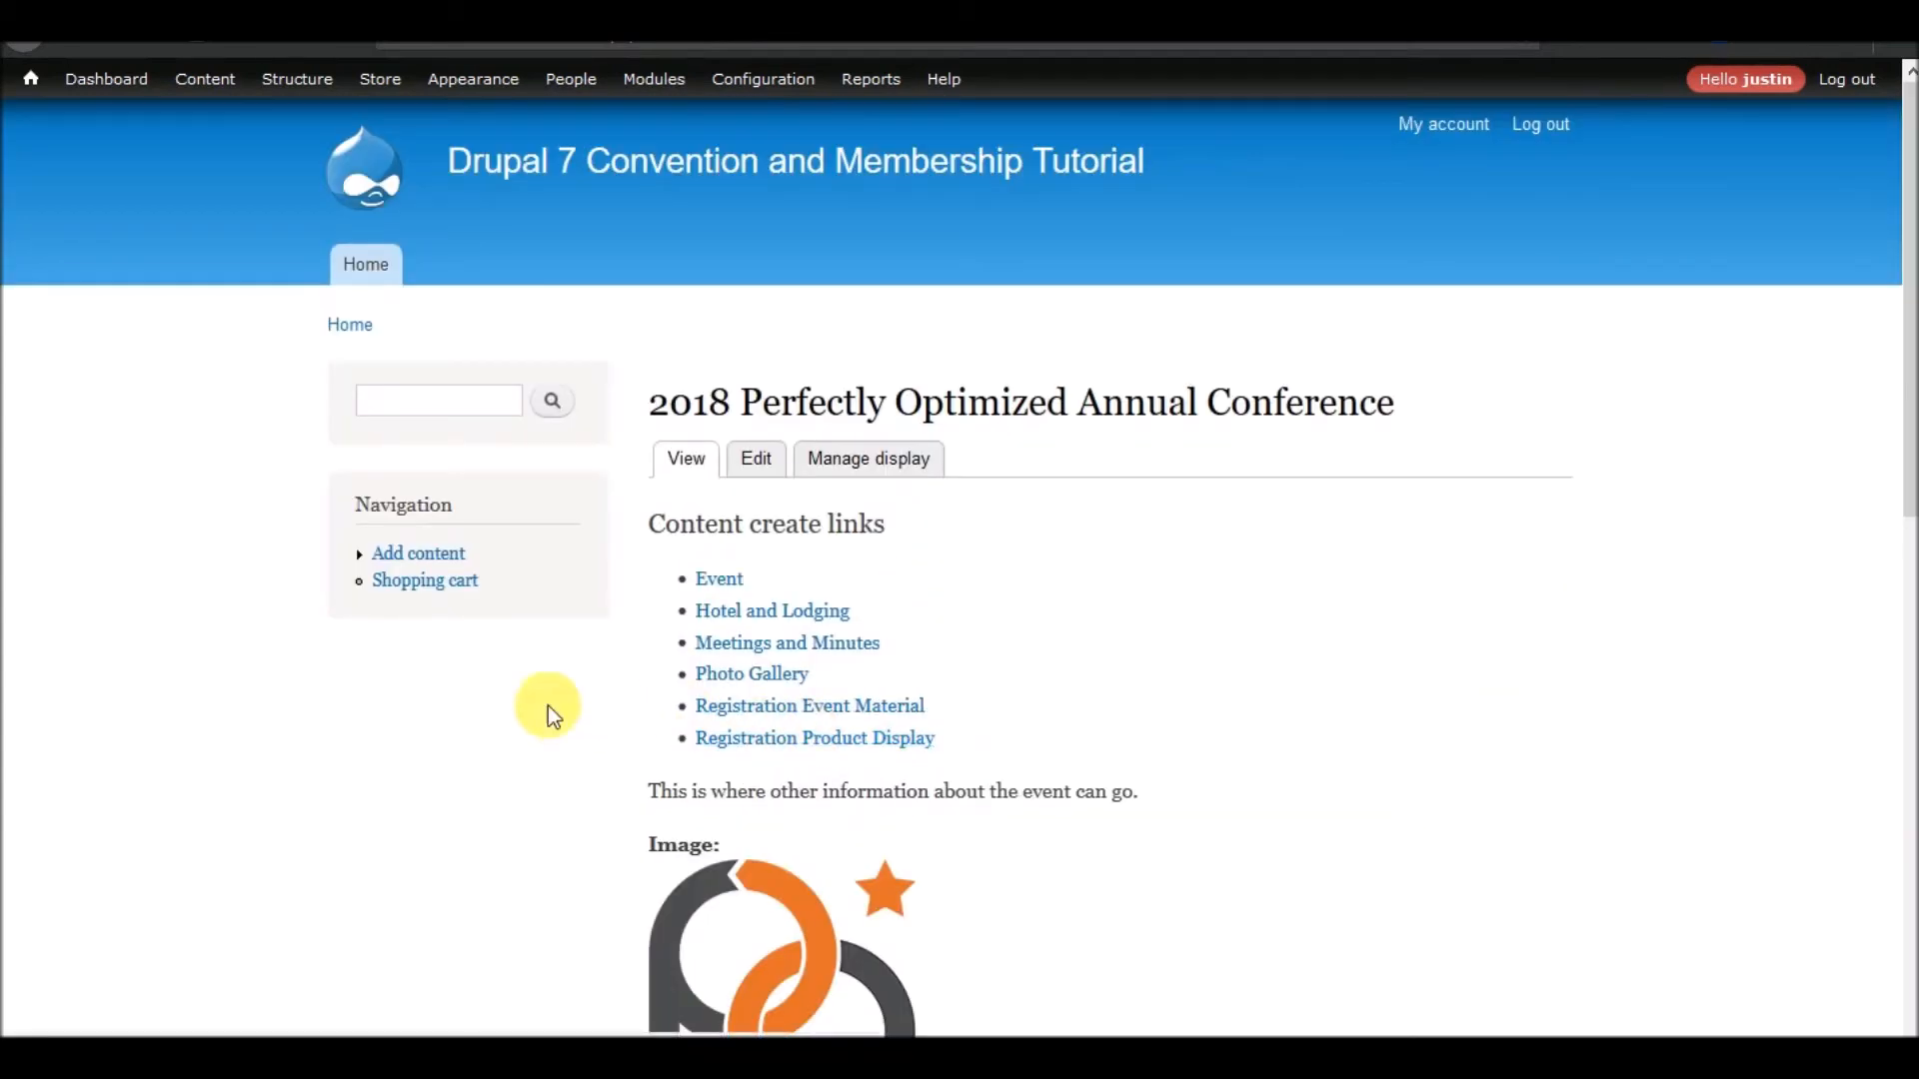
{"action": "scroll", "coordinate": [603, 613], "scroll_direction": "down", "scroll_amount": 10}
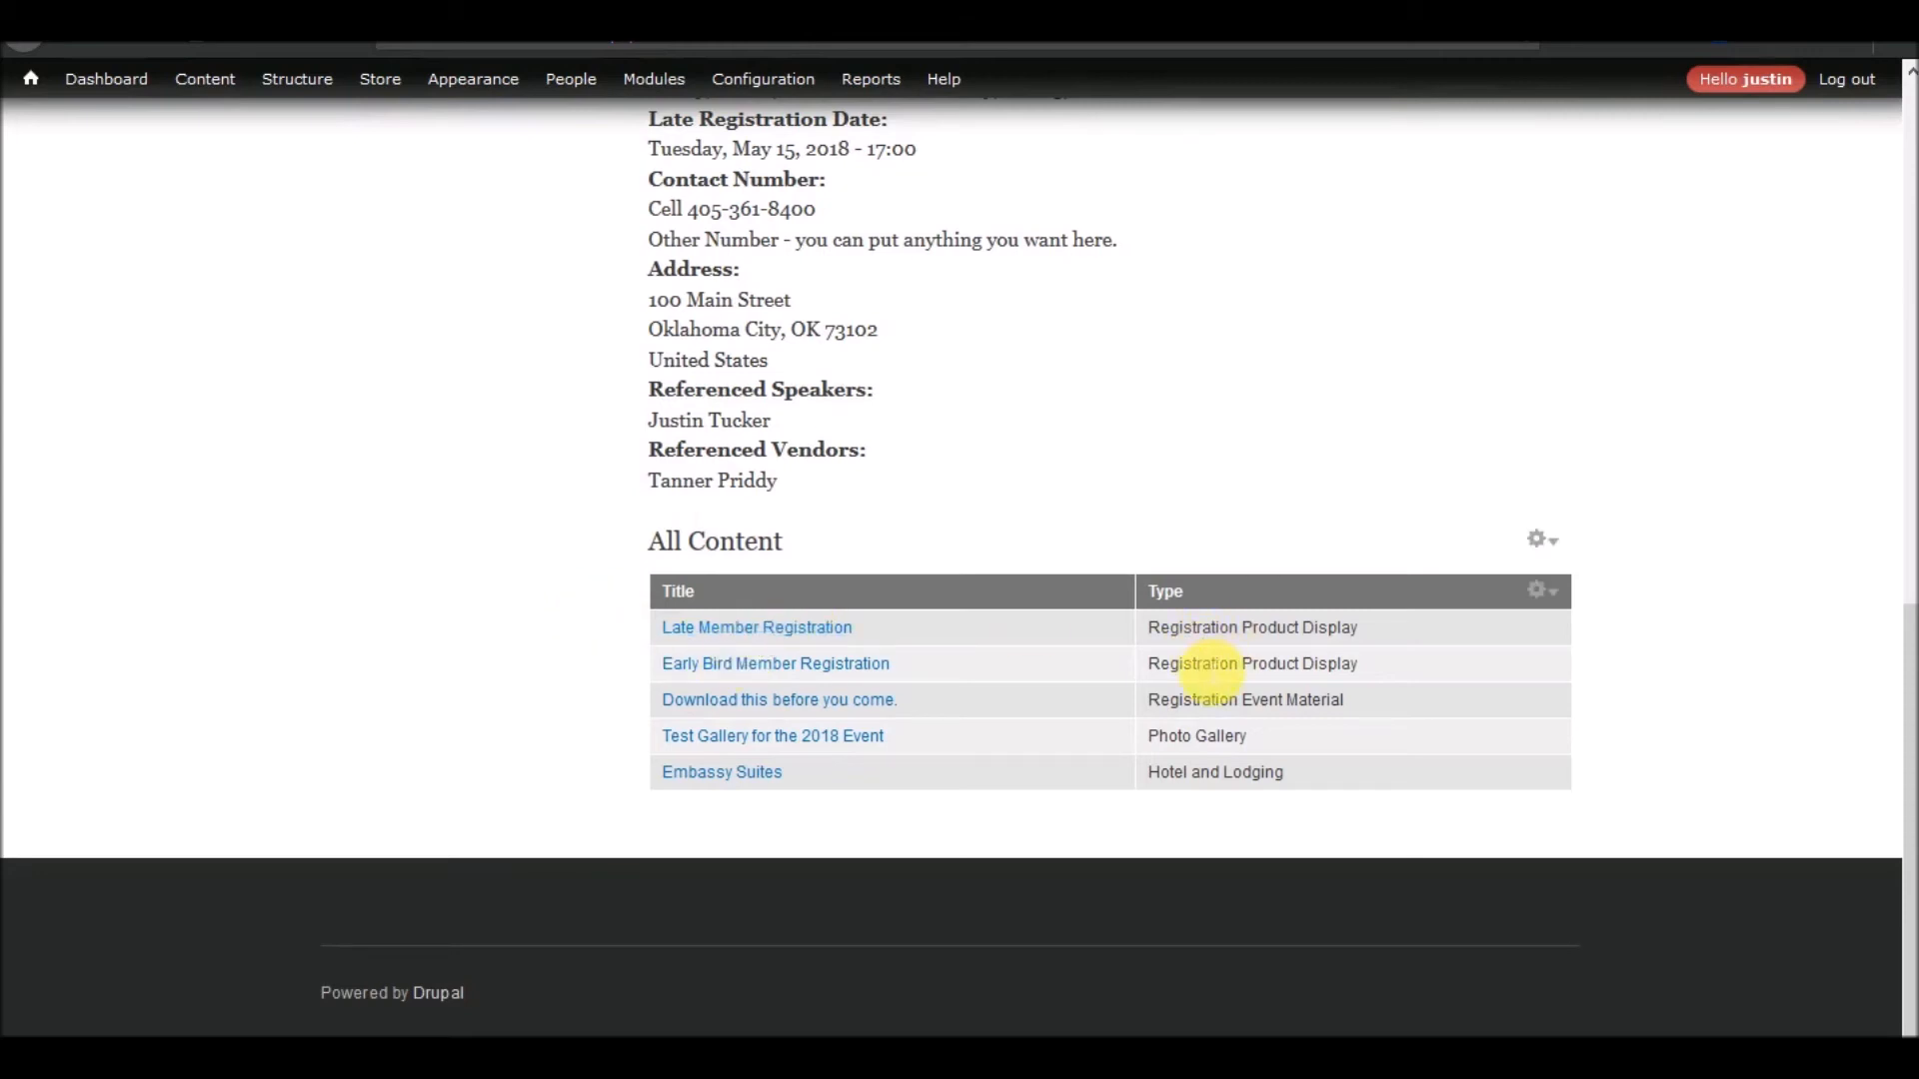
{"action": "left_click", "coordinate": [715, 667]}
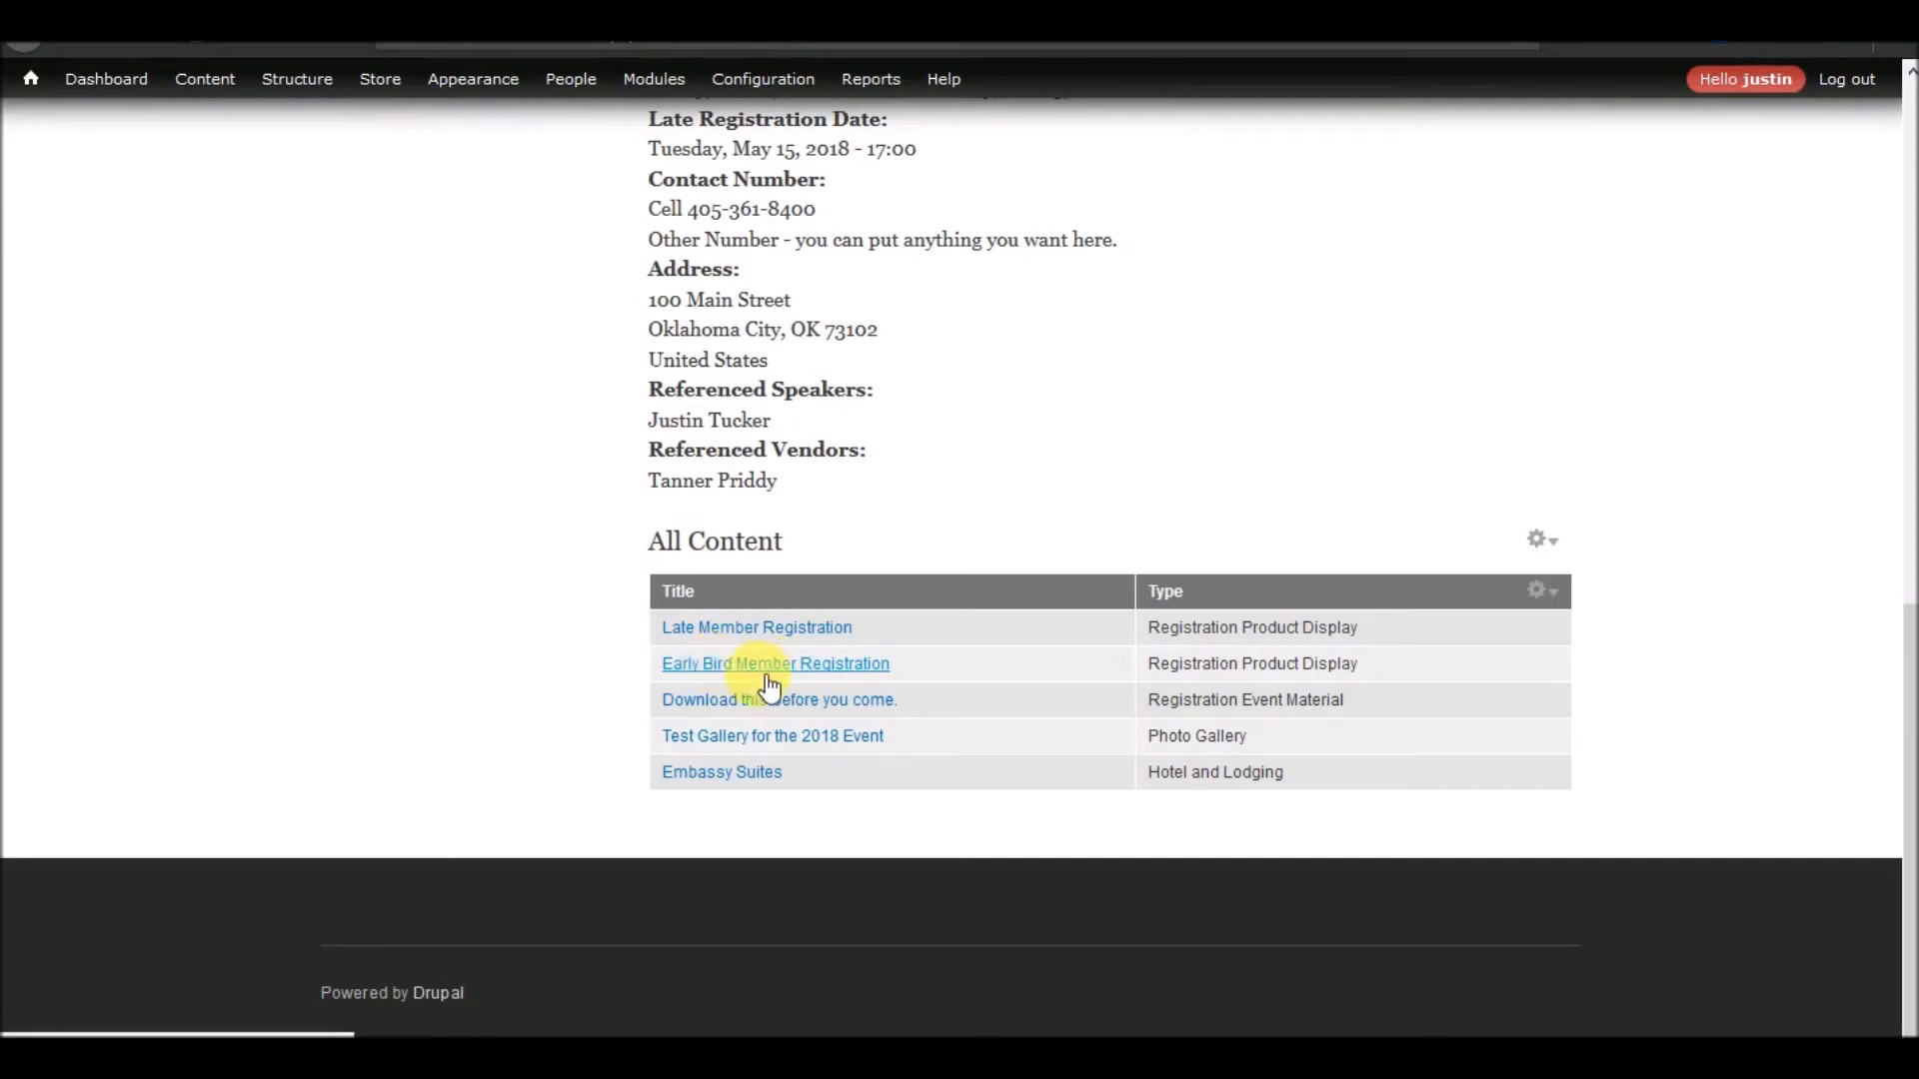
{"action": "left_click", "coordinate": [823, 663]}
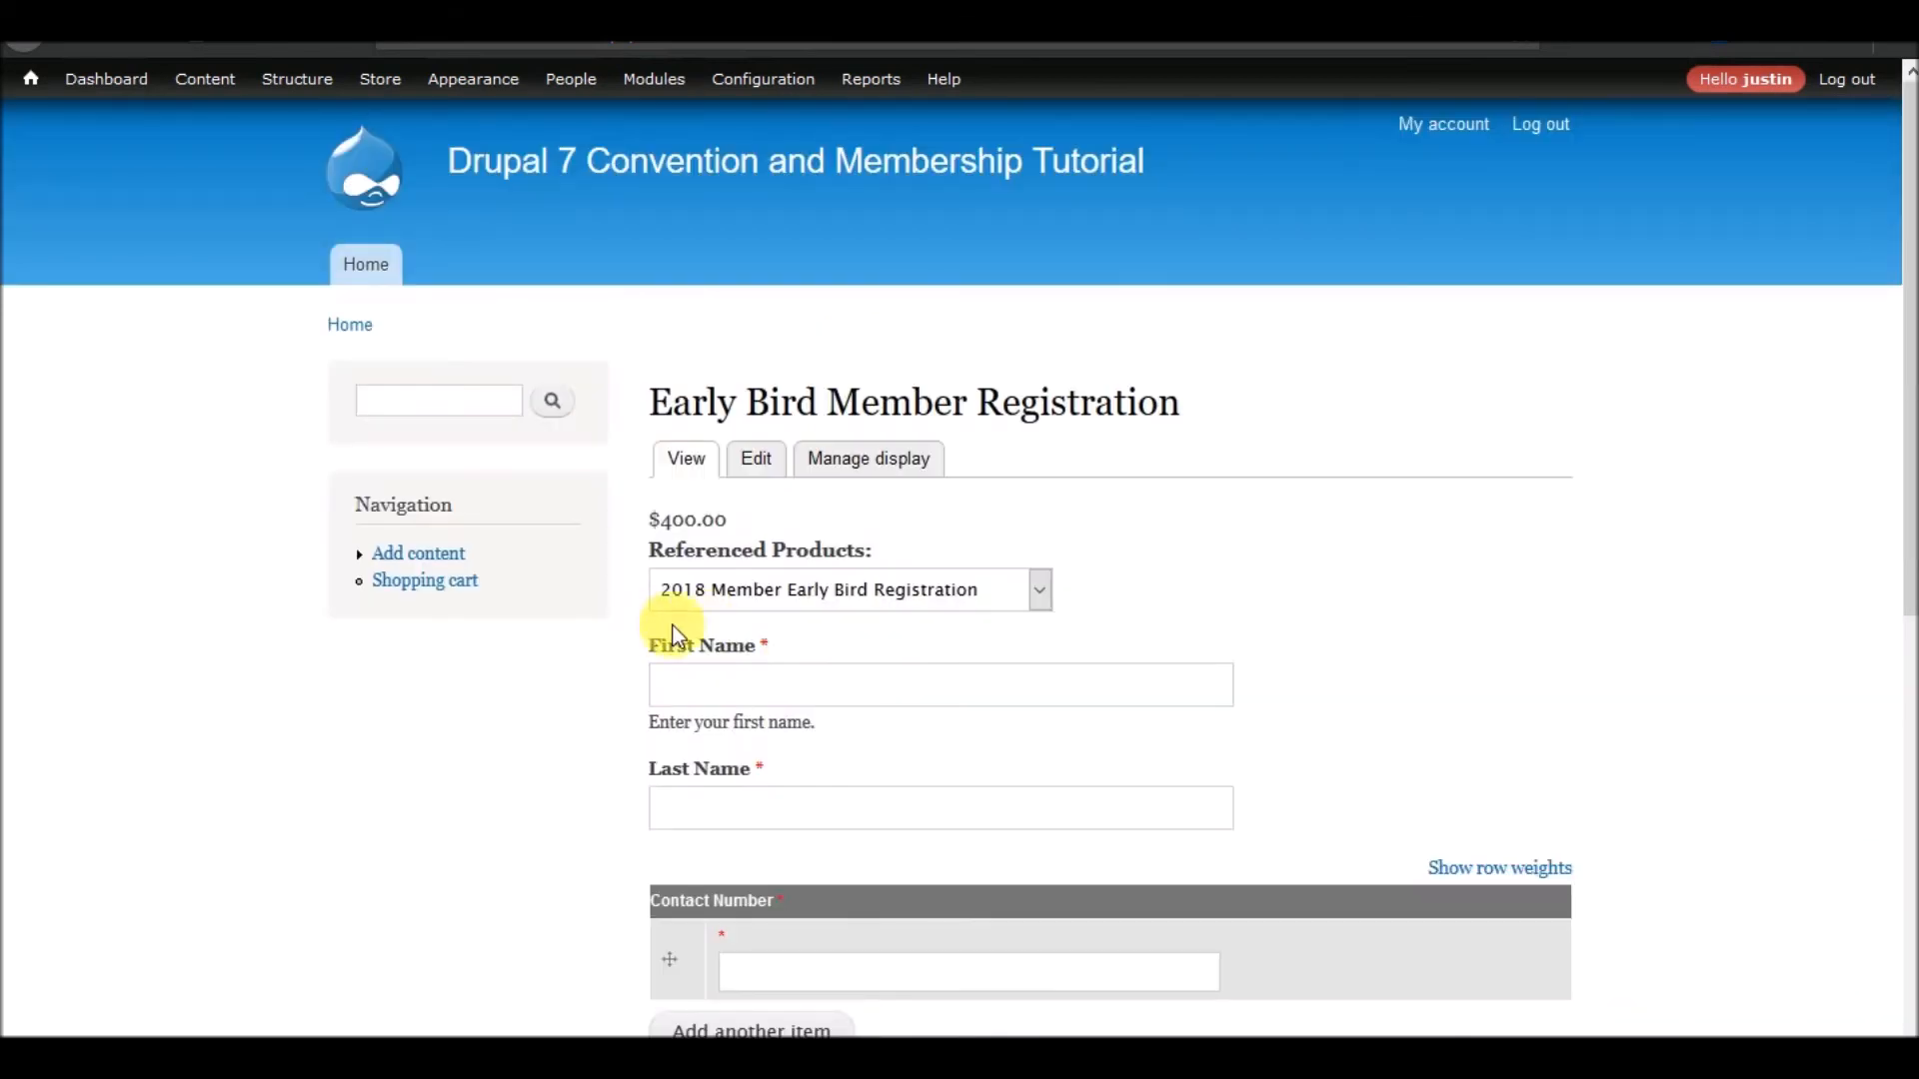
Preview the prices of 2018 Non Member Early Bird Registration and 2018 Non Member Early Bird Students on the Early Bird Member Registration page
{"action": "left_click", "coordinate": [822, 600]}
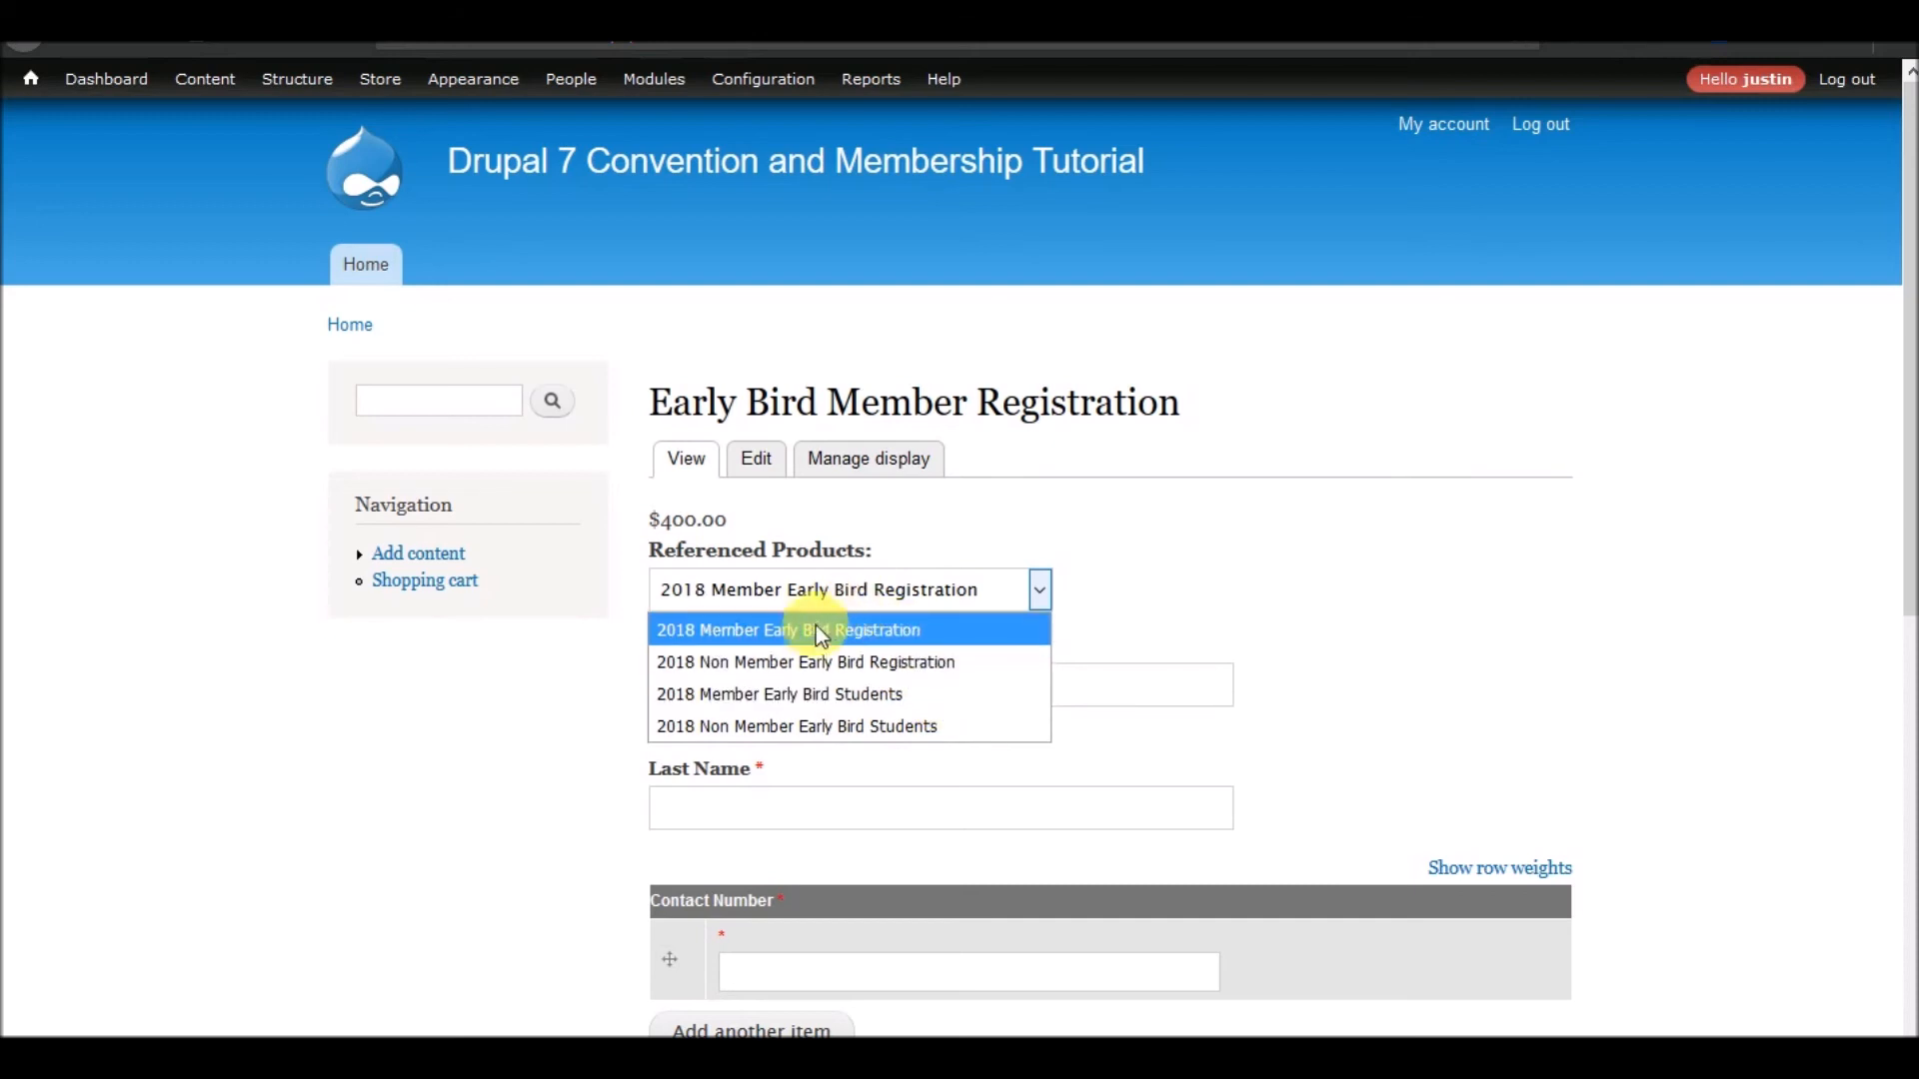
{"action": "left_click", "coordinate": [794, 663]}
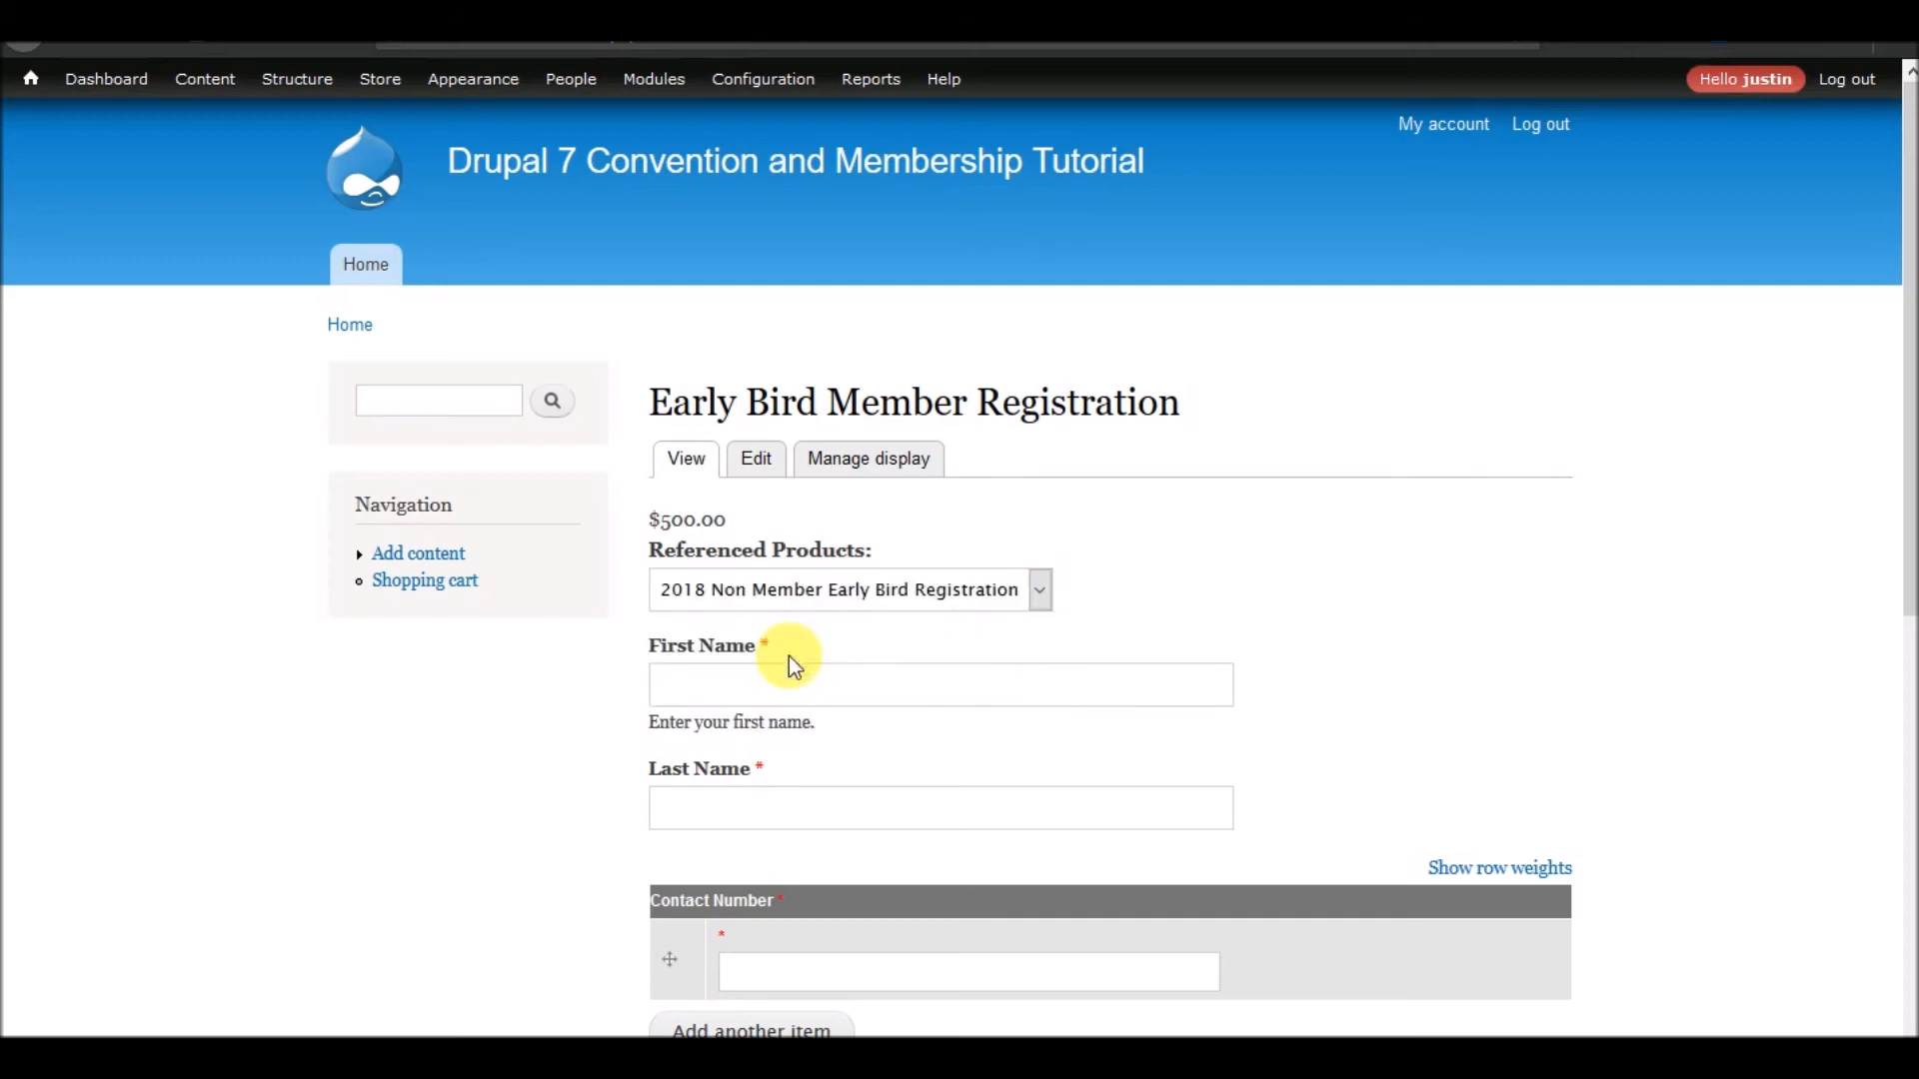
{"action": "left_click", "coordinate": [745, 596]}
{"action": "left_click", "coordinate": [728, 728]}
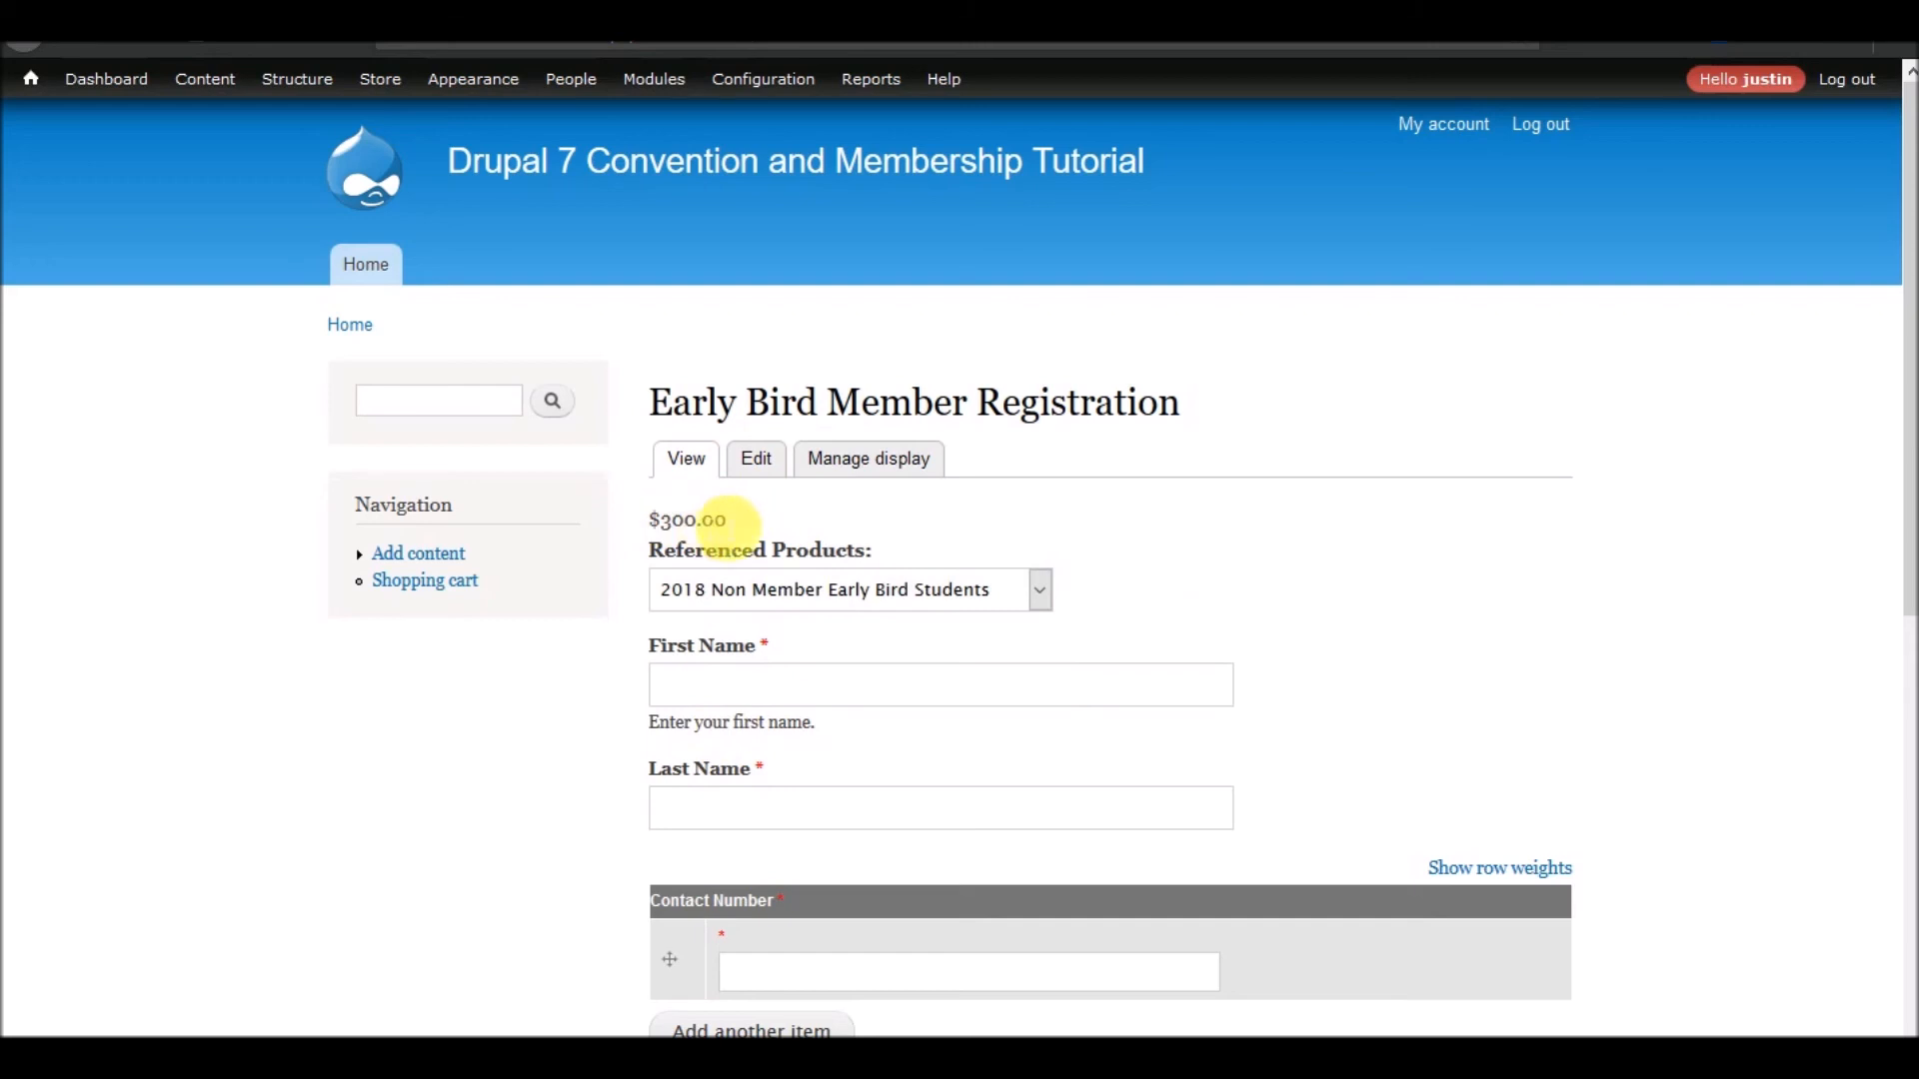
{"action": "left_click", "coordinate": [803, 603]}
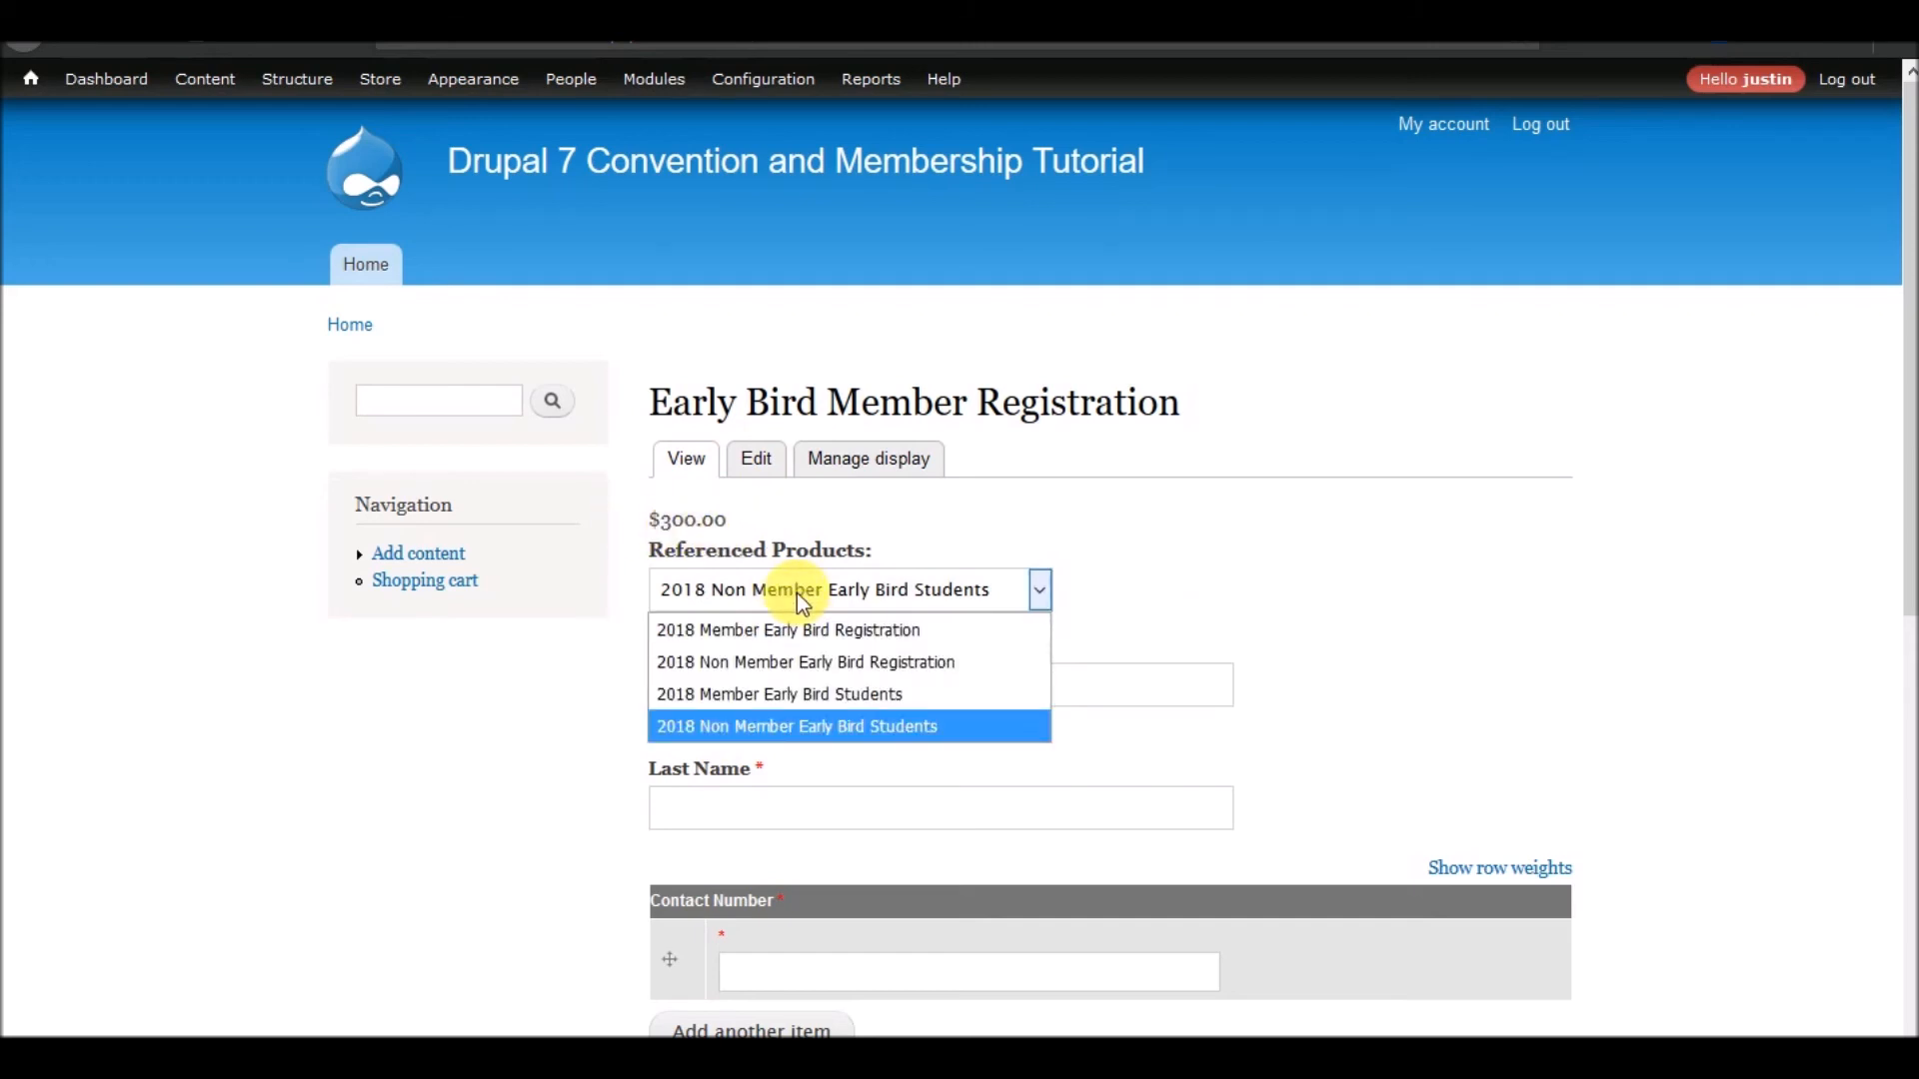
{"action": "left_click", "coordinate": [1091, 545]}
Return to the 2018 Perfectly Optimized Annual Conference page and review its create links, event details and list of all content
{"action": "scroll", "coordinate": [1041, 532], "scroll_direction": "down", "scroll_amount": 5}
{"action": "scroll", "coordinate": [1052, 543], "scroll_direction": "up", "scroll_amount": 5}
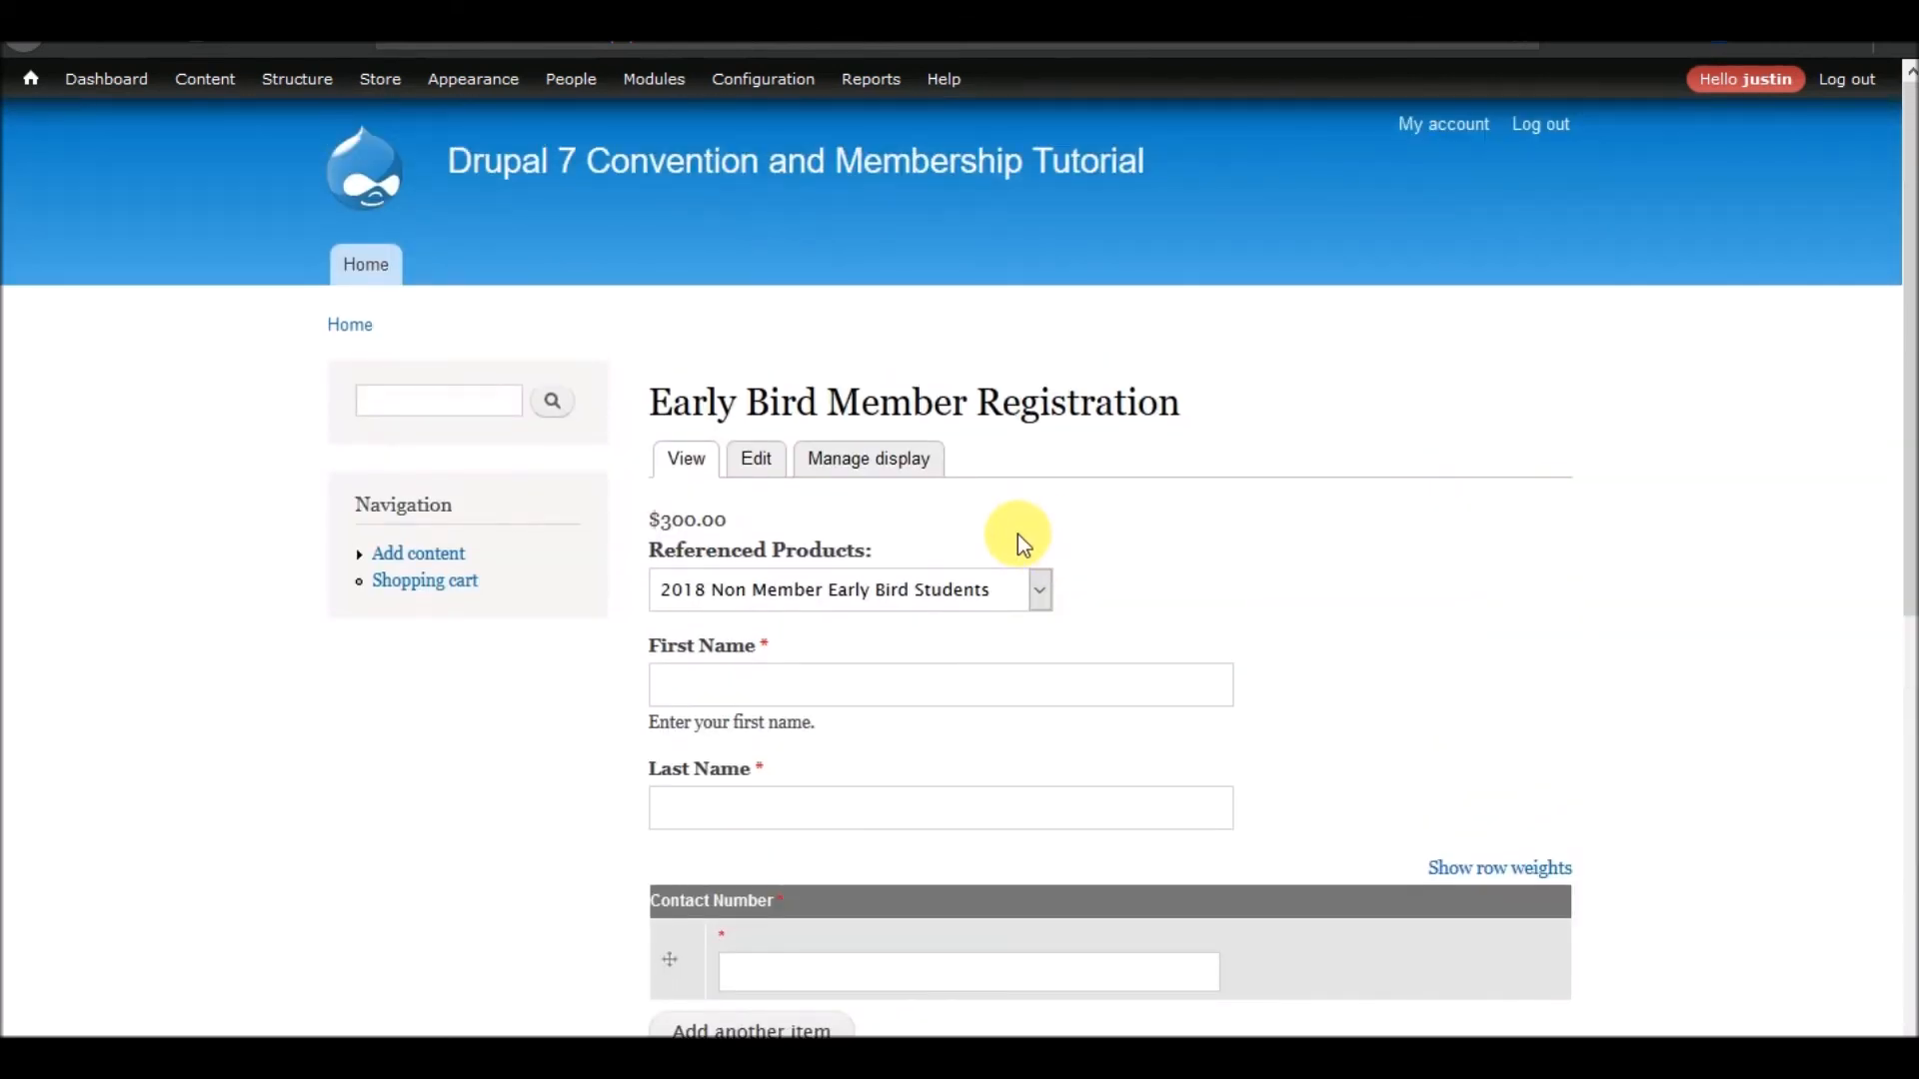
{"action": "scroll", "coordinate": [1011, 540], "scroll_direction": "down", "scroll_amount": 8}
{"action": "left_click", "coordinate": [779, 791]}
{"action": "scroll", "coordinate": [603, 737], "scroll_direction": "down", "scroll_amount": 12}
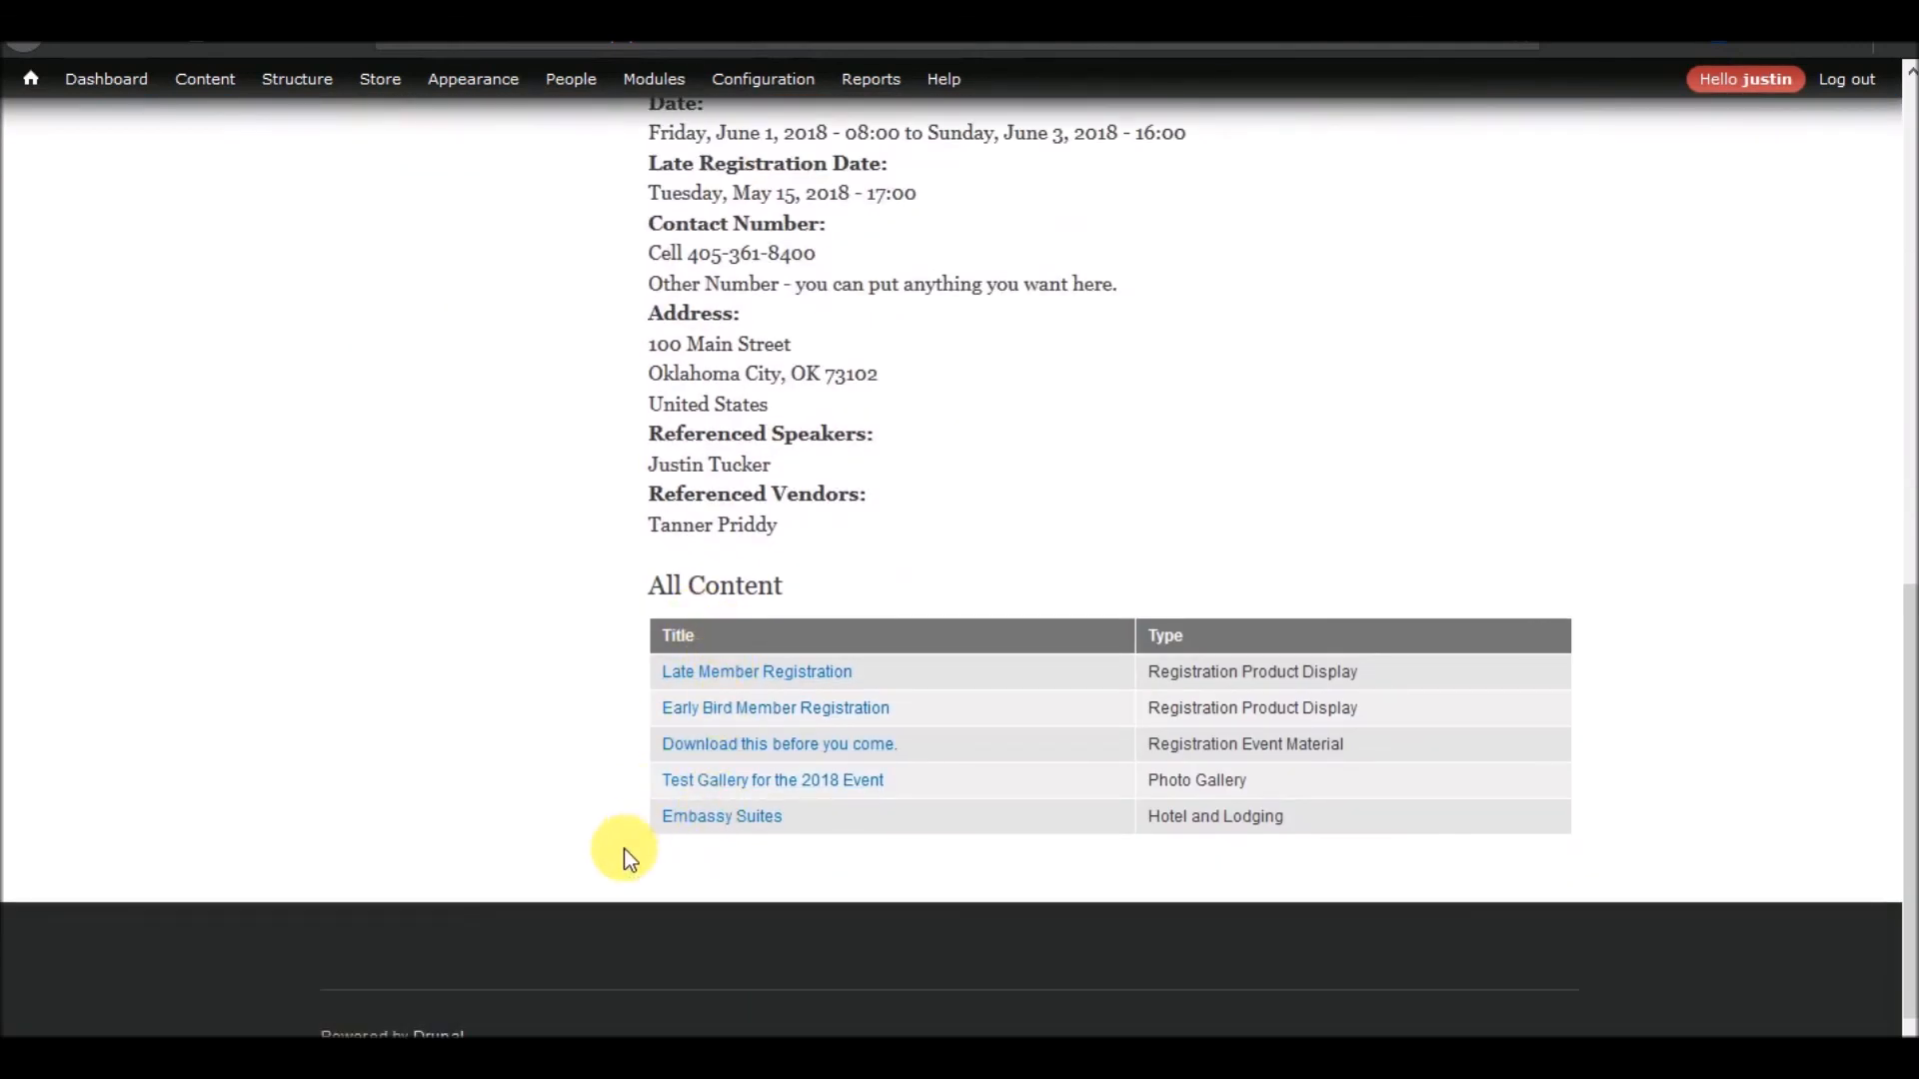
{"action": "scroll", "coordinate": [630, 829], "scroll_direction": "up", "scroll_amount": 1}
{"action": "scroll", "coordinate": [635, 805], "scroll_direction": "up", "scroll_amount": 10}
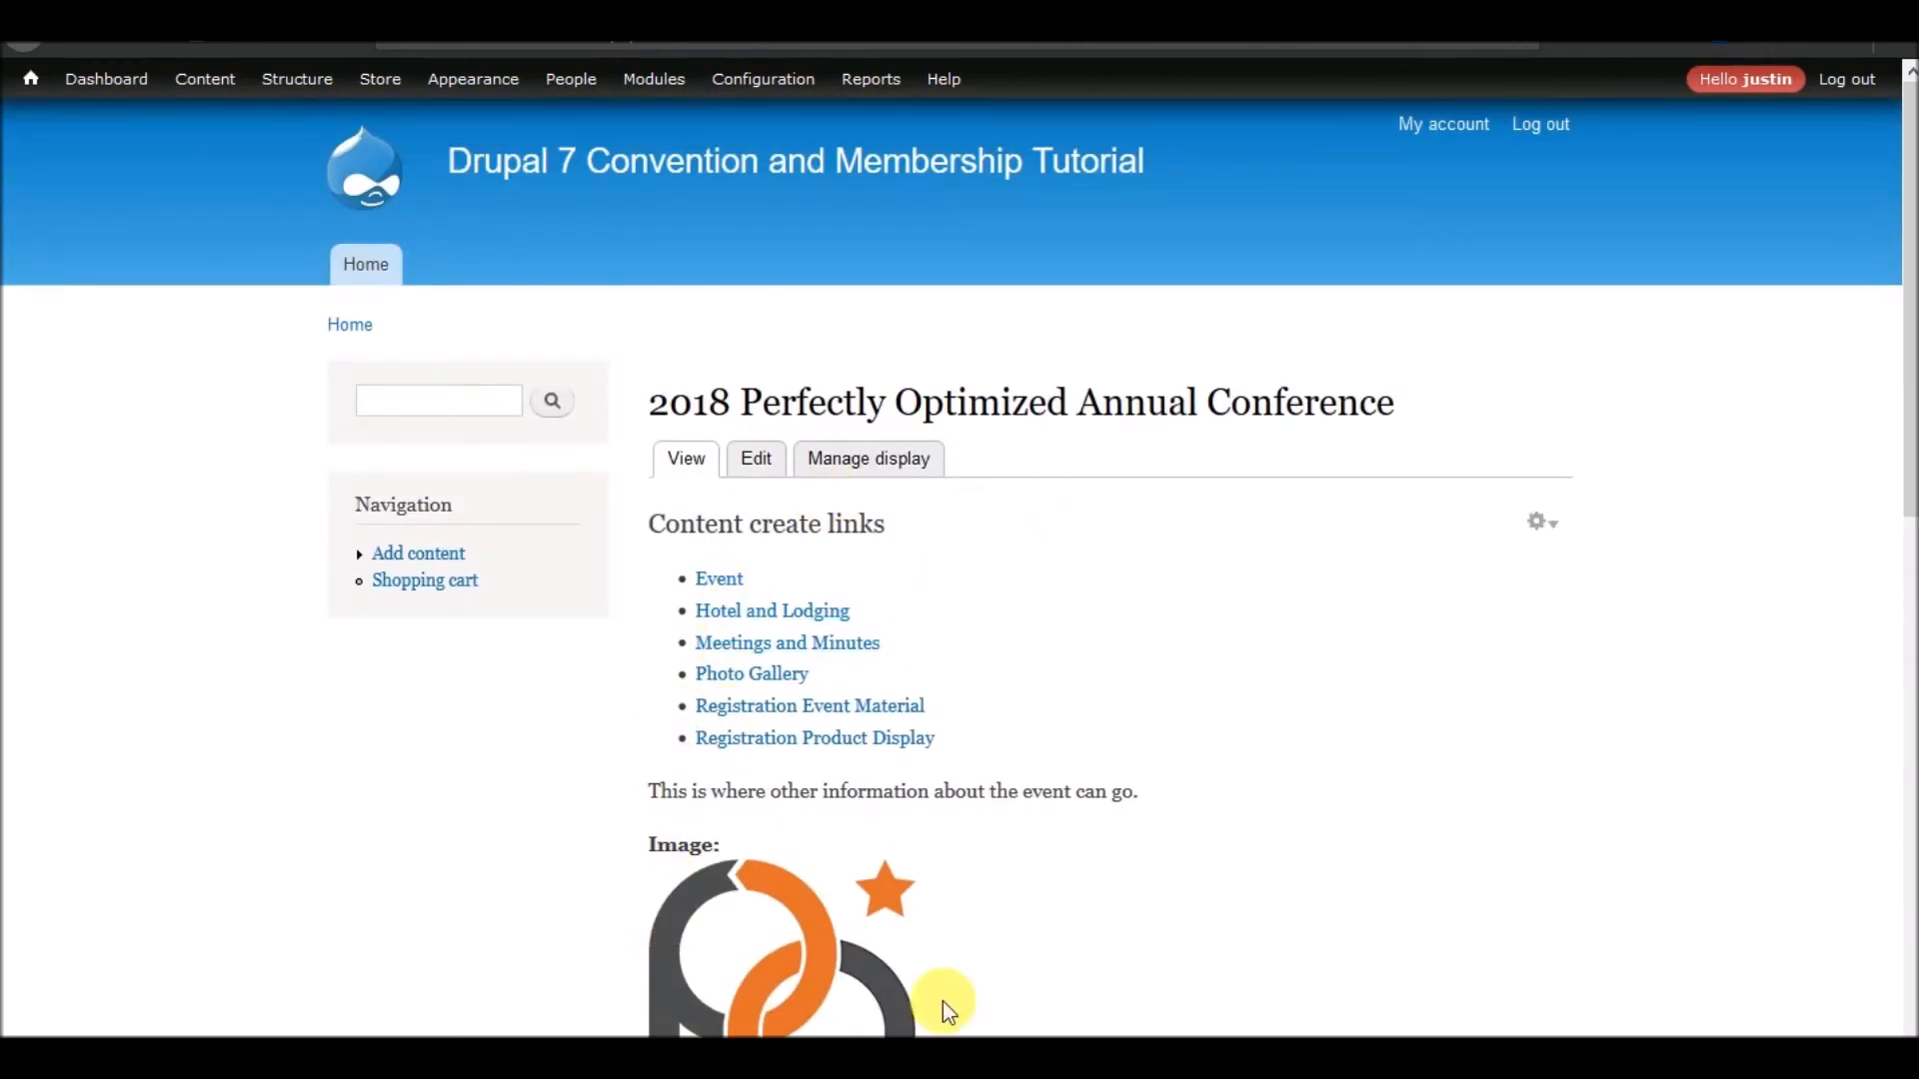
{"action": "scroll", "coordinate": [1040, 855], "scroll_direction": "down", "scroll_amount": 10}
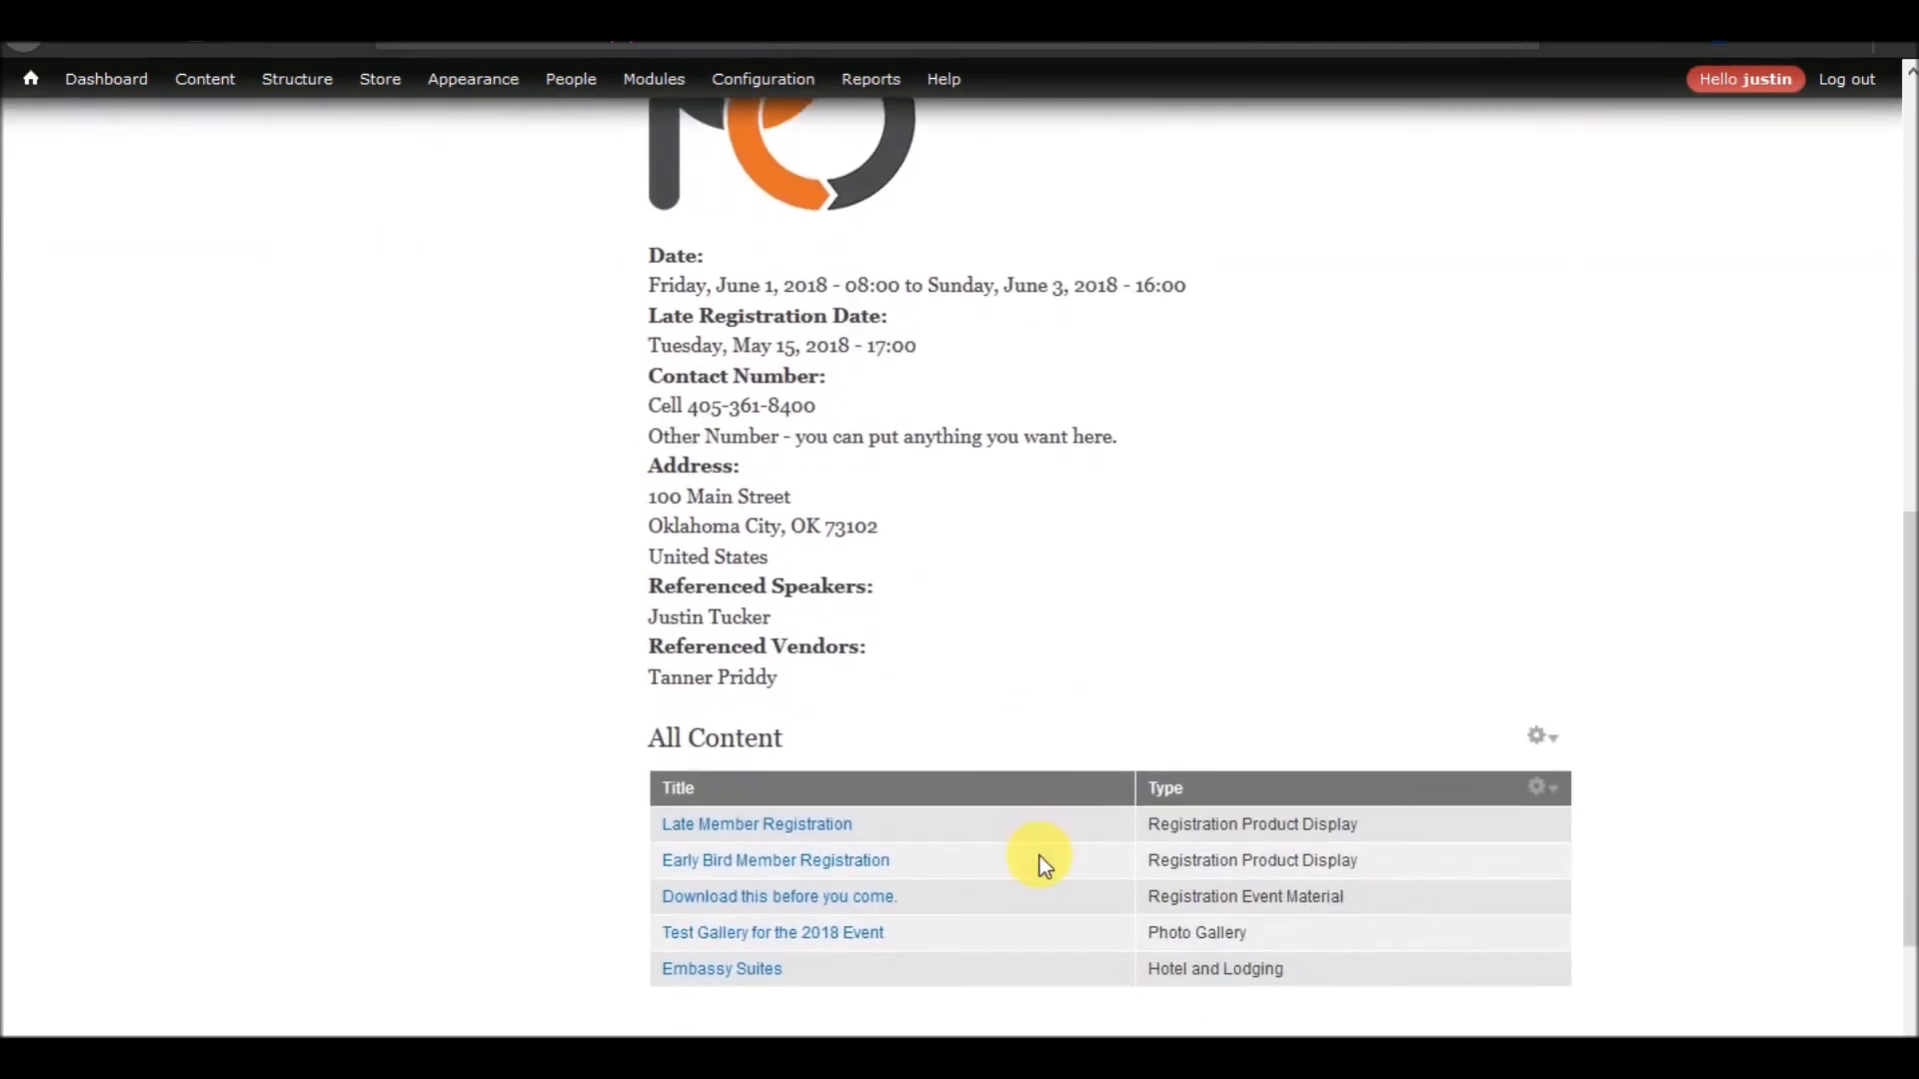
{"action": "scroll", "coordinate": [1039, 856], "scroll_direction": "up", "scroll_amount": 7}
{"action": "scroll", "coordinate": [1040, 856], "scroll_direction": "down", "scroll_amount": 3}
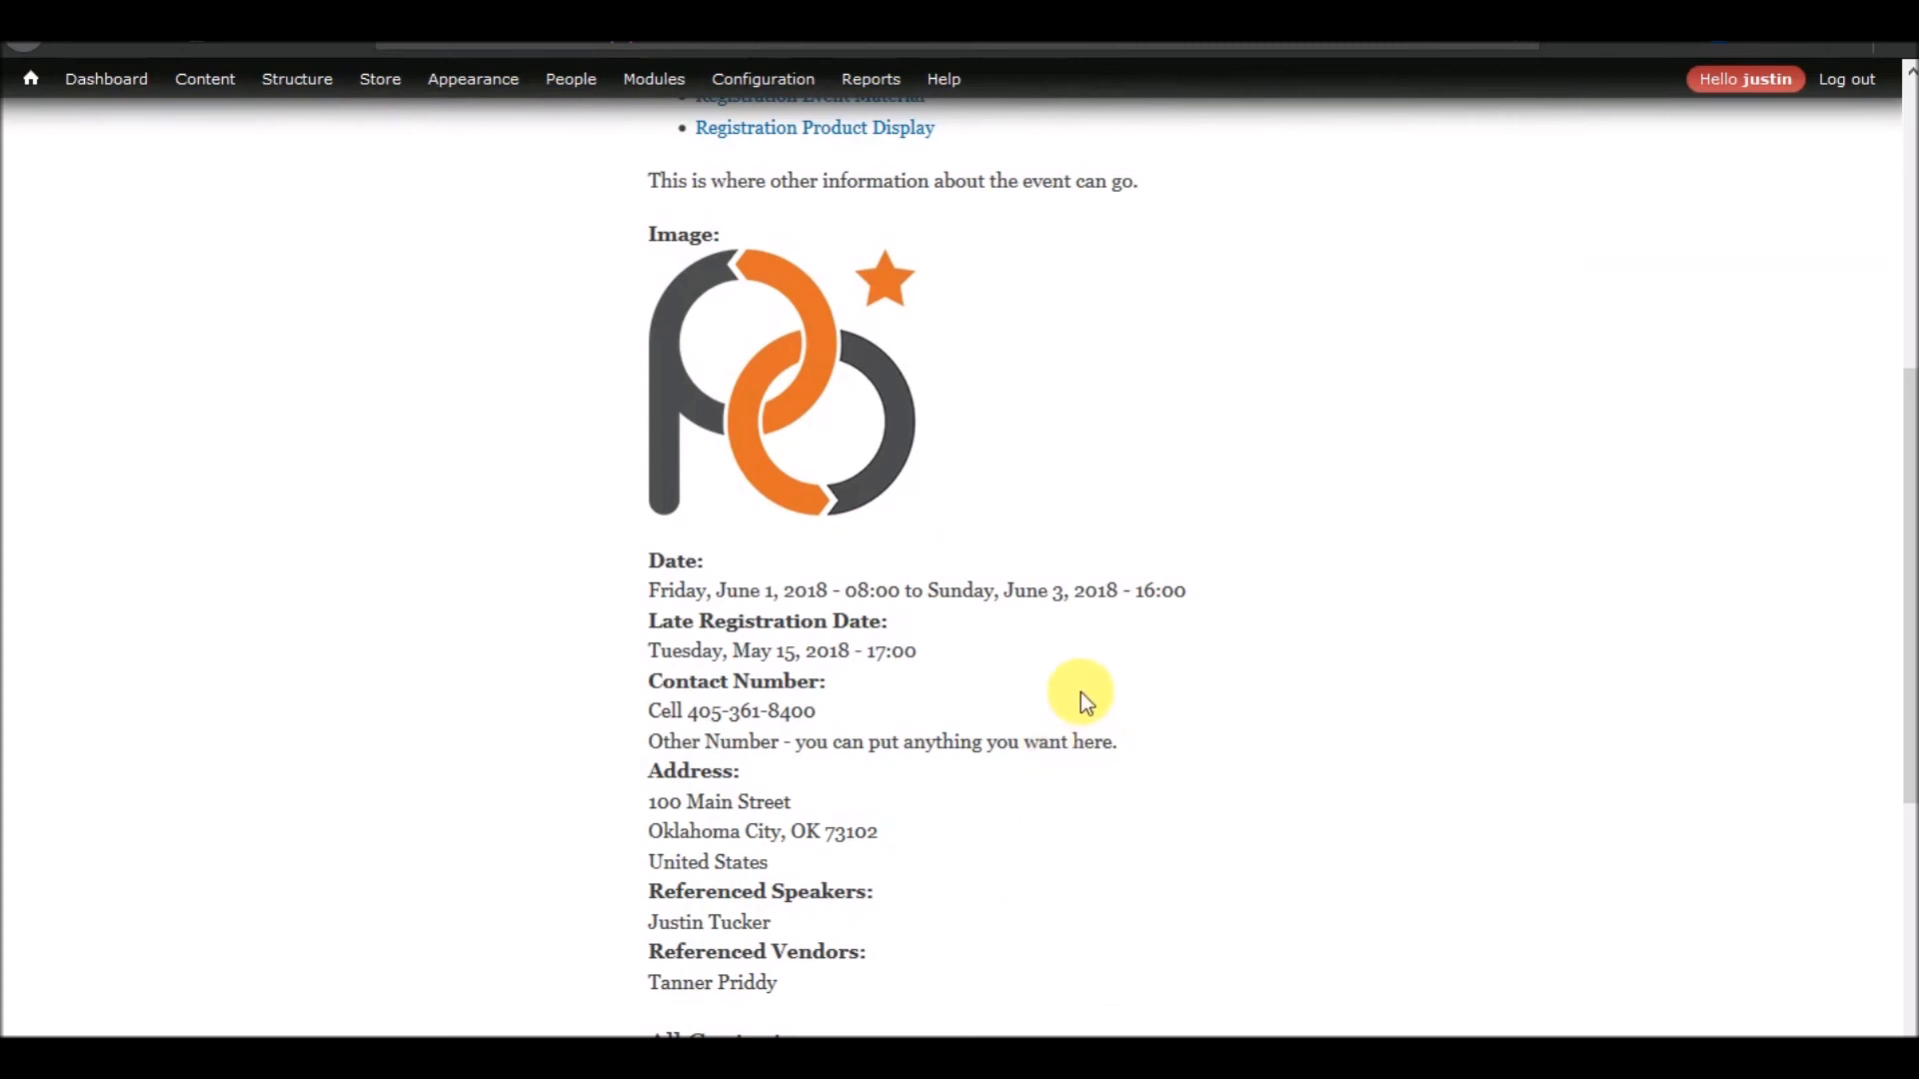